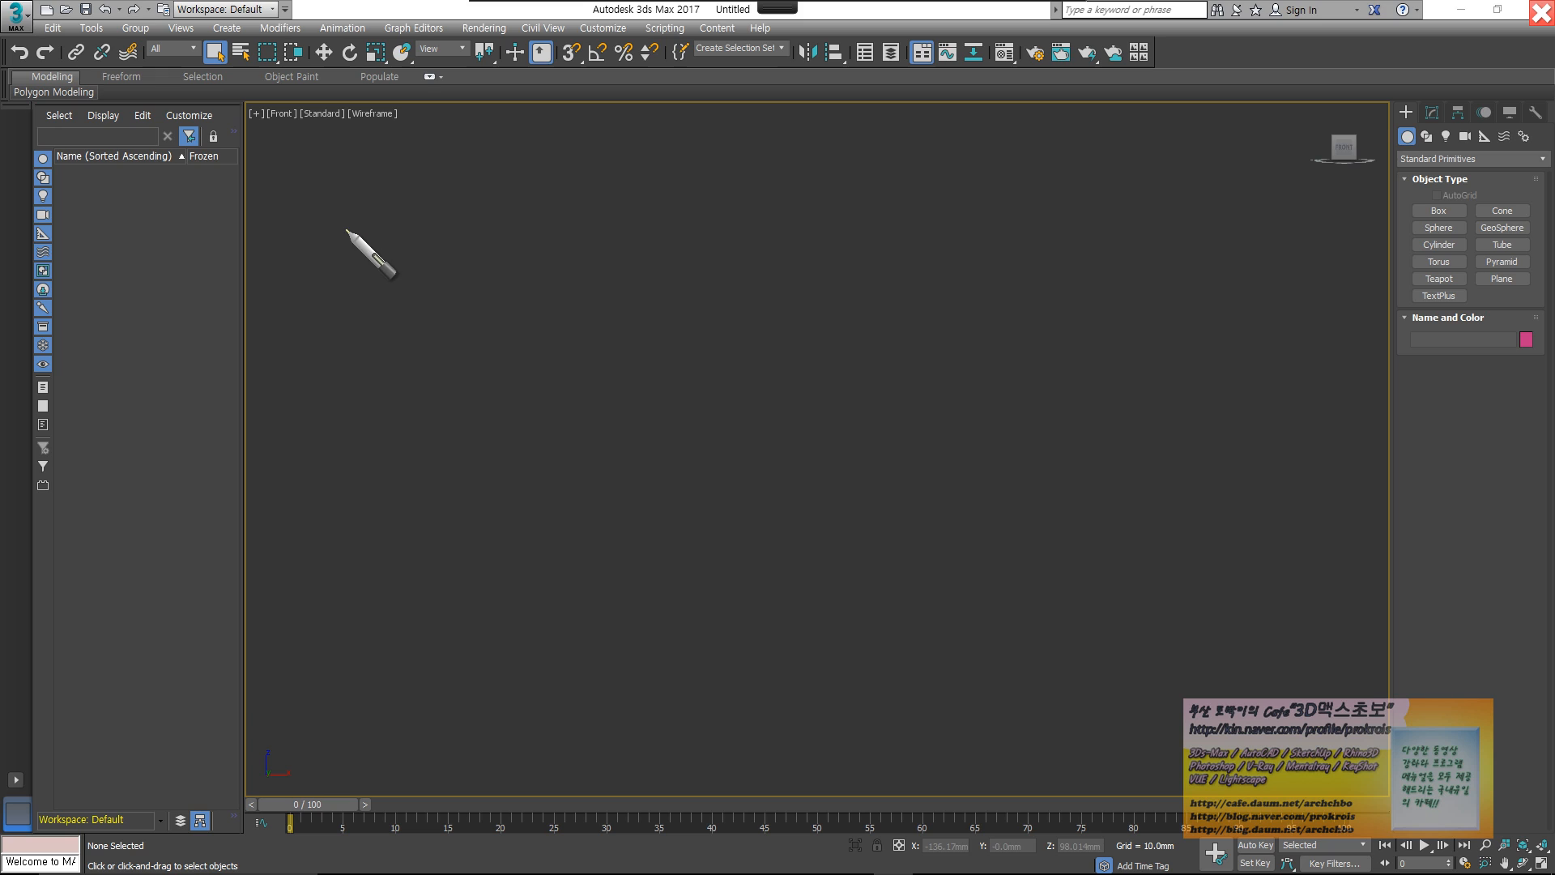
- Handwrite the heading "Max 2017 변화" with a first item about interface icon changes, underlining the item and marking the toolbar icons
{"action": "mouse_move", "coordinate": [312, 167]}
{"action": "left_mouse_down"}
{"action": "mouse_move", "coordinate": [349, 201]}
{"action": "mouse_move", "coordinate": [378, 170]}
{"action": "mouse_move", "coordinate": [489, 222]}
{"action": "mouse_move", "coordinate": [611, 185]}
{"action": "mouse_move", "coordinate": [646, 203]}
{"action": "mouse_move", "coordinate": [688, 172]}
{"action": "mouse_move", "coordinate": [691, 199]}
{"action": "mouse_move", "coordinate": [745, 185]}
{"action": "left_mouse_up"}
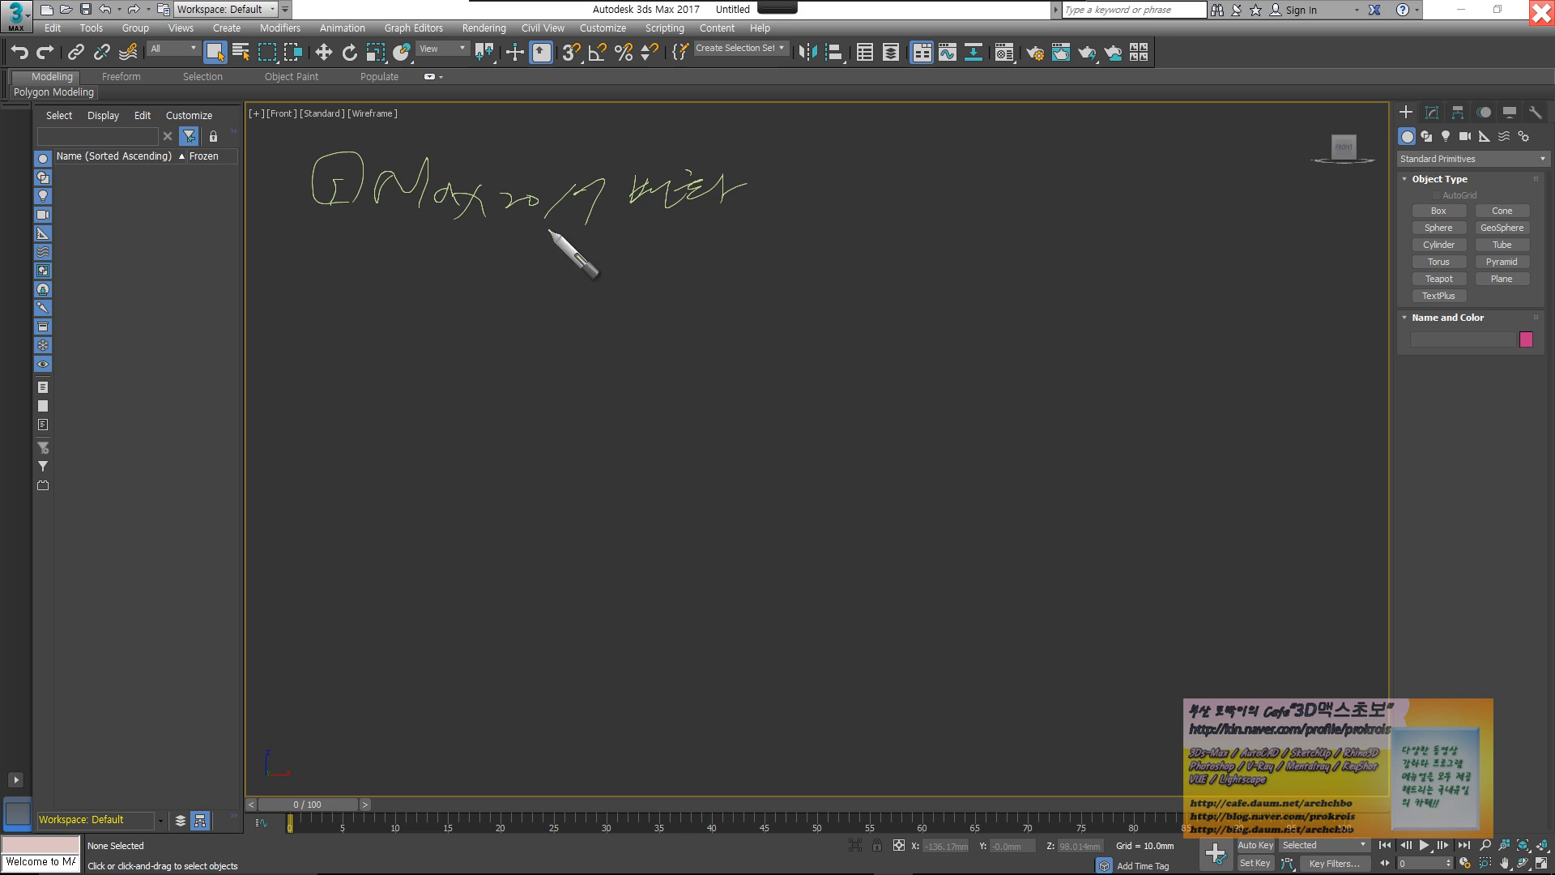
{"action": "mouse_move", "coordinate": [362, 155]}
{"action": "left_mouse_down"}
{"action": "mouse_move", "coordinate": [322, 201]}
{"action": "mouse_move", "coordinate": [350, 260]}
{"action": "mouse_move", "coordinate": [423, 240]}
{"action": "mouse_move", "coordinate": [493, 258]}
{"action": "mouse_move", "coordinate": [616, 245]}
{"action": "mouse_move", "coordinate": [670, 266]}
{"action": "mouse_move", "coordinate": [680, 295]}
{"action": "mouse_move", "coordinate": [769, 264]}
{"action": "mouse_move", "coordinate": [836, 306]}
{"action": "mouse_move", "coordinate": [858, 286]}
{"action": "mouse_move", "coordinate": [915, 290]}
{"action": "mouse_move", "coordinate": [938, 262]}
{"action": "mouse_move", "coordinate": [1028, 270]}
{"action": "mouse_move", "coordinate": [1038, 290]}
{"action": "left_mouse_up"}
{"action": "left_click_drag", "start_coordinate": [768, 299], "coordinate": [1053, 297]}
{"action": "mouse_move", "coordinate": [534, 83]}
{"action": "left_mouse_down"}
{"action": "mouse_move", "coordinate": [409, 79]}
{"action": "mouse_move", "coordinate": [862, 75]}
{"action": "mouse_move", "coordinate": [888, 34]}
{"action": "mouse_move", "coordinate": [898, 111]}
{"action": "left_mouse_up"}
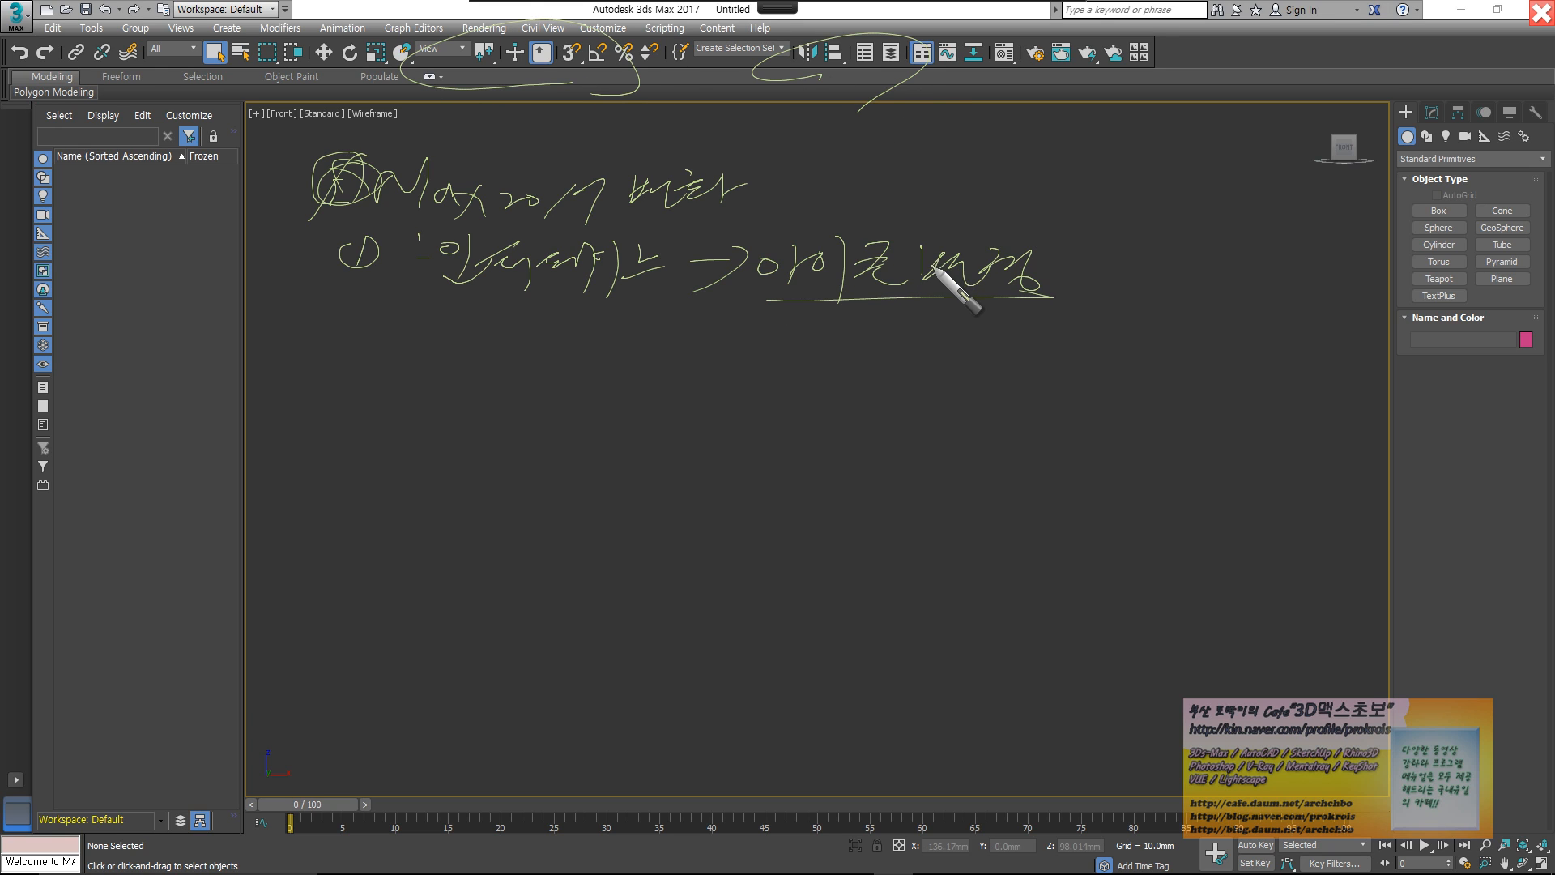
- Extend the handwritten interface item with an arrow and a two-line note on how clear and clean the icons look
{"action": "left_click_drag", "start_coordinate": [1063, 265], "coordinate": [1111, 257]}
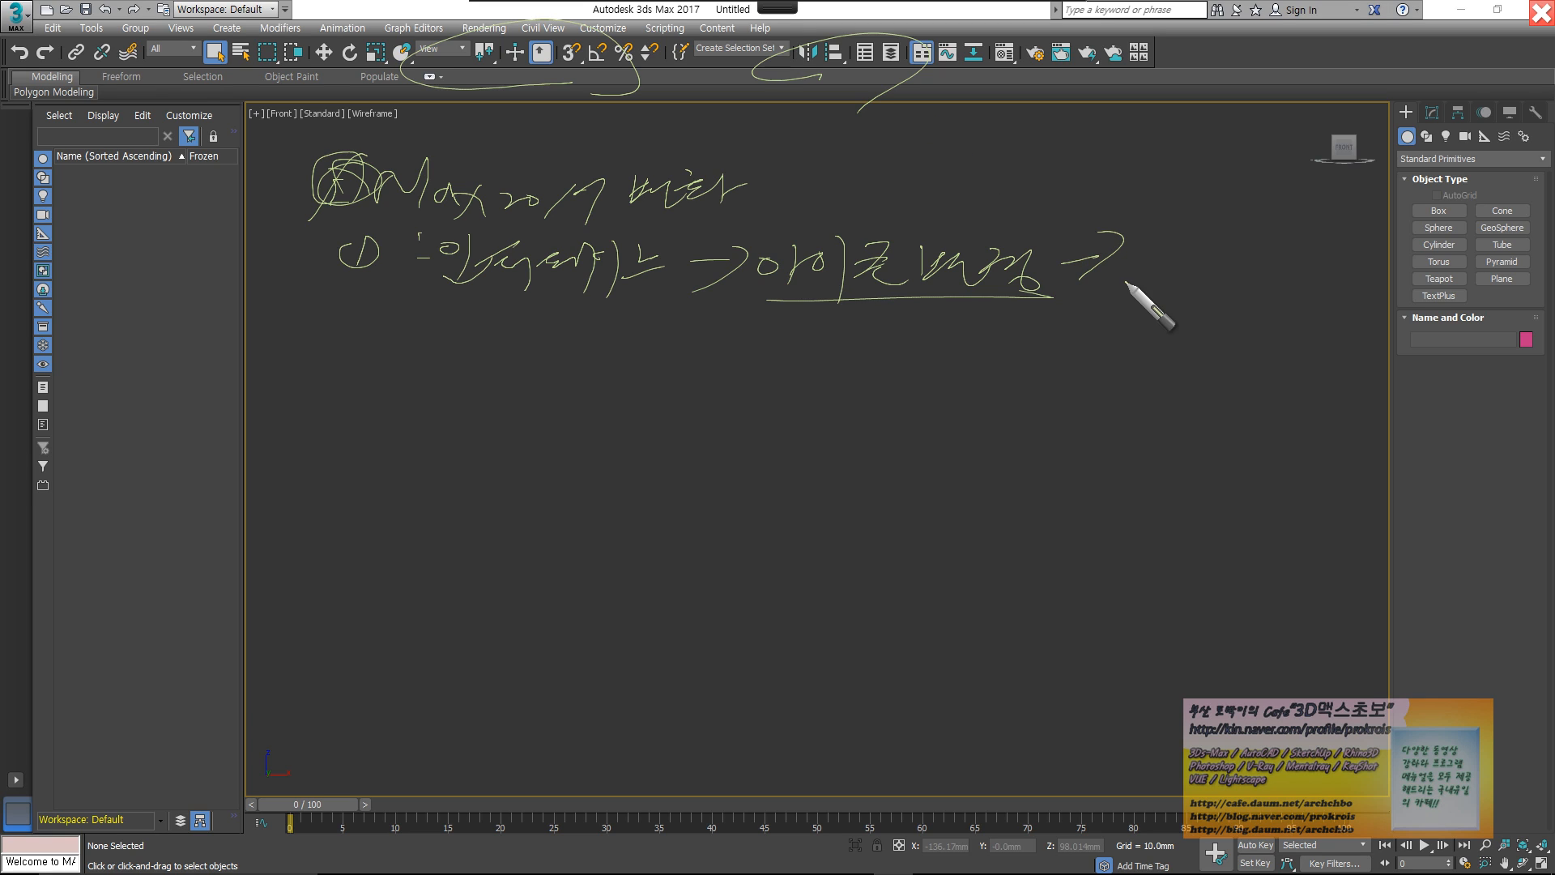
{"action": "left_click_drag", "start_coordinate": [1133, 259], "coordinate": [1142, 270]}
{"action": "mouse_move", "coordinate": [1143, 273]}
{"action": "left_mouse_down"}
{"action": "mouse_move", "coordinate": [1219, 243]}
{"action": "mouse_move", "coordinate": [1227, 283]}
{"action": "mouse_move", "coordinate": [1284, 250]}
{"action": "mouse_move", "coordinate": [1286, 295]}
{"action": "mouse_move", "coordinate": [1330, 278]}
{"action": "left_mouse_up"}
{"action": "left_click_drag", "start_coordinate": [1337, 284], "coordinate": [1344, 284]}
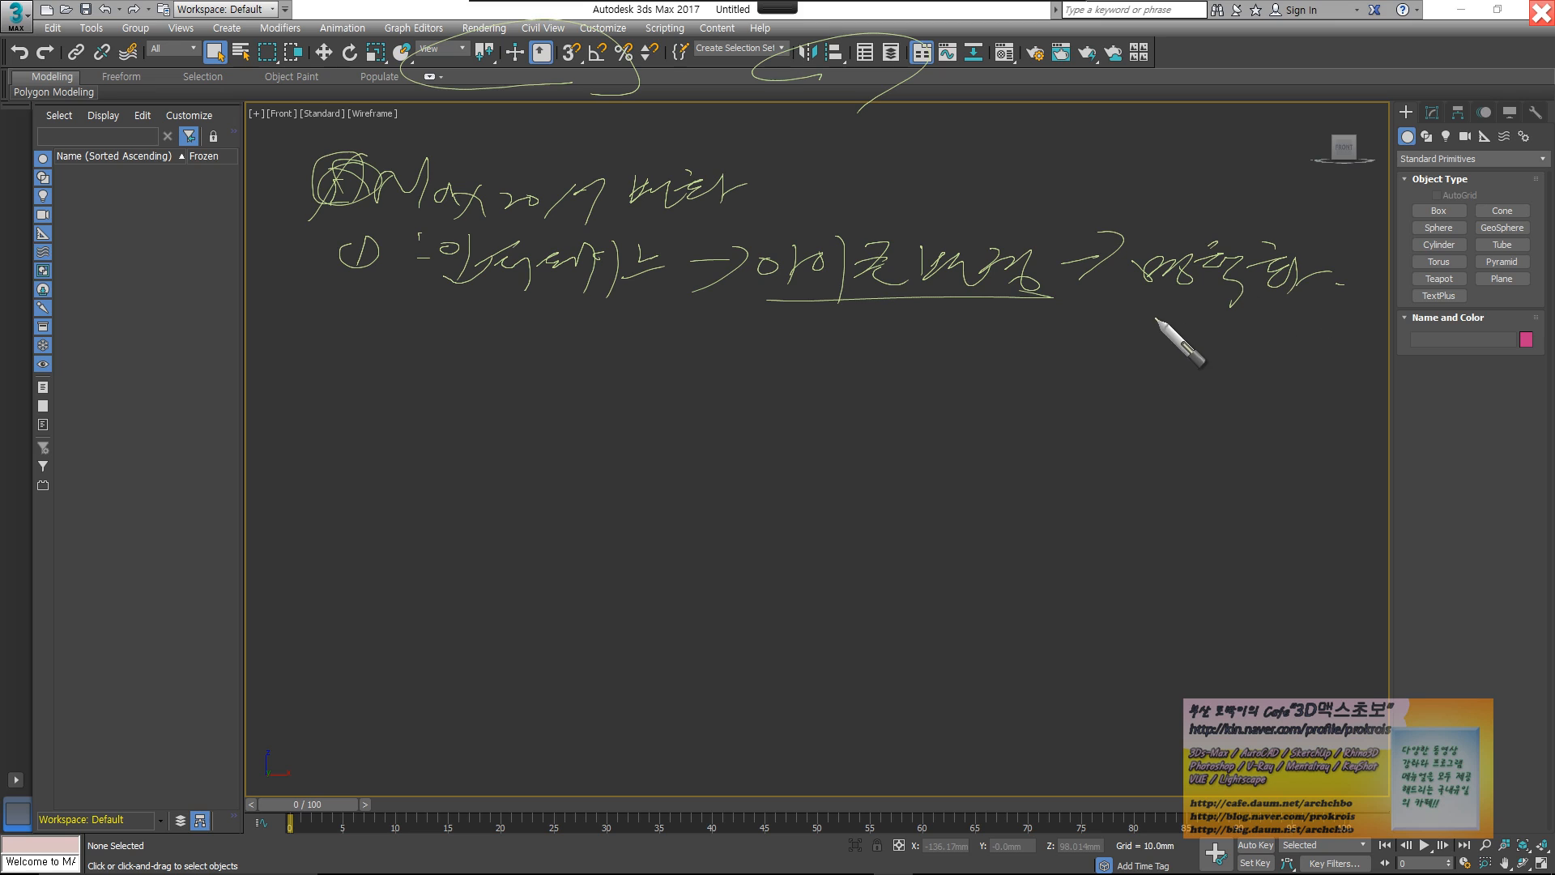
{"action": "mouse_move", "coordinate": [1133, 332]}
{"action": "left_mouse_down"}
{"action": "mouse_move", "coordinate": [1208, 323]}
{"action": "mouse_move", "coordinate": [1238, 348]}
{"action": "mouse_move", "coordinate": [1260, 332]}
{"action": "mouse_move", "coordinate": [1292, 360]}
{"action": "mouse_move", "coordinate": [1421, 321]}
{"action": "mouse_move", "coordinate": [1473, 332]}
{"action": "left_mouse_up"}
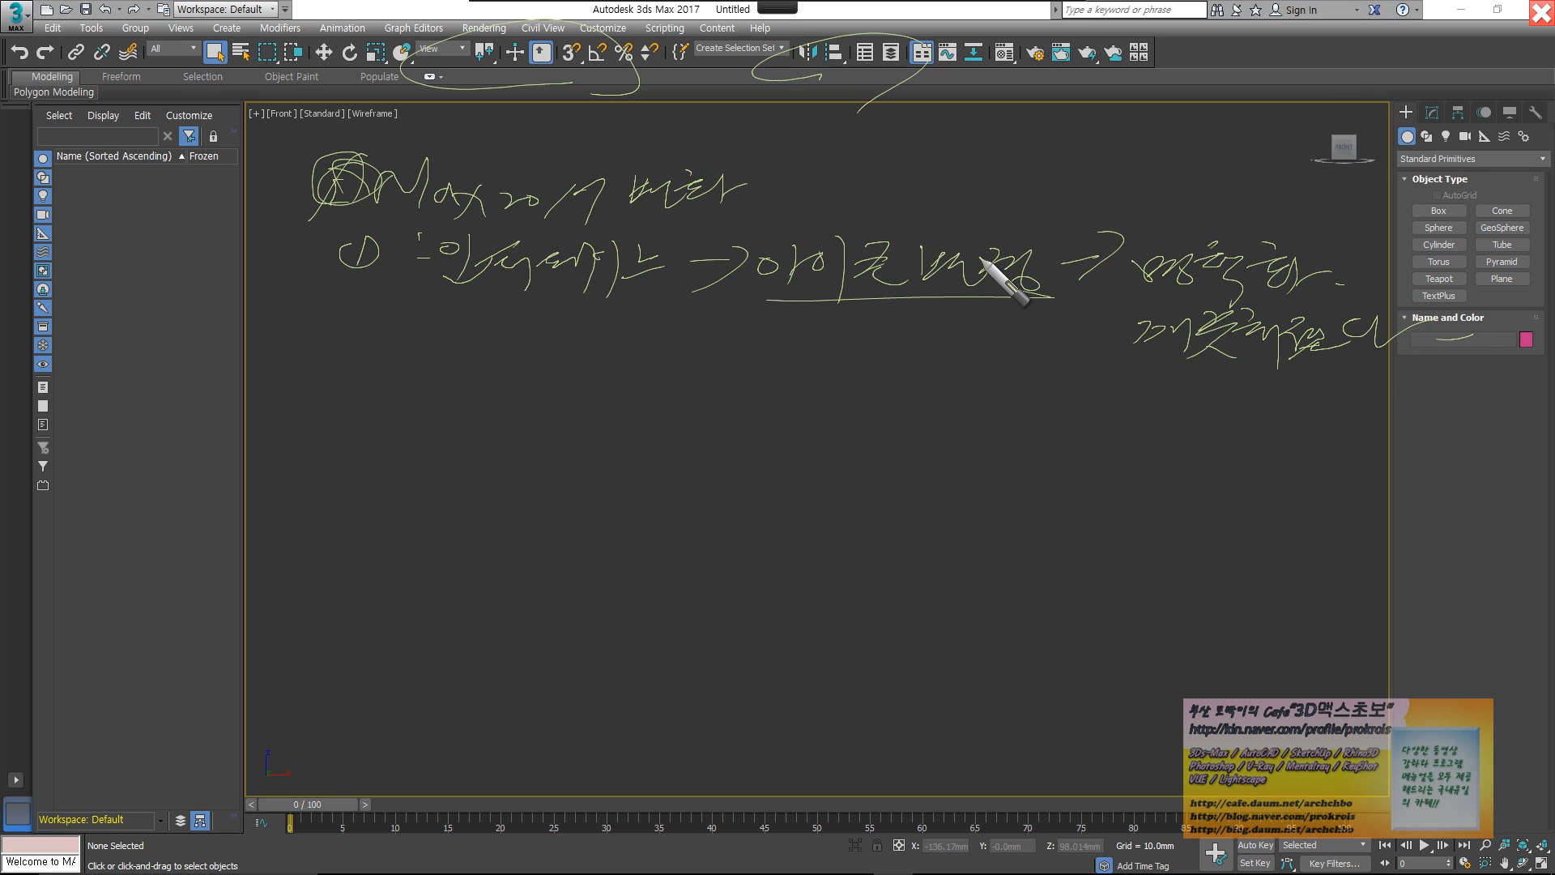
- Handwrite an "HDPI" support note above the icon remarks and circle both, linking them with an arrow
{"action": "mouse_move", "coordinate": [1130, 215]}
{"action": "left_mouse_down"}
{"action": "mouse_move", "coordinate": [1430, 271]}
{"action": "mouse_move", "coordinate": [1119, 250]}
{"action": "mouse_move", "coordinate": [1144, 139]}
{"action": "mouse_move", "coordinate": [1166, 169]}
{"action": "left_mouse_up"}
{"action": "mouse_move", "coordinate": [1179, 139]}
{"action": "left_mouse_down"}
{"action": "mouse_move", "coordinate": [1178, 167]}
{"action": "mouse_move", "coordinate": [1215, 146]}
{"action": "mouse_move", "coordinate": [1233, 170]}
{"action": "mouse_move", "coordinate": [1369, 168]}
{"action": "left_mouse_up"}
{"action": "mouse_move", "coordinate": [1328, 220]}
{"action": "left_mouse_down"}
{"action": "mouse_move", "coordinate": [1414, 139]}
{"action": "mouse_move", "coordinate": [1322, 223]}
{"action": "left_mouse_up"}
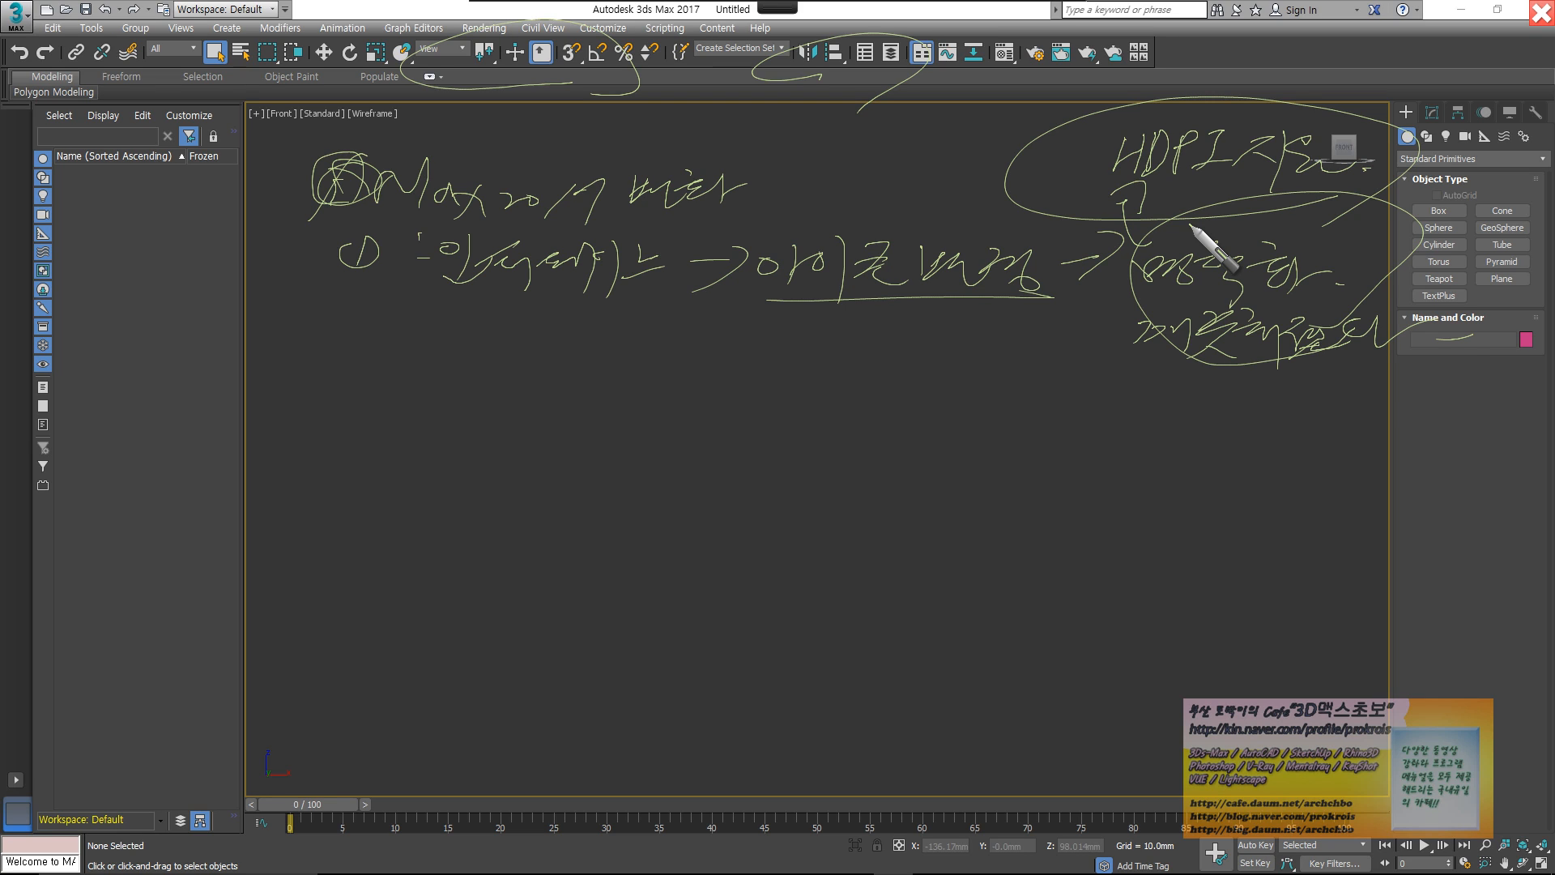
- Clear all handwritten annotations and switch from the pen back to the mouse pointer
{"action": "mouse_move", "coordinate": [941, 4]}
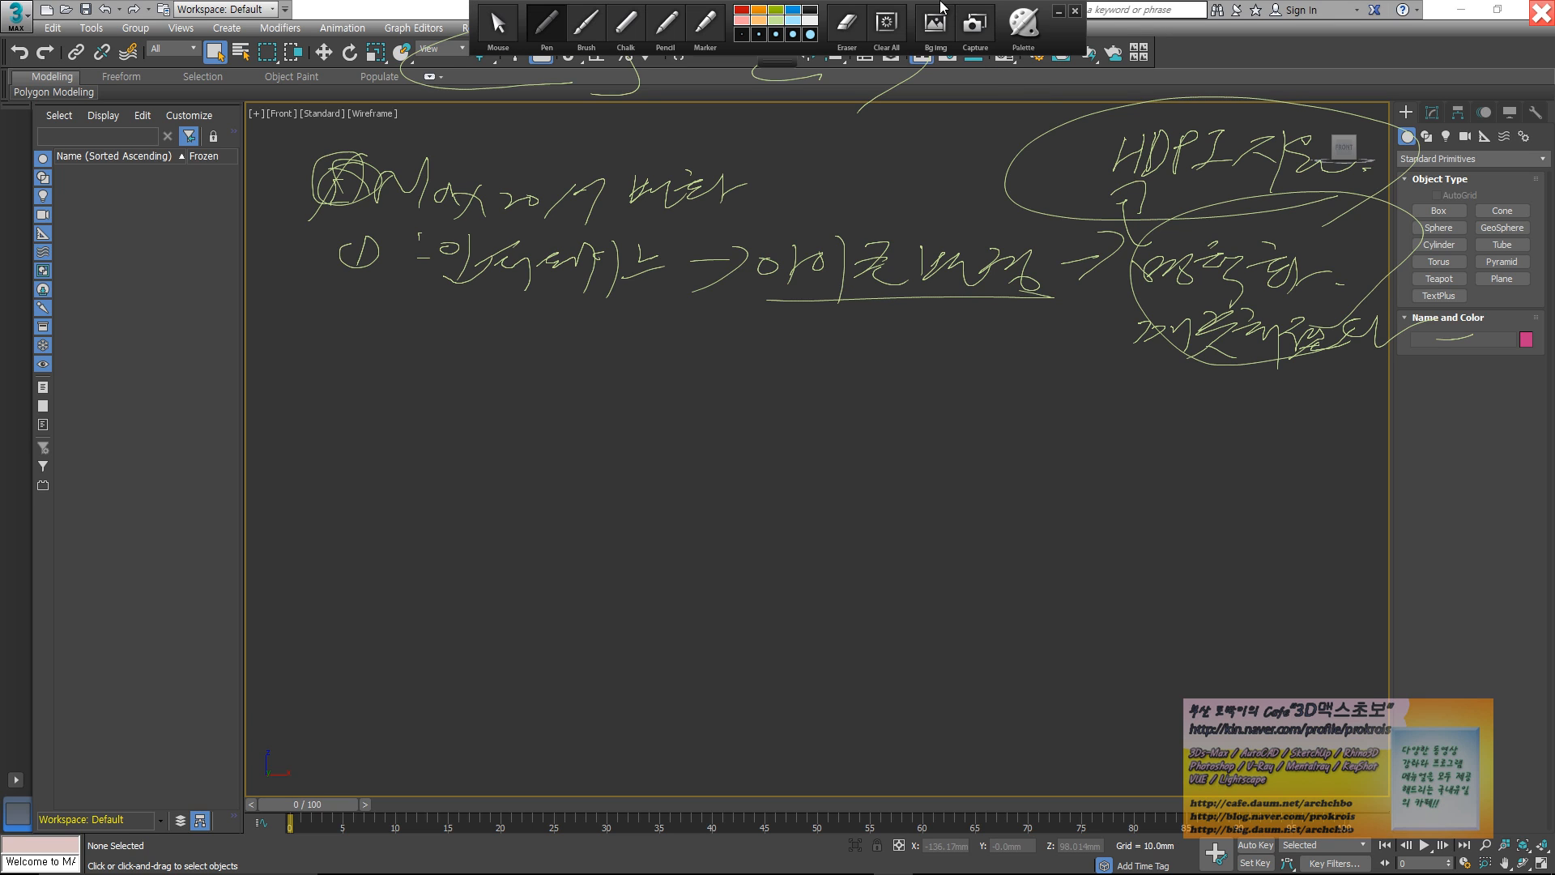
{"action": "left_click", "coordinate": [884, 29]}
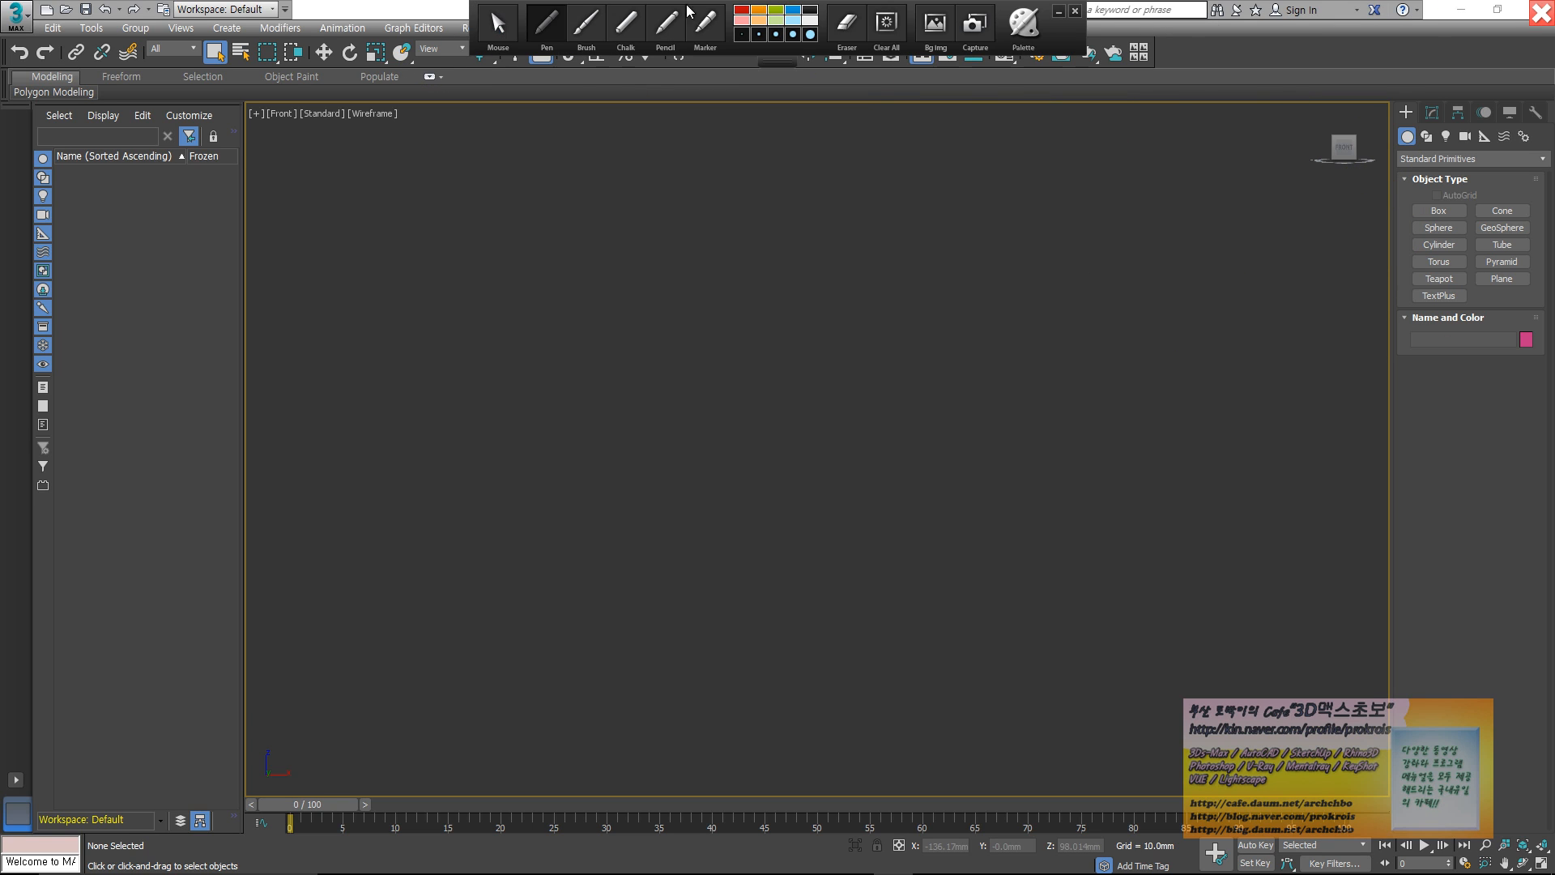
{"action": "left_click", "coordinate": [498, 29]}
- Minimize 3ds Max, examine the text and app scaling in the Windows display settings, and return to 3ds Max
{"action": "left_click", "coordinate": [1461, 9]}
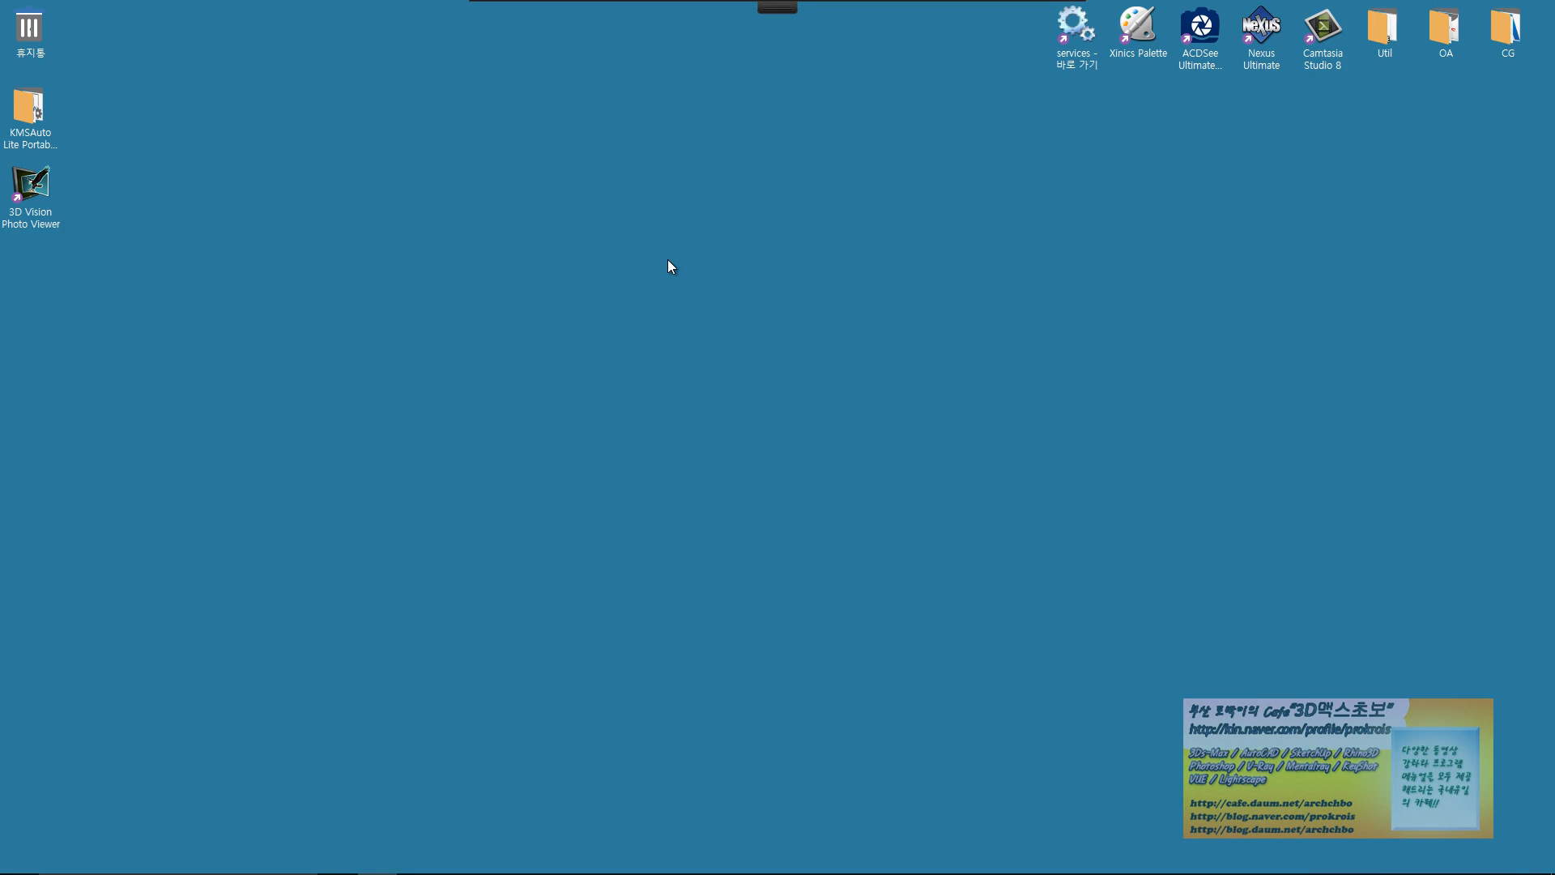
{"action": "right_click", "coordinate": [667, 258]}
{"action": "left_click", "coordinate": [779, 686]}
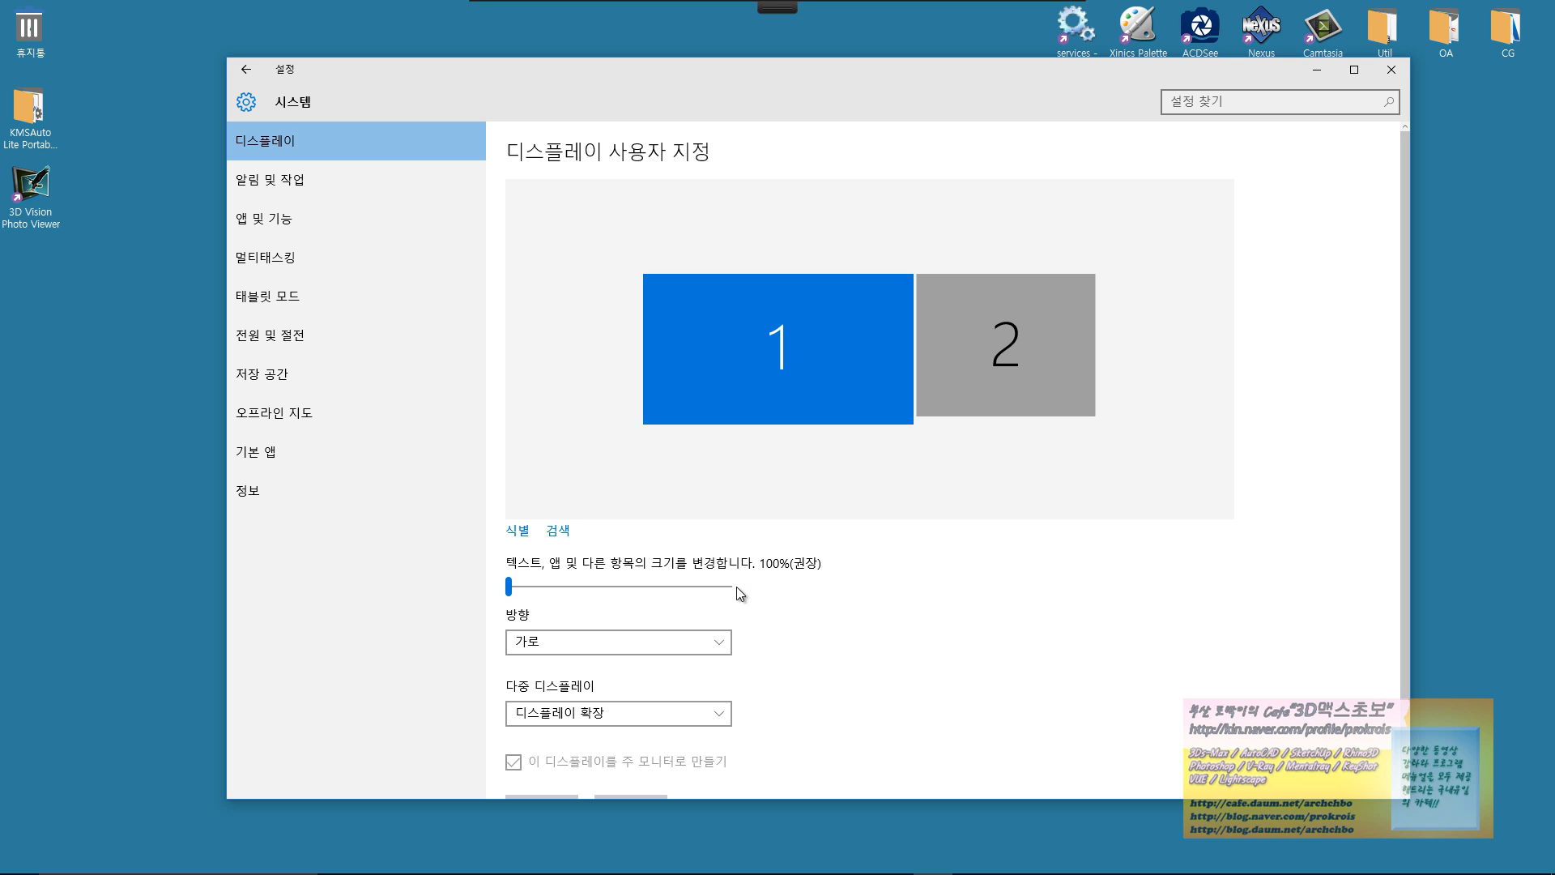
{"action": "left_click", "coordinate": [1391, 70]}
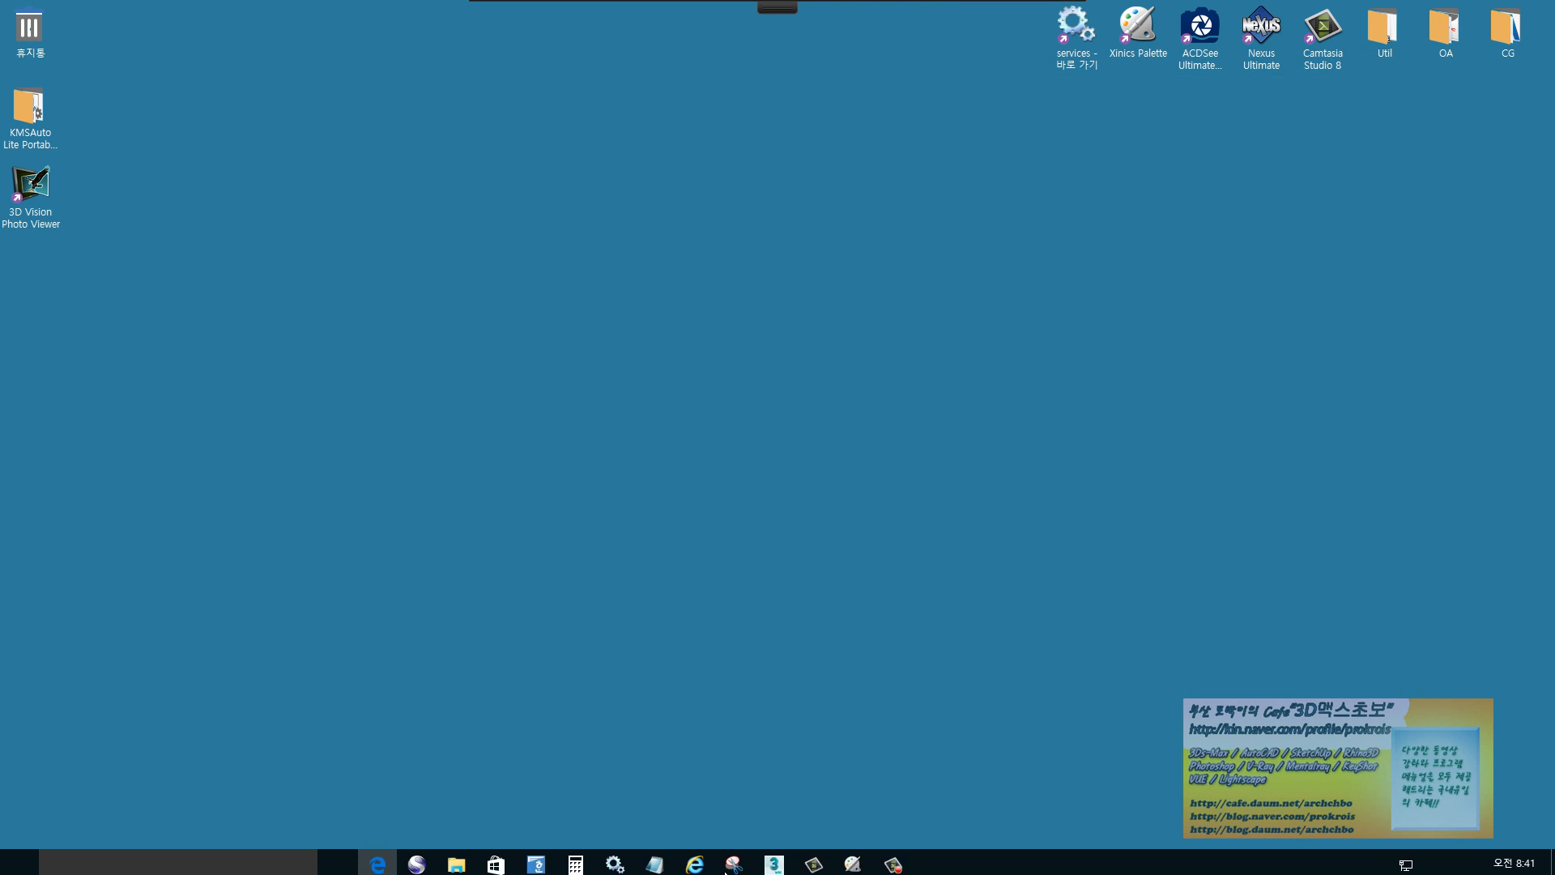
{"action": "left_click", "coordinate": [783, 830]}
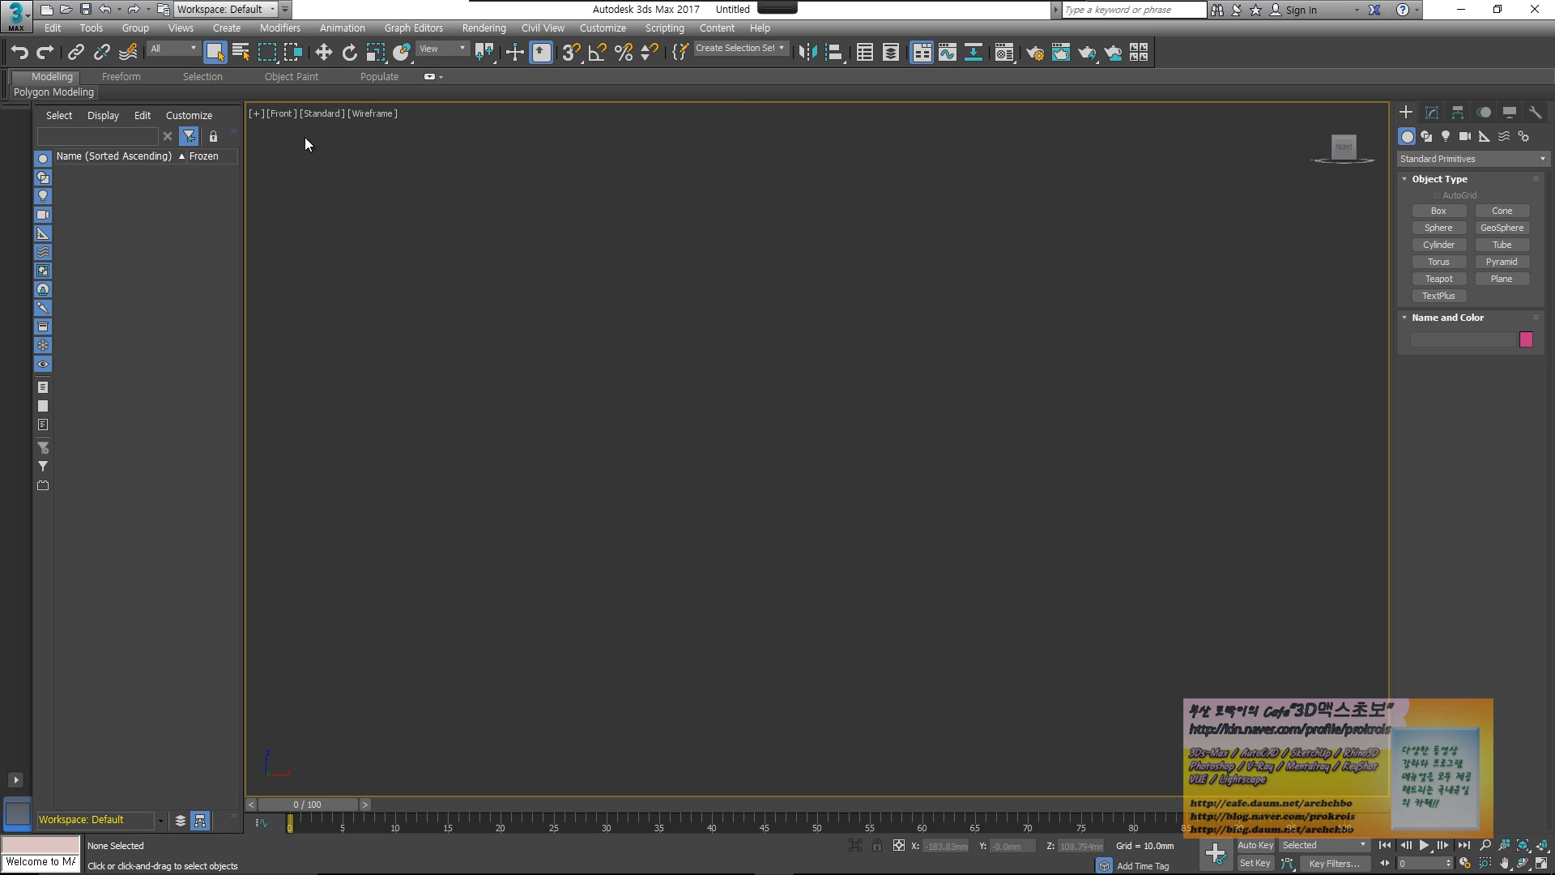
- Handwrite the second heading "② 모델링의 변화 : Boolean" across the upper part of the viewport with the pen
{"action": "mouse_move", "coordinate": [611, 4]}
{"action": "left_click", "coordinate": [553, 33]}
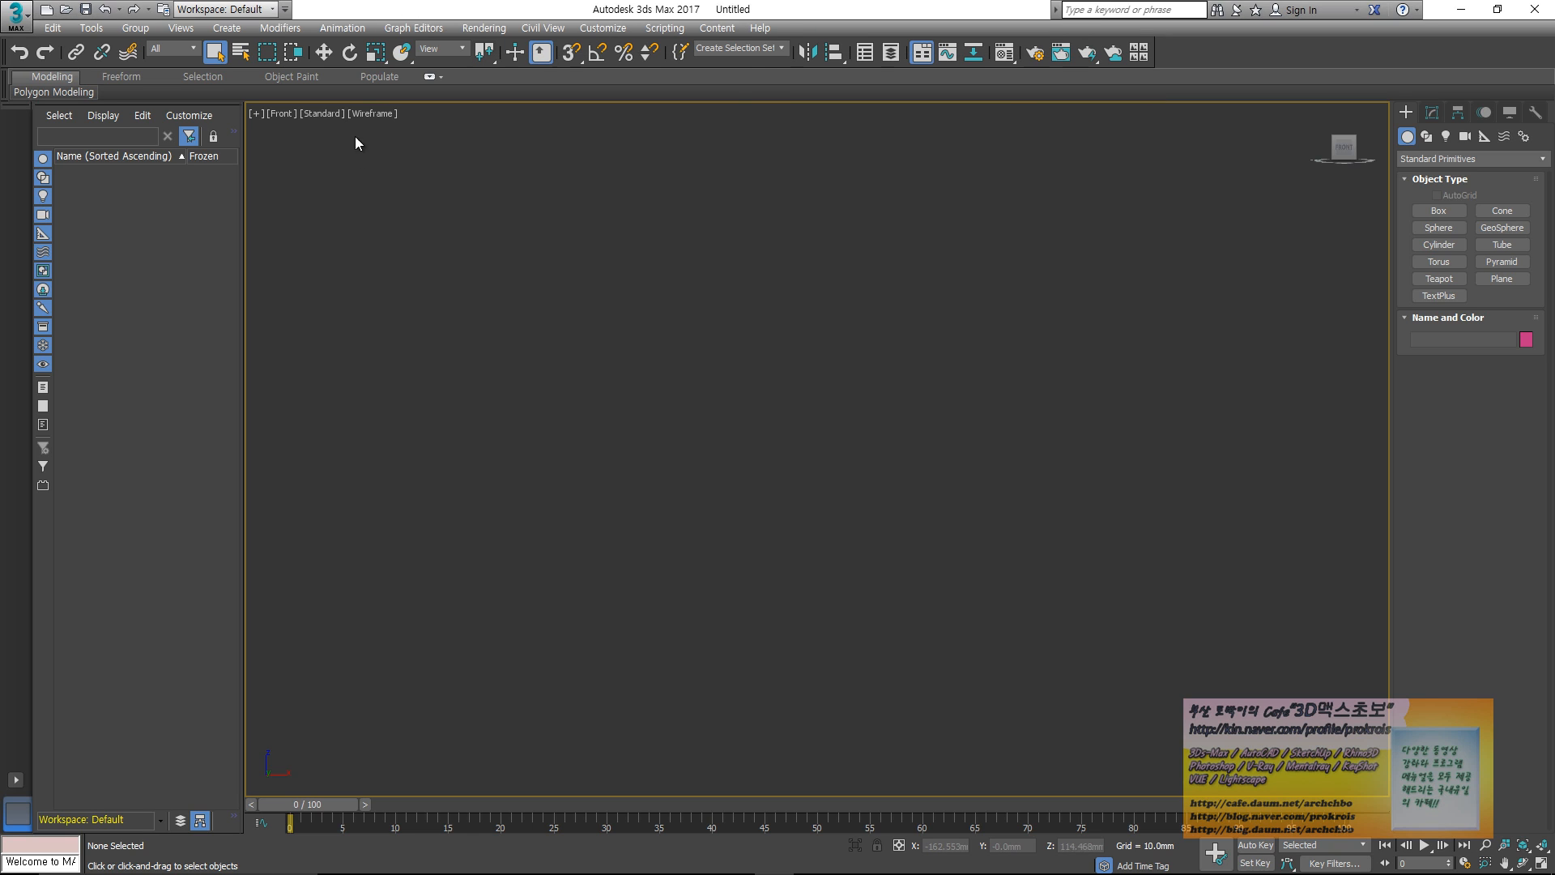
{"action": "mouse_move", "coordinate": [333, 174]}
{"action": "left_mouse_down"}
{"action": "mouse_move", "coordinate": [320, 183]}
{"action": "mouse_move", "coordinate": [424, 197]}
{"action": "mouse_move", "coordinate": [475, 167]}
{"action": "mouse_move", "coordinate": [473, 192]}
{"action": "mouse_move", "coordinate": [597, 167]}
{"action": "mouse_move", "coordinate": [670, 201]}
{"action": "left_mouse_up"}
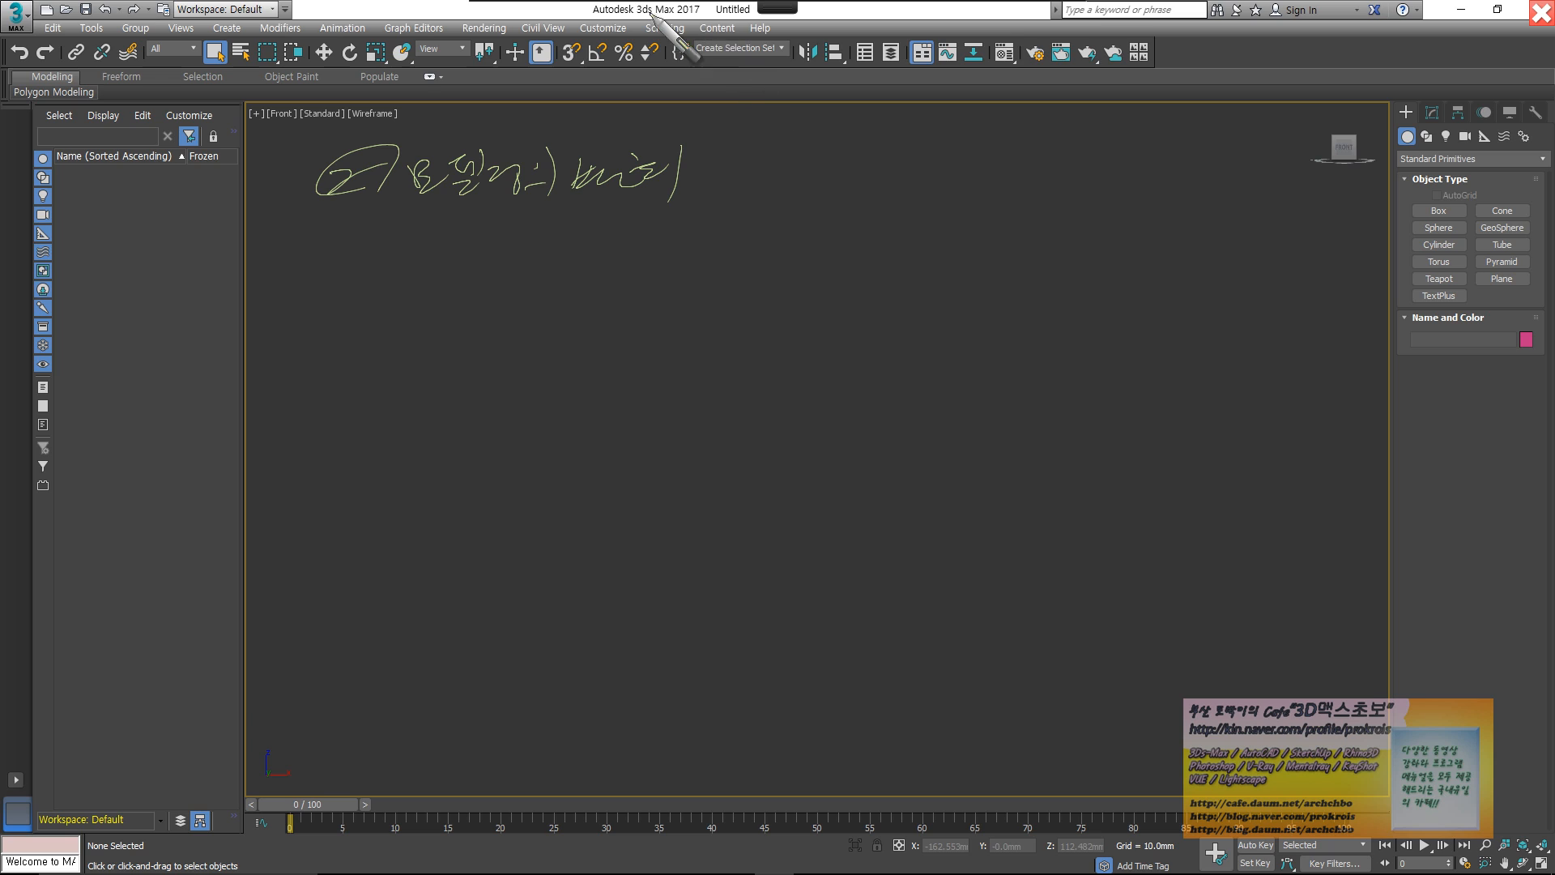
{"action": "mouse_move", "coordinate": [542, 6]}
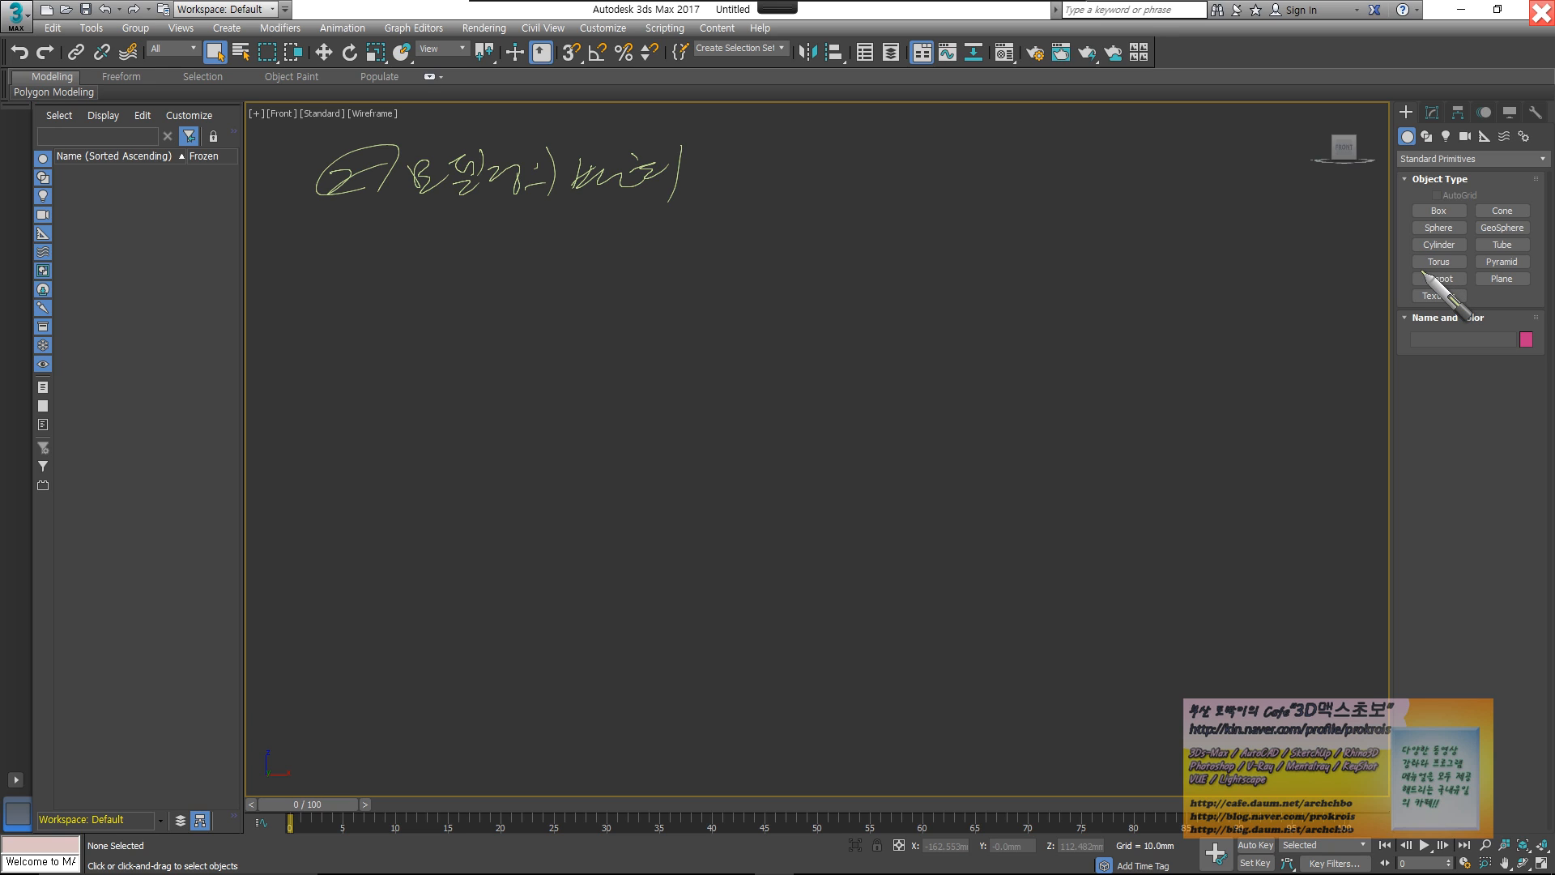
{"action": "mouse_move", "coordinate": [603, 7]}
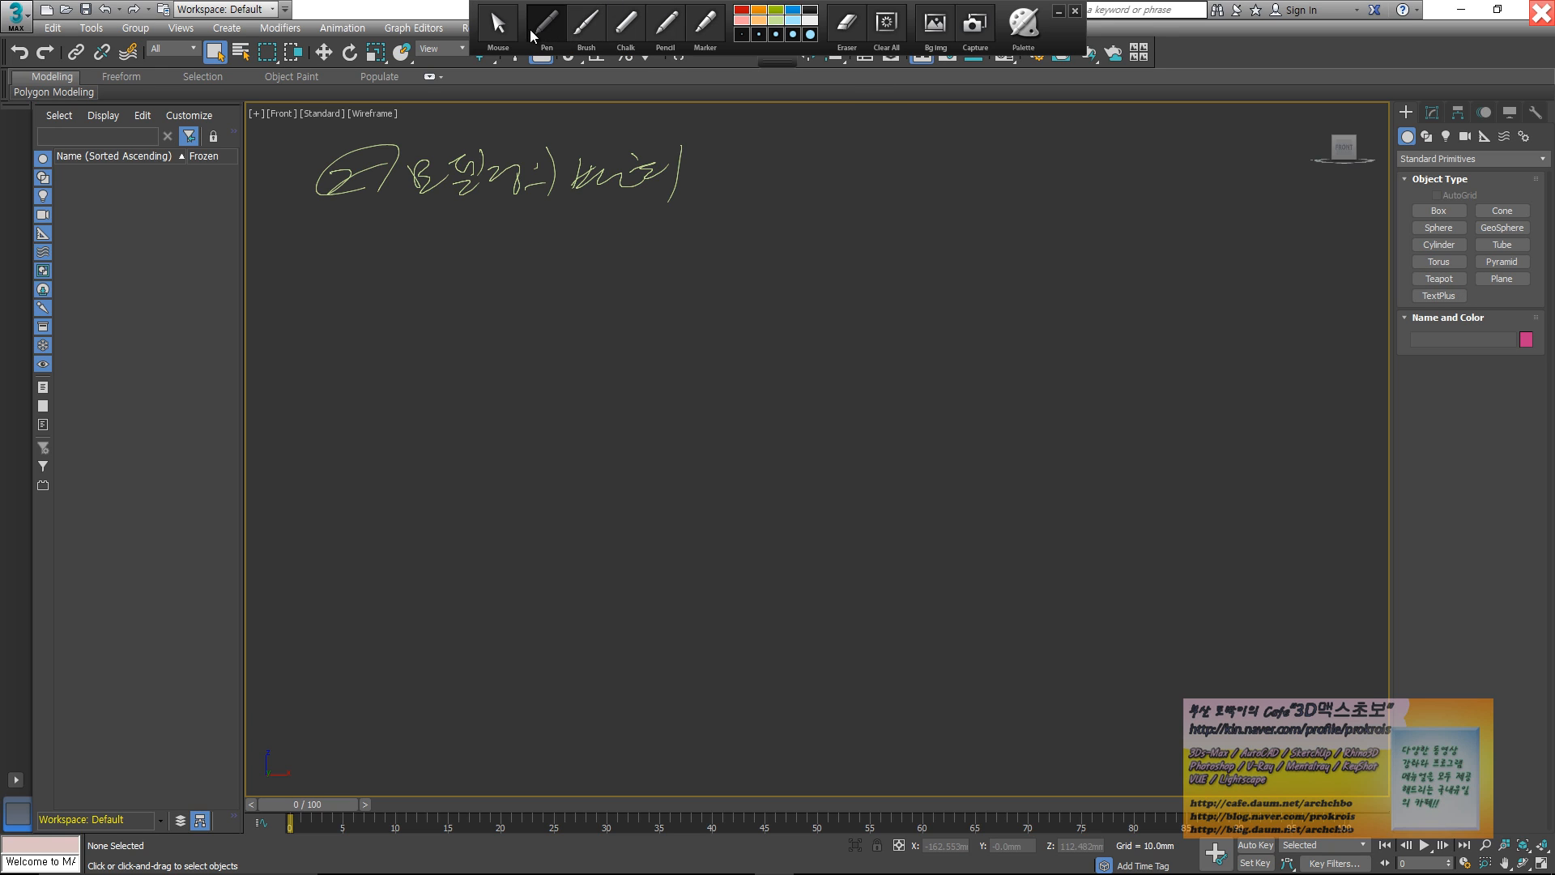
{"action": "left_click", "coordinate": [730, 173]}
{"action": "mouse_move", "coordinate": [671, 170]}
{"action": "left_mouse_down"}
{"action": "mouse_move", "coordinate": [739, 145]}
{"action": "mouse_move", "coordinate": [834, 193]}
{"action": "mouse_move", "coordinate": [875, 164]}
{"action": "mouse_move", "coordinate": [948, 183]}
{"action": "left_mouse_up"}
{"action": "left_click", "coordinate": [962, 198]}
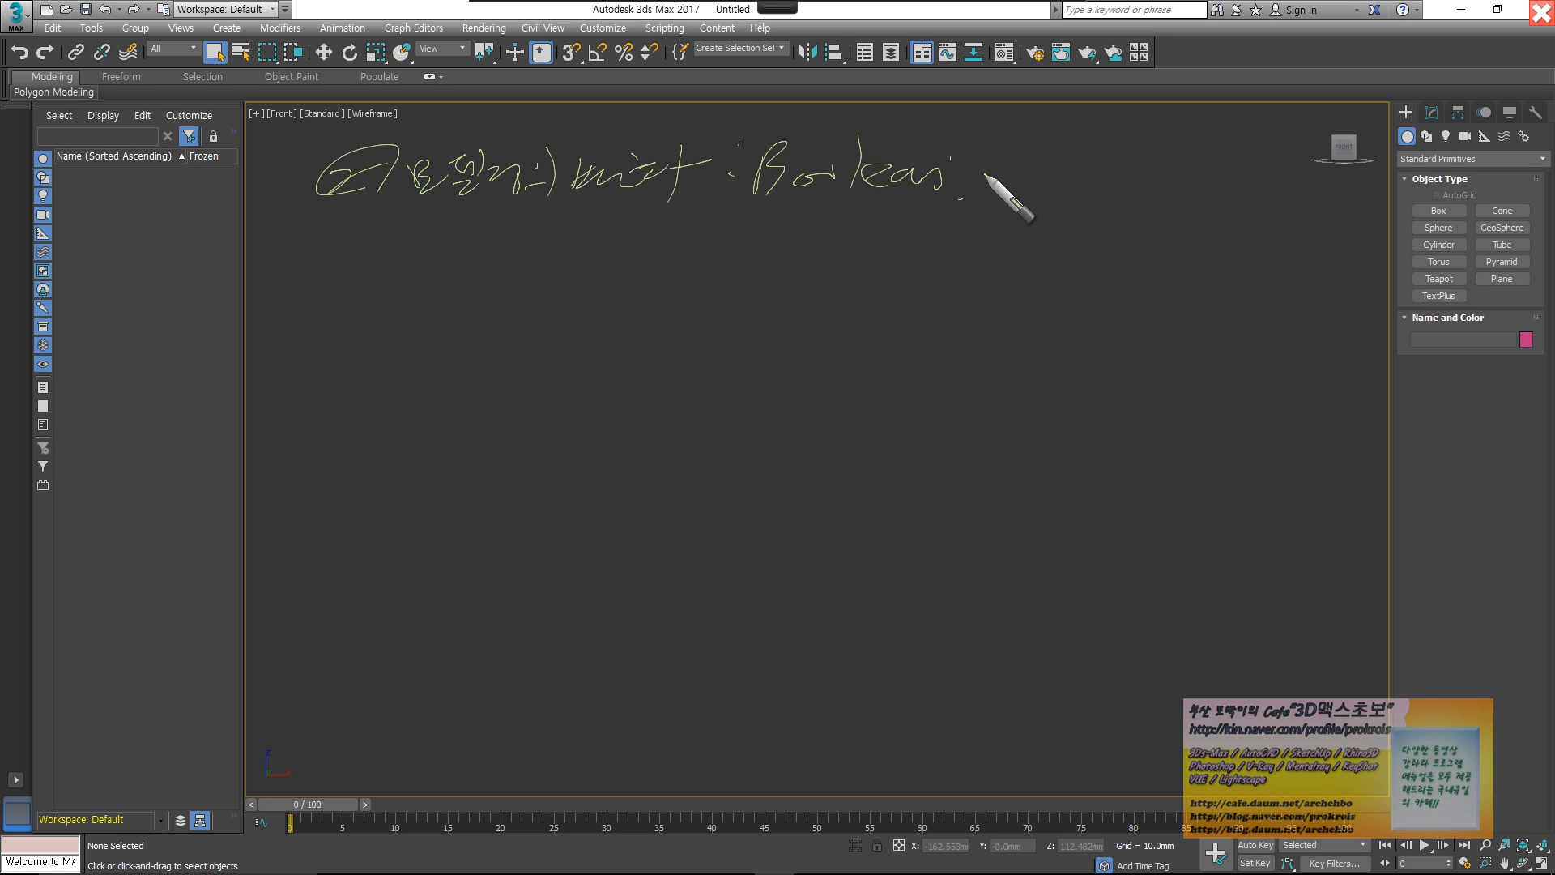
- Add a bracketed handwritten list of 합집합, 차집합 and 교집합, underline Boolean, and exit the annotation mode
{"action": "mouse_move", "coordinate": [985, 277]}
{"action": "left_mouse_down"}
{"action": "mouse_move", "coordinate": [987, 177]}
{"action": "mouse_move", "coordinate": [1030, 183]}
{"action": "mouse_move", "coordinate": [1119, 153]}
{"action": "mouse_move", "coordinate": [1004, 223]}
{"action": "mouse_move", "coordinate": [1128, 222]}
{"action": "mouse_move", "coordinate": [1133, 247]}
{"action": "mouse_move", "coordinate": [1004, 290]}
{"action": "mouse_move", "coordinate": [1073, 269]}
{"action": "mouse_move", "coordinate": [1120, 281]}
{"action": "mouse_move", "coordinate": [1126, 301]}
{"action": "left_mouse_up"}
{"action": "left_click_drag", "start_coordinate": [795, 199], "coordinate": [950, 191]}
{"action": "mouse_move", "coordinate": [845, 229]}
{"action": "left_mouse_down"}
{"action": "mouse_move", "coordinate": [880, 259]}
{"action": "mouse_move", "coordinate": [885, 309]}
{"action": "left_mouse_up"}
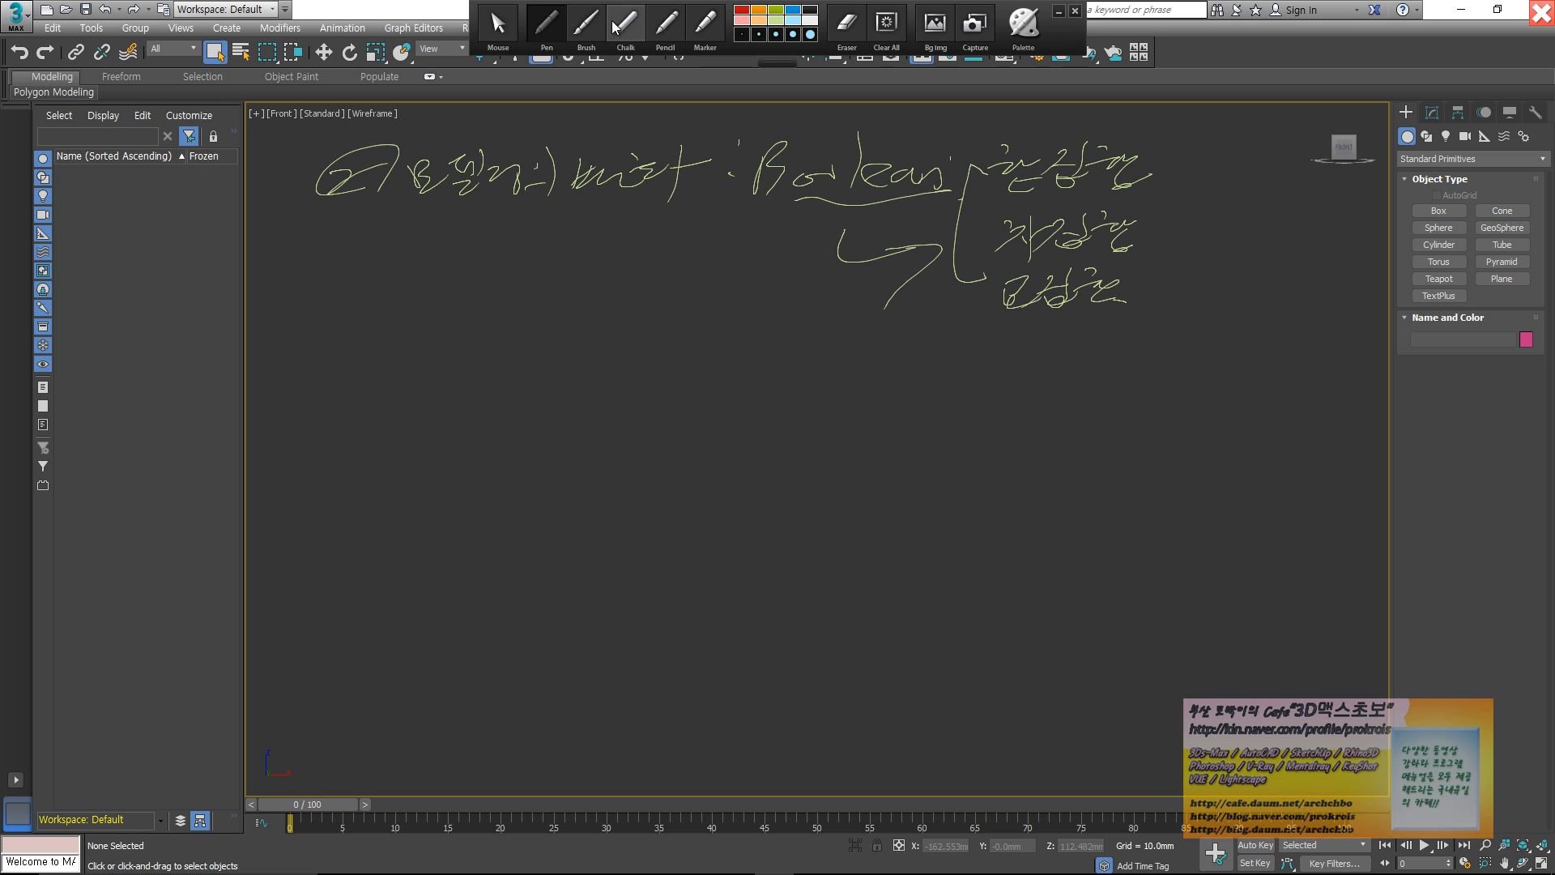
{"action": "left_click", "coordinate": [1540, 13]}
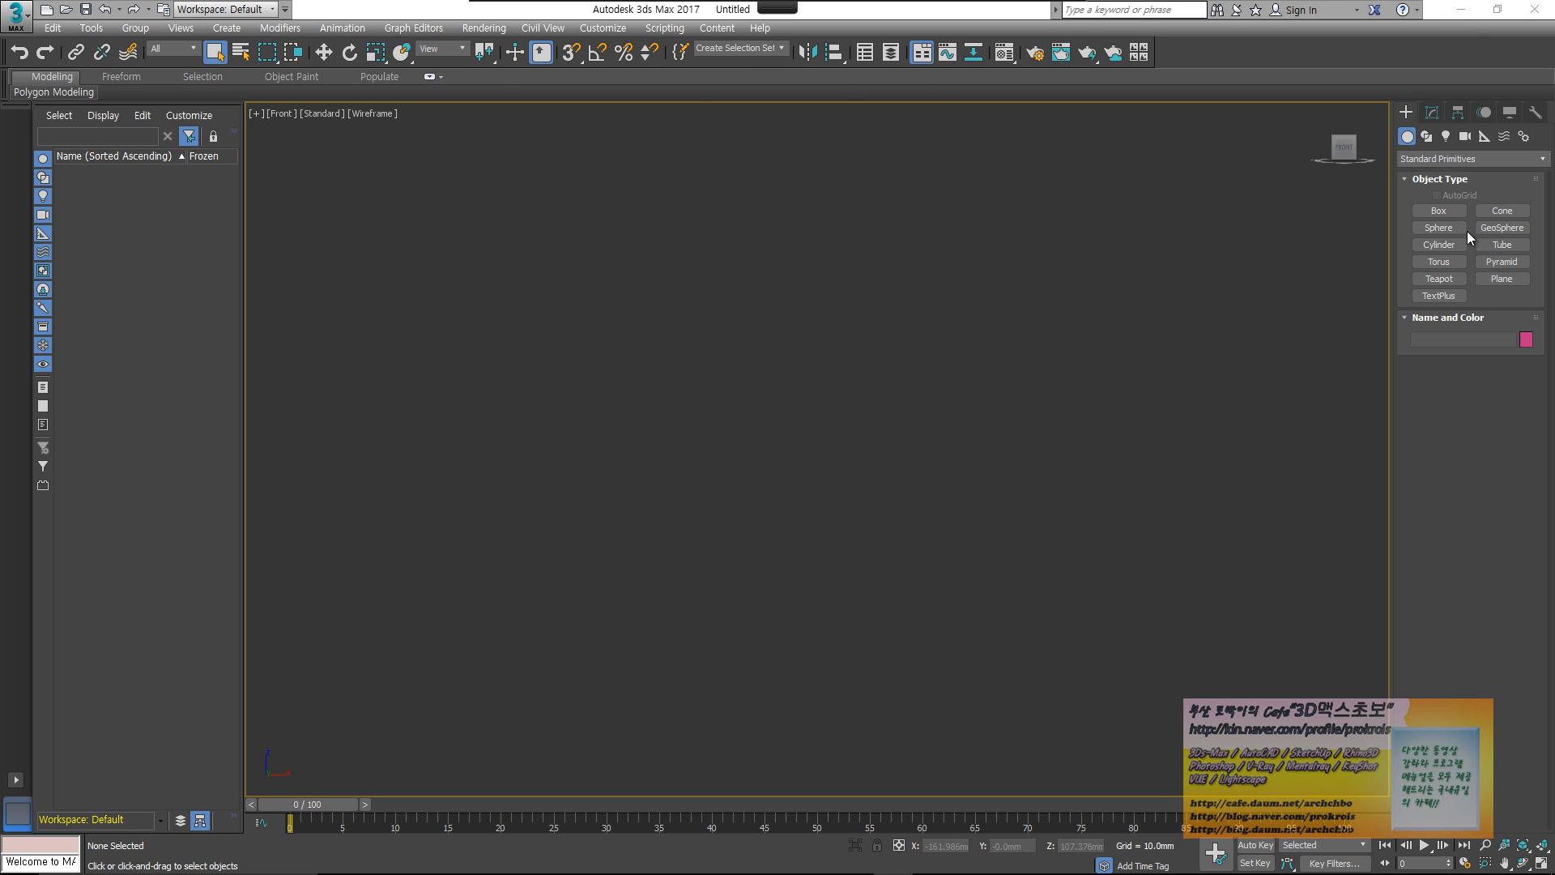
- Create a box about 27 mm long, 29 mm wide and 35 mm high in the Front view
{"action": "left_click", "coordinate": [1439, 210]}
{"action": "left_click_drag", "start_coordinate": [621, 392], "coordinate": [704, 469]}
{"action": "left_click", "coordinate": [694, 370]}
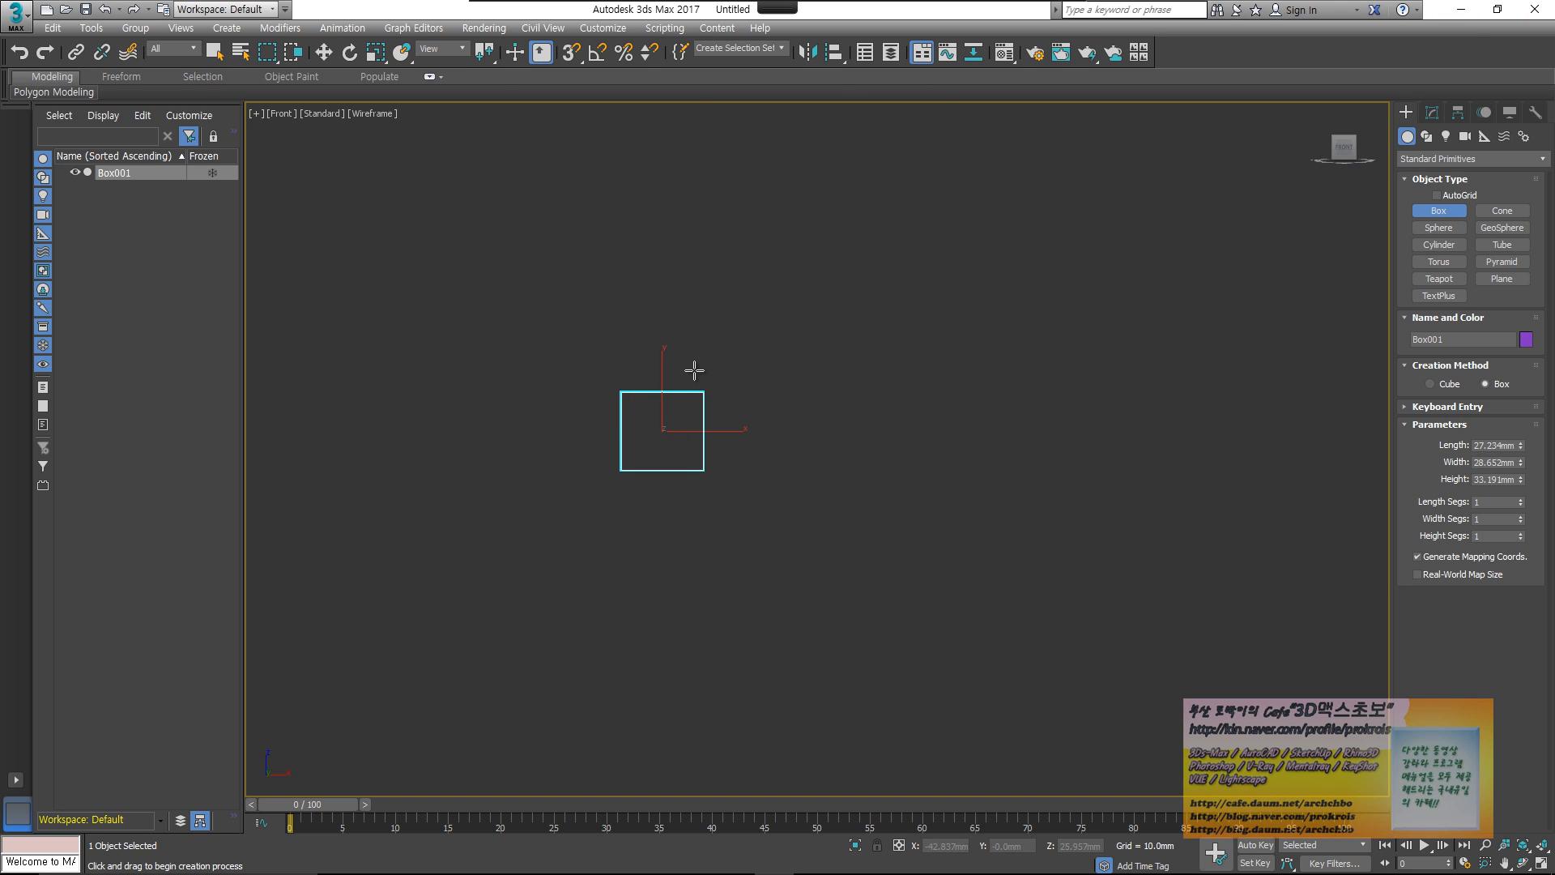
- Create a small sphere in the Perspective view, partly embedded in the lower part of the box's side face
{"action": "key", "text": "p"}
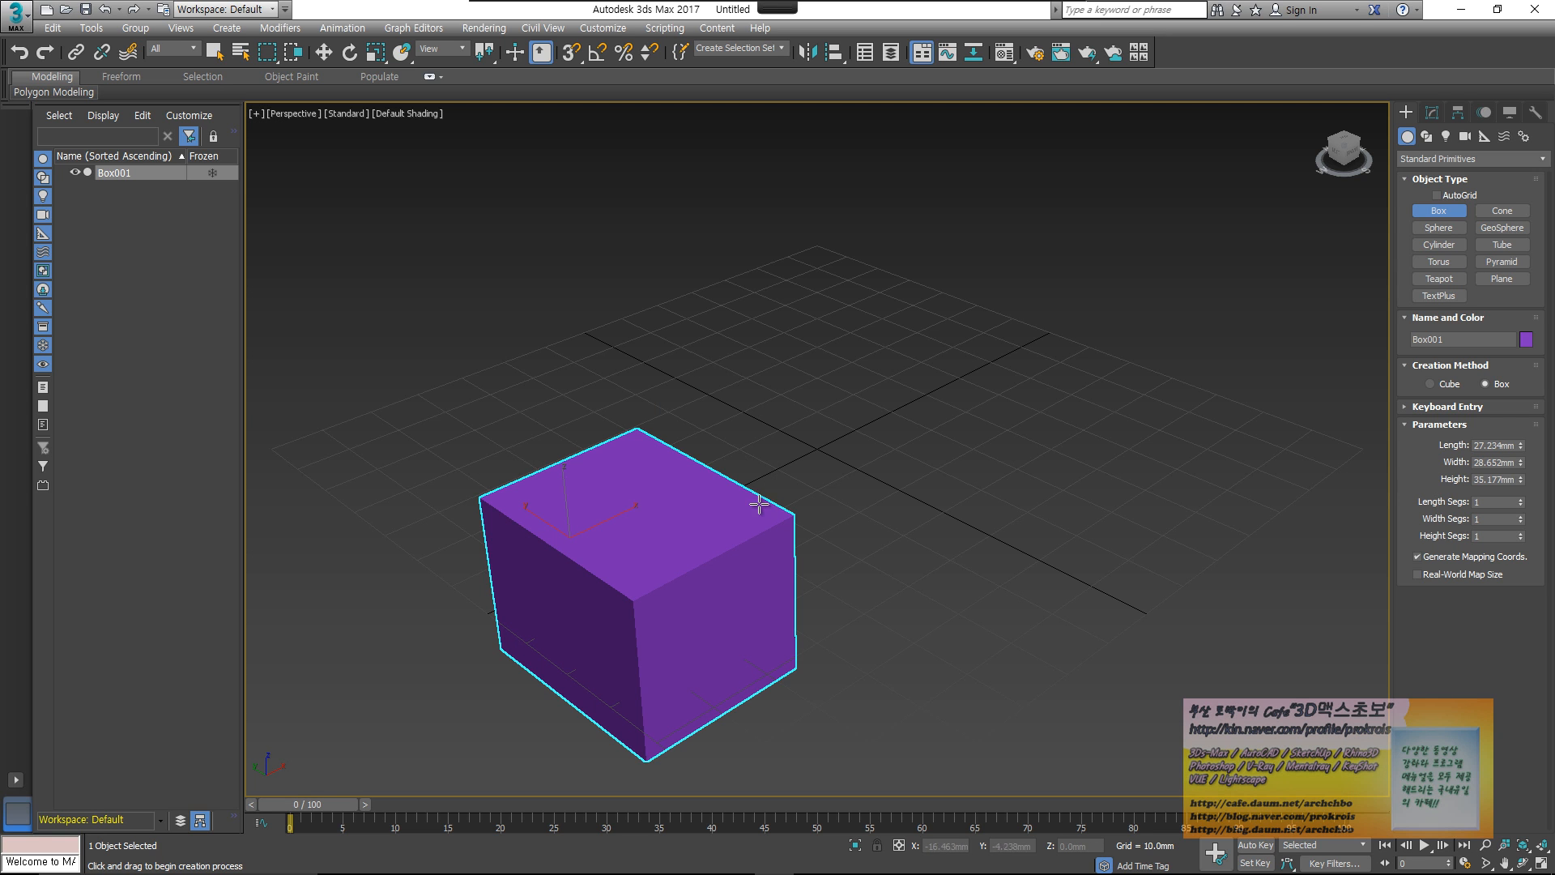
{"action": "left_click", "coordinate": [1439, 228]}
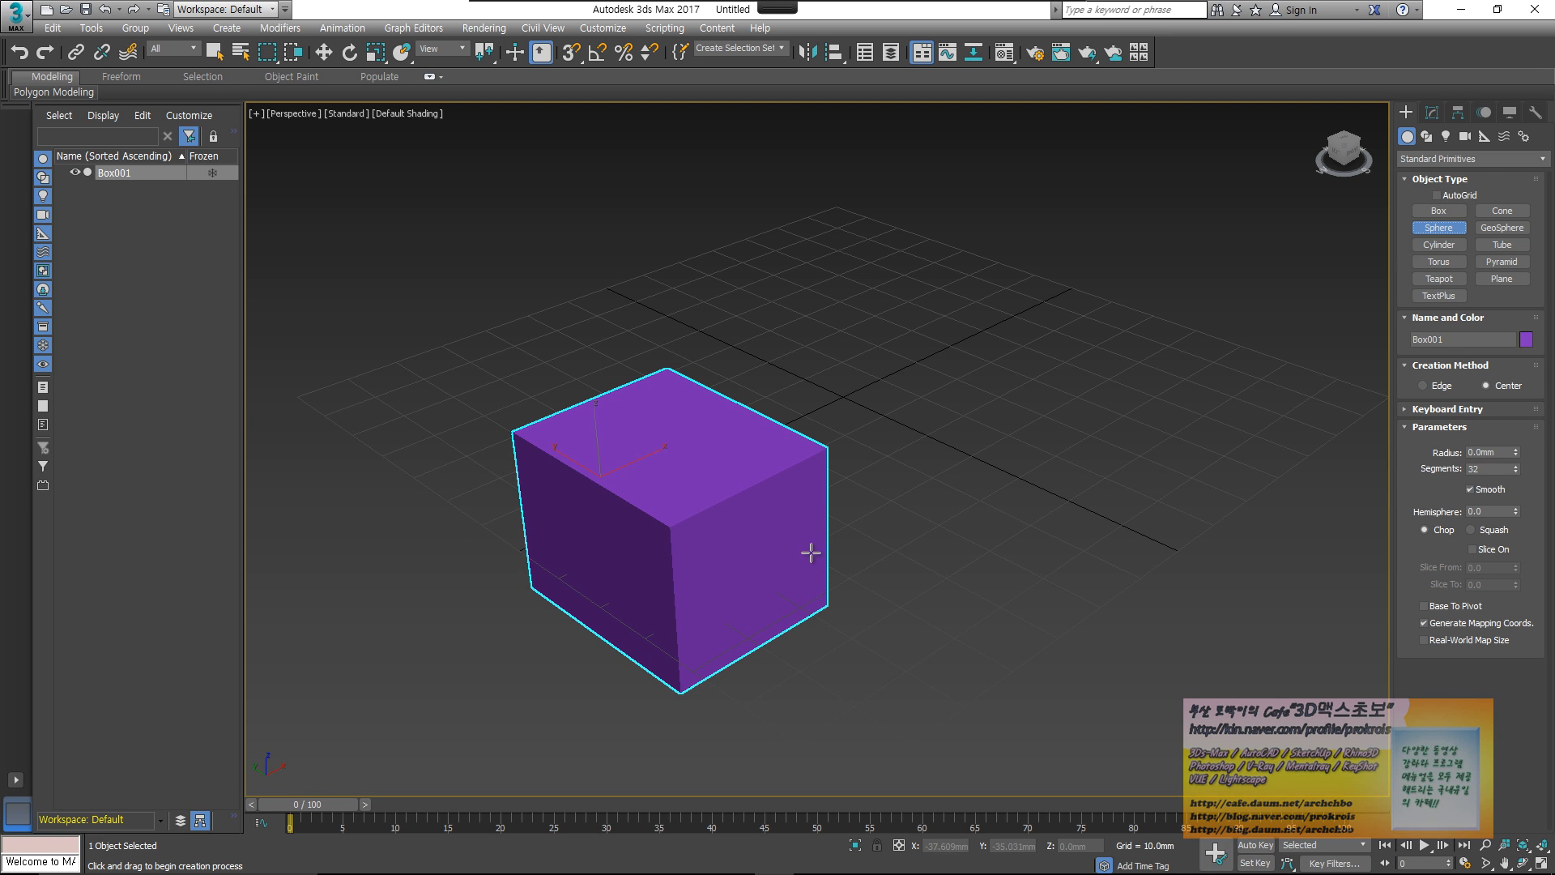
{"action": "mouse_move", "coordinate": [768, 557]}
{"action": "left_mouse_down"}
{"action": "mouse_move", "coordinate": [774, 580]}
{"action": "mouse_move", "coordinate": [767, 567]}
{"action": "left_mouse_up"}
{"action": "right_click", "coordinate": [769, 585]}
{"action": "key", "text": "w"}
{"action": "middle_click_drag", "start_coordinate": [767, 567], "coordinate": [908, 594], "text": "alt"}
- Start the Boolean compound object on the selected sphere to examine its operand list and operation options
{"action": "left_click", "coordinate": [1462, 159]}
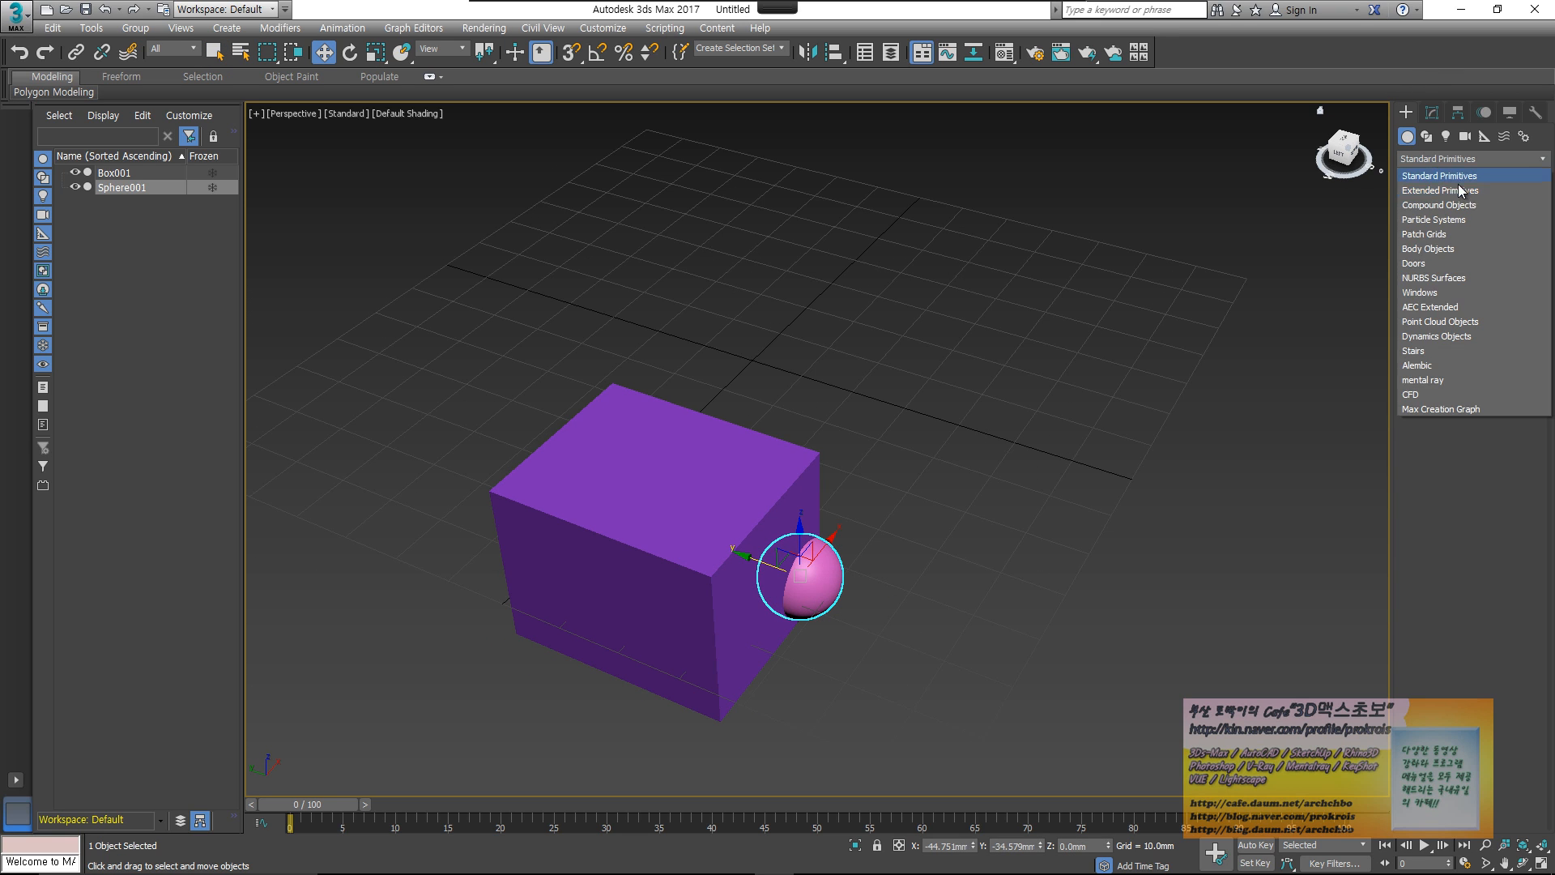
{"action": "left_click", "coordinate": [1470, 206]}
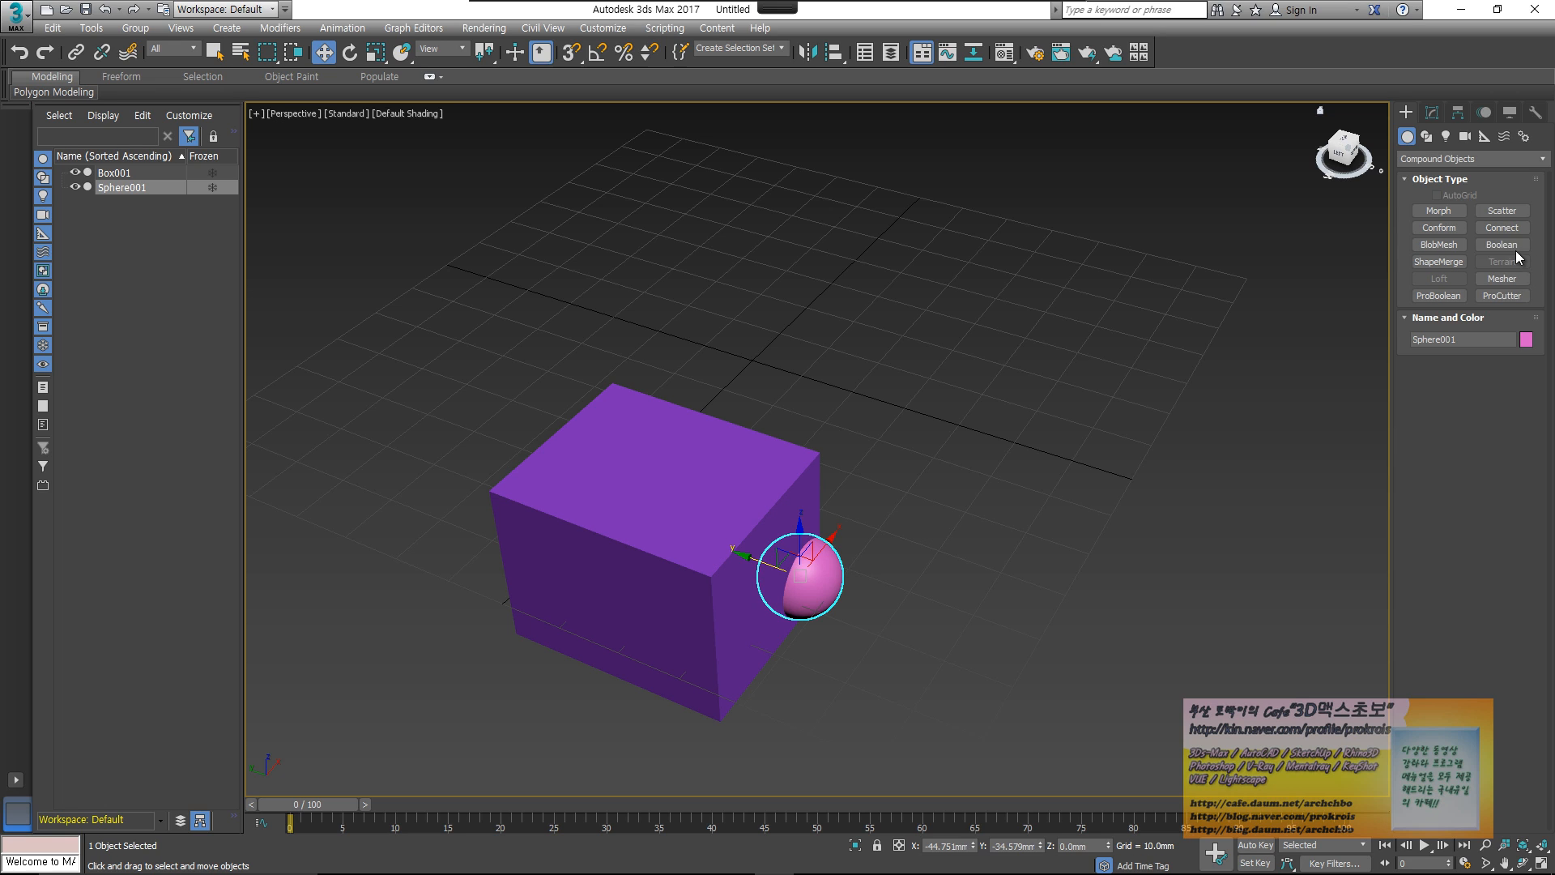
{"action": "left_click", "coordinate": [1512, 247]}
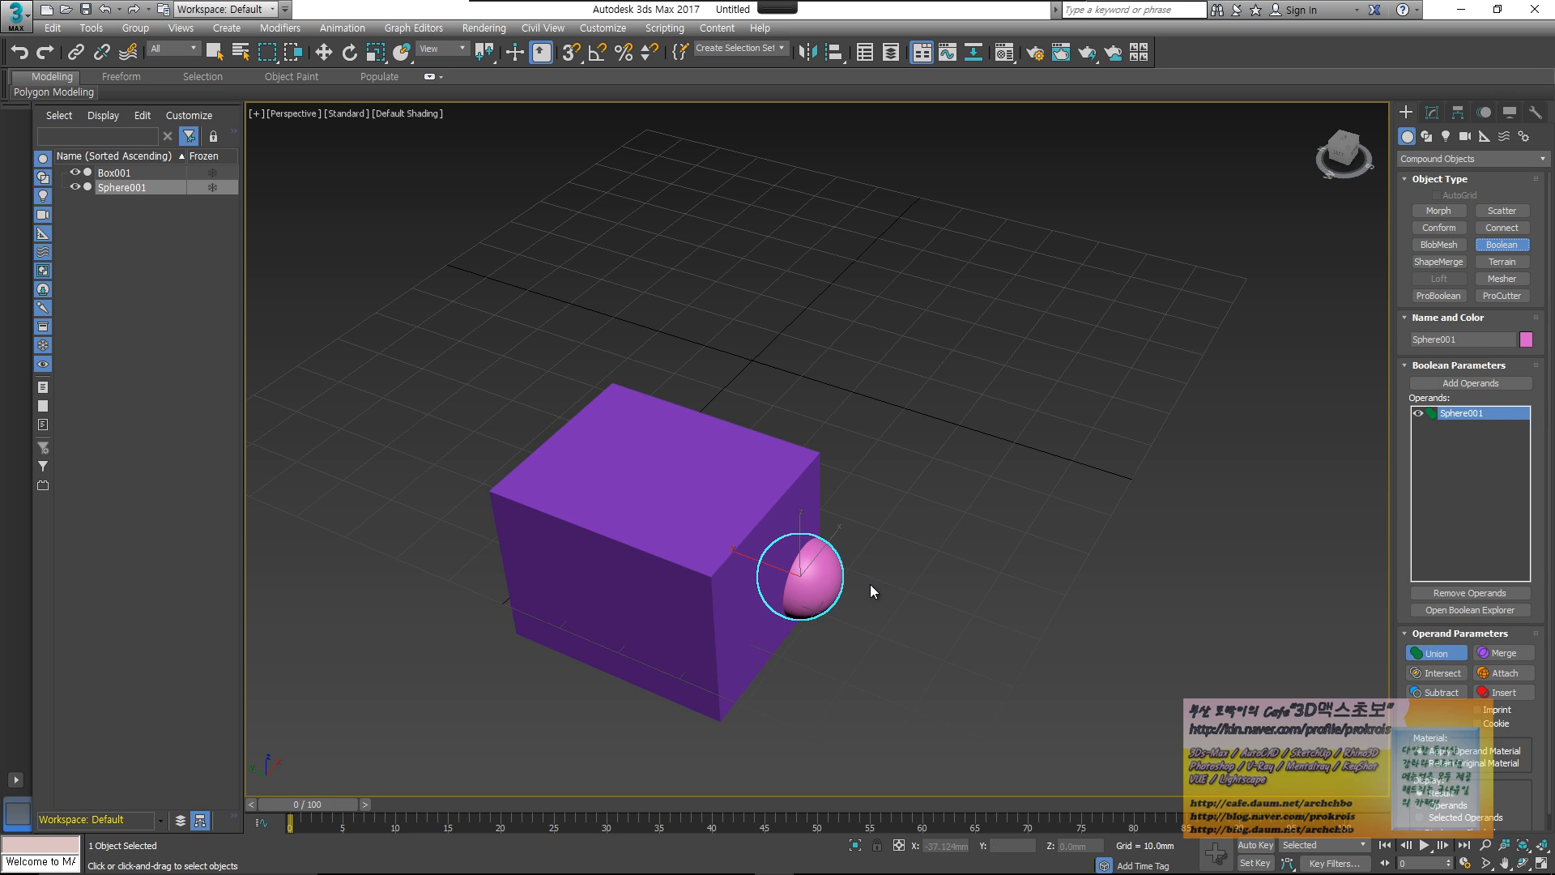
- Move a single clone of the sphere along the box face beside the original, using the Copy option
{"action": "middle_click_drag", "start_coordinate": [870, 590], "coordinate": [890, 558]}
{"action": "key", "text": "w"}
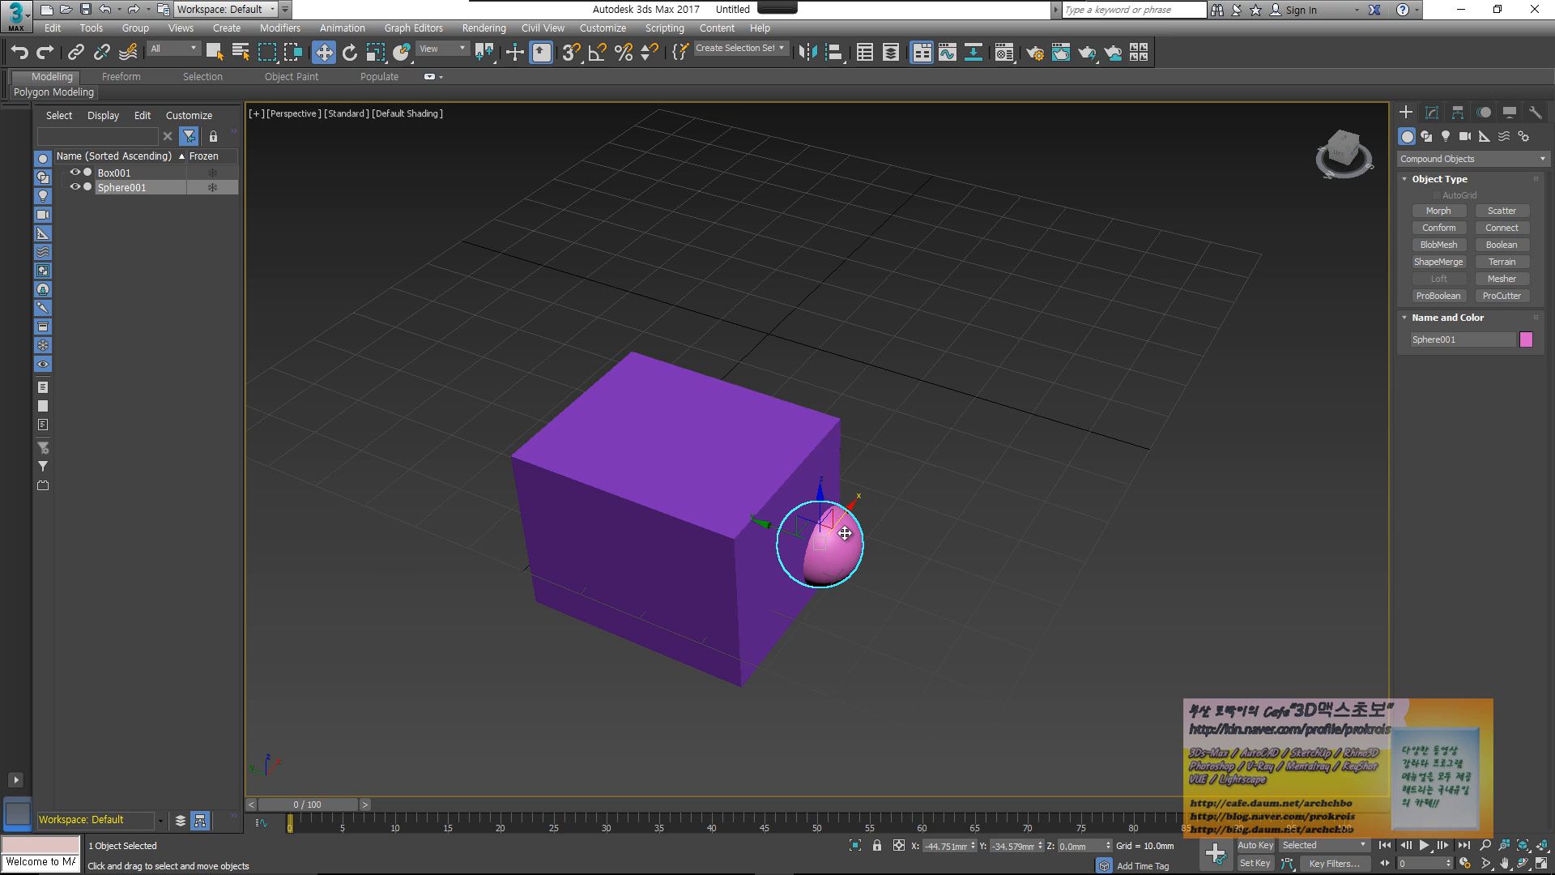
{"action": "left_click_drag", "start_coordinate": [845, 533], "coordinate": [807, 581], "text": "shift"}
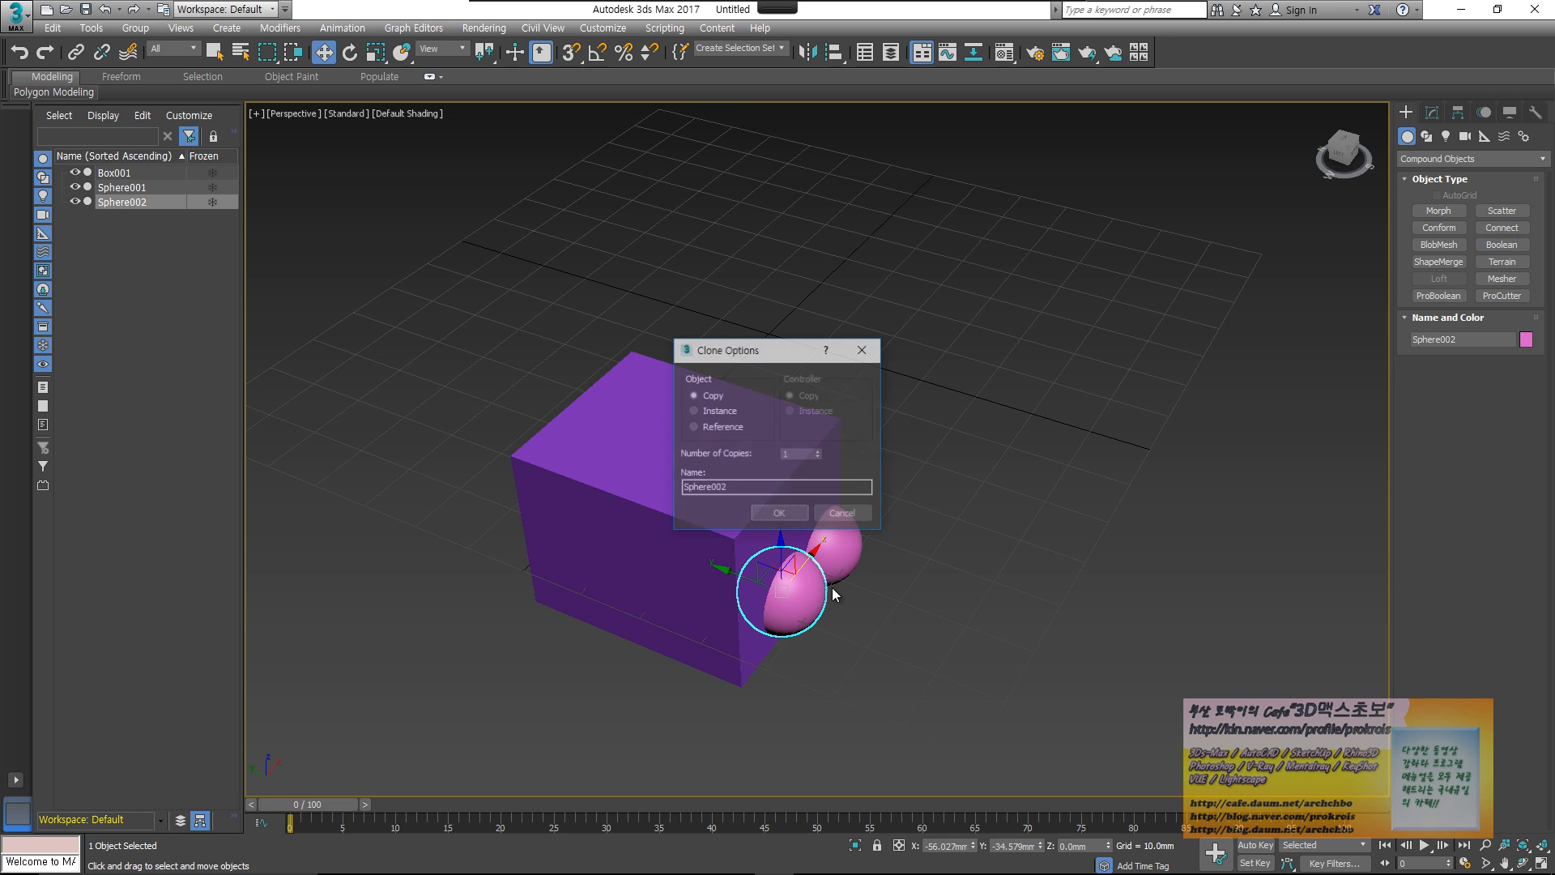
{"action": "left_click", "coordinate": [781, 515]}
- Create a Boolean compound object from the box and add both spheres as Union operands
{"action": "middle_click_drag", "start_coordinate": [936, 575], "coordinate": [852, 560], "text": "alt"}
{"action": "left_click", "coordinate": [851, 487]}
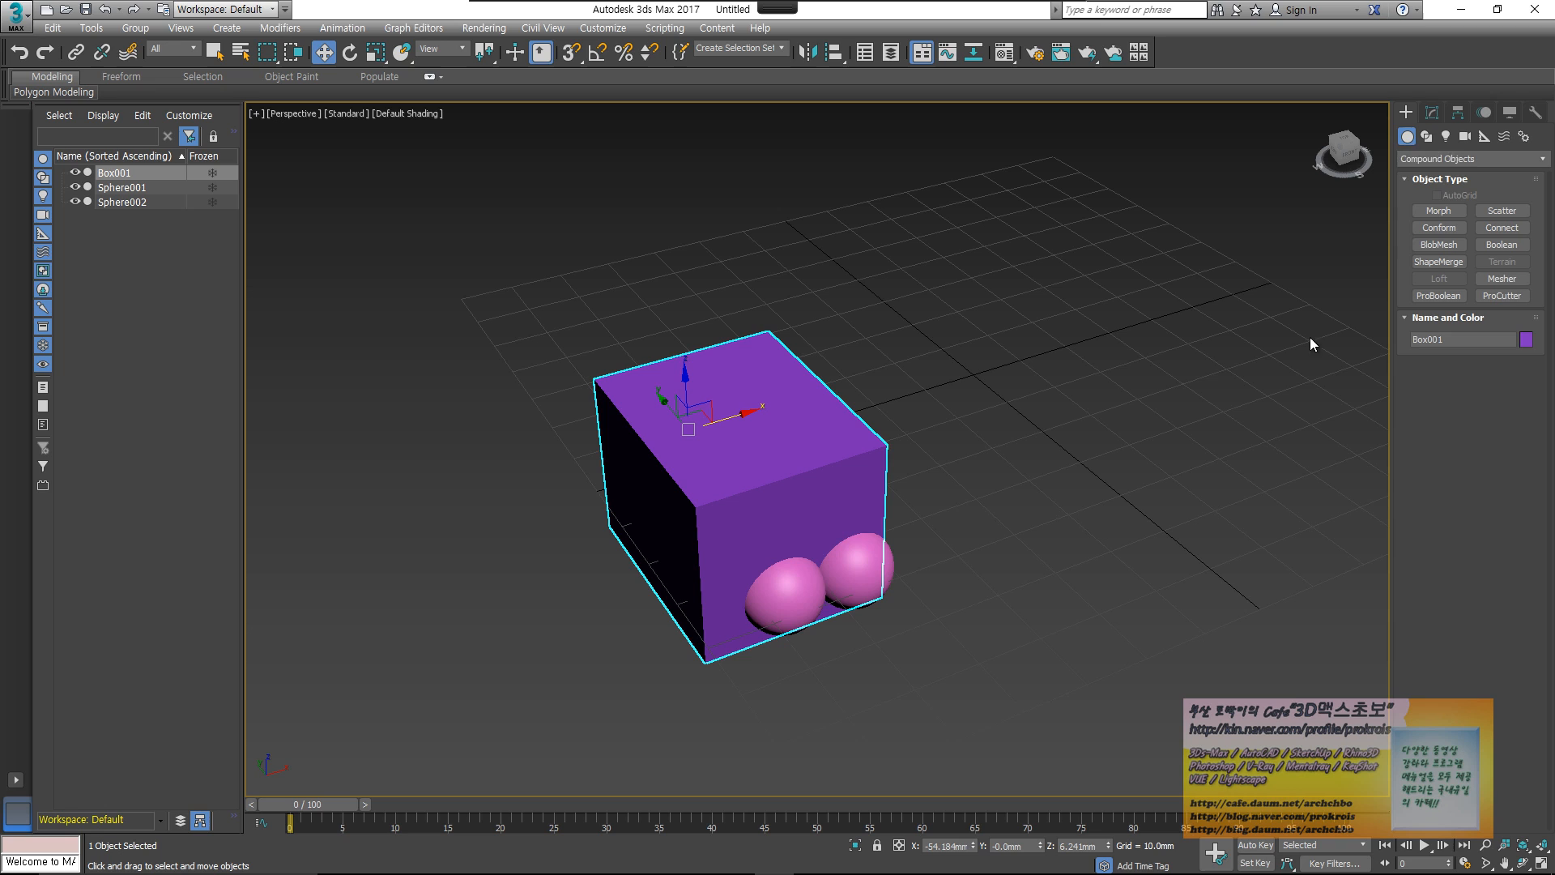
{"action": "left_click", "coordinate": [1429, 113]}
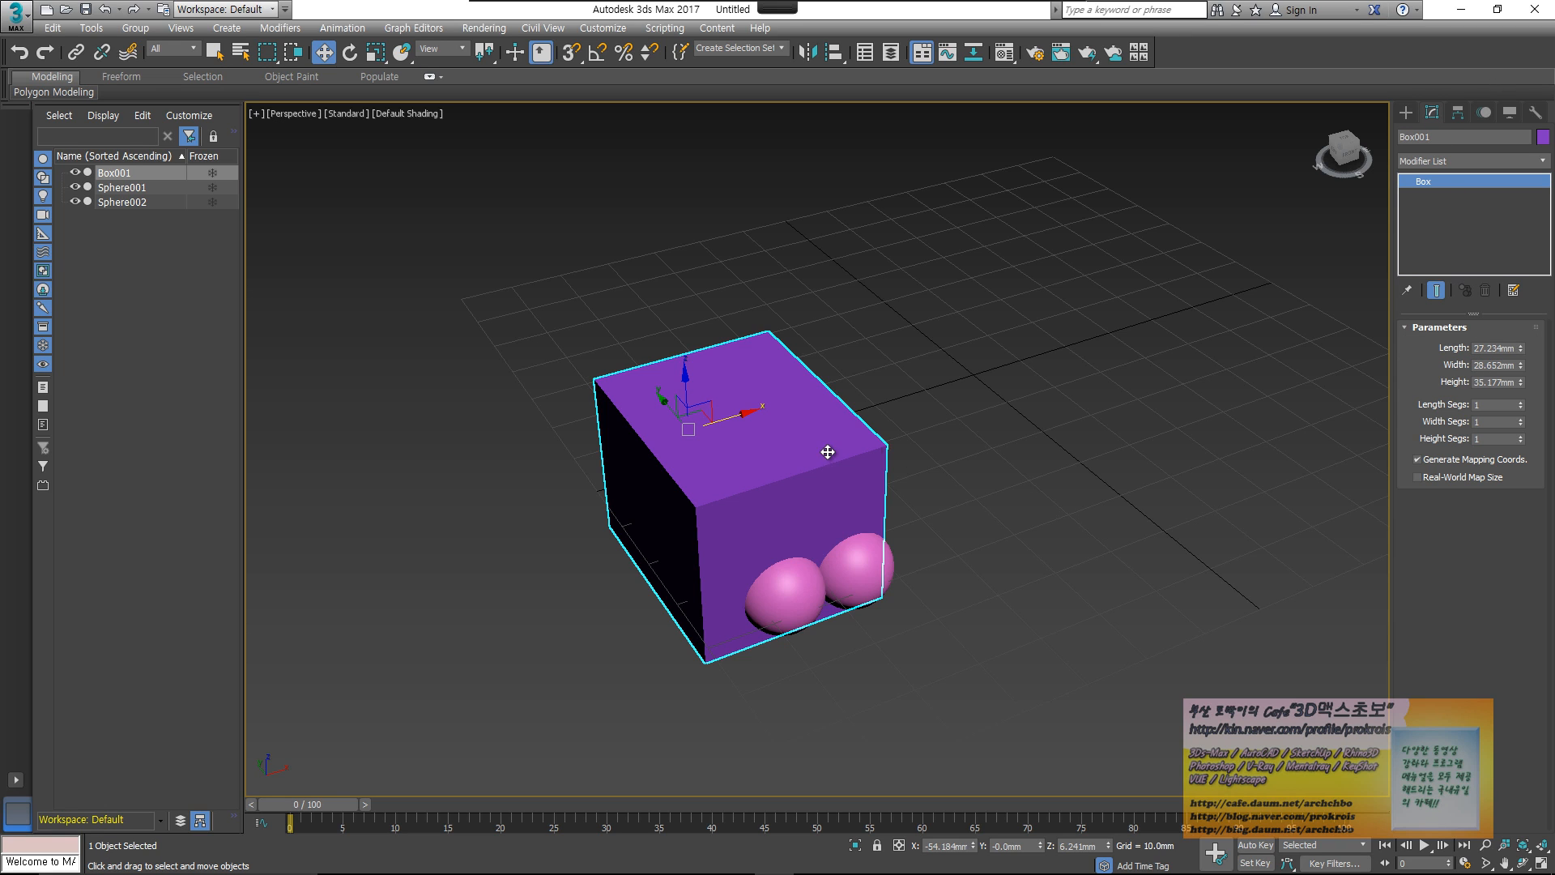
{"action": "left_click", "coordinate": [1406, 113]}
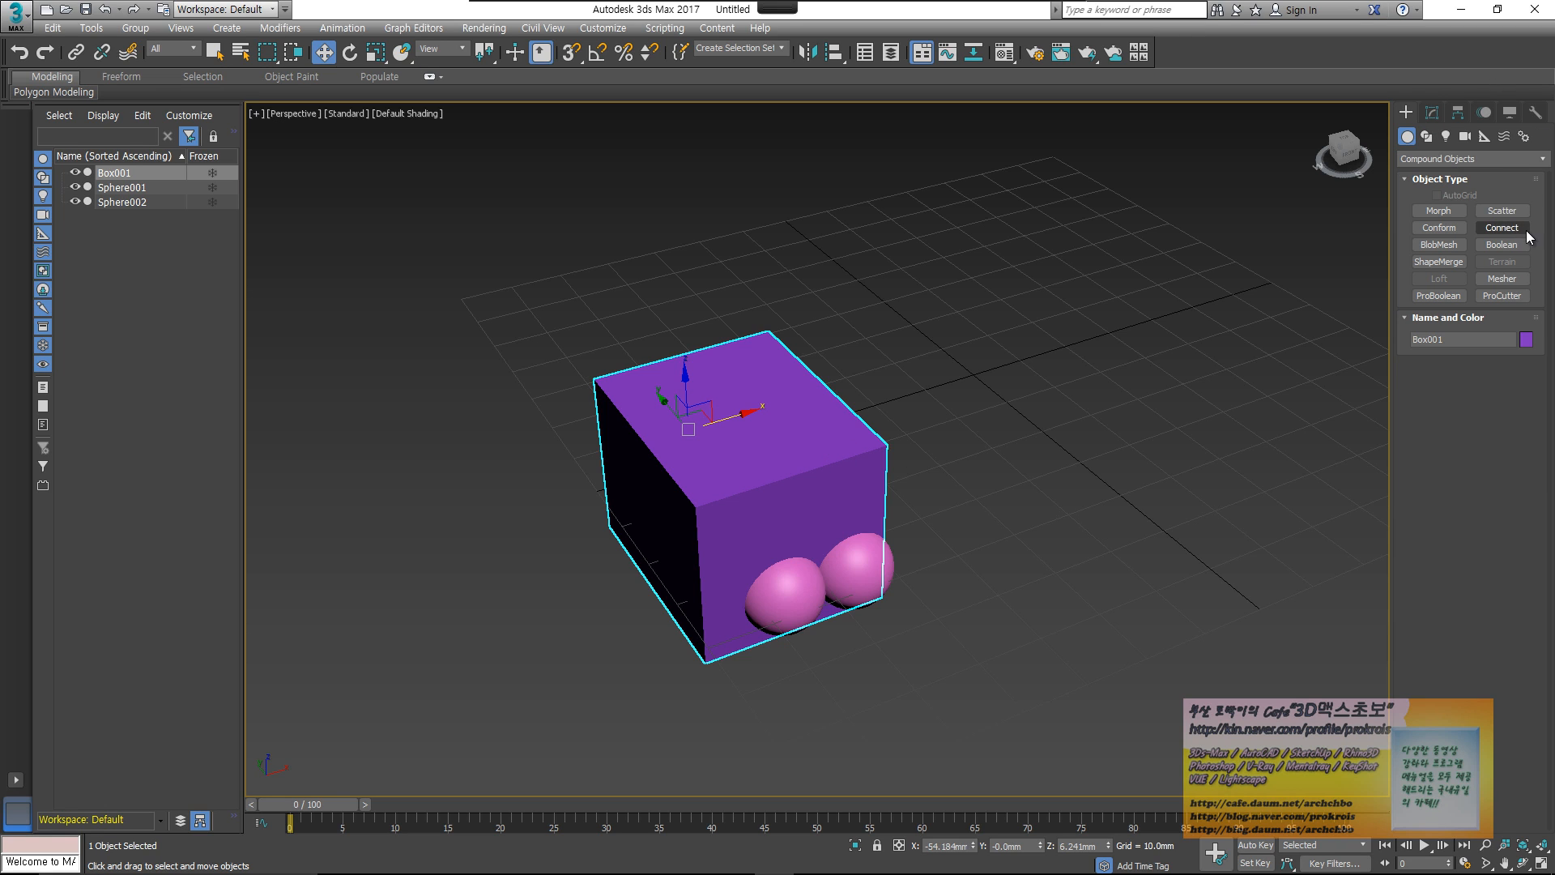
{"action": "left_click", "coordinate": [1501, 244]}
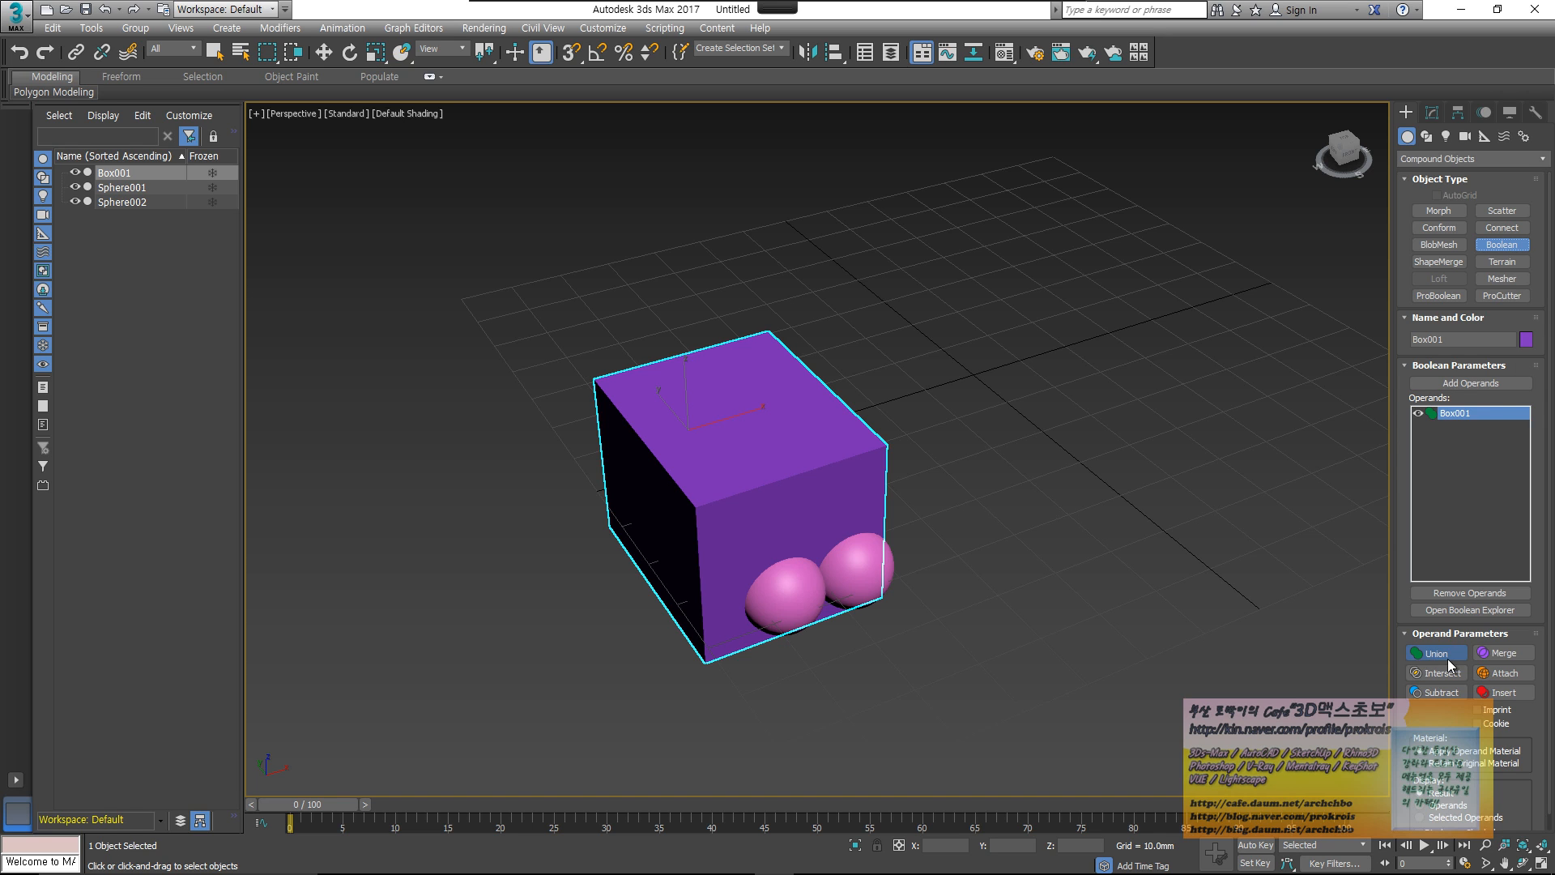
{"action": "left_click", "coordinate": [1463, 384]}
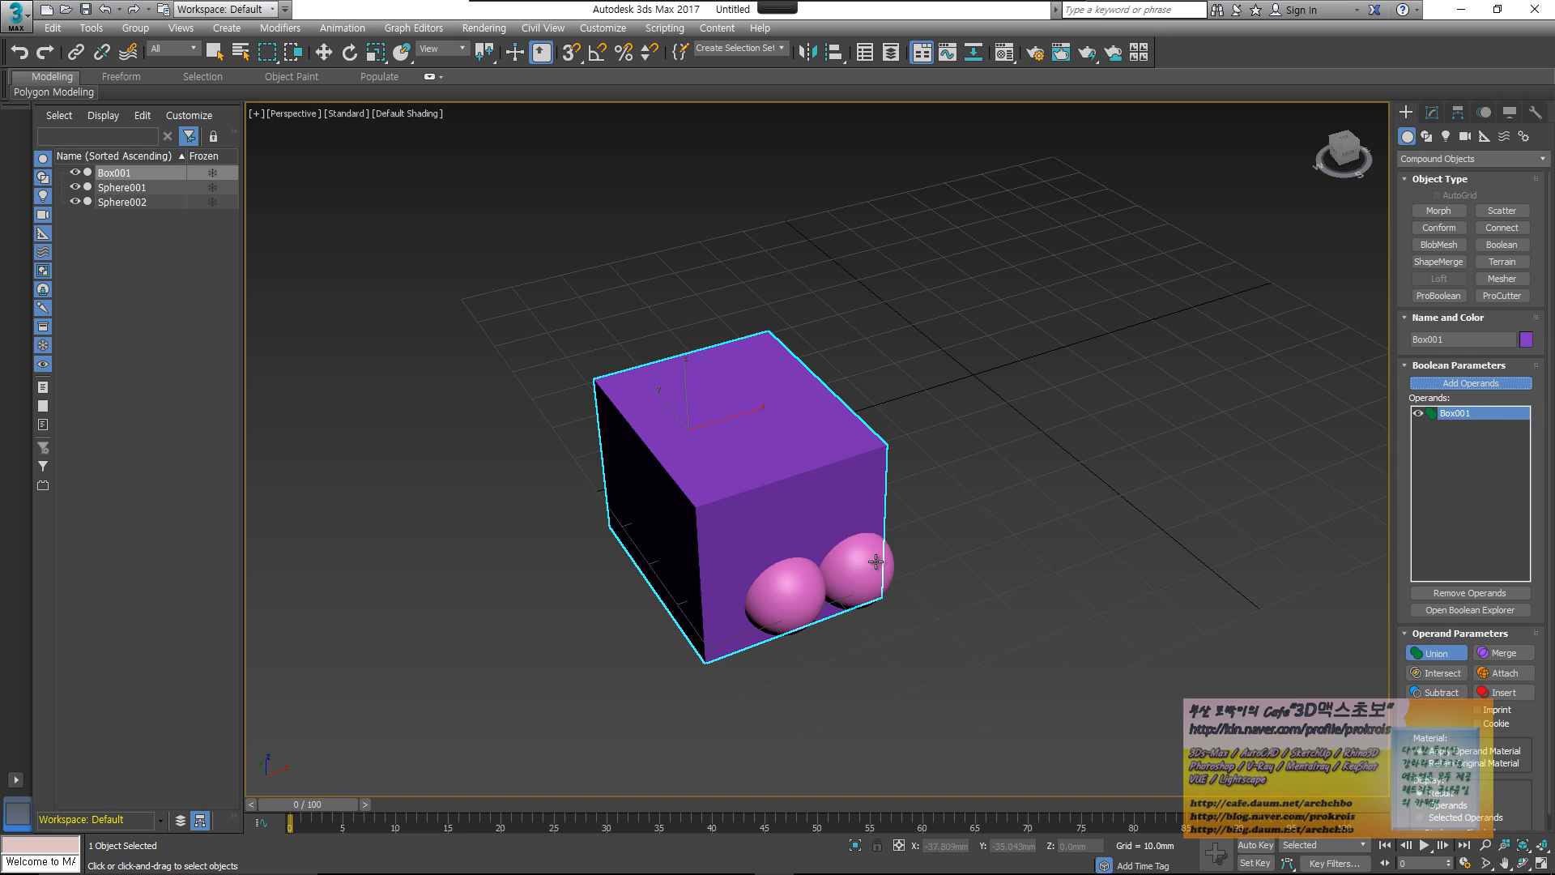
{"action": "left_click", "coordinate": [783, 590]}
{"action": "left_click", "coordinate": [858, 567]}
{"action": "middle_click_drag", "start_coordinate": [914, 599], "coordinate": [999, 600], "text": "alt"}
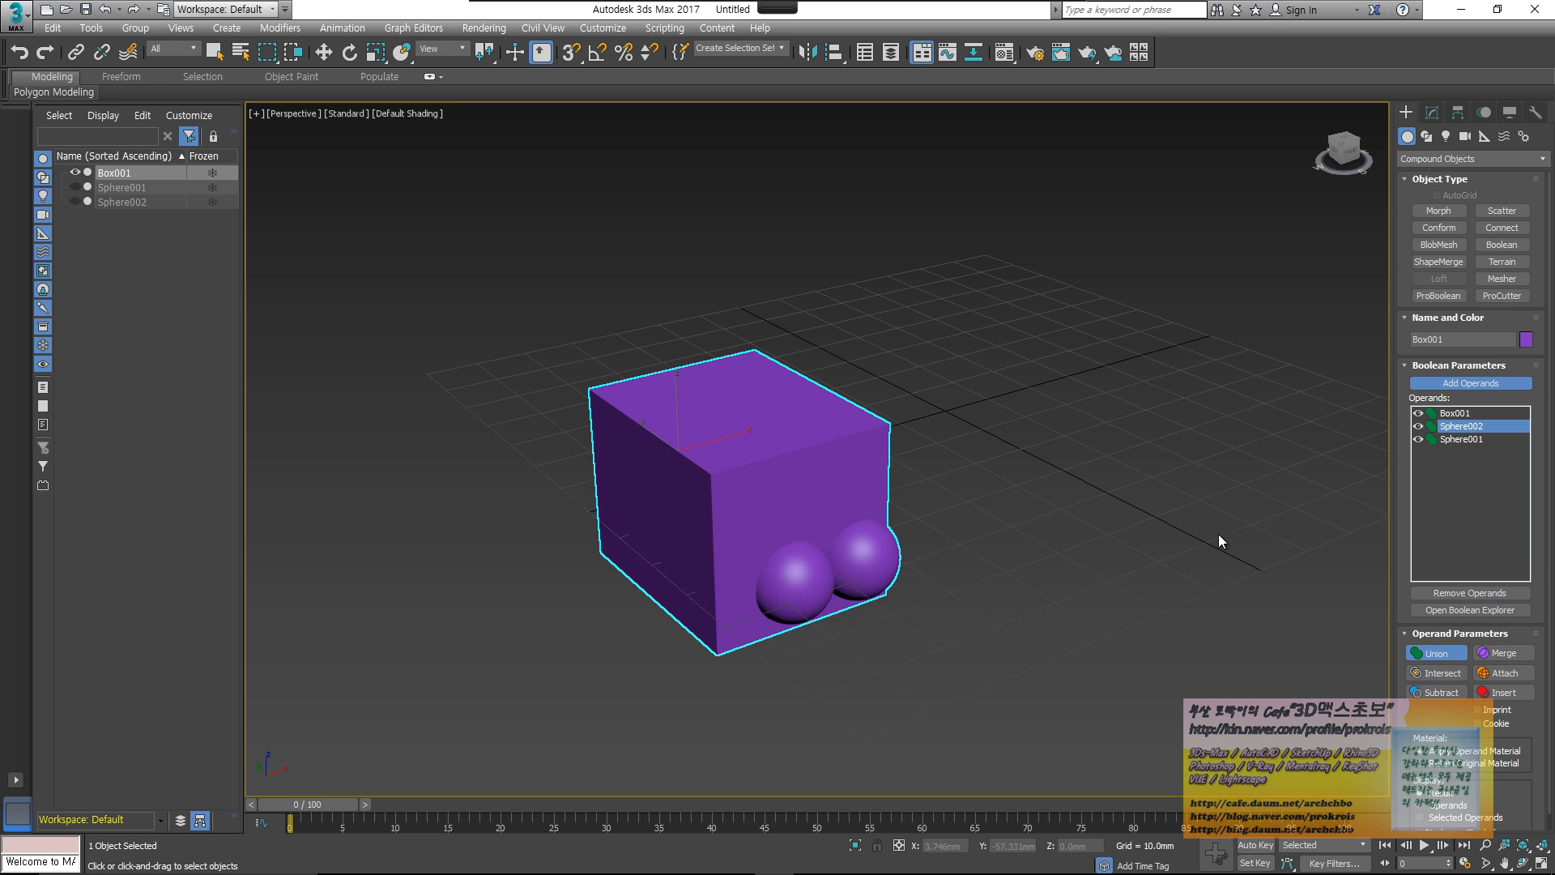
- Set the Boolean operation of both sphere operands, Sphere002 and Sphere001, to Subtract
{"action": "left_click", "coordinate": [1449, 695]}
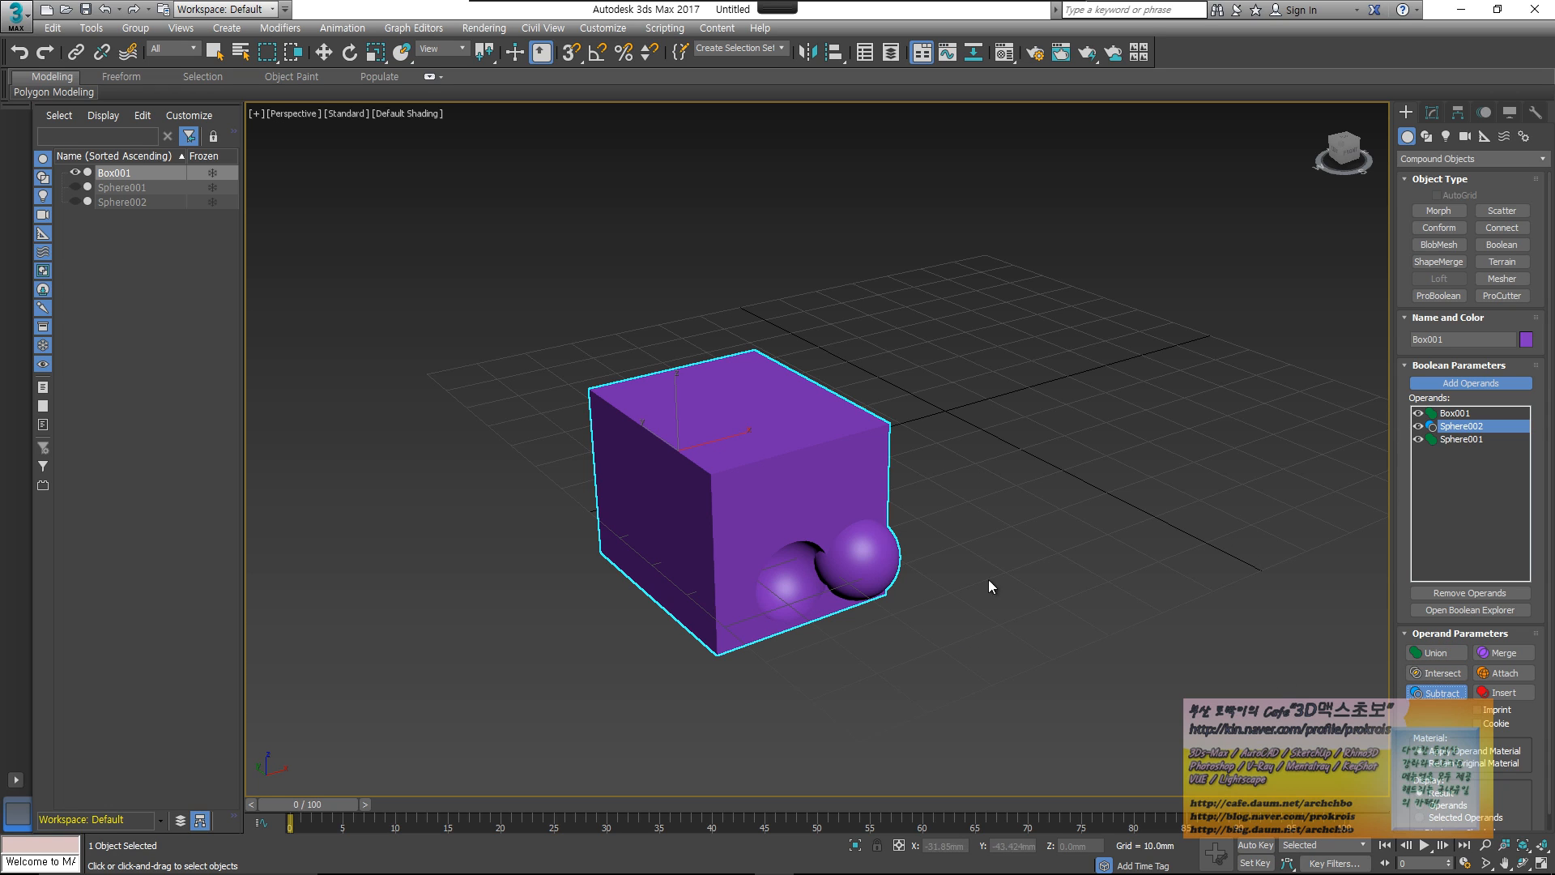
{"action": "left_click", "coordinate": [1474, 440]}
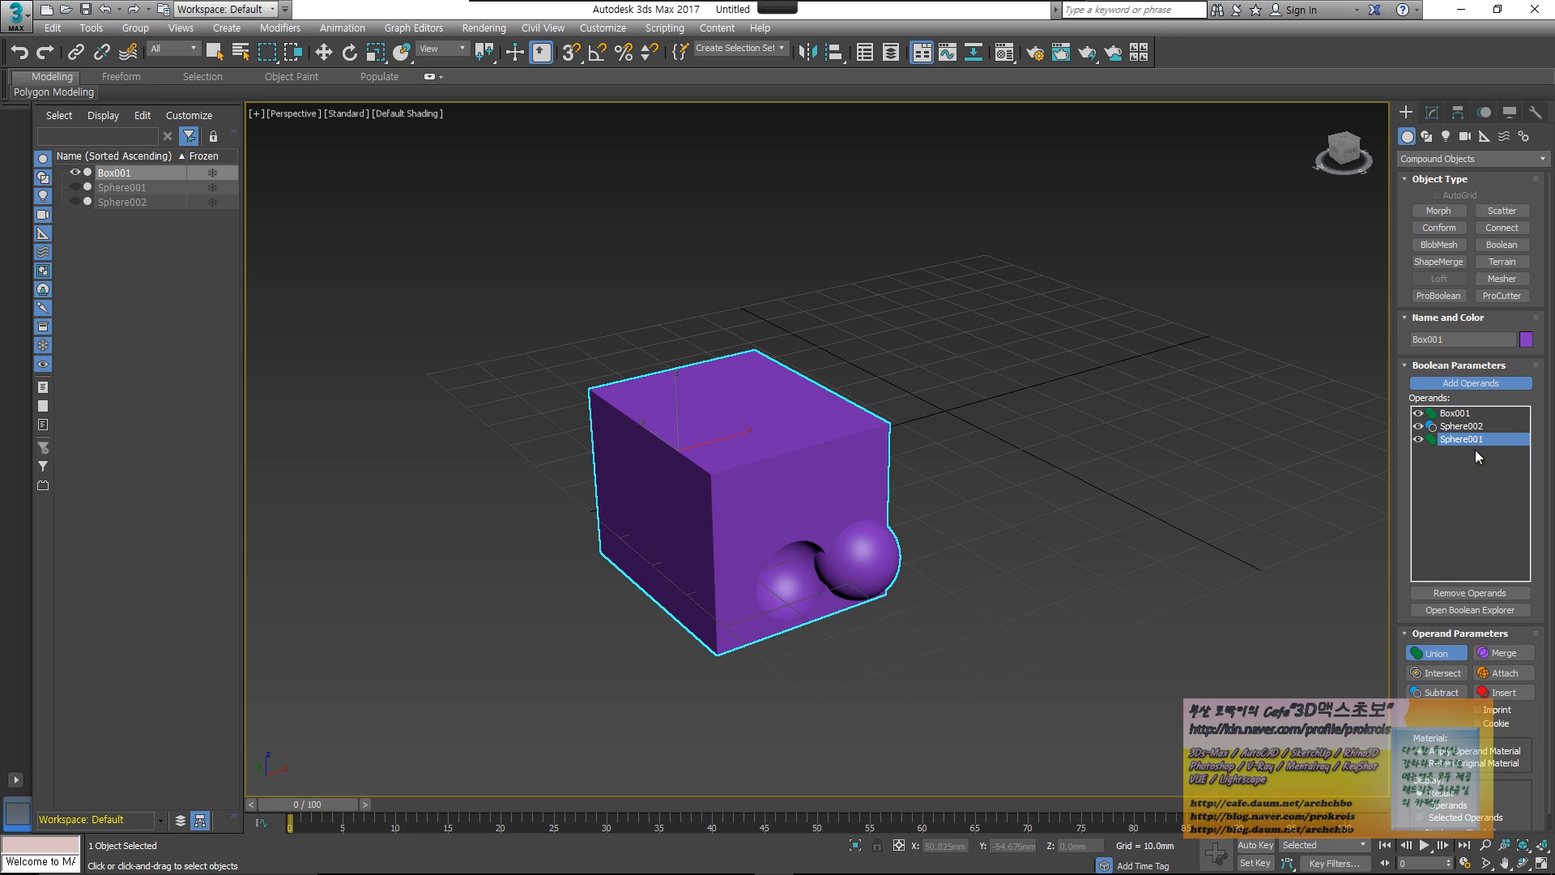
{"action": "left_click", "coordinate": [1437, 693]}
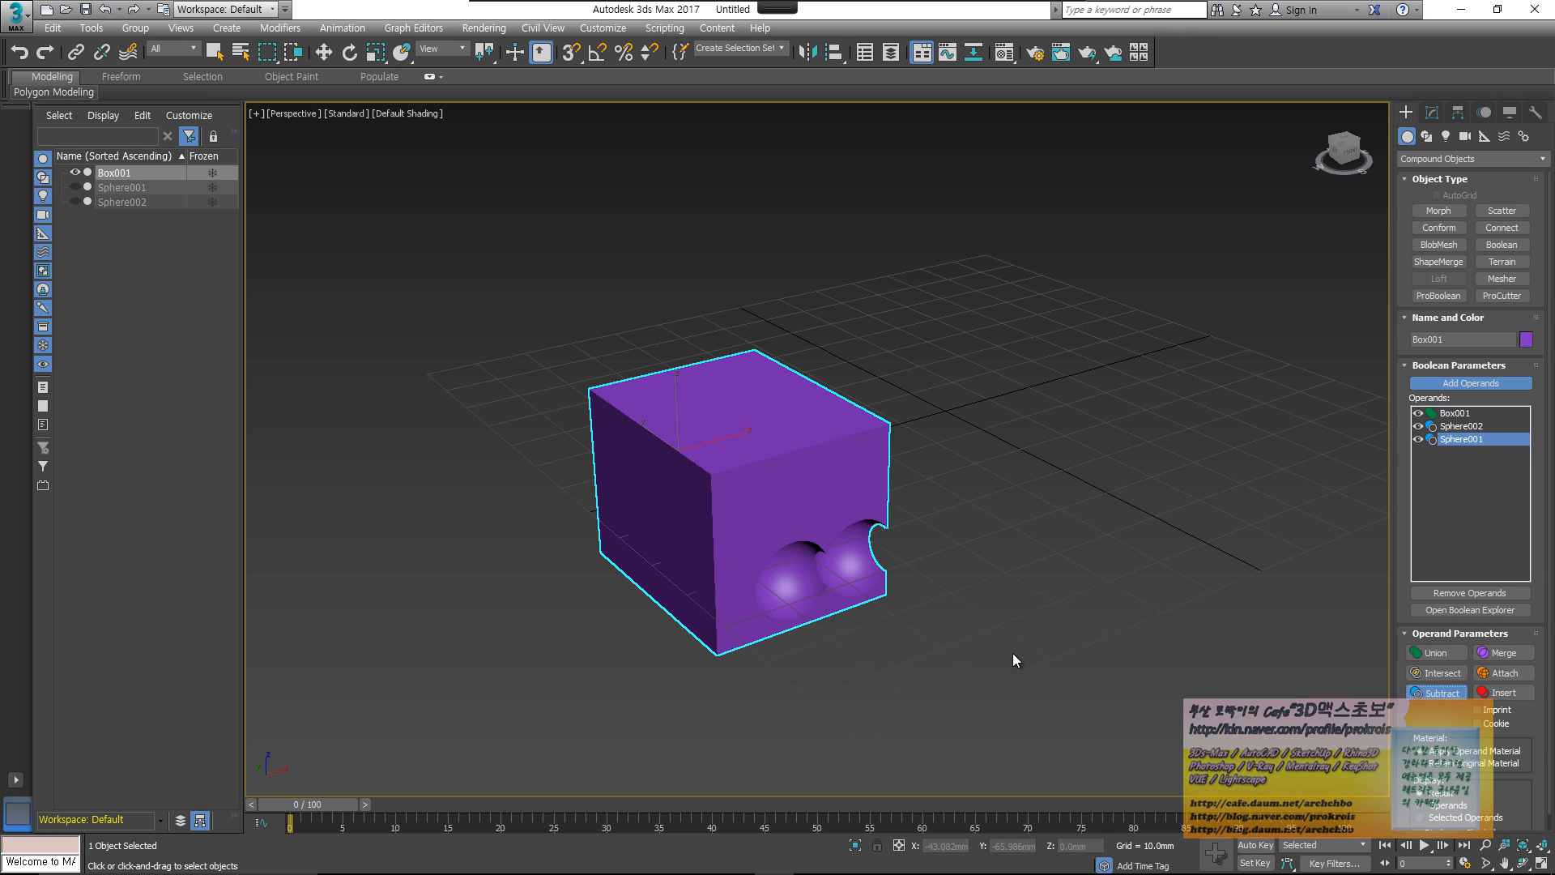
- Set both sphere operands back to Union and leave the Boolean command
{"action": "left_click", "coordinate": [1448, 652]}
{"action": "left_click", "coordinate": [1478, 427]}
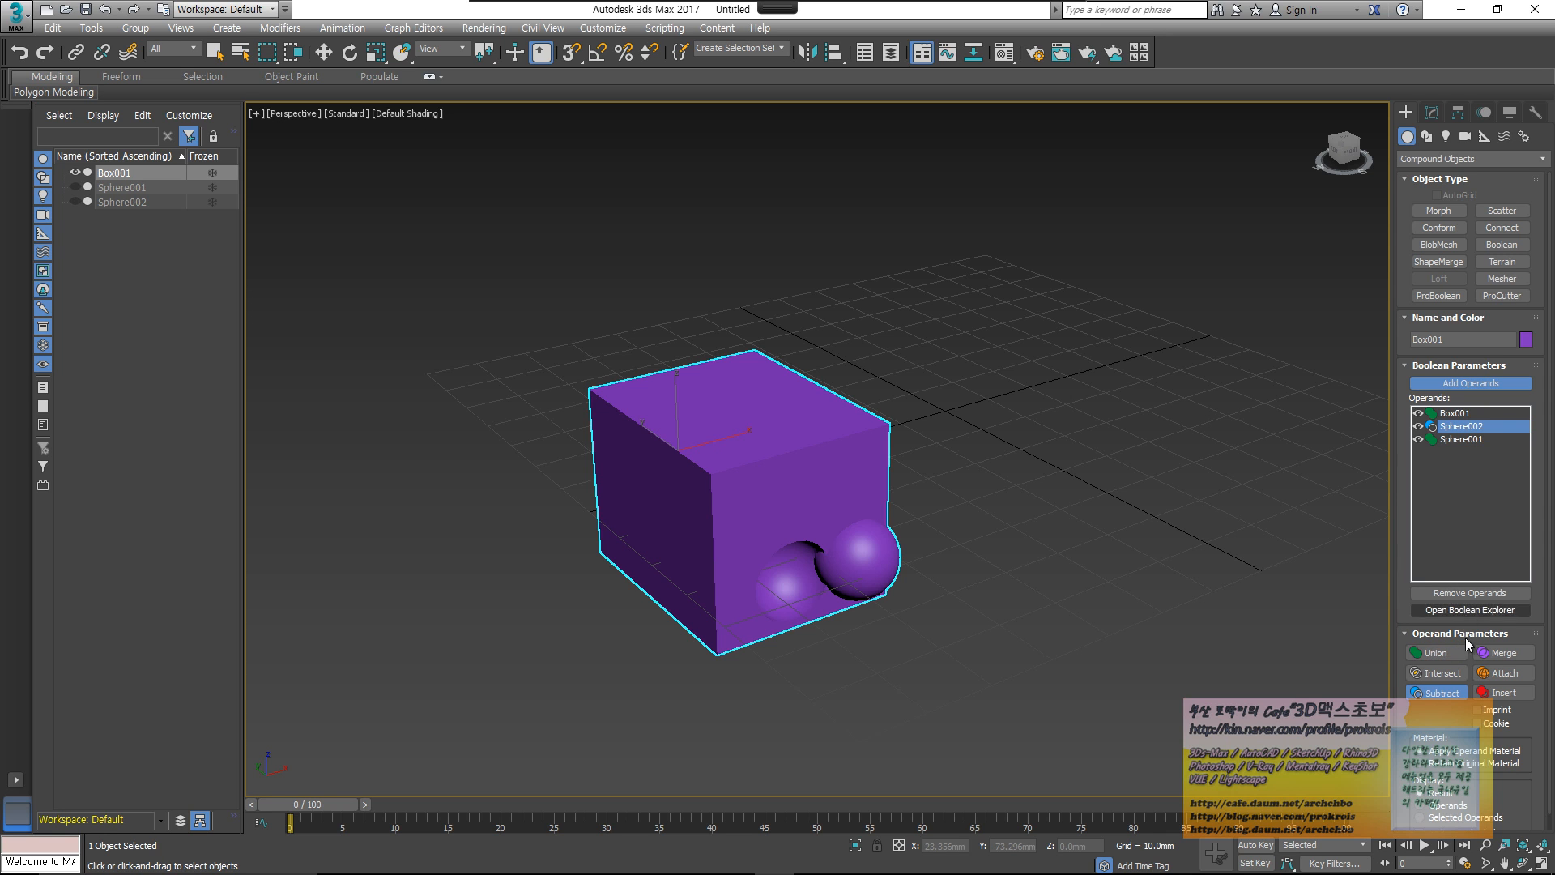
{"action": "left_click", "coordinate": [1450, 655]}
{"action": "middle_click_drag", "start_coordinate": [1382, 591], "coordinate": [1176, 510], "text": "alt"}
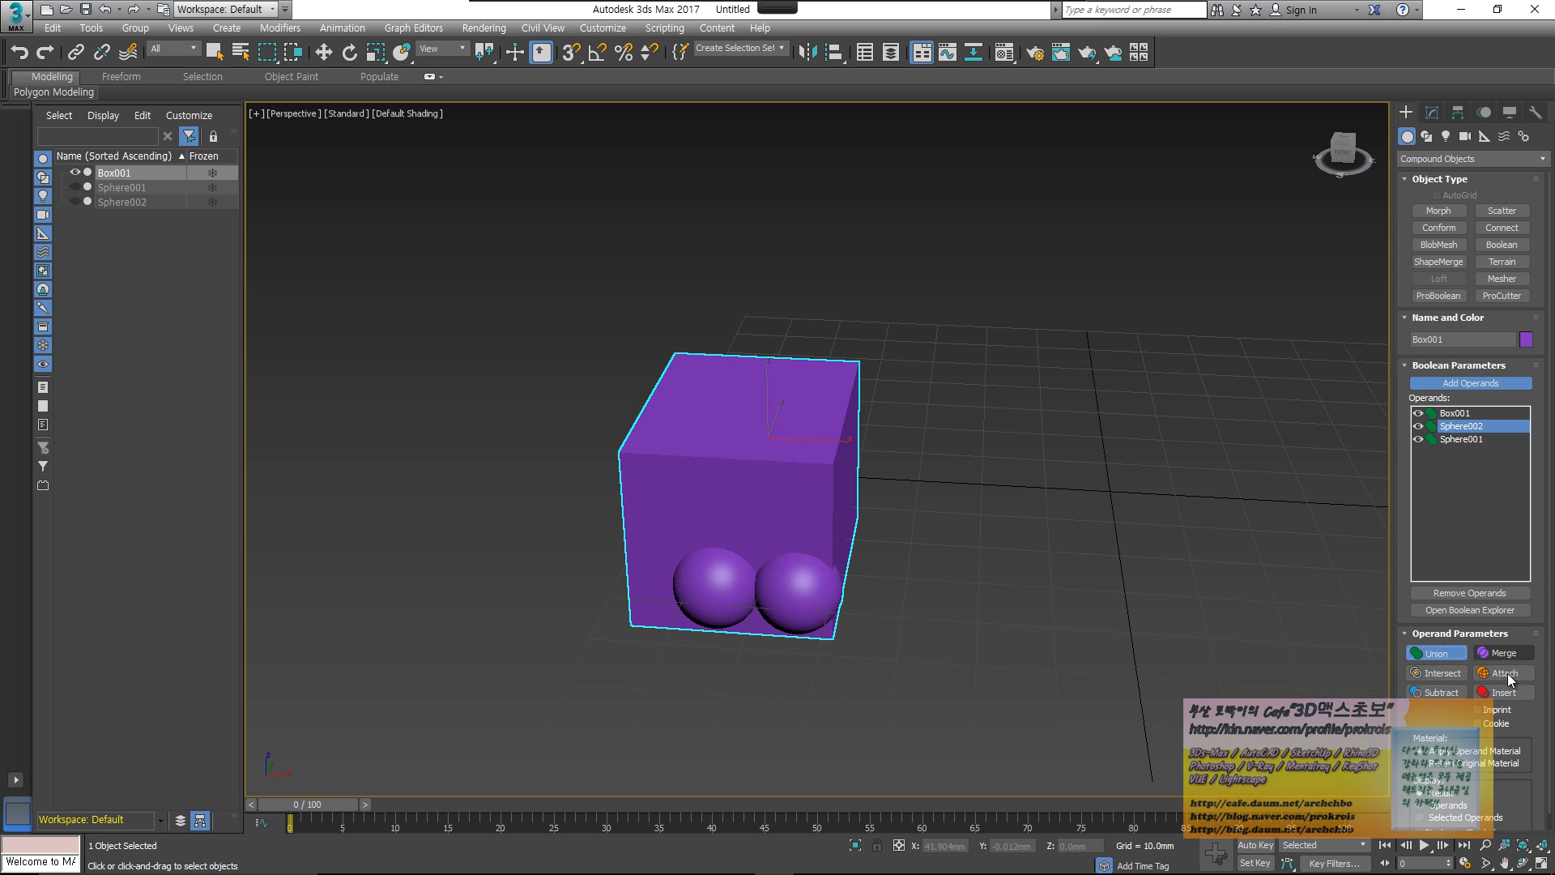
{"action": "mouse_move", "coordinate": [1145, 551]}
{"action": "middle_mouse_down", "text": "alt"}
{"action": "mouse_move", "coordinate": [1223, 555]}
{"action": "mouse_move", "coordinate": [1131, 541]}
{"action": "middle_mouse_up", "text": "alt"}
{"action": "key", "text": "w"}
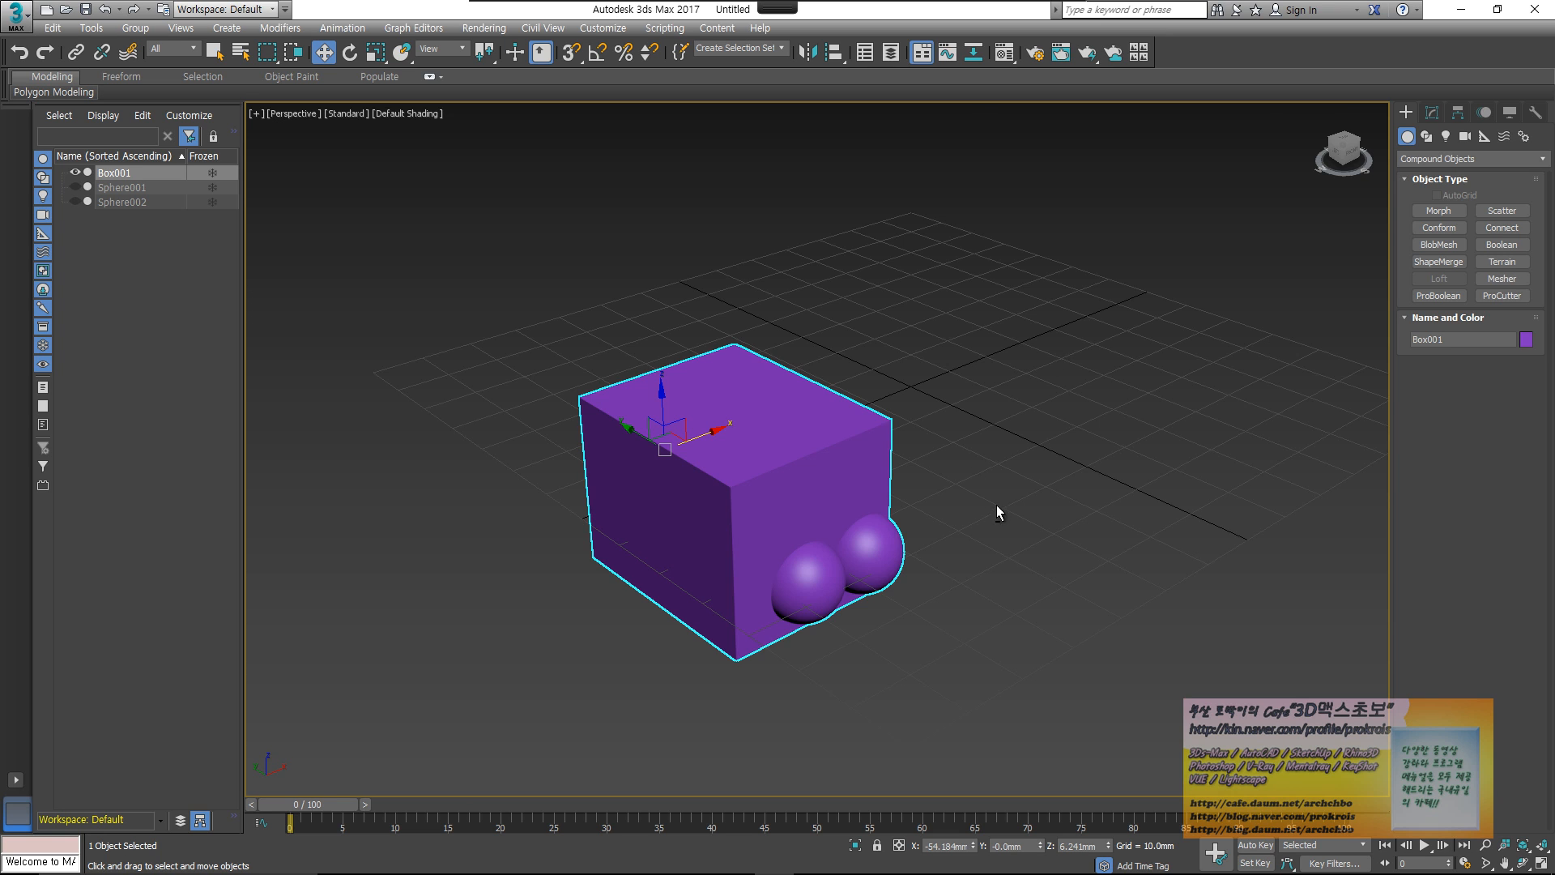
{"action": "middle_click_drag", "start_coordinate": [996, 512], "coordinate": [1064, 533], "text": "alt"}
- Create a small, tall cylinder inside the box outline in the Top view, with the grid hidden
{"action": "key", "text": "t"}
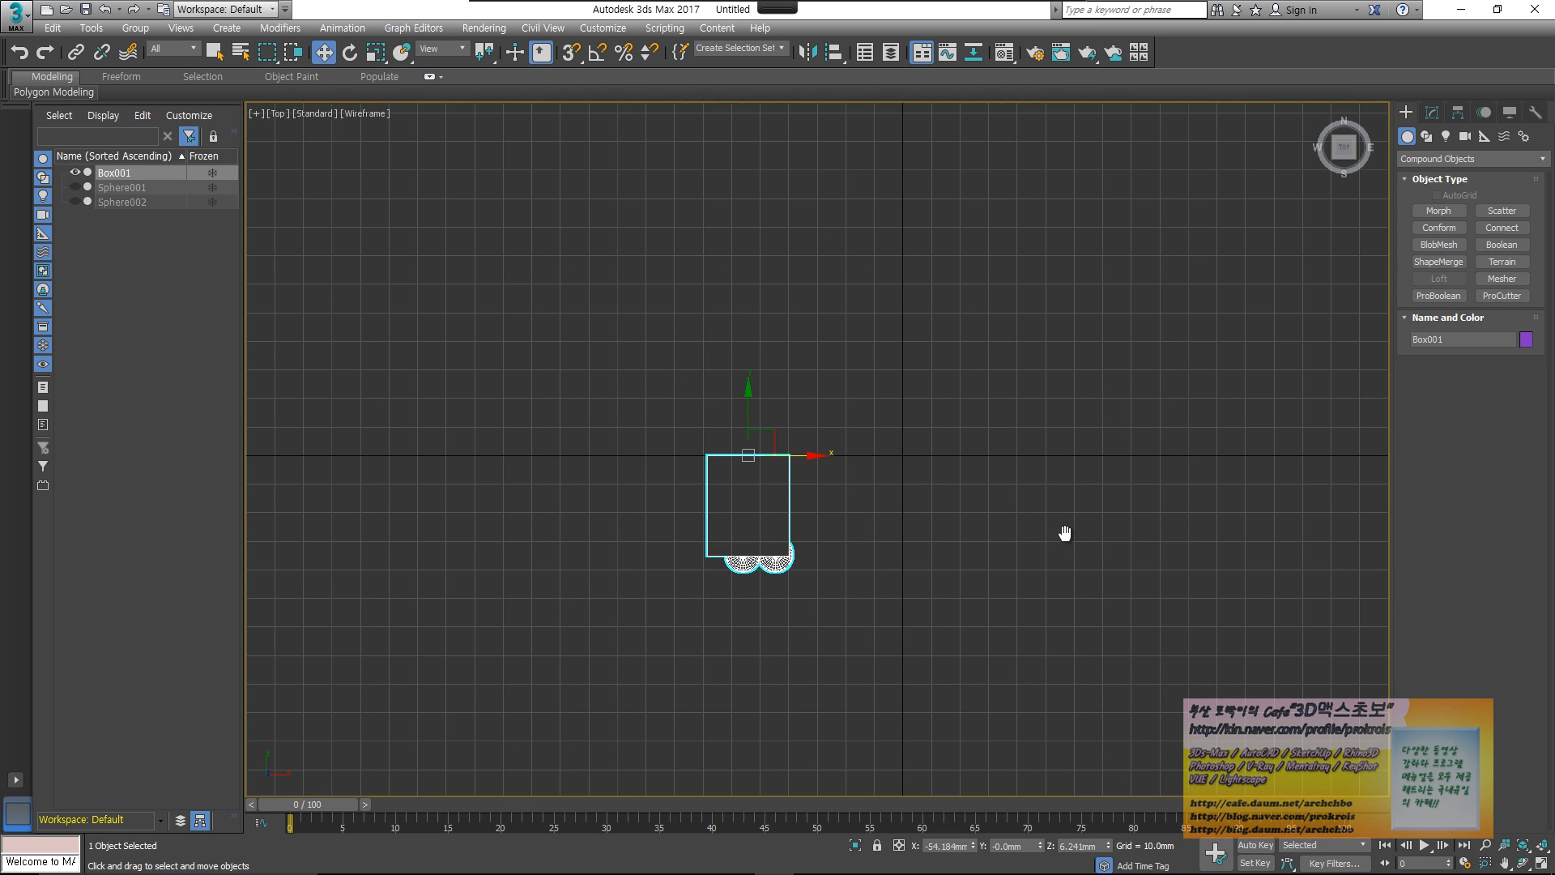
{"action": "key", "text": "g"}
{"action": "middle_click_drag", "start_coordinate": [875, 518], "coordinate": [997, 473]}
{"action": "scroll", "coordinate": [998, 473], "scroll_direction": "up", "scroll_amount": 2}
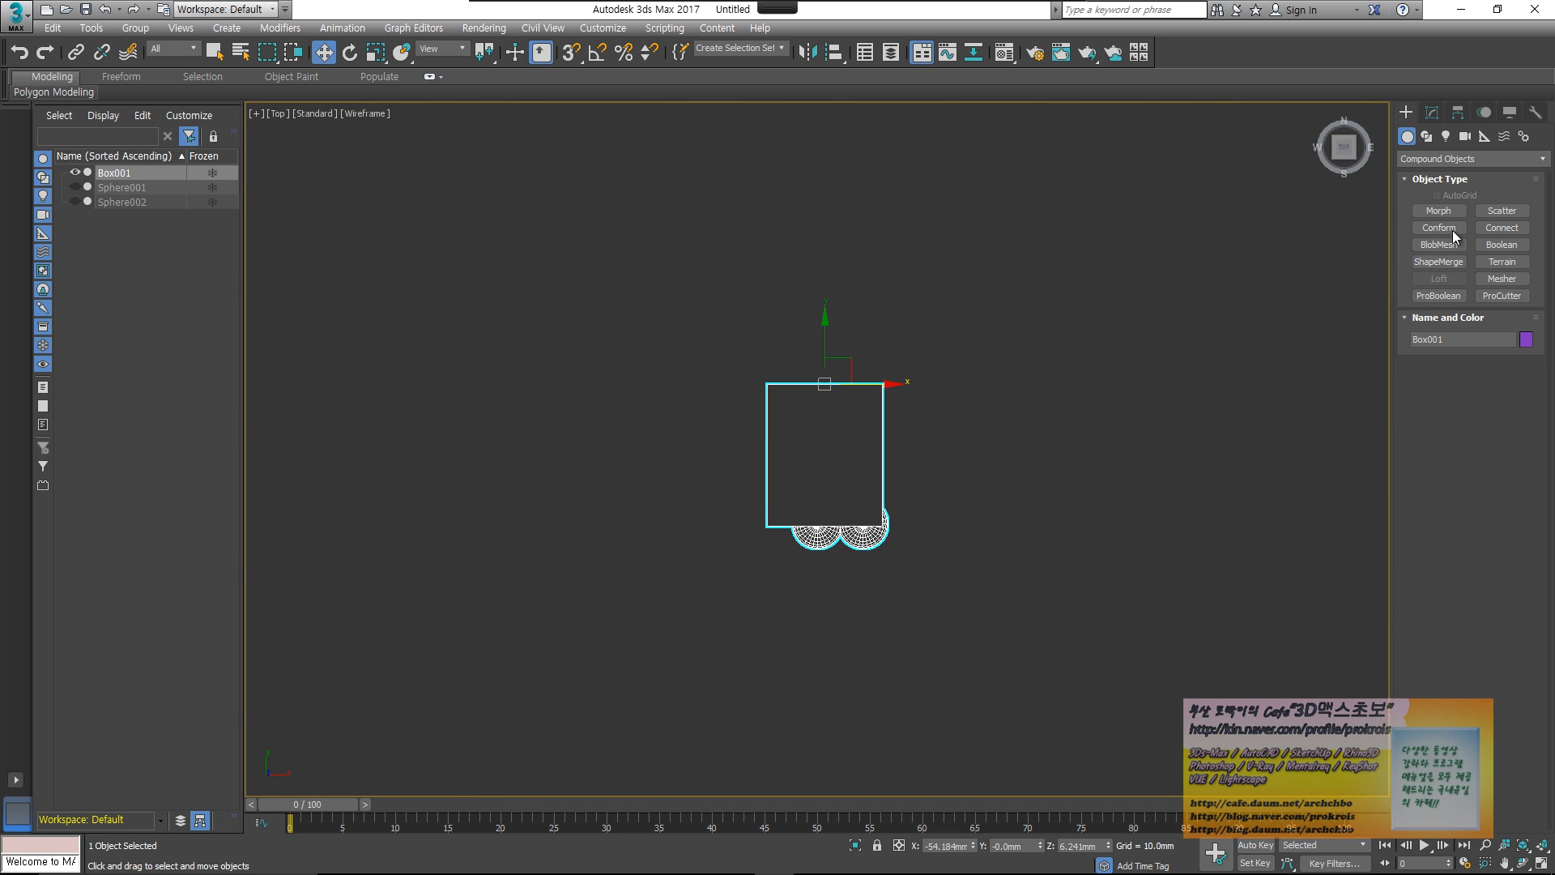
{"action": "left_click", "coordinate": [1429, 160]}
{"action": "left_click", "coordinate": [1429, 178]}
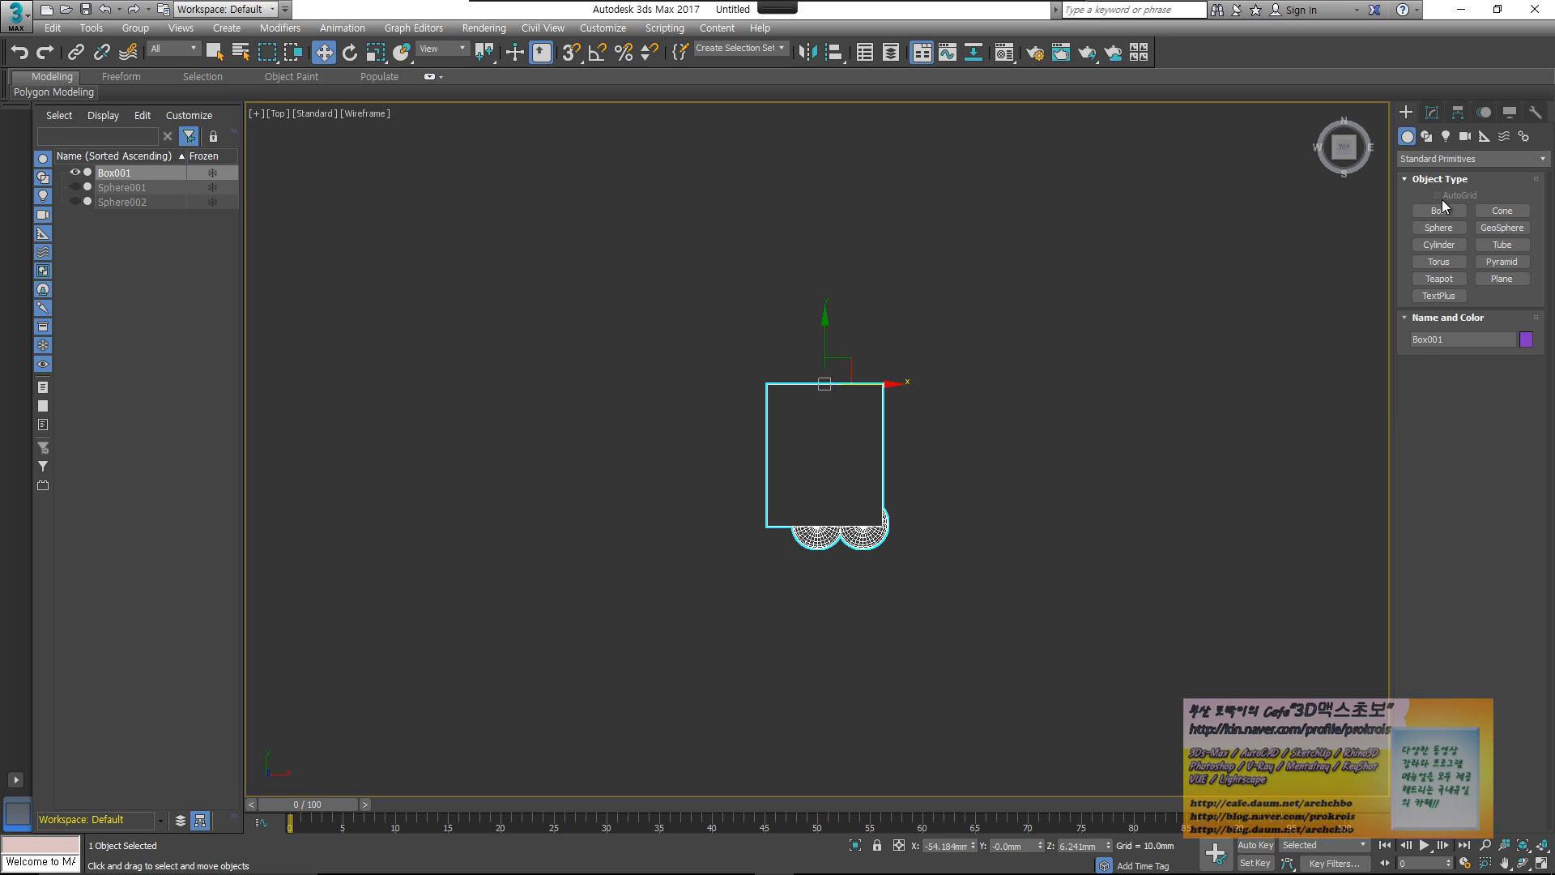
{"action": "left_click", "coordinate": [1456, 245]}
{"action": "left_click_drag", "start_coordinate": [795, 425], "coordinate": [801, 441]}
{"action": "left_click", "coordinate": [775, 153]}
{"action": "right_click", "coordinate": [821, 313]}
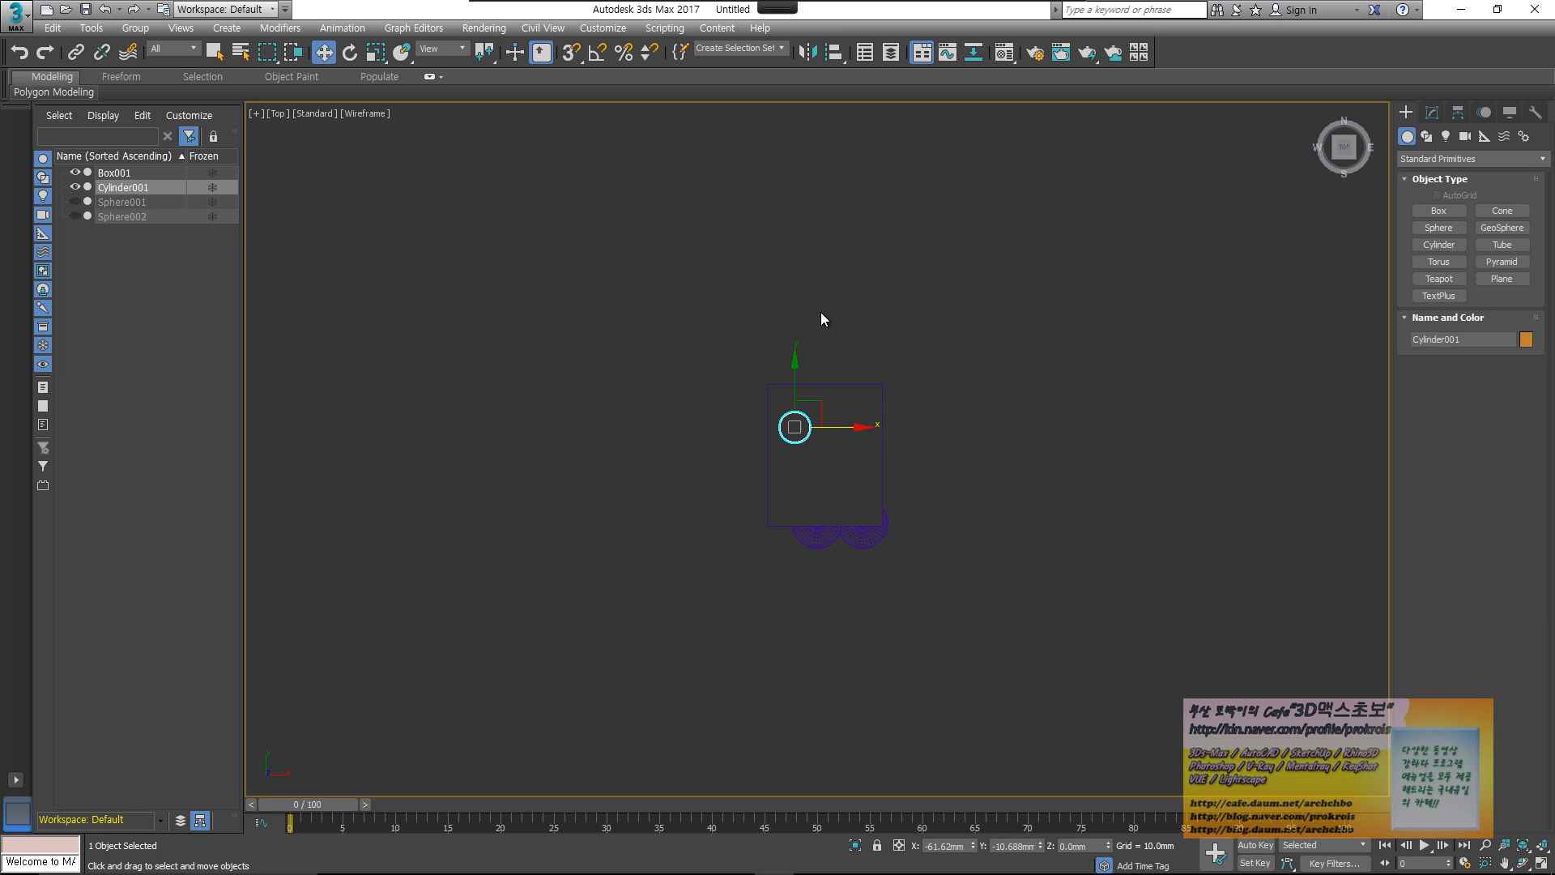
- Lower the cylinder along Z in the Perspective view so it passes completely through the box
{"action": "key", "text": "p"}
{"action": "middle_click_drag", "start_coordinate": [775, 461], "coordinate": [817, 445]}
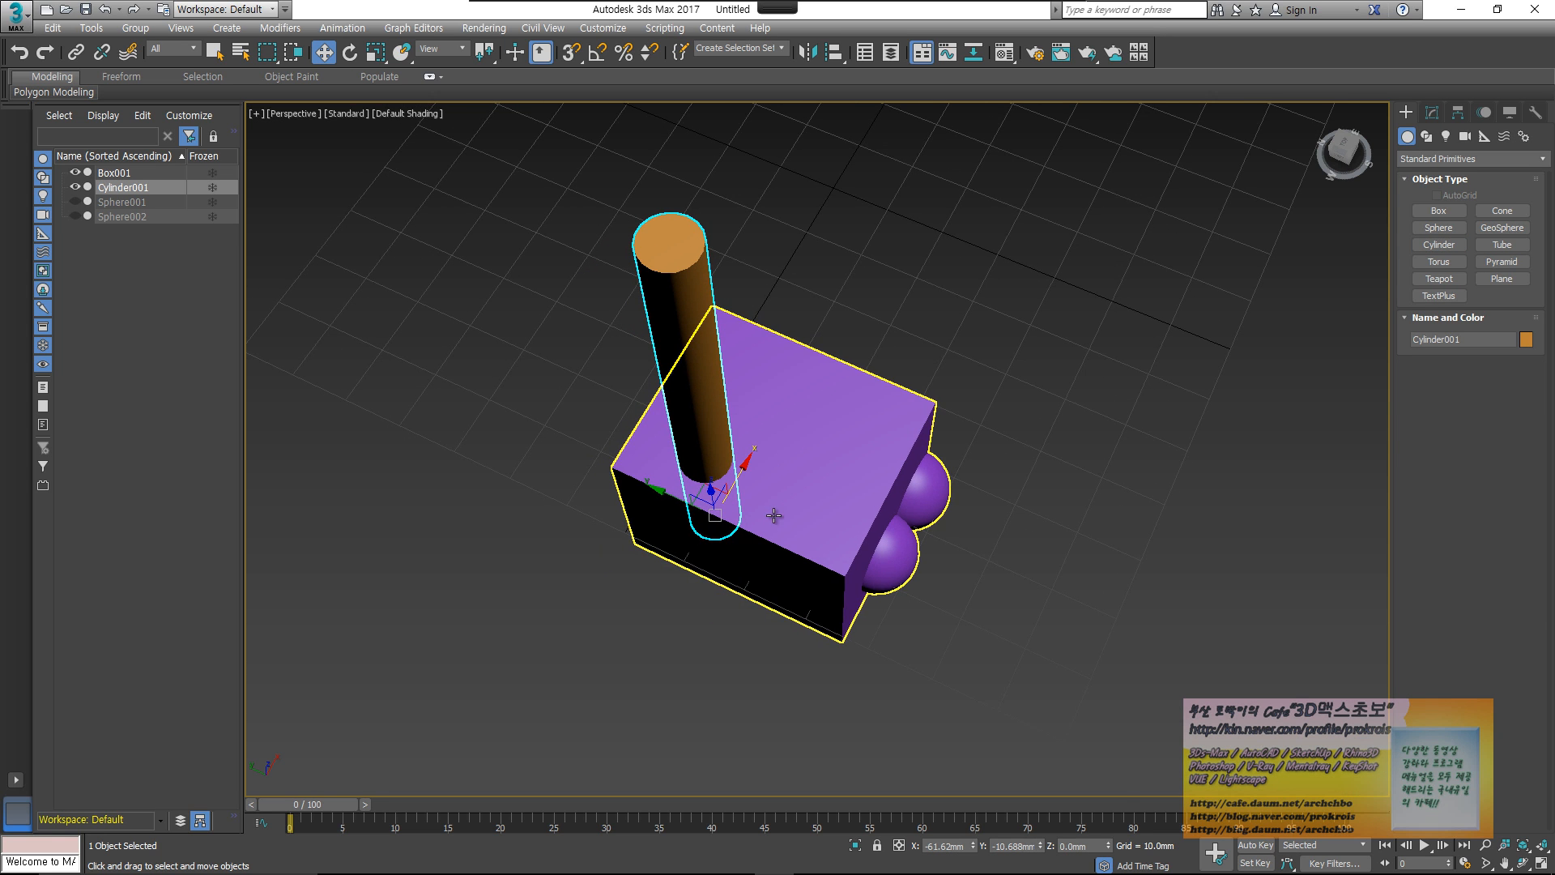
{"action": "middle_click_drag", "start_coordinate": [774, 512], "coordinate": [785, 462], "text": "alt"}
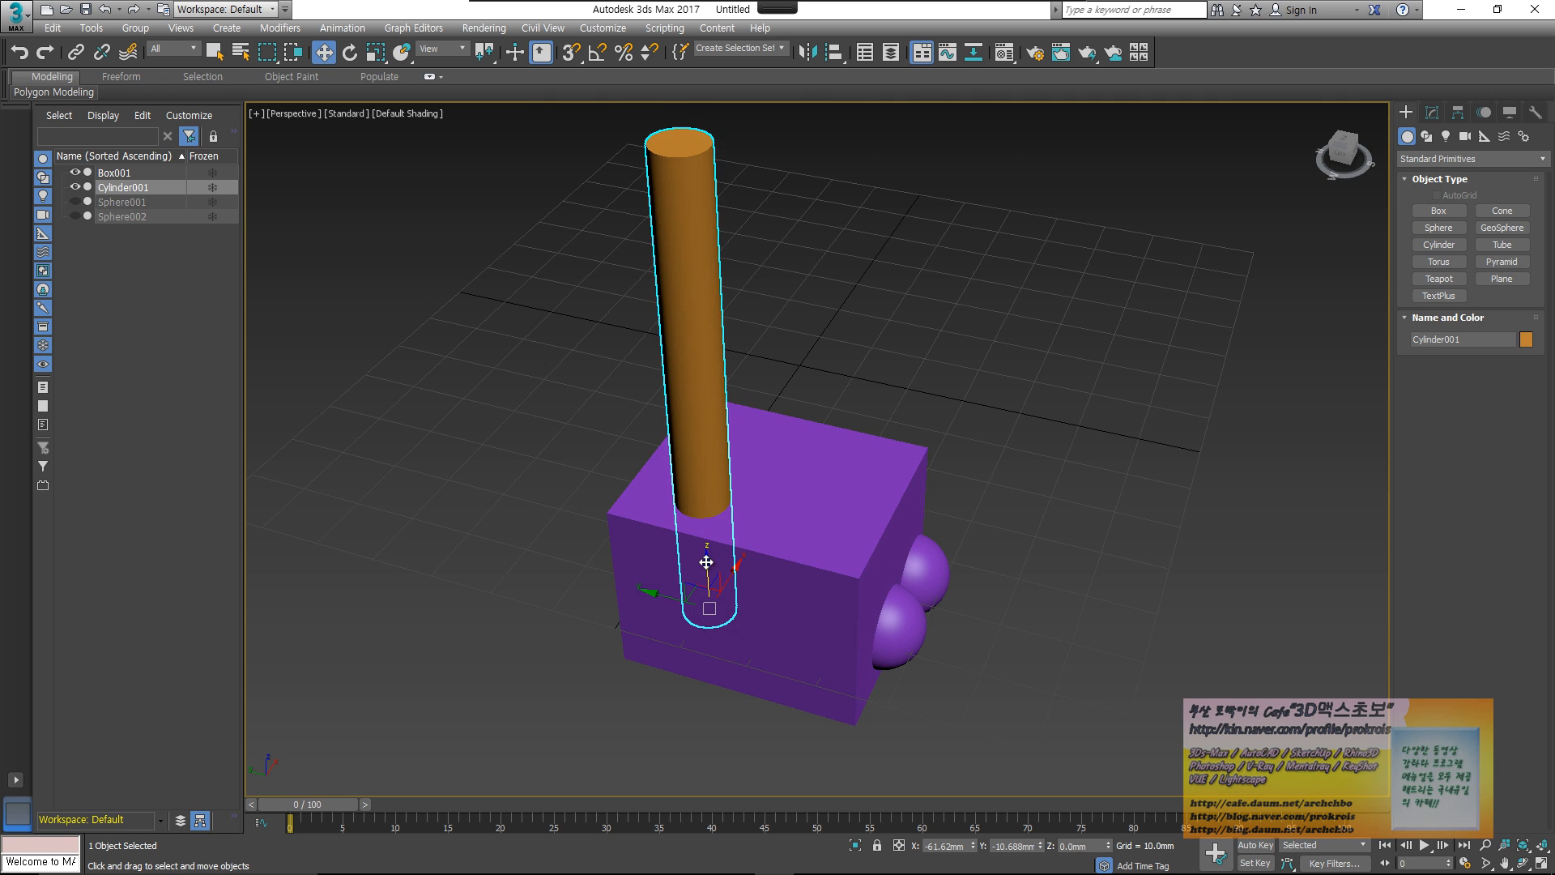
{"action": "left_click_drag", "start_coordinate": [705, 562], "coordinate": [706, 670]}
{"action": "middle_click_drag", "start_coordinate": [722, 684], "coordinate": [699, 659], "text": "alt"}
- Clone the cylinder beside the original so that a second one also passes through the box
{"action": "middle_click_drag", "start_coordinate": [739, 560], "coordinate": [717, 661], "text": "alt"}
{"action": "left_click_drag", "start_coordinate": [717, 662], "coordinate": [776, 714], "text": "shift"}
{"action": "left_click", "coordinate": [780, 518]}
- Open the box's Boolean parameters for modification and try Intersect on the Sphere002 operand, undoing the change
{"action": "middle_click_drag", "start_coordinate": [781, 567], "coordinate": [864, 591], "text": "alt"}
{"action": "left_click", "coordinate": [864, 590]}
{"action": "left_click", "coordinate": [1435, 114]}
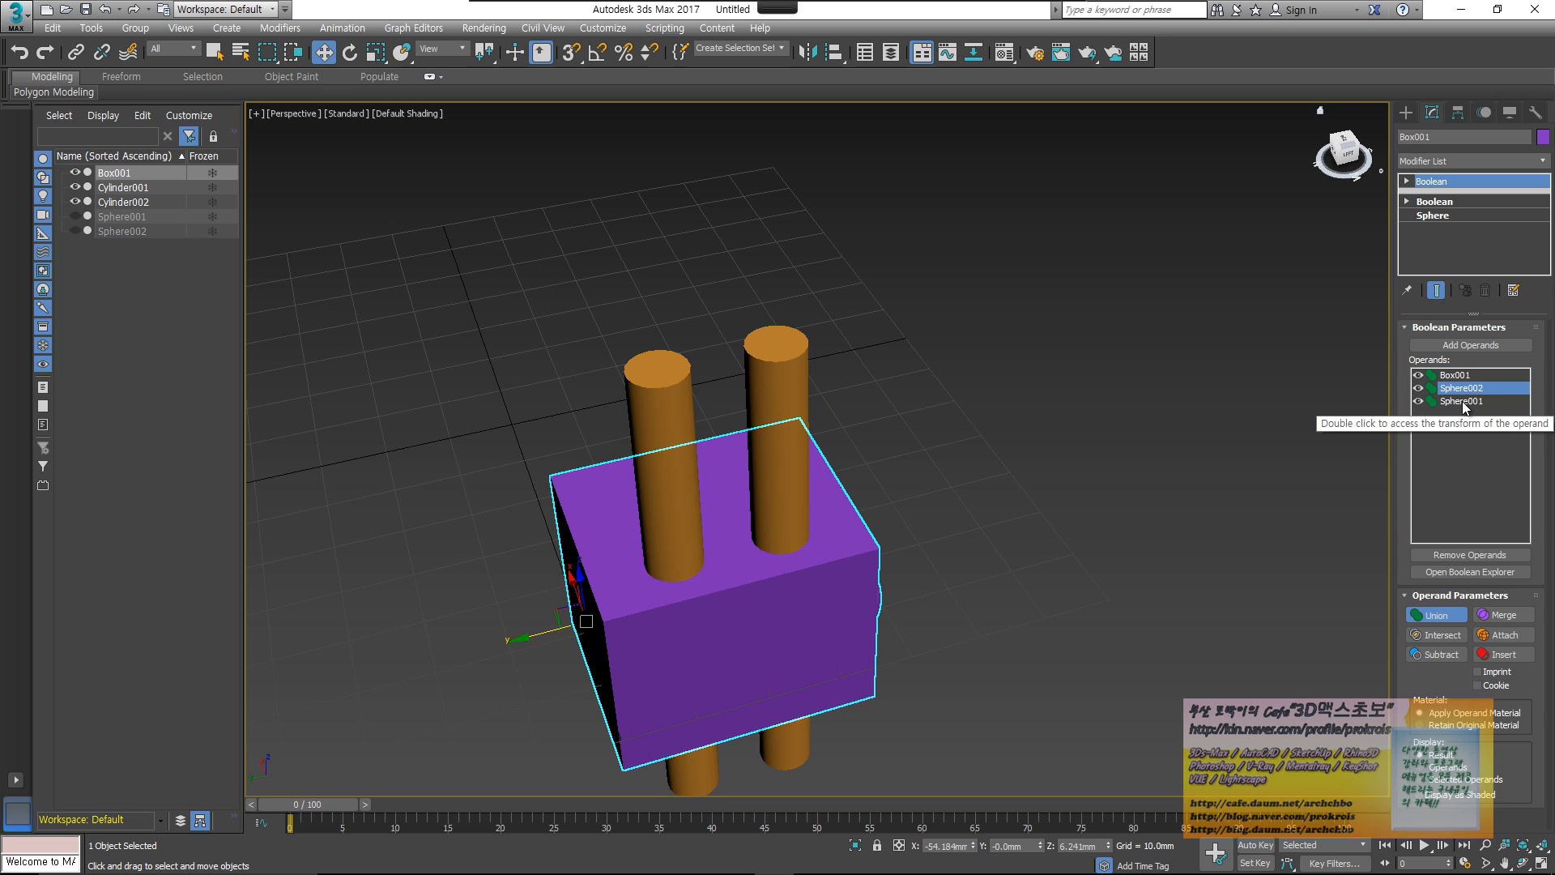
{"action": "middle_click_drag", "start_coordinate": [915, 562], "coordinate": [964, 567], "text": "alt"}
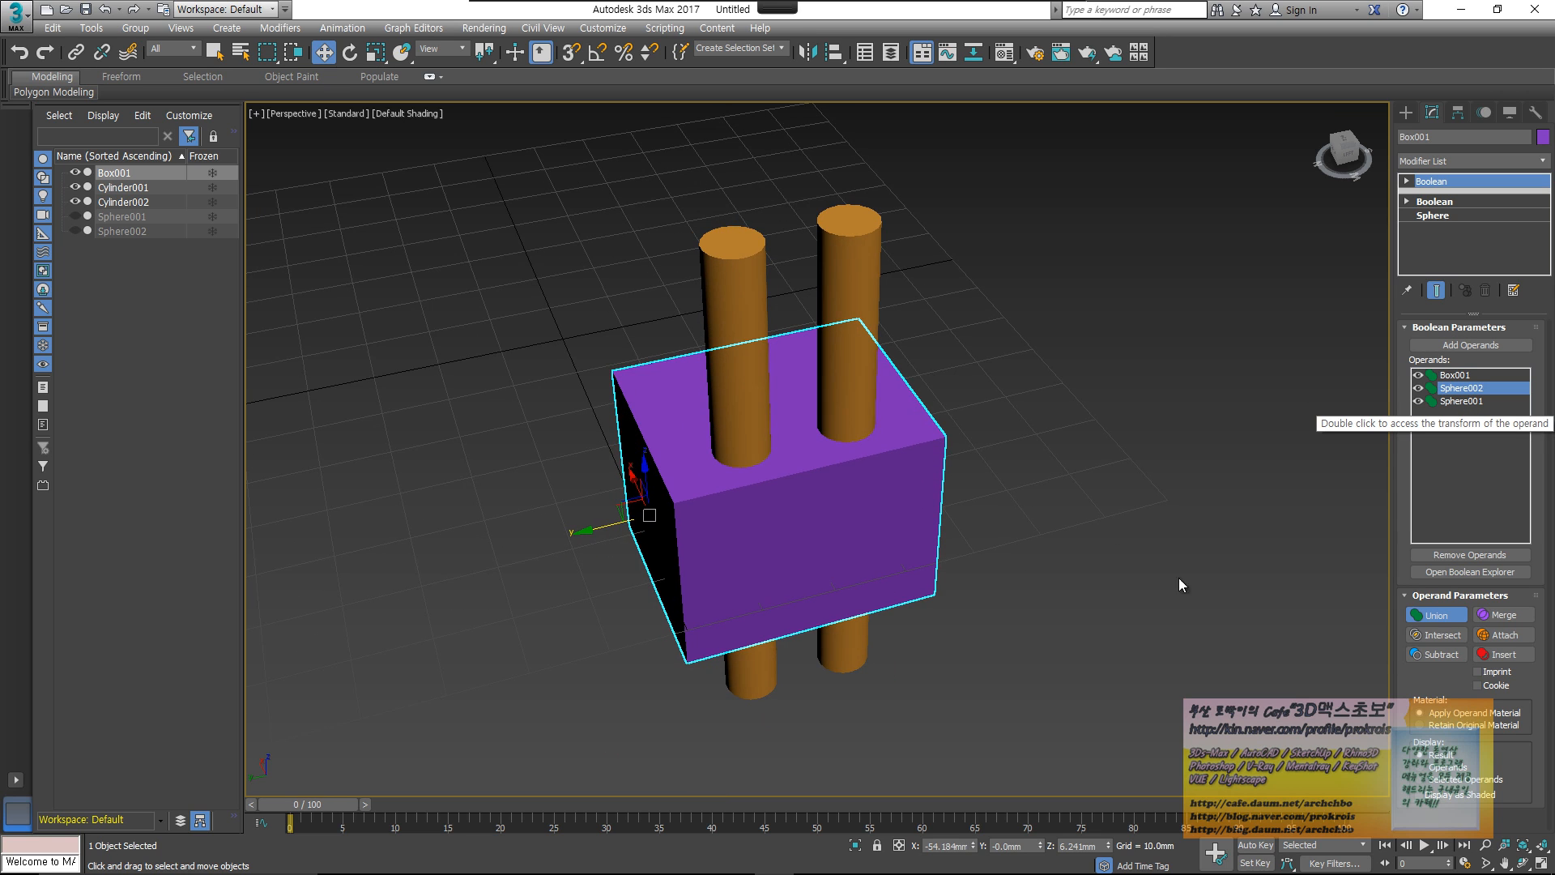
{"action": "left_click", "coordinate": [1456, 636]}
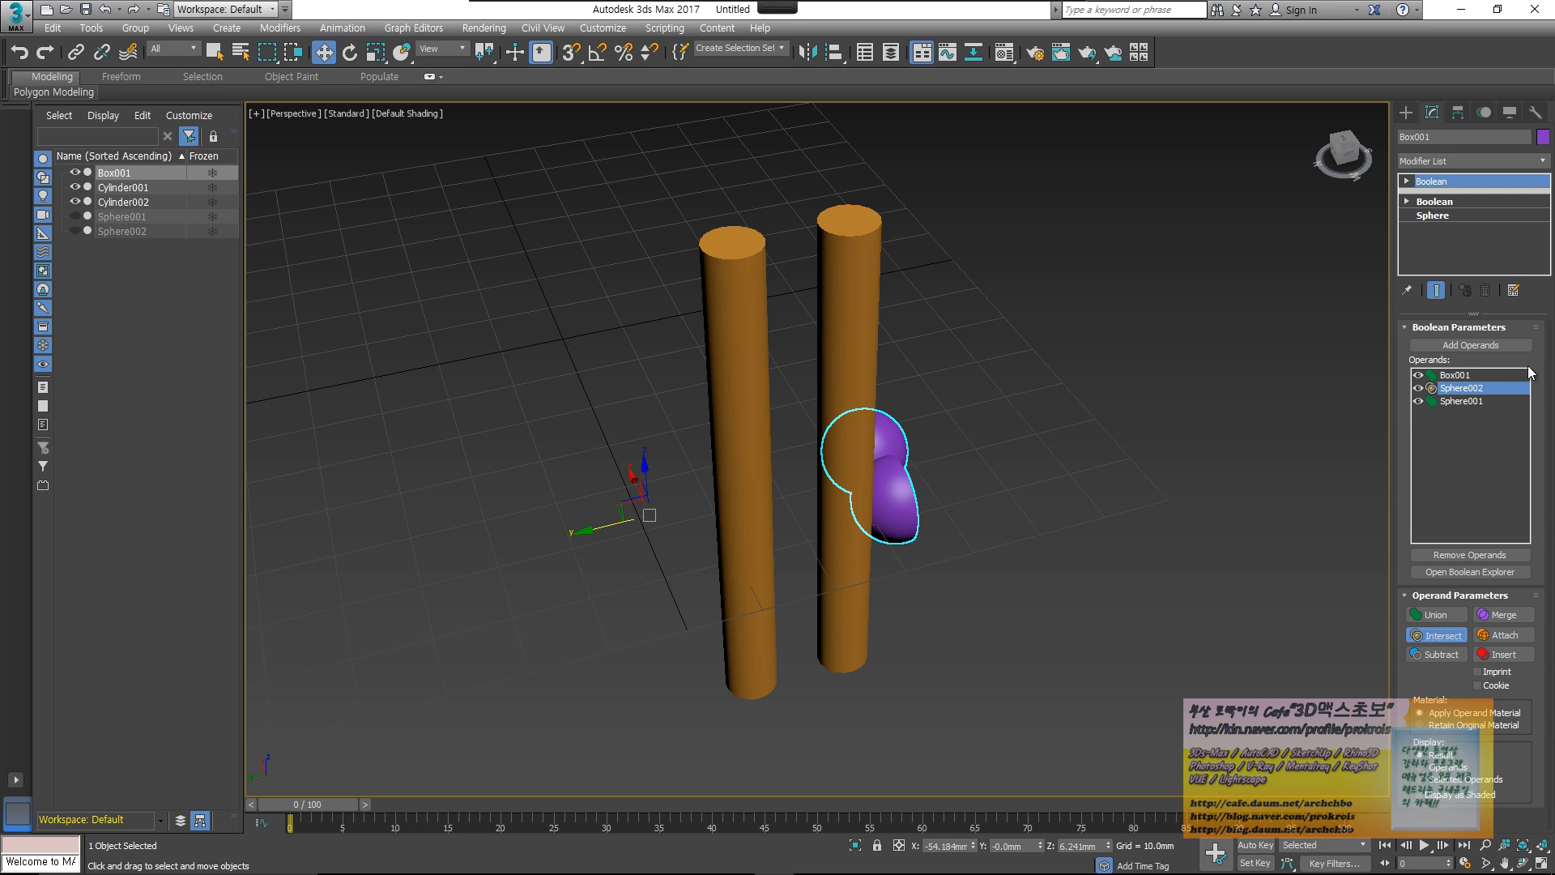
{"action": "key", "text": "ctrl+z"}
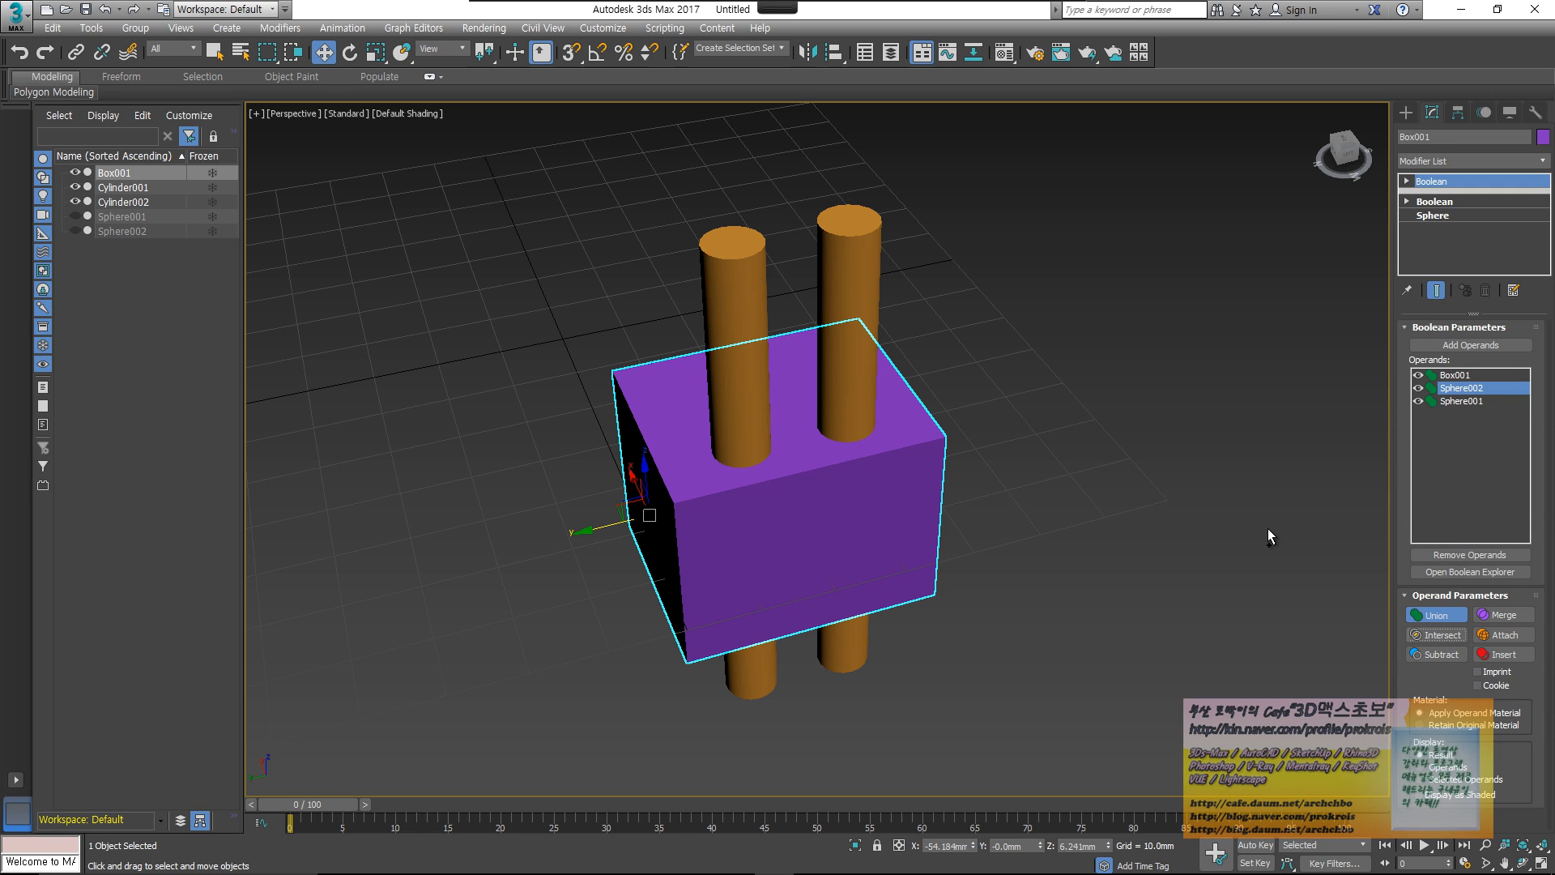
- Add both cylinders to the box's Boolean as Union operands
{"action": "left_click", "coordinate": [1471, 345]}
{"action": "left_click", "coordinate": [724, 350]}
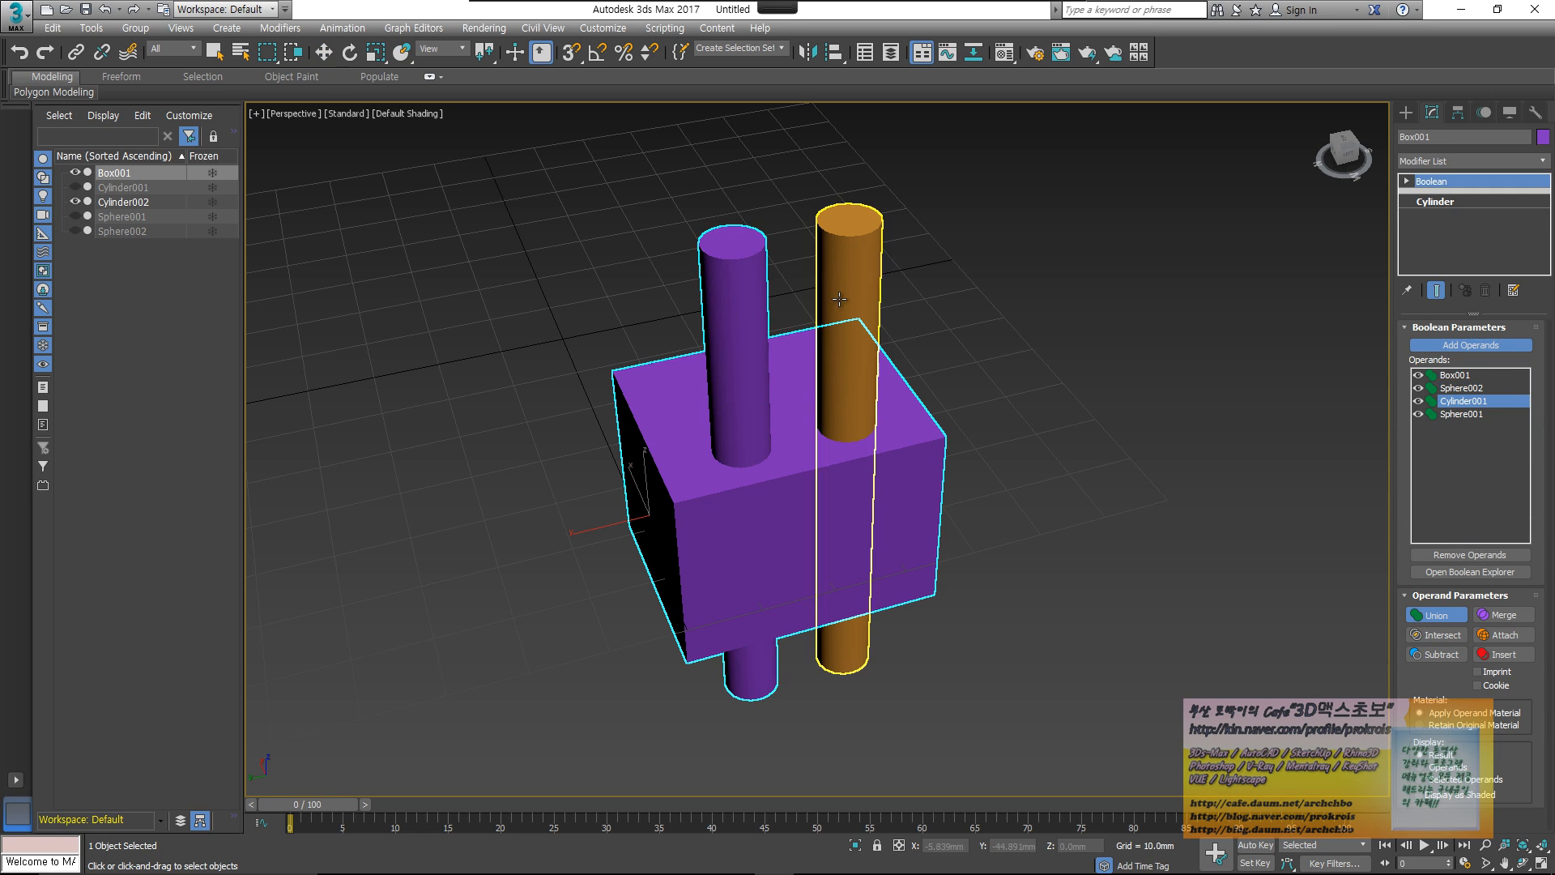
{"action": "left_click", "coordinate": [839, 299]}
{"action": "key", "text": "w"}
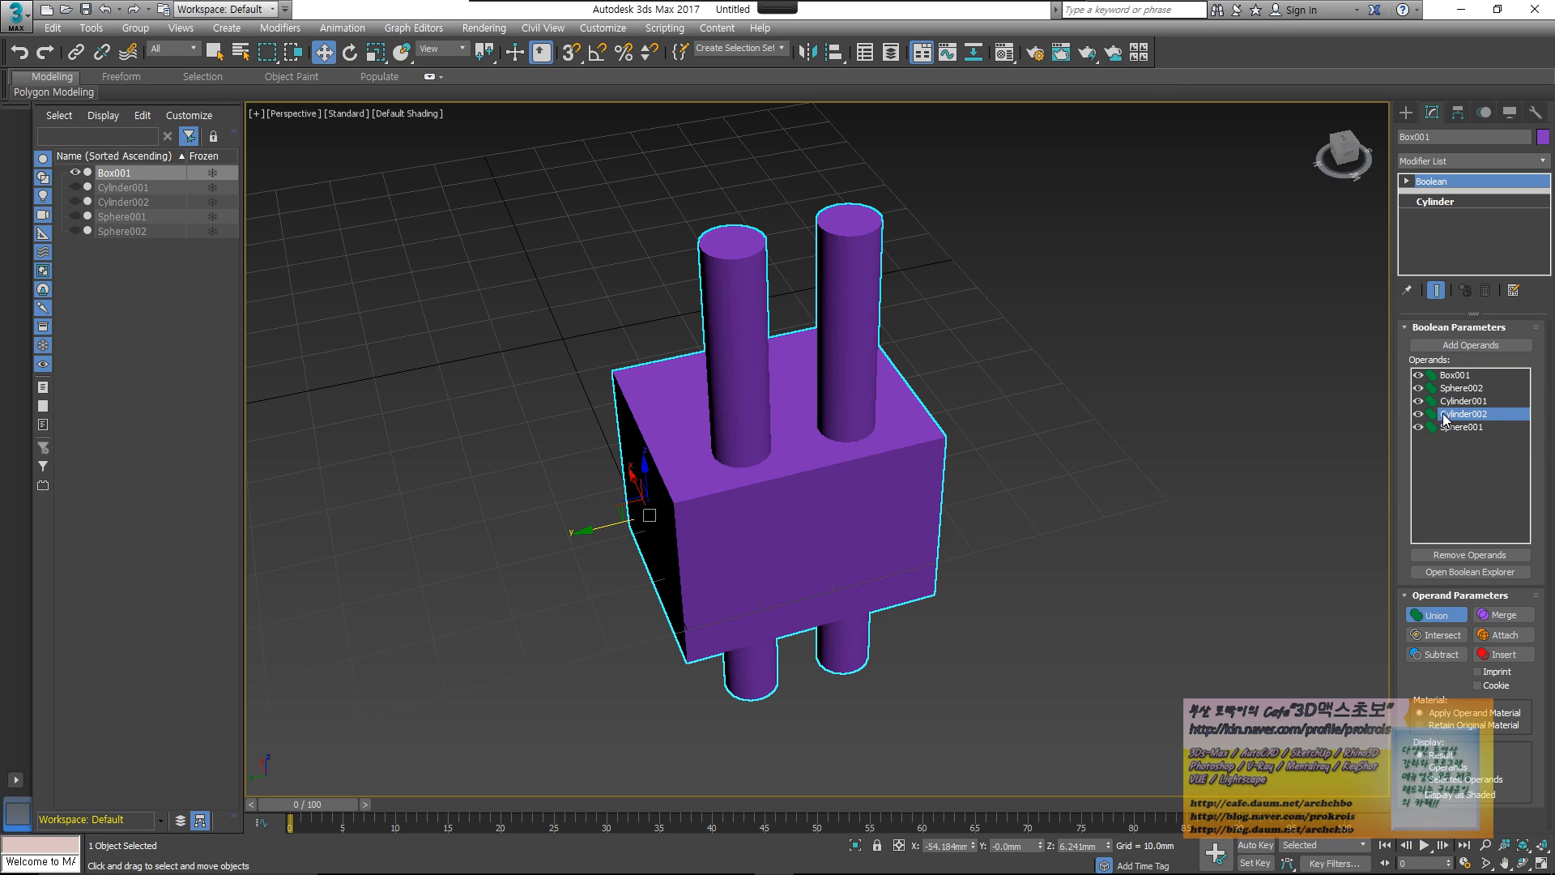
- Set the Cylinder001 and Cylinder002 operands to Subtract to cut two holes through the box
{"action": "left_click", "coordinate": [1470, 401]}
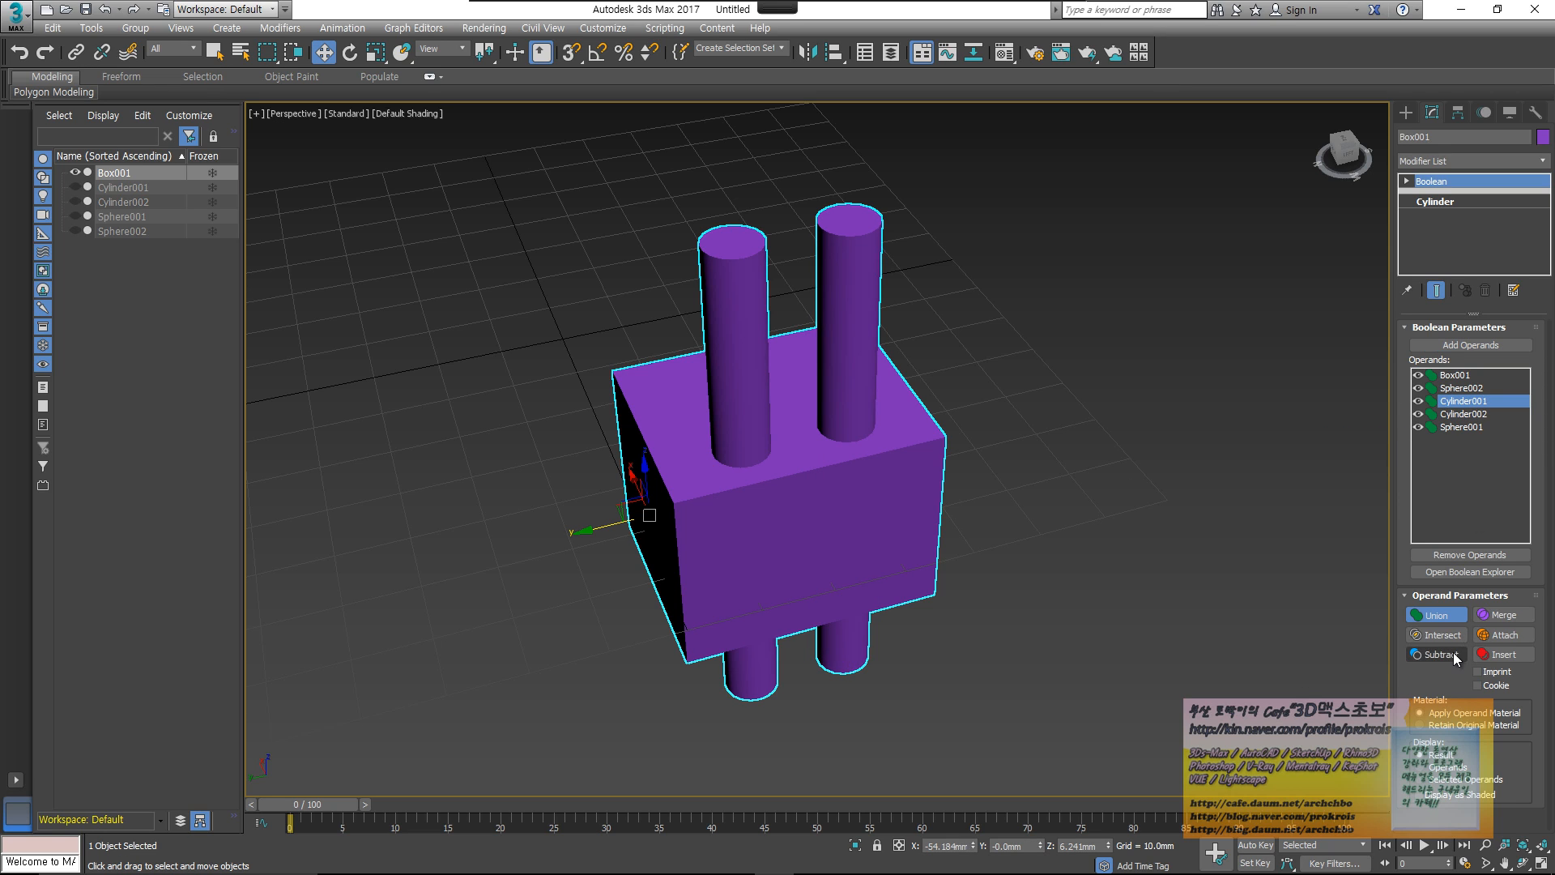
{"action": "left_click", "coordinate": [1453, 653]}
{"action": "left_click", "coordinate": [1482, 414]}
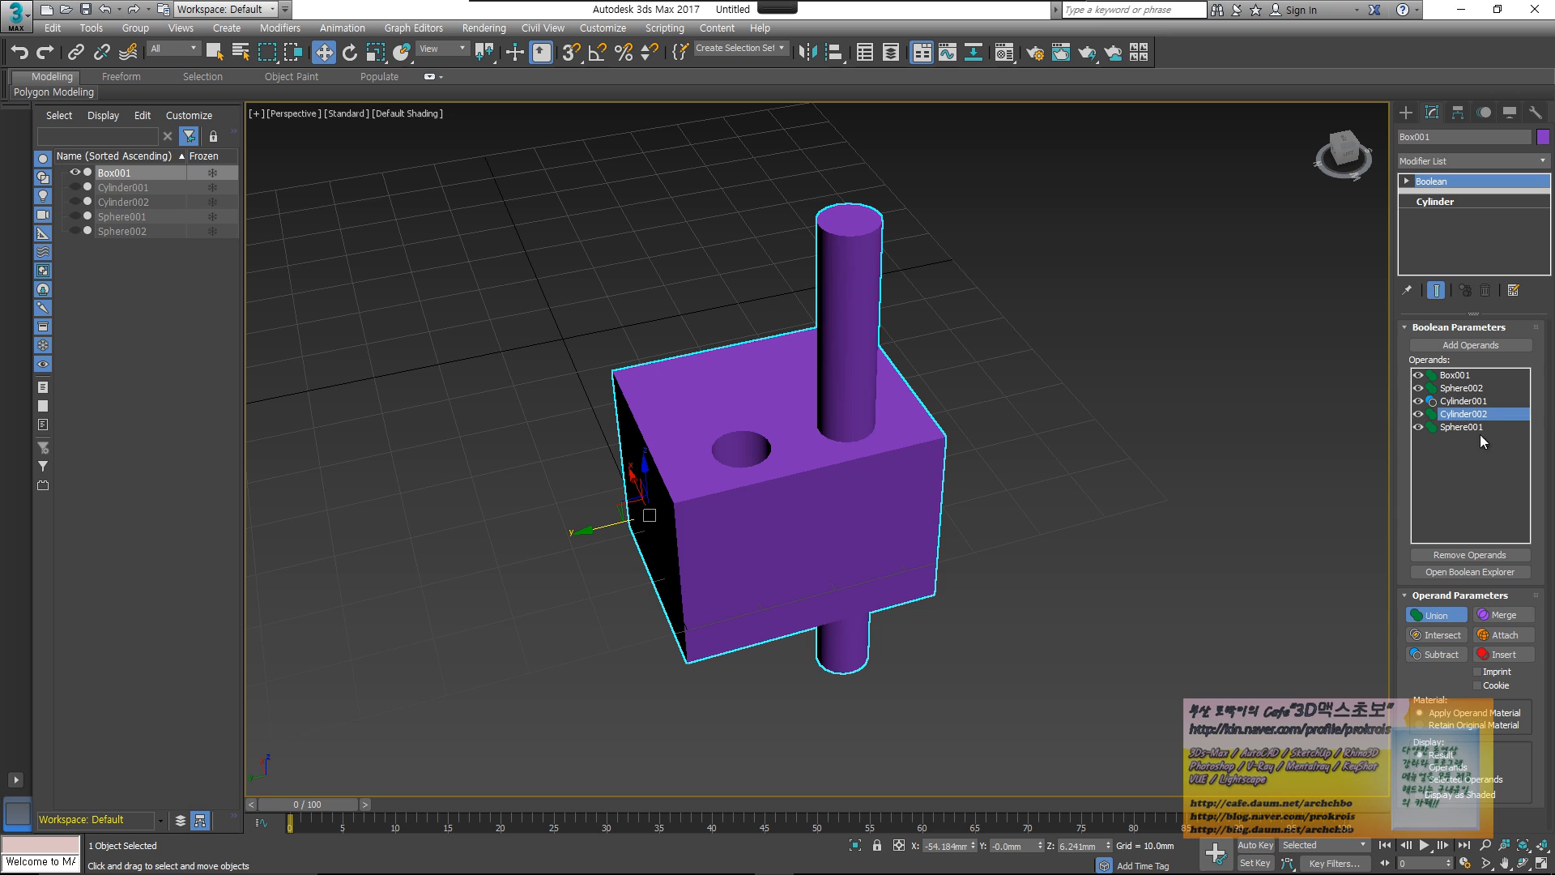
{"action": "left_click", "coordinate": [1449, 654]}
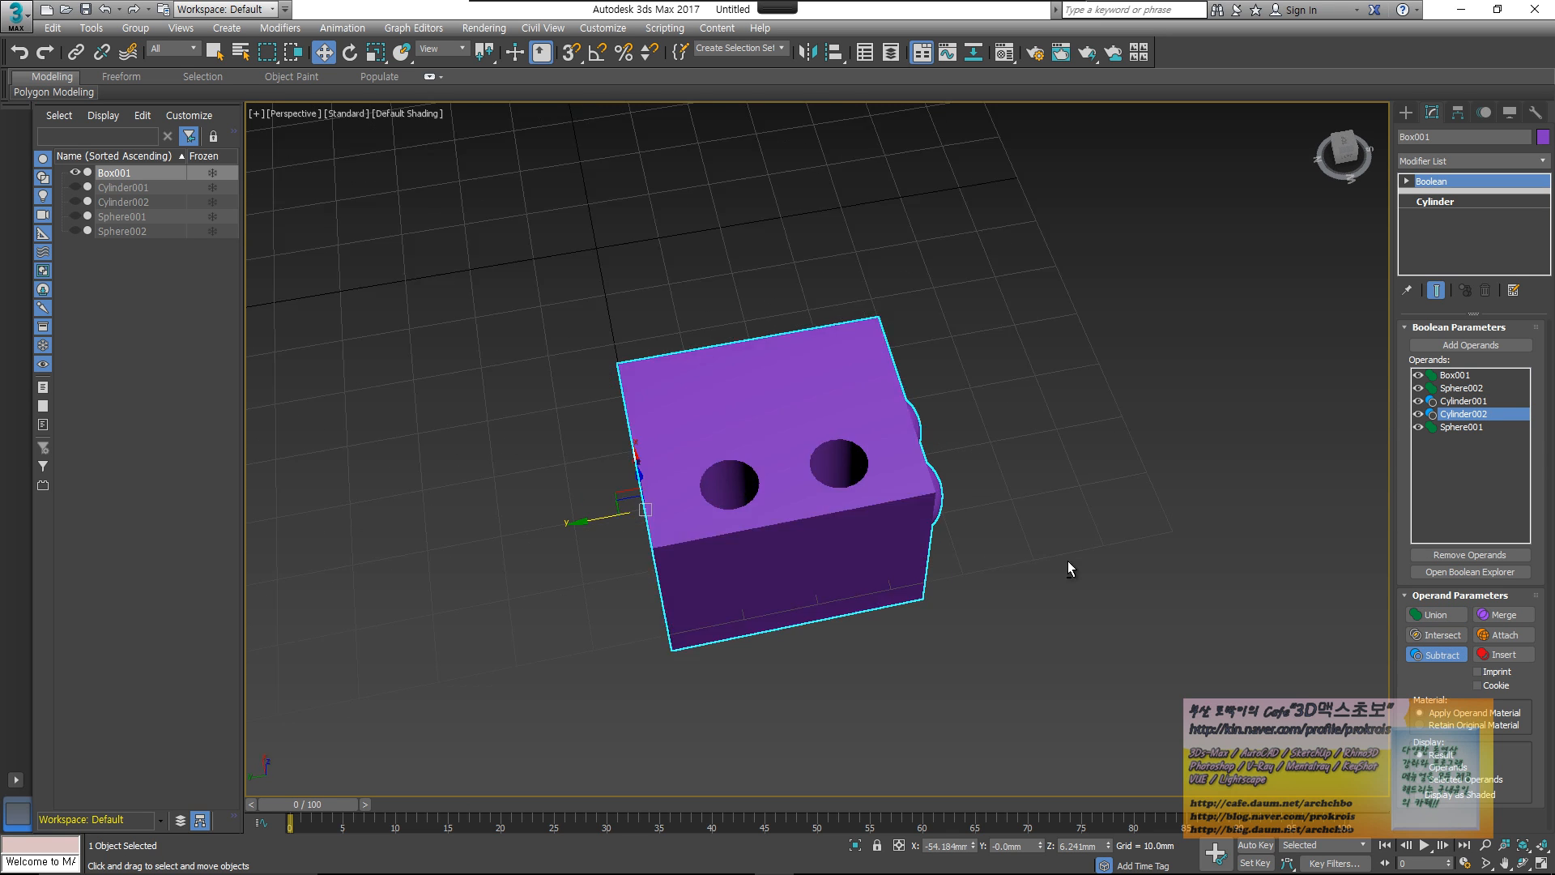
{"action": "mouse_move", "coordinate": [1067, 560]}
{"action": "middle_mouse_down", "text": "alt"}
{"action": "mouse_move", "coordinate": [1067, 580]}
{"action": "mouse_move", "coordinate": [1075, 538]}
{"action": "middle_mouse_up", "text": "alt"}
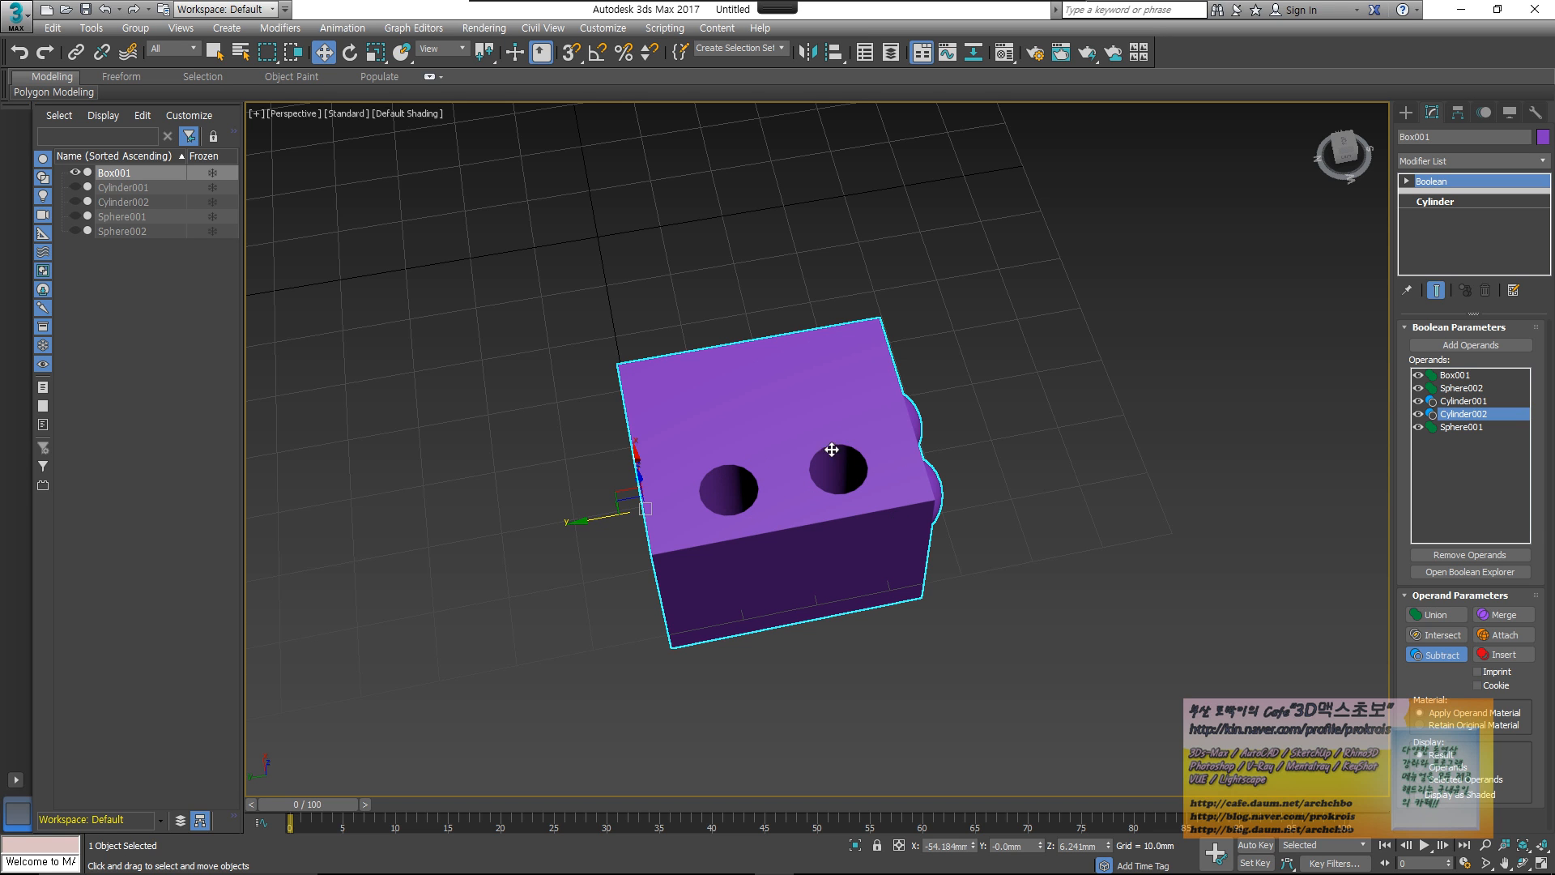
{"action": "middle_click_drag", "start_coordinate": [954, 457], "coordinate": [902, 492], "text": "alt"}
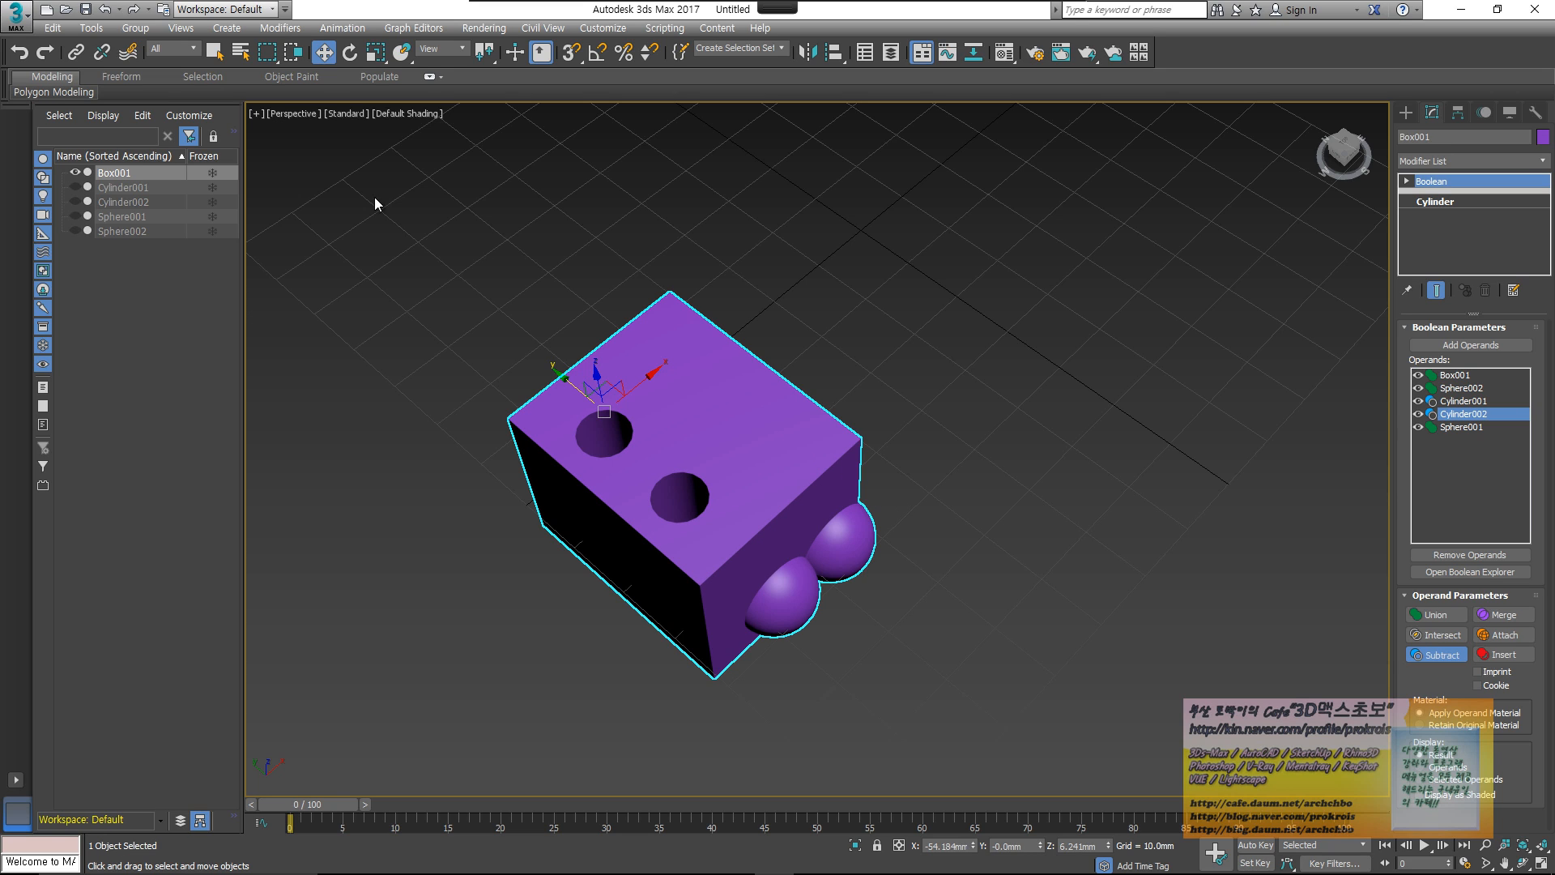
- Examine the reference coordinate system options, including Local Aligned, without changing the current one
{"action": "left_click", "coordinate": [459, 51]}
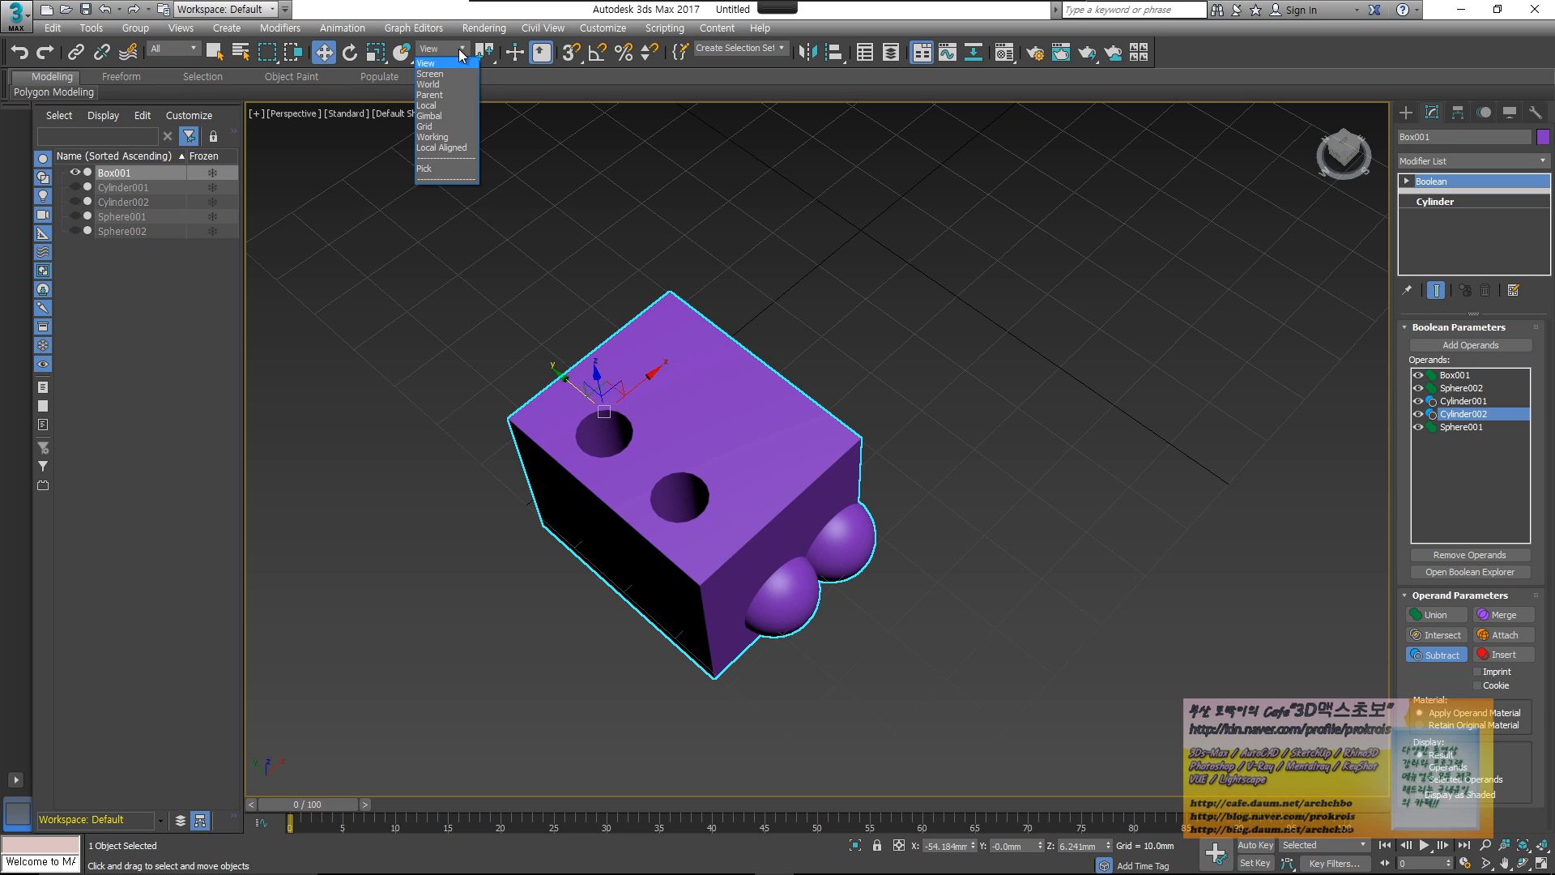
{"action": "left_click", "coordinate": [459, 51]}
{"action": "left_click", "coordinate": [459, 50]}
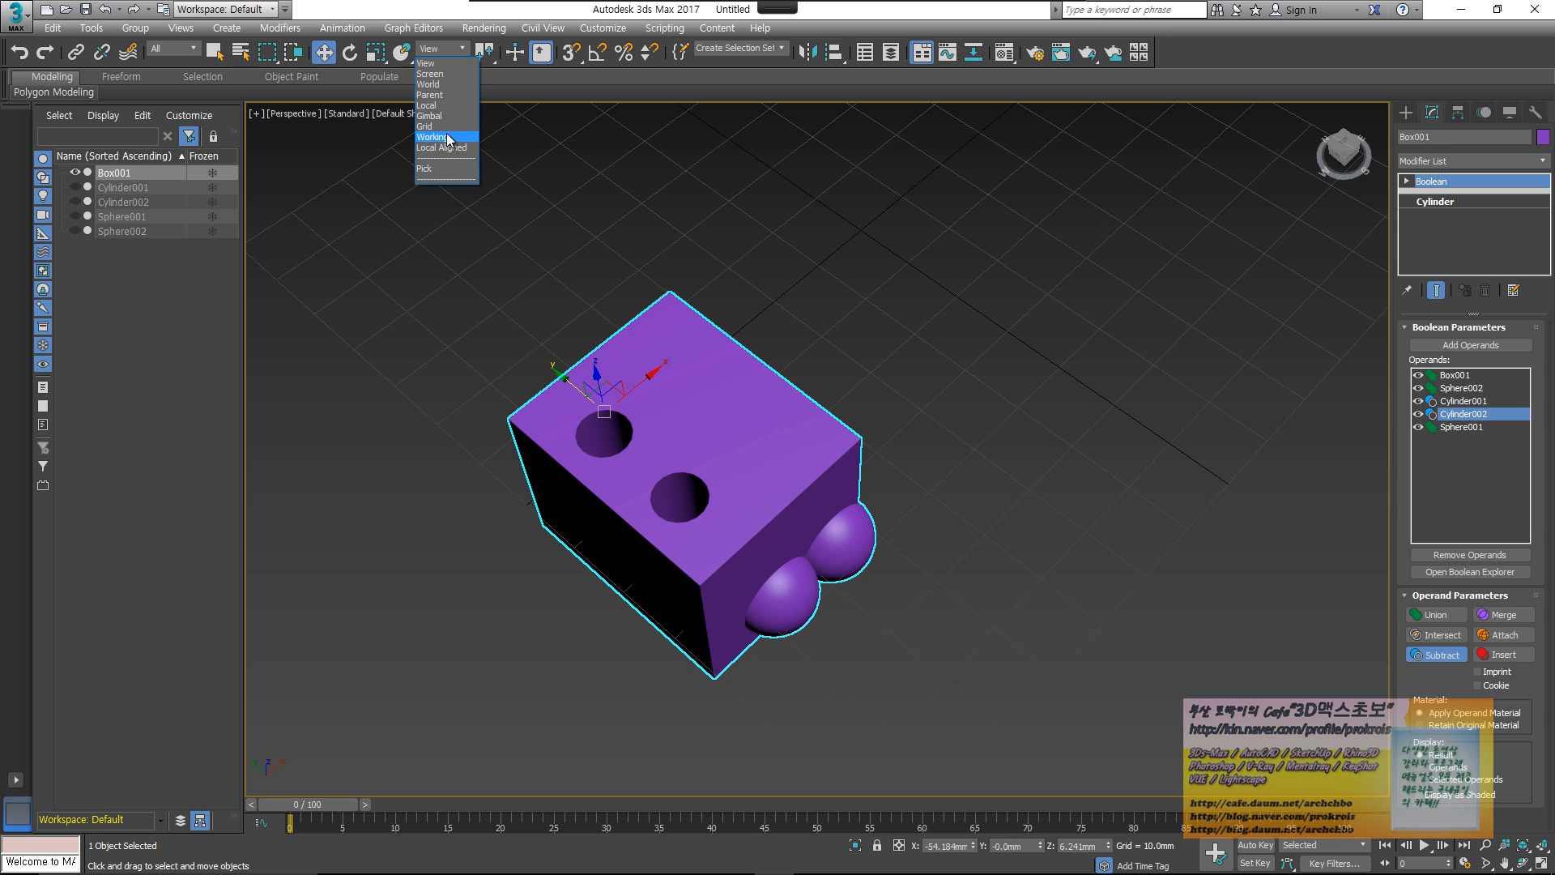
{"action": "left_click", "coordinate": [716, 217]}
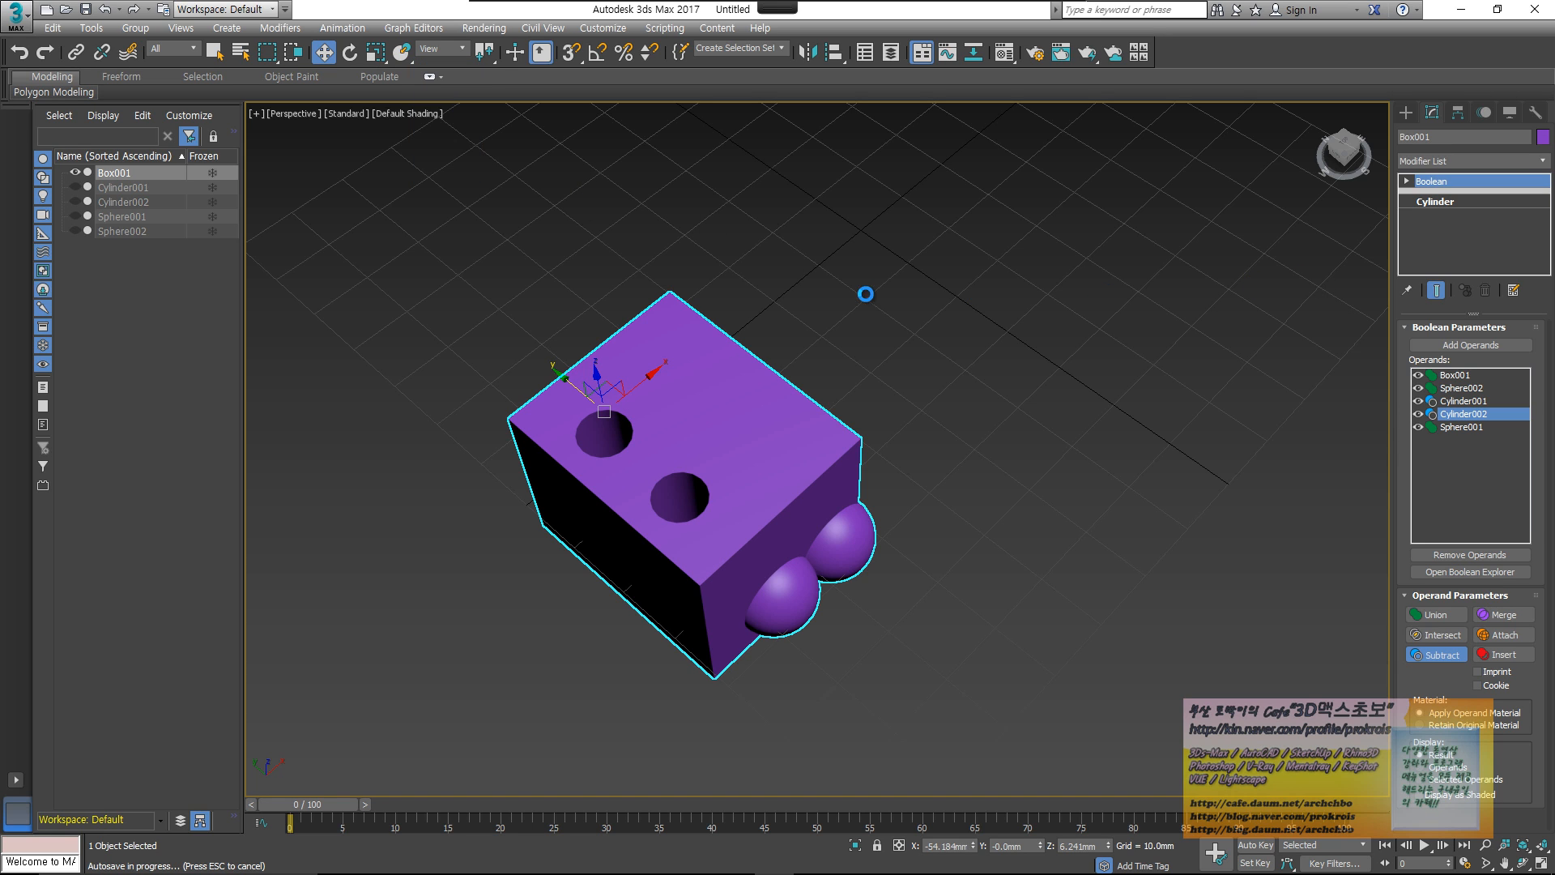
- Create a new standard sphere on the empty ground beside the box in the Perspective view
{"action": "middle_click_drag", "start_coordinate": [864, 291], "coordinate": [792, 269]}
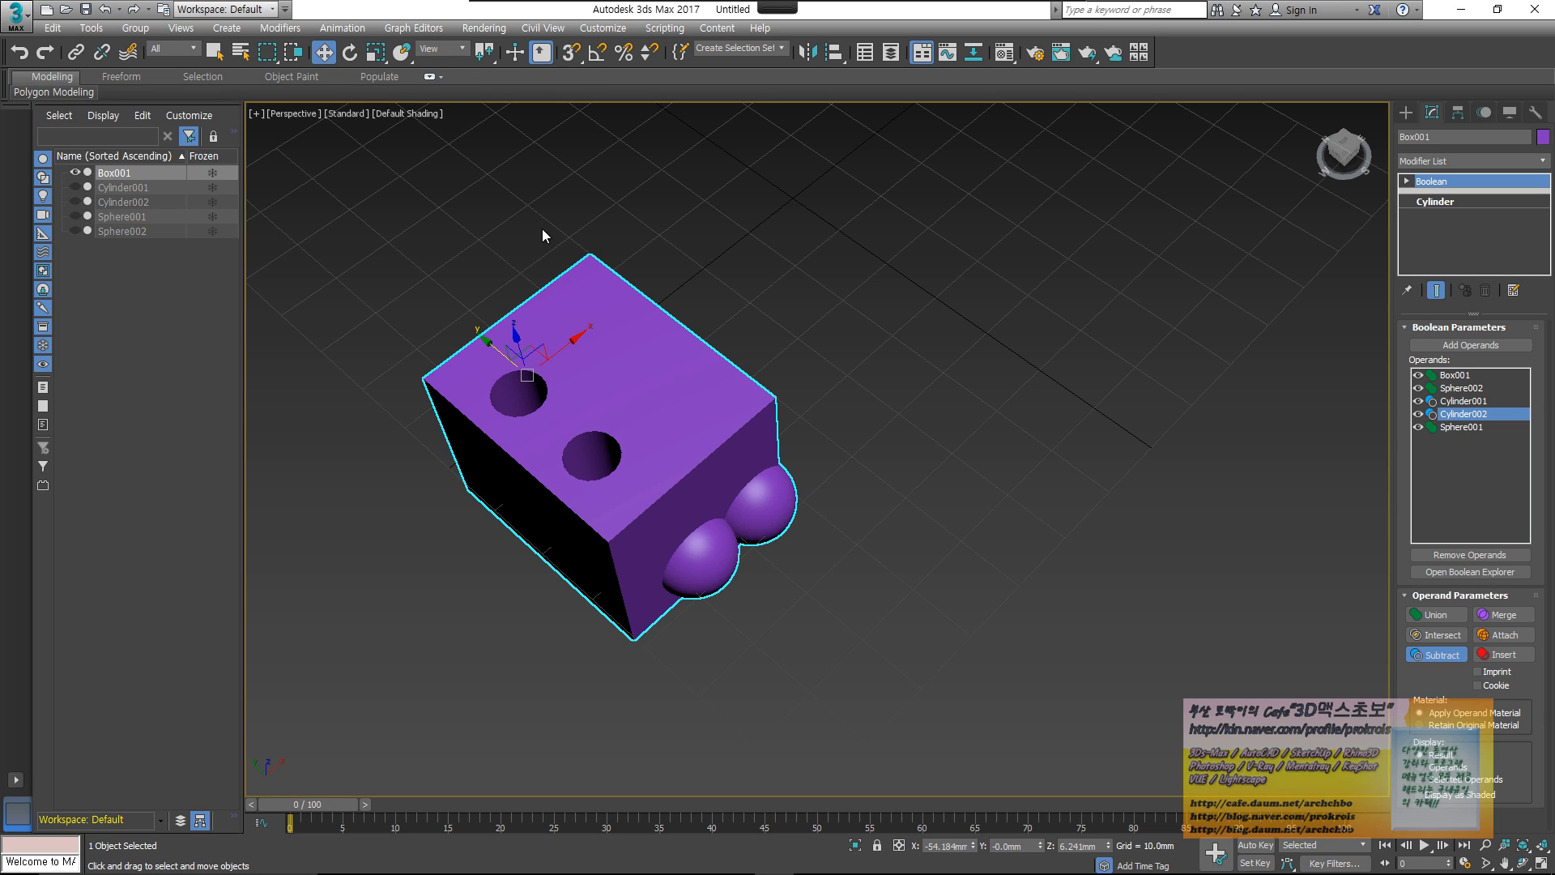
{"action": "left_click", "coordinate": [1406, 112]}
{"action": "left_click", "coordinate": [1446, 229]}
{"action": "left_click_drag", "start_coordinate": [942, 339], "coordinate": [1017, 421]}
{"action": "mouse_move", "coordinate": [1019, 413]}
{"action": "middle_mouse_down", "text": "alt"}
{"action": "mouse_move", "coordinate": [972, 404]}
{"action": "mouse_move", "coordinate": [820, 496]}
{"action": "middle_mouse_up", "text": "alt"}
{"action": "right_click", "coordinate": [975, 404]}
- Show edged faces in the viewport and convert the new sphere to an Editable Poly
{"action": "key", "text": "F4"}
{"action": "scroll", "coordinate": [825, 451], "scroll_direction": "up", "scroll_amount": 5}
{"action": "right_click", "coordinate": [825, 451]}
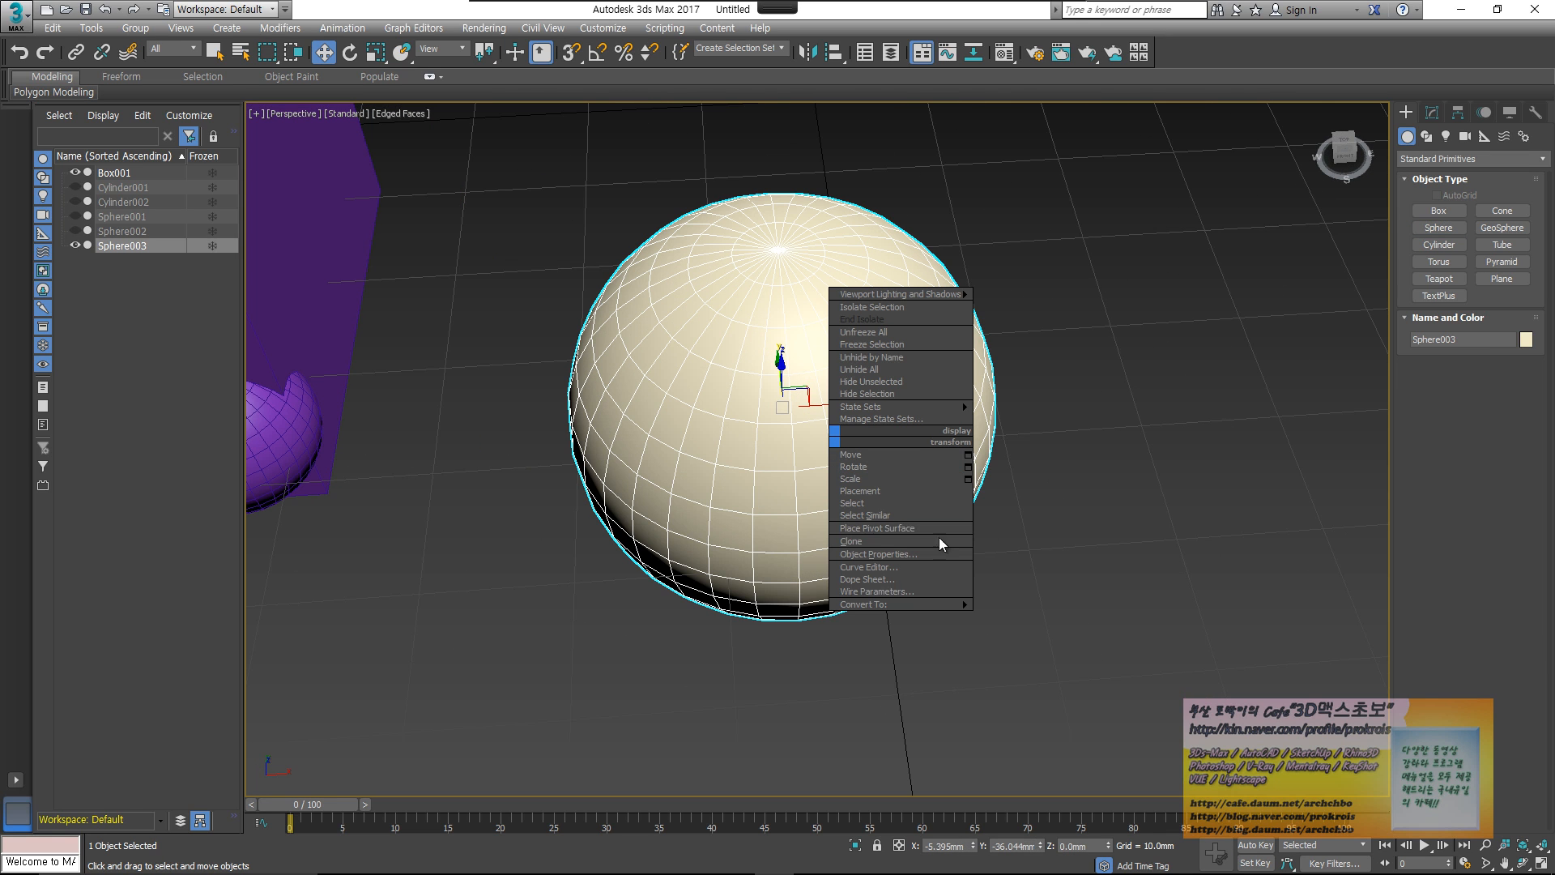
{"action": "mouse_move", "coordinate": [938, 610]}
{"action": "left_click", "coordinate": [1030, 615]}
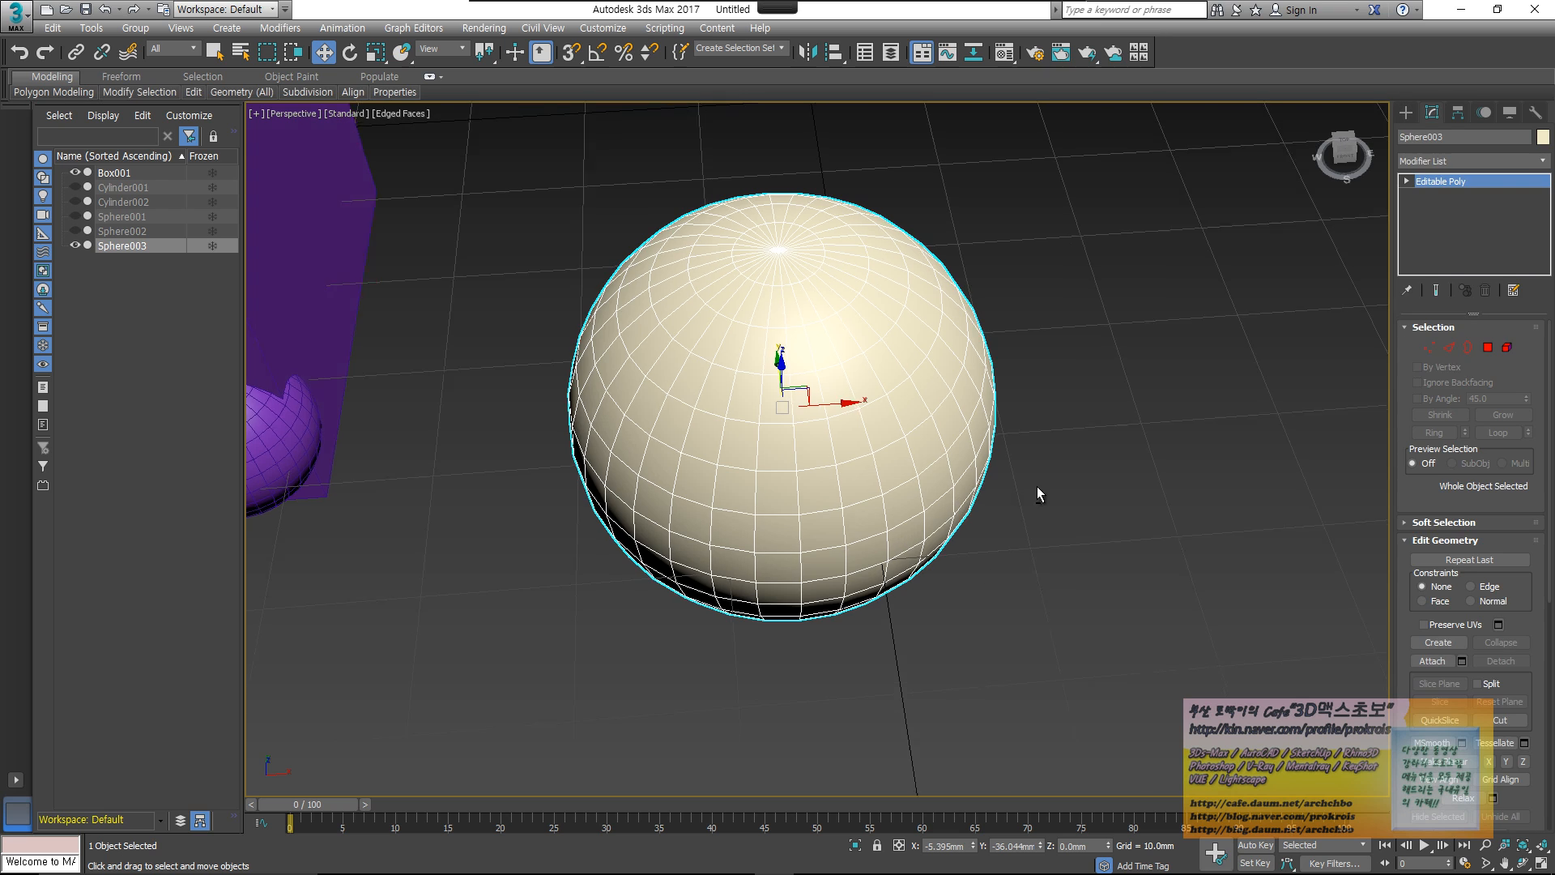
- Enter Vertex level on the sphere and select a full horizontal vertex loop from two neighbouring vertices
{"action": "middle_click_drag", "start_coordinate": [1037, 486], "coordinate": [1053, 478], "text": "alt"}
{"action": "left_click", "coordinate": [1435, 350]}
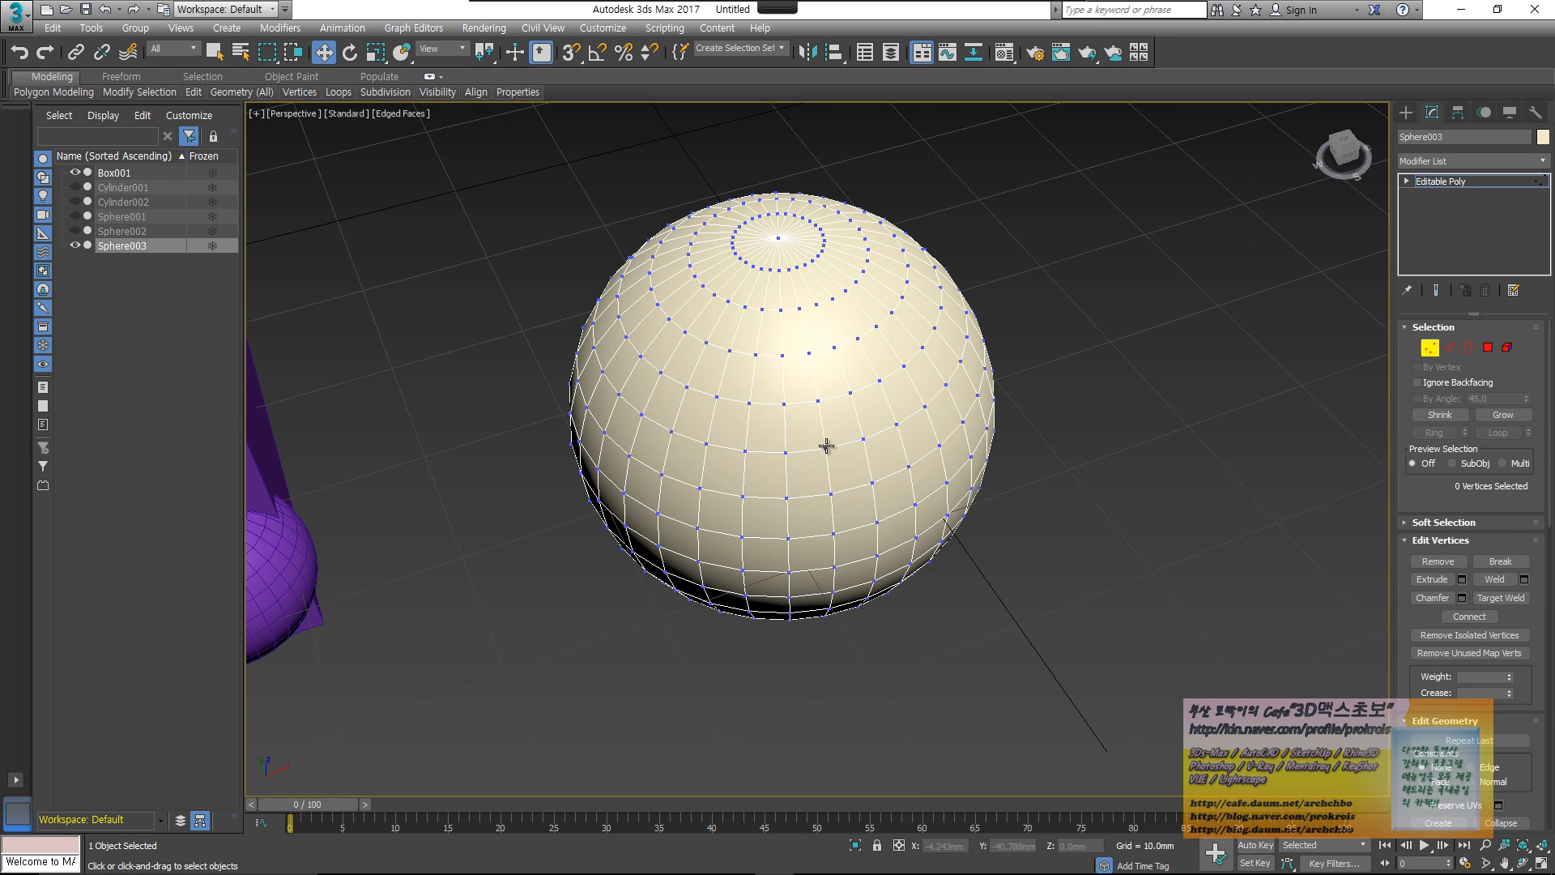
{"action": "left_click", "coordinate": [823, 434]}
{"action": "scroll", "coordinate": [834, 416], "scroll_direction": "up", "scroll_amount": 3}
{"action": "middle_click_drag", "start_coordinate": [834, 415], "coordinate": [860, 435]}
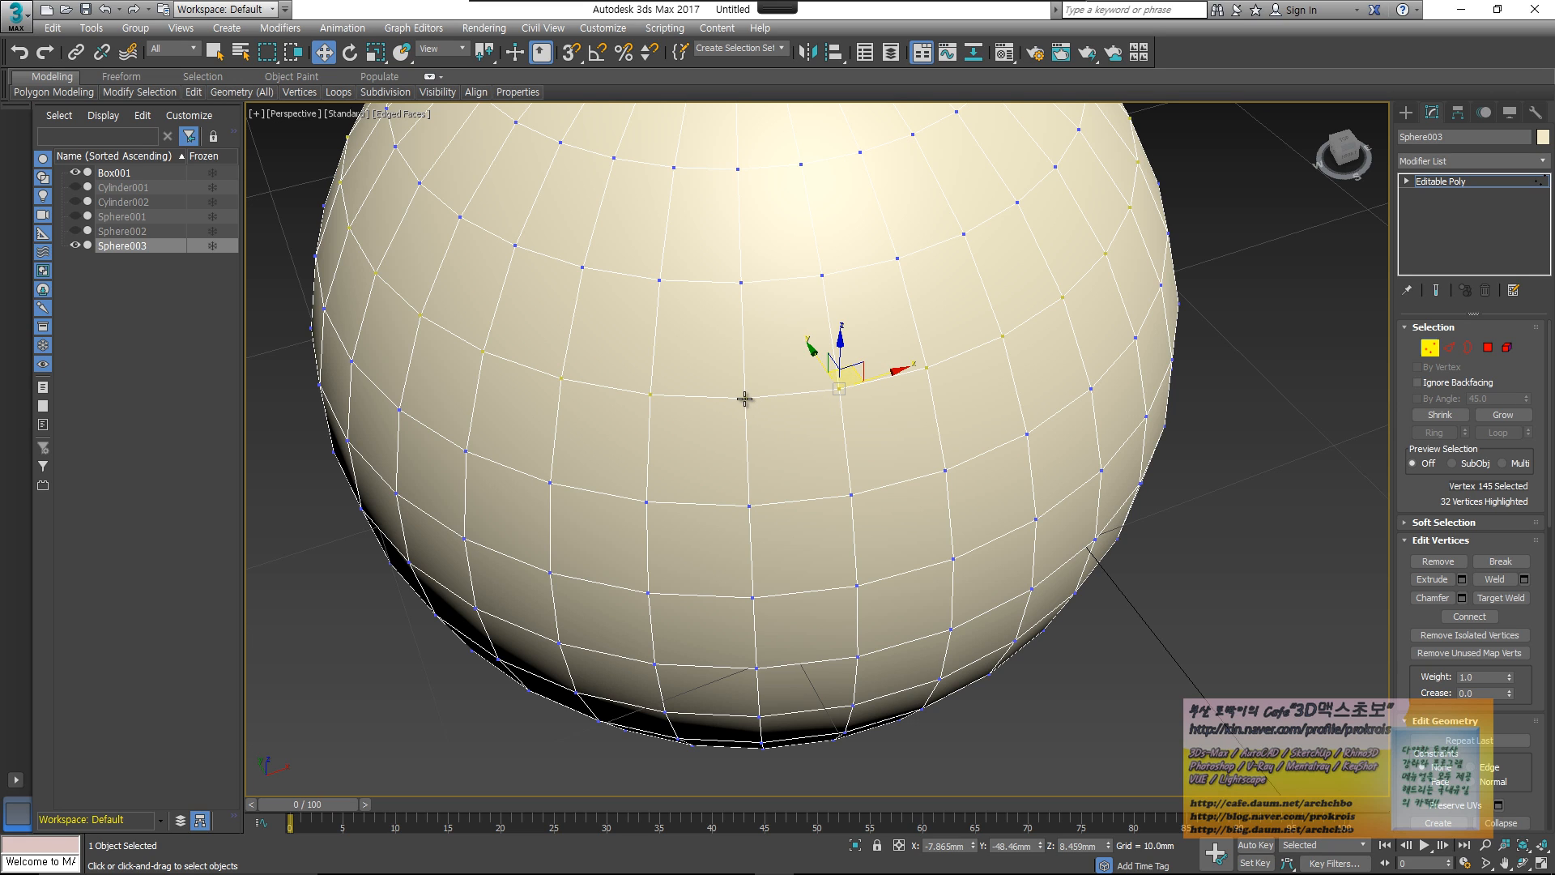
{"action": "left_click", "coordinate": [925, 421]}
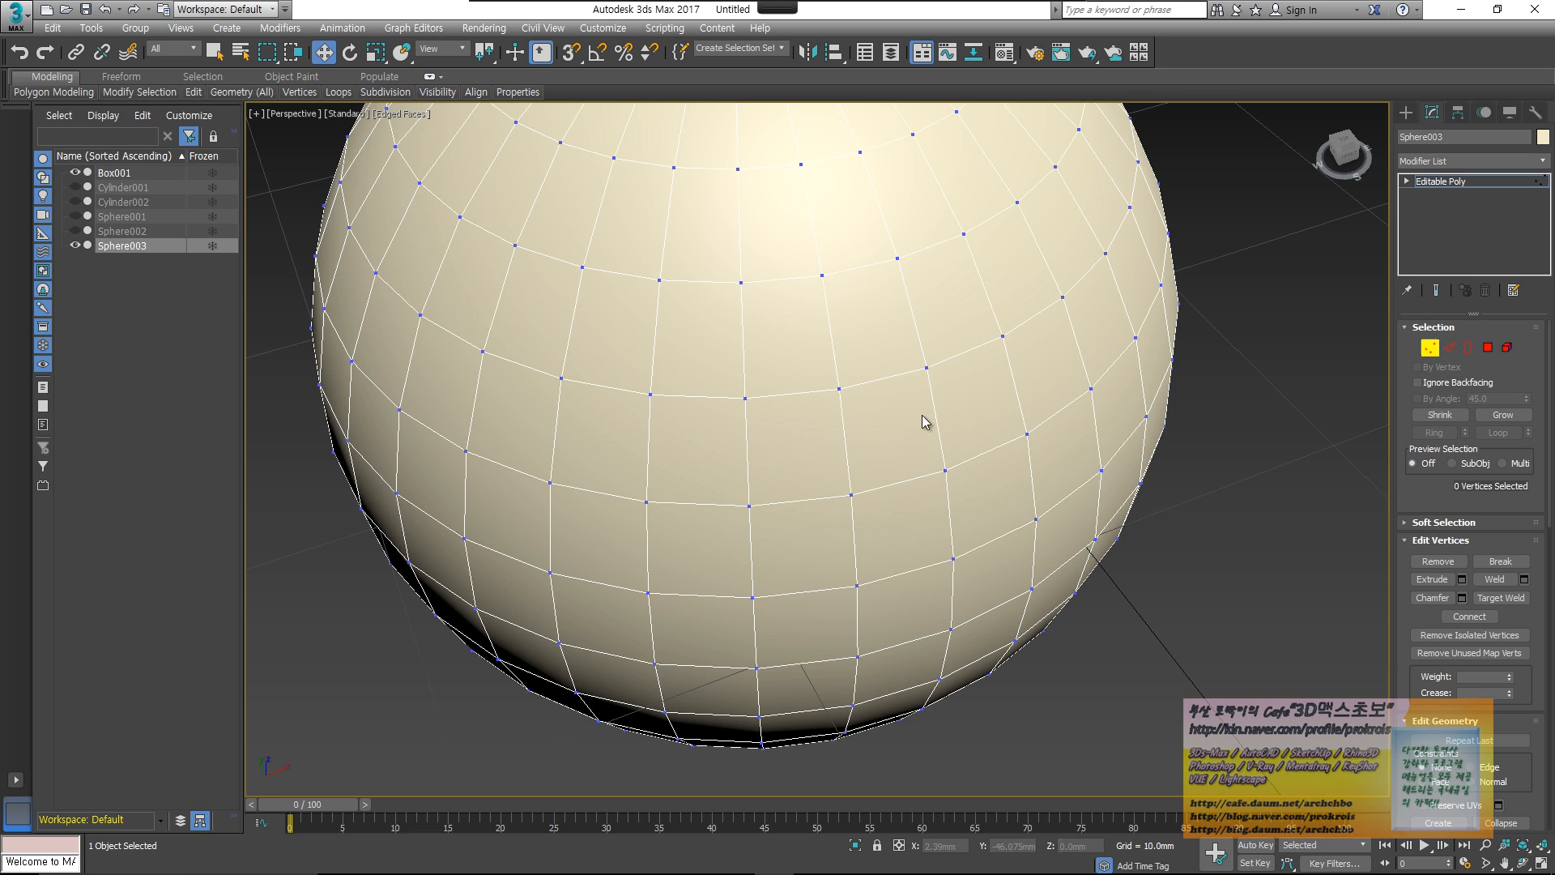
{"action": "left_click", "coordinate": [839, 393]}
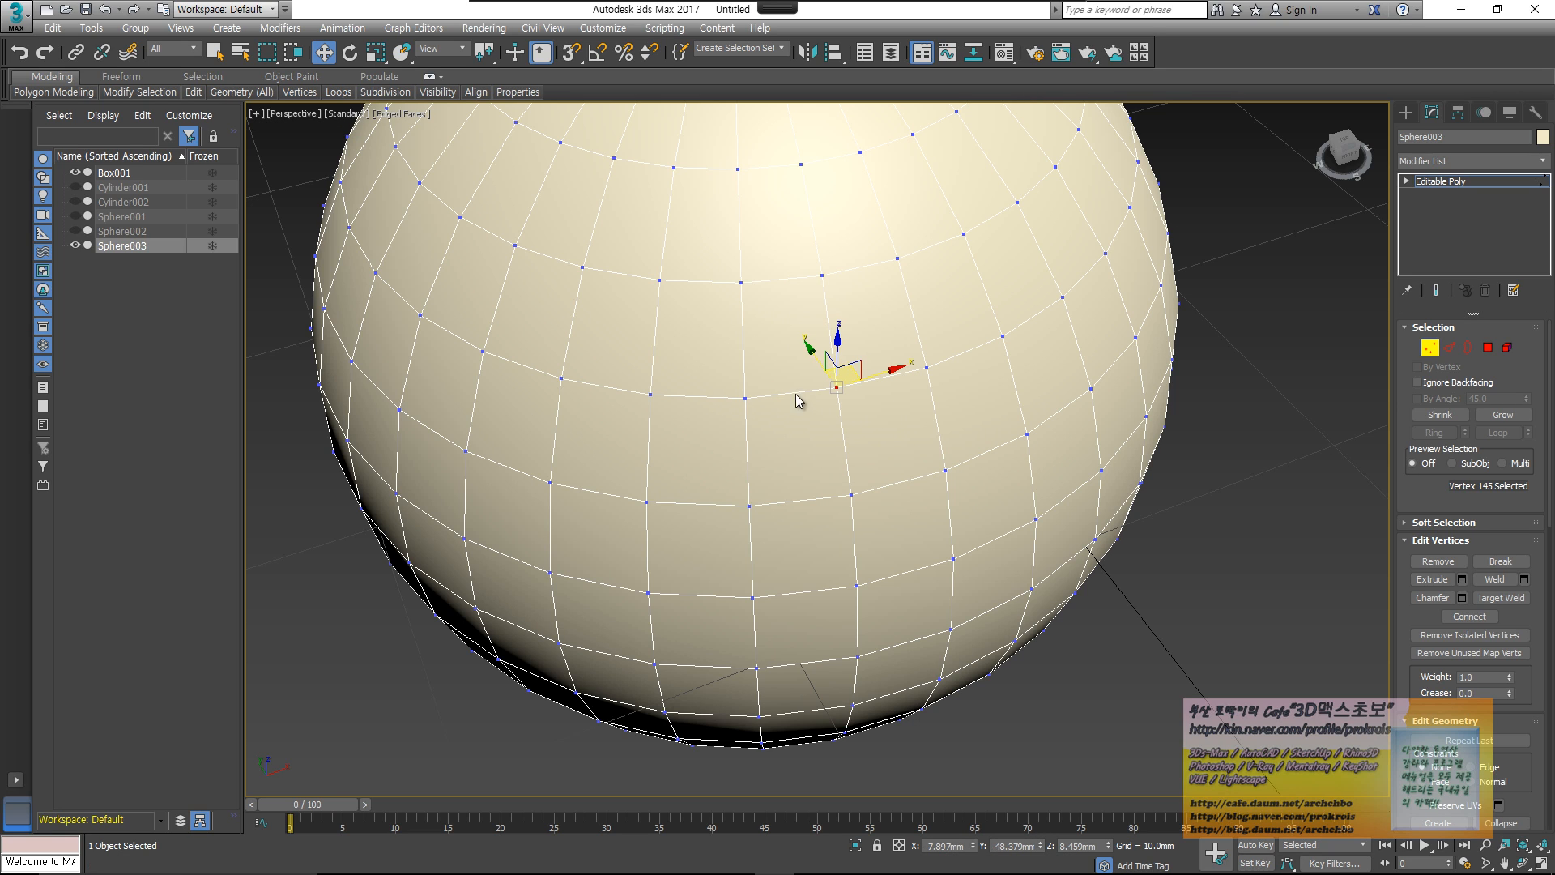
{"action": "left_click", "coordinate": [748, 401], "text": "shift"}
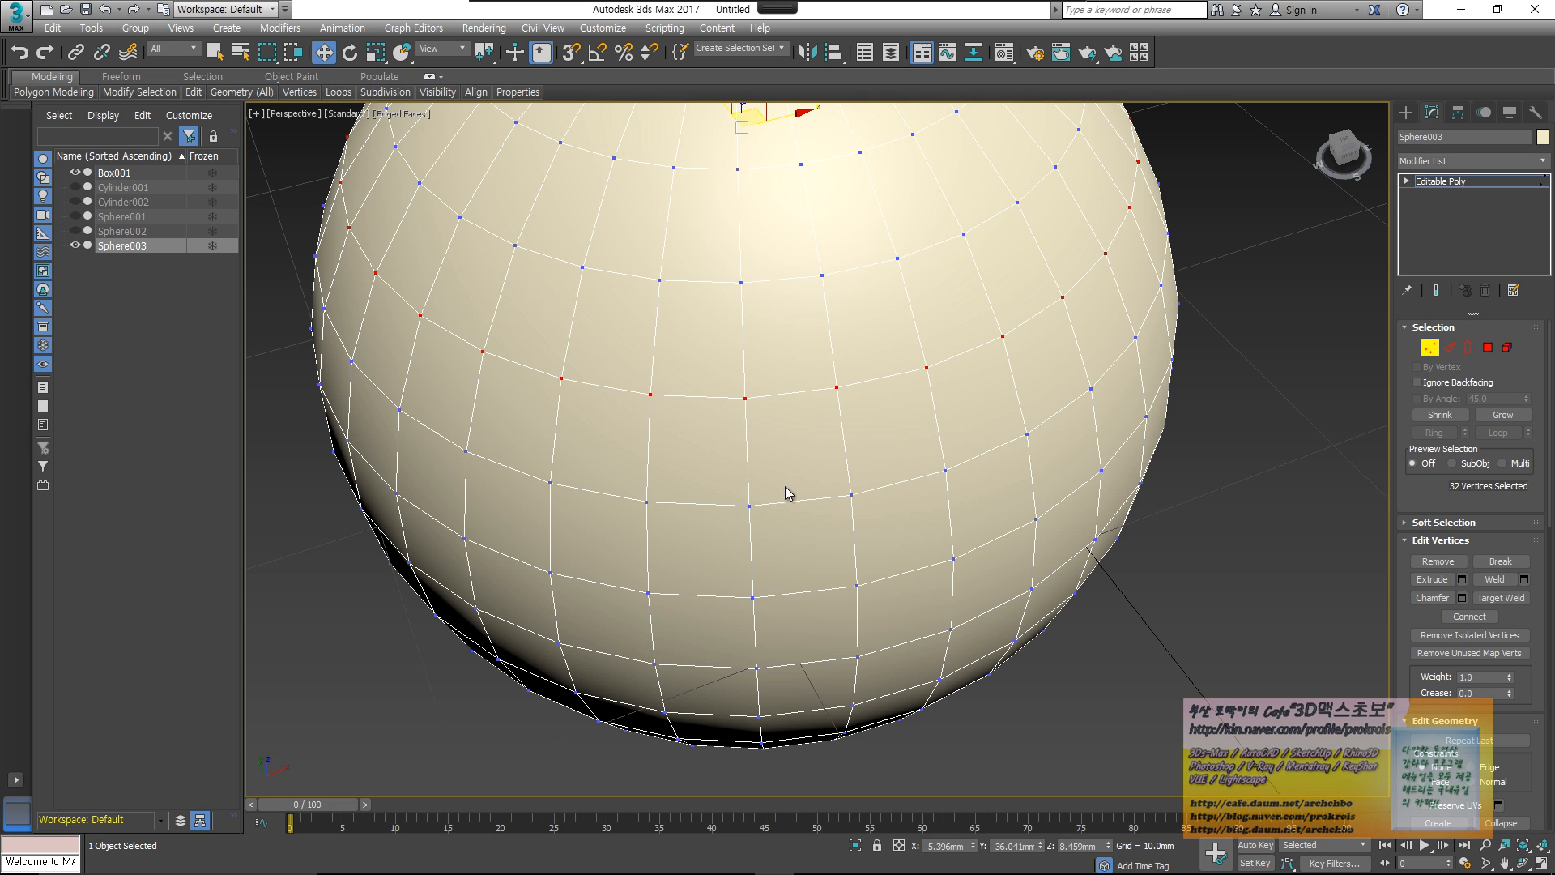
- Select another horizontal vertex loop one row lower on the sphere, and a vertical vertex loop from two vertically adjacent vertices
{"action": "left_click", "coordinate": [746, 507]}
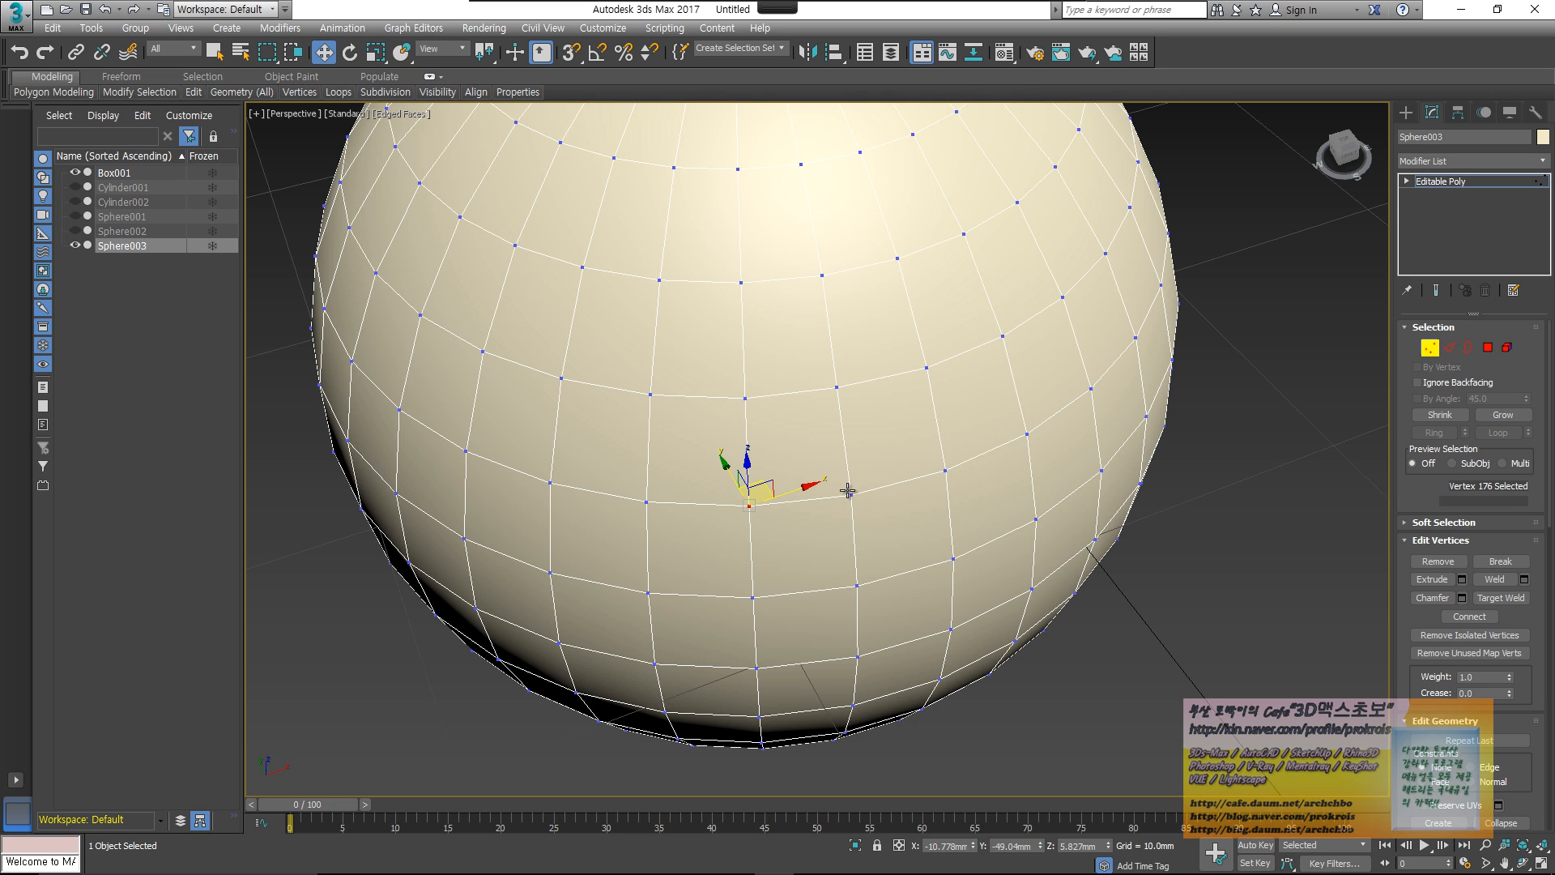
{"action": "mouse_move", "coordinate": [850, 498]}
{"action": "left_click", "coordinate": [852, 497], "text": "shift"}
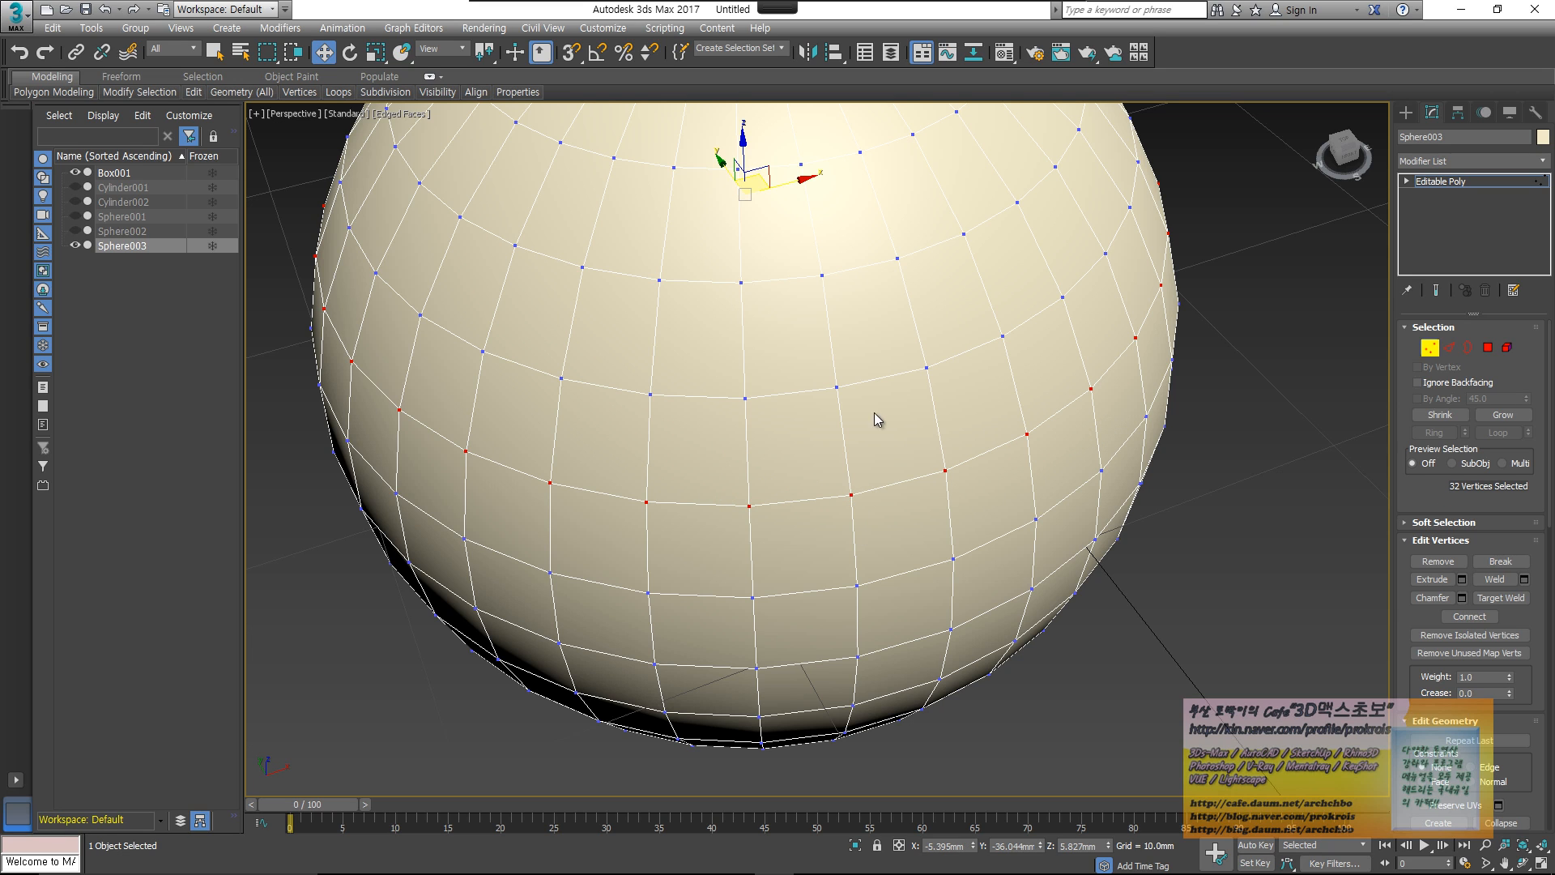
{"action": "left_click", "coordinate": [837, 387]}
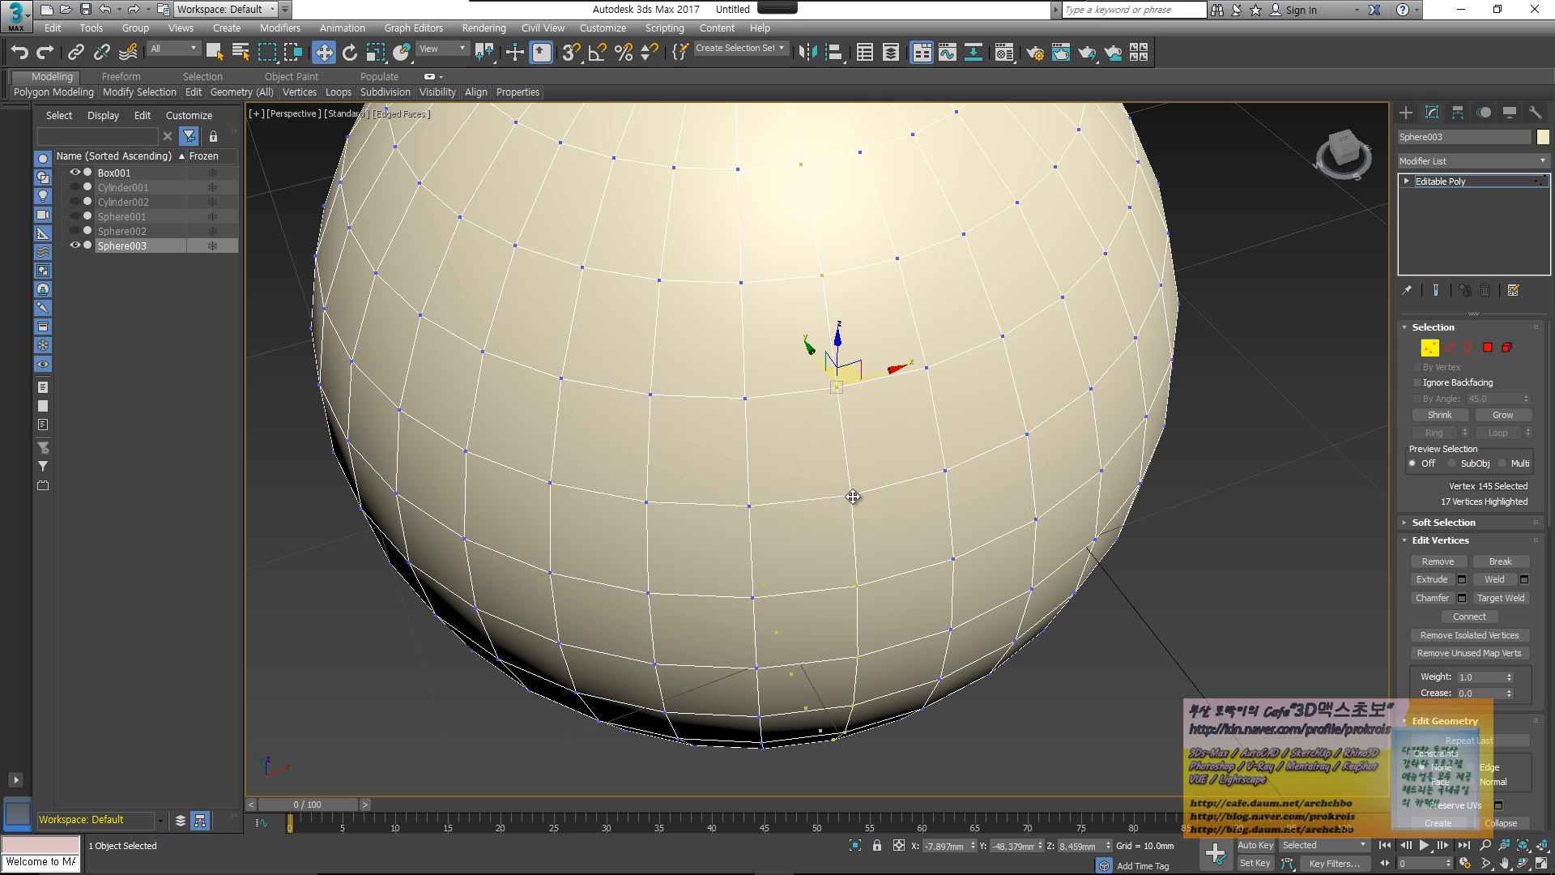
{"action": "left_click", "coordinate": [853, 497], "text": "shift"}
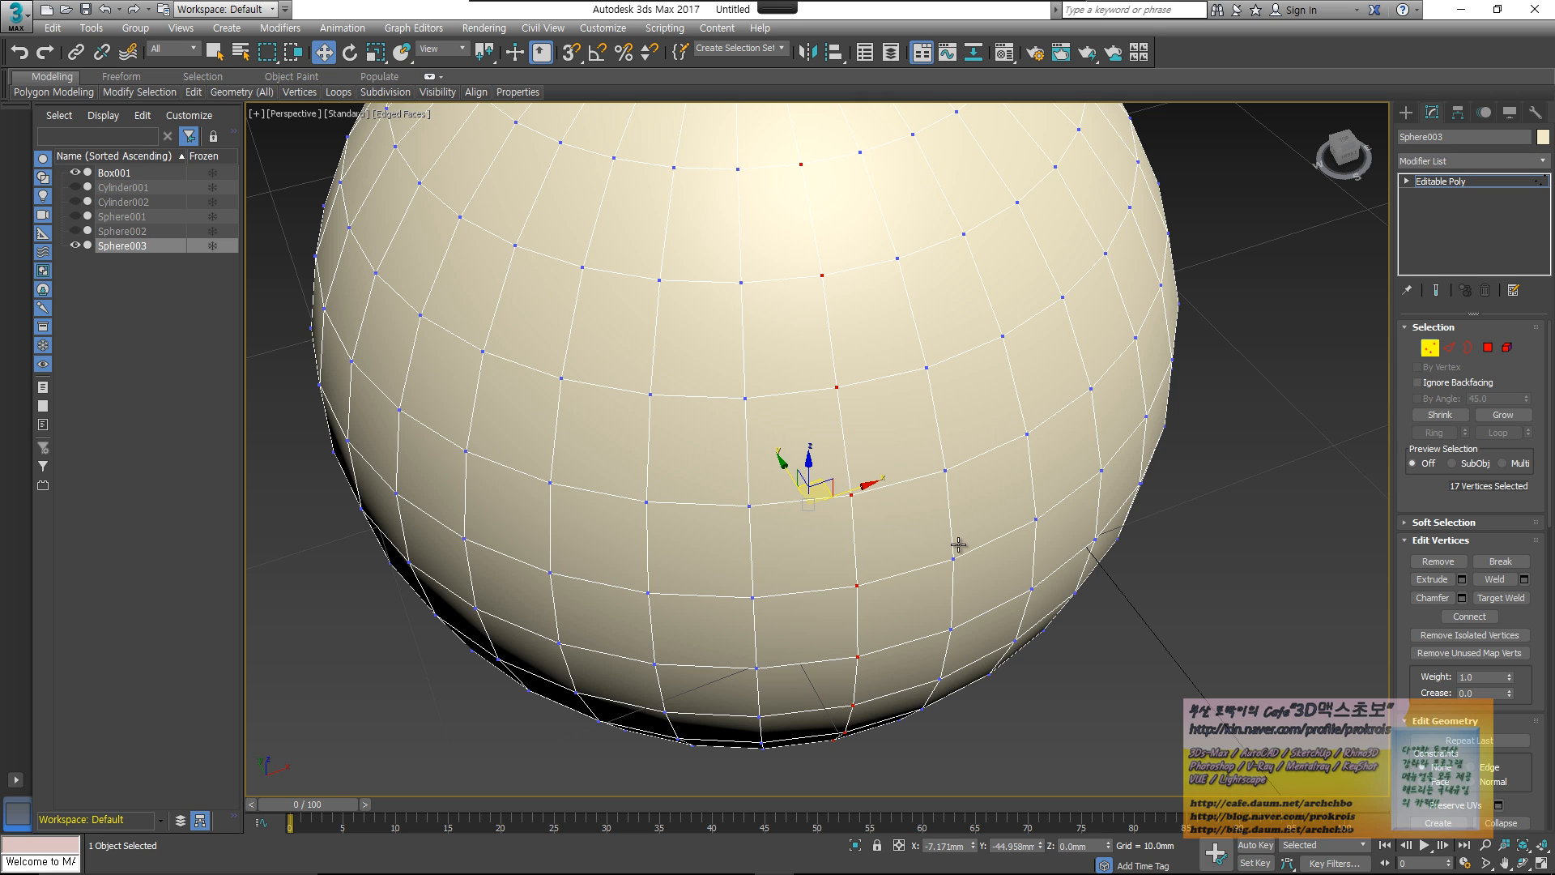
- Enter Edge level and select a horizontal edge loop on the sphere, followed by a pole-to-pole vertical edge loop
{"action": "left_click", "coordinate": [1449, 347]}
{"action": "left_click", "coordinate": [868, 376]}
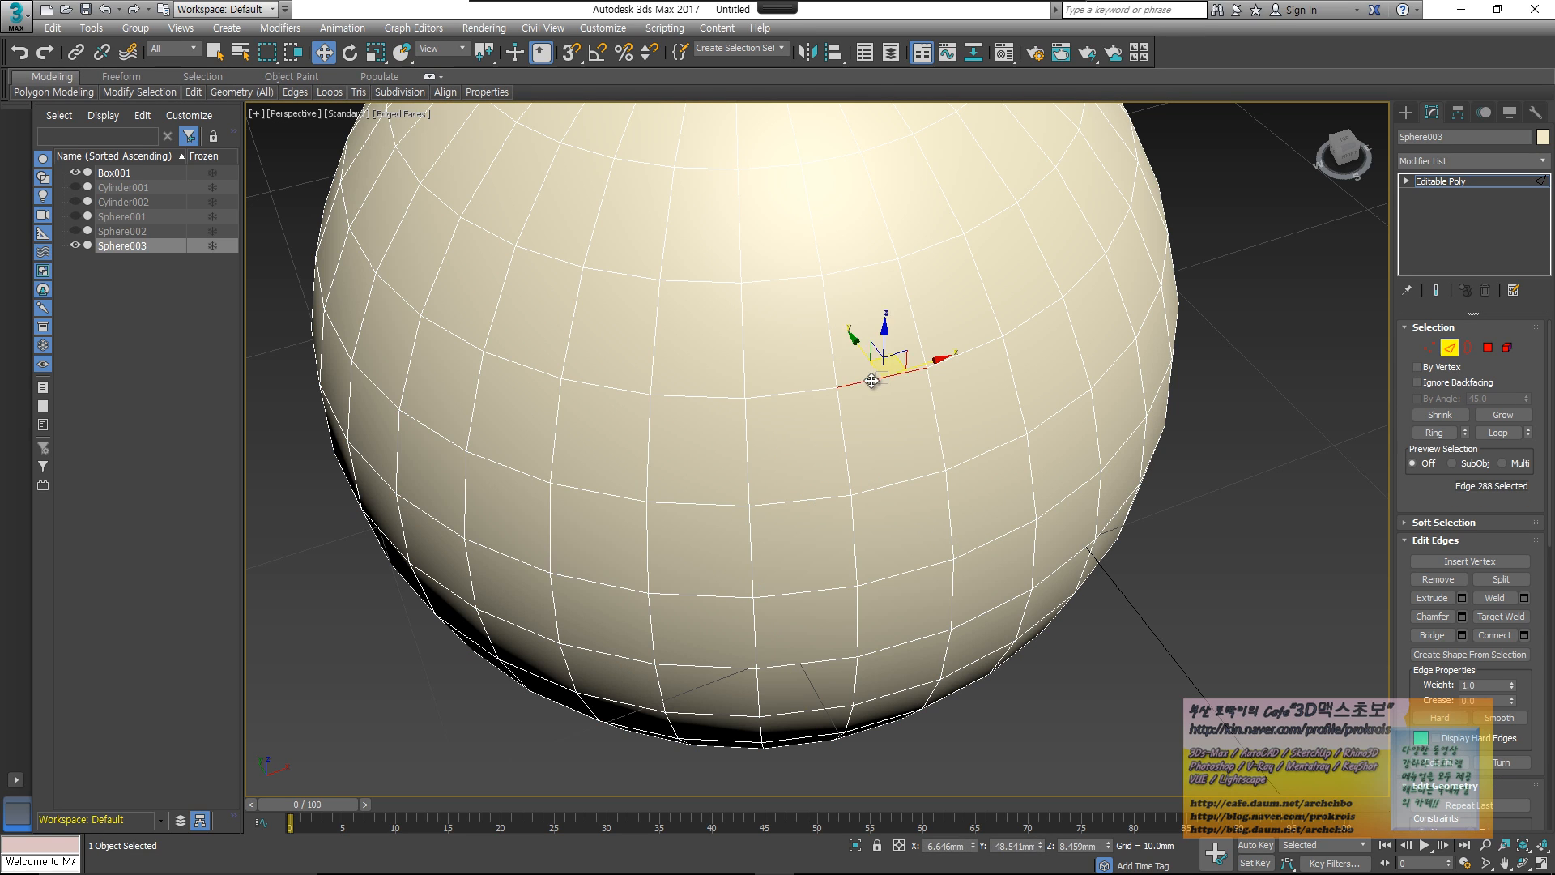
{"action": "left_click", "coordinate": [804, 394], "text": "shift"}
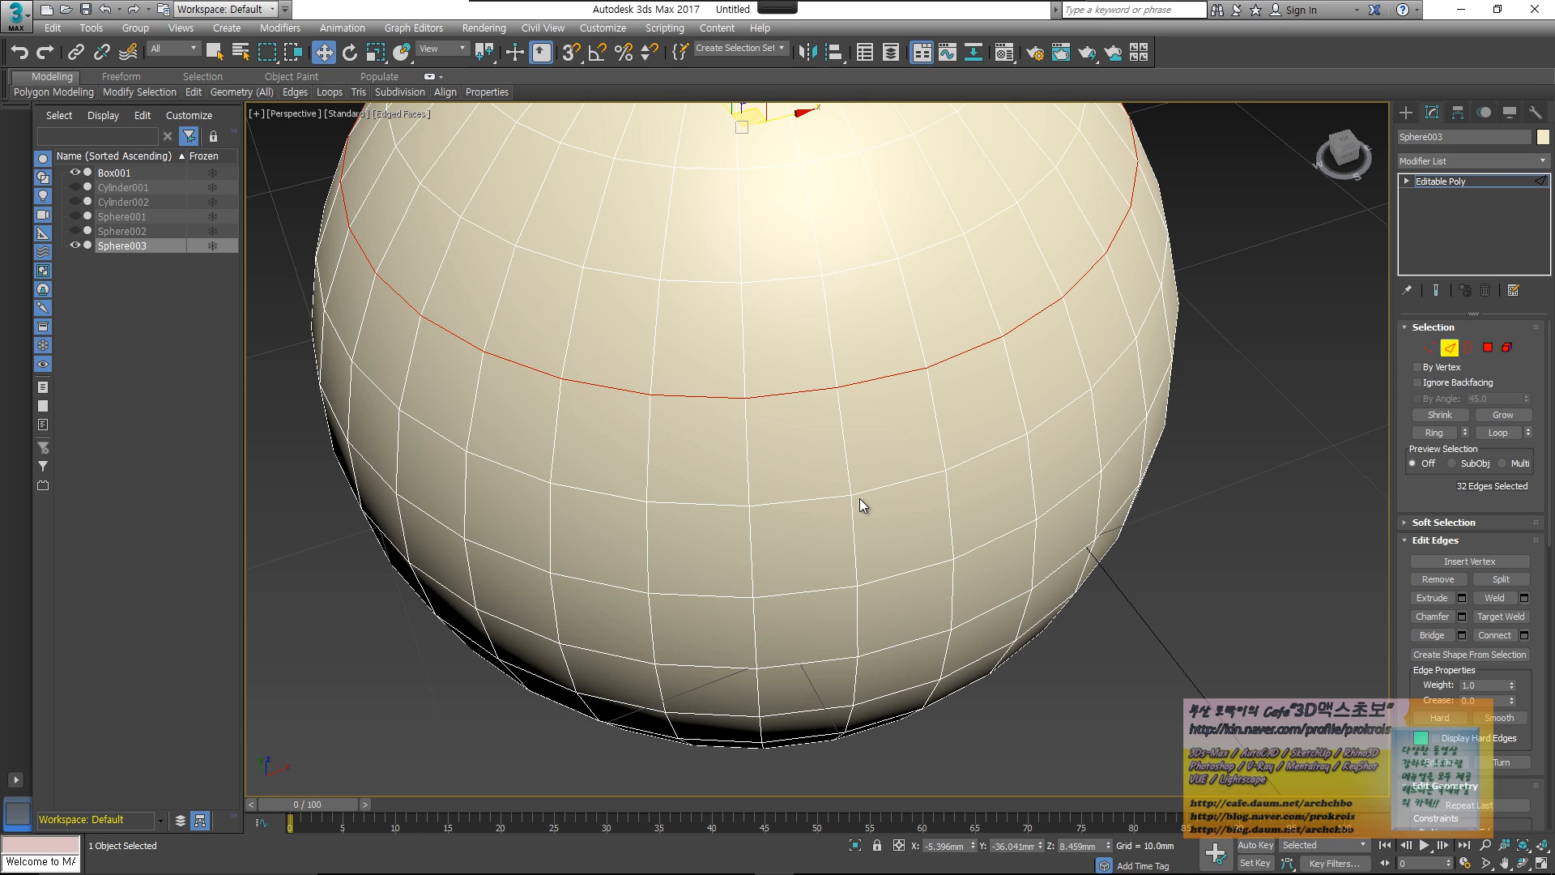
{"action": "left_click", "coordinate": [837, 376]}
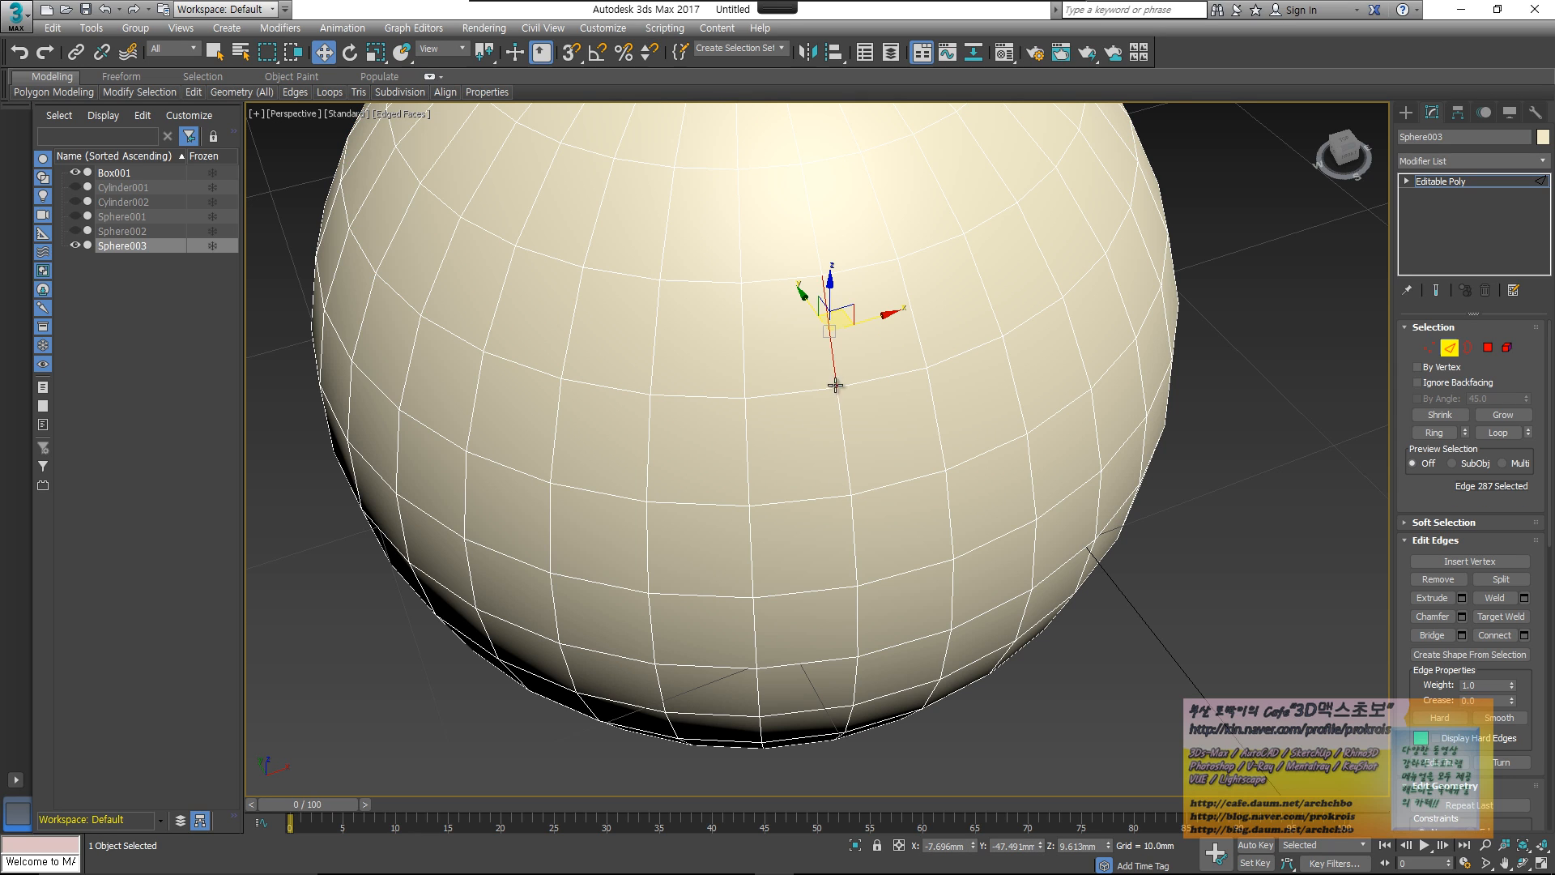
{"action": "double_click", "coordinate": [846, 434]}
{"action": "middle_click_drag", "start_coordinate": [846, 434], "coordinate": [931, 405], "text": "alt"}
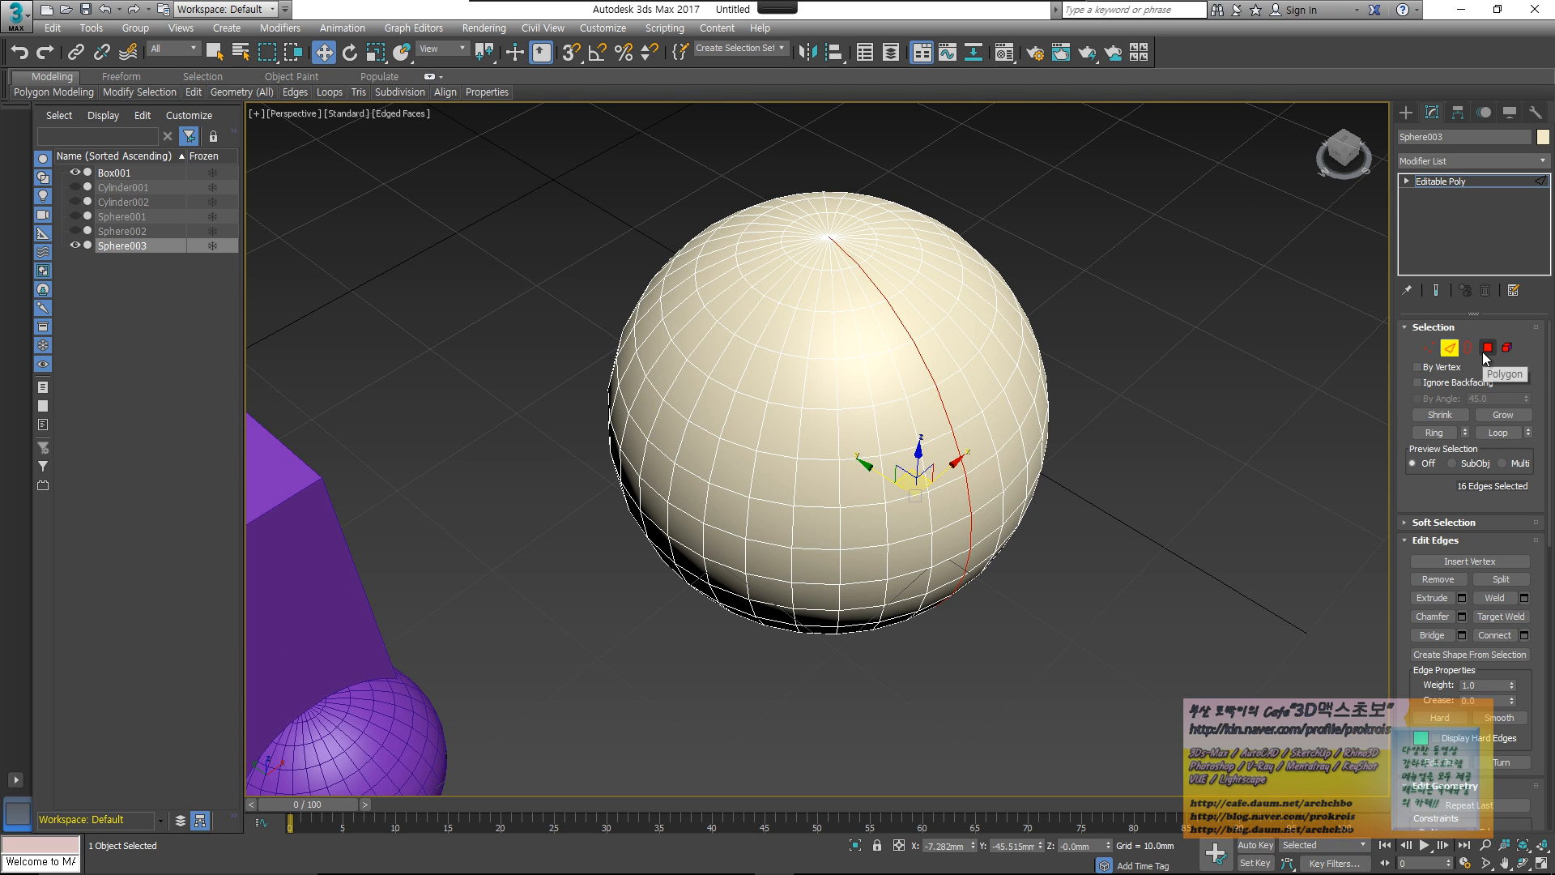
- Enter Polygon level and select a vertical strip of polygons on the sphere from two vertically adjacent faces
{"action": "left_click", "coordinate": [1488, 347]}
{"action": "left_click", "coordinate": [927, 414]}
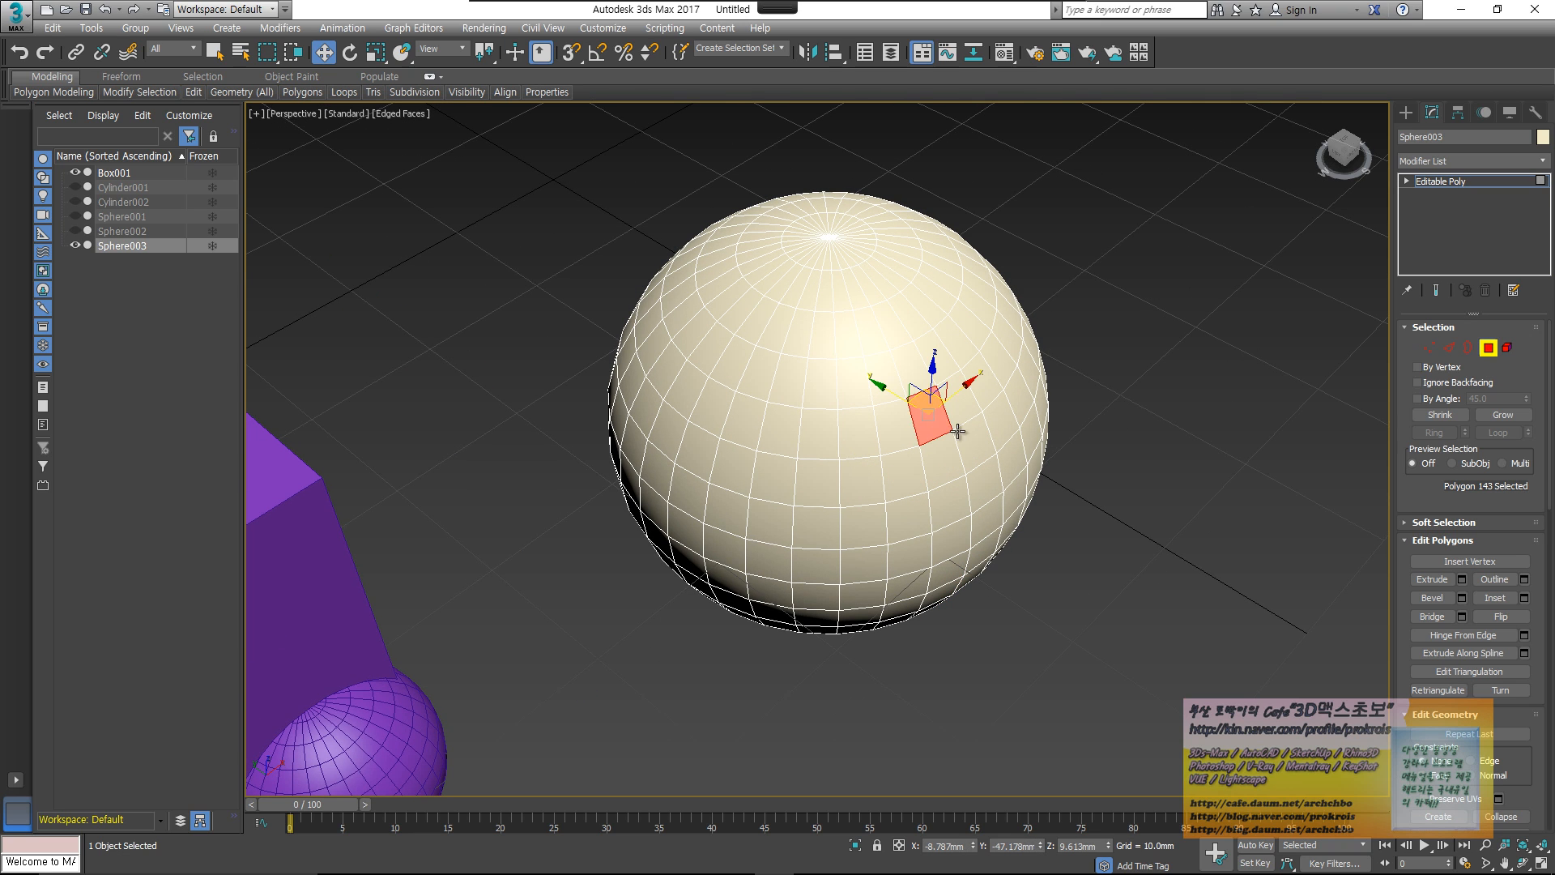
{"action": "left_click", "coordinate": [902, 431], "text": "shift"}
{"action": "left_click", "coordinate": [943, 470]}
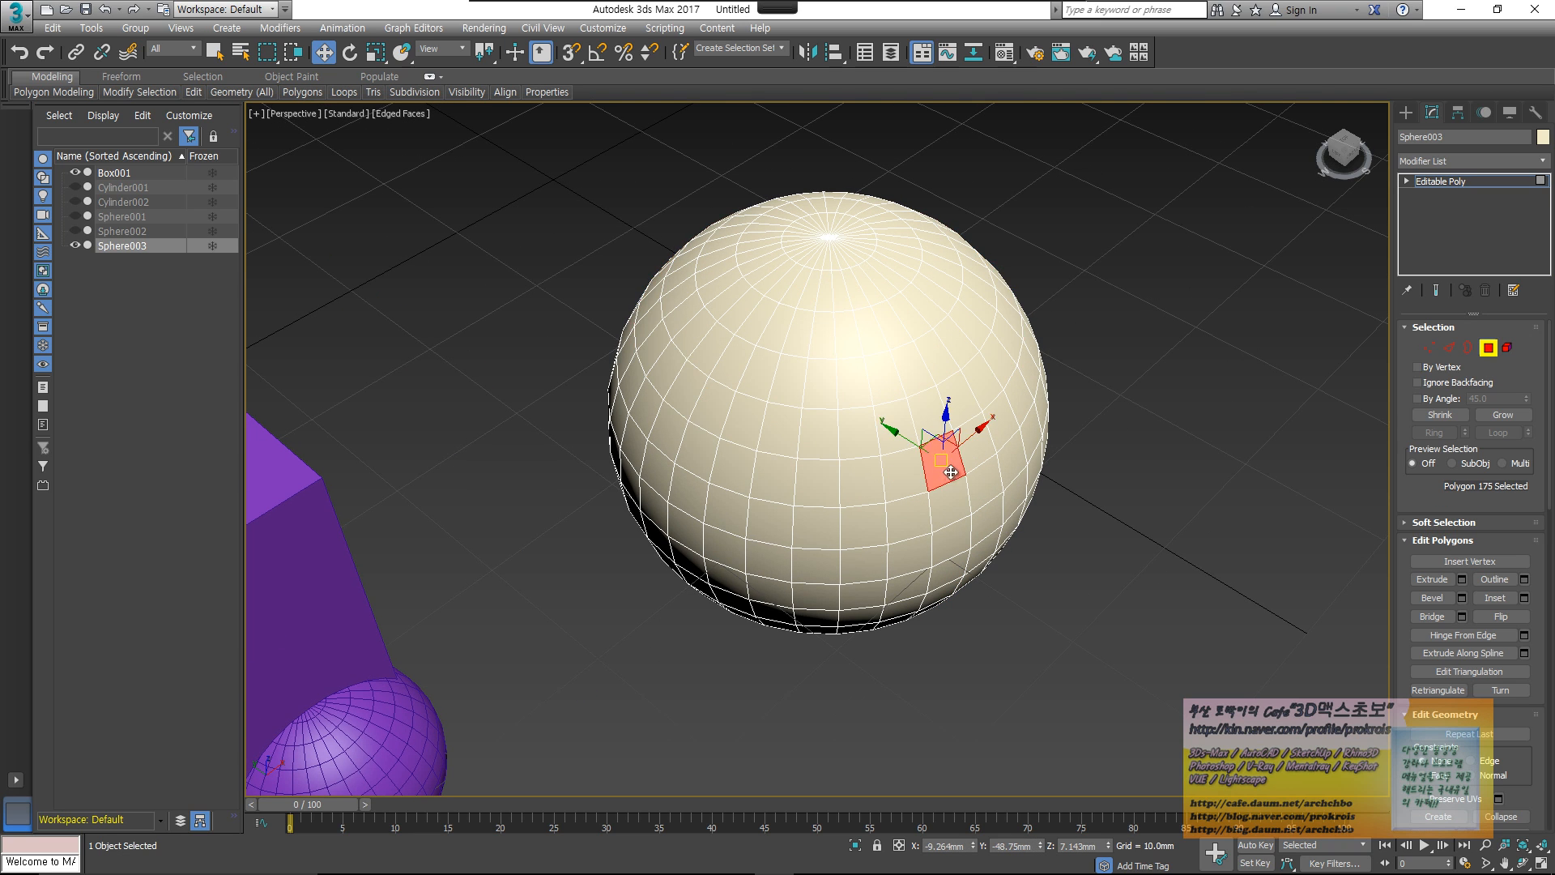
{"action": "left_click", "coordinate": [923, 418], "text": "shift"}
{"action": "mouse_move", "coordinate": [928, 454]}
{"action": "middle_mouse_down", "text": "alt"}
{"action": "mouse_move", "coordinate": [920, 518]}
{"action": "mouse_move", "coordinate": [921, 458]}
{"action": "mouse_move", "coordinate": [907, 453]}
{"action": "middle_mouse_up", "text": "alt"}
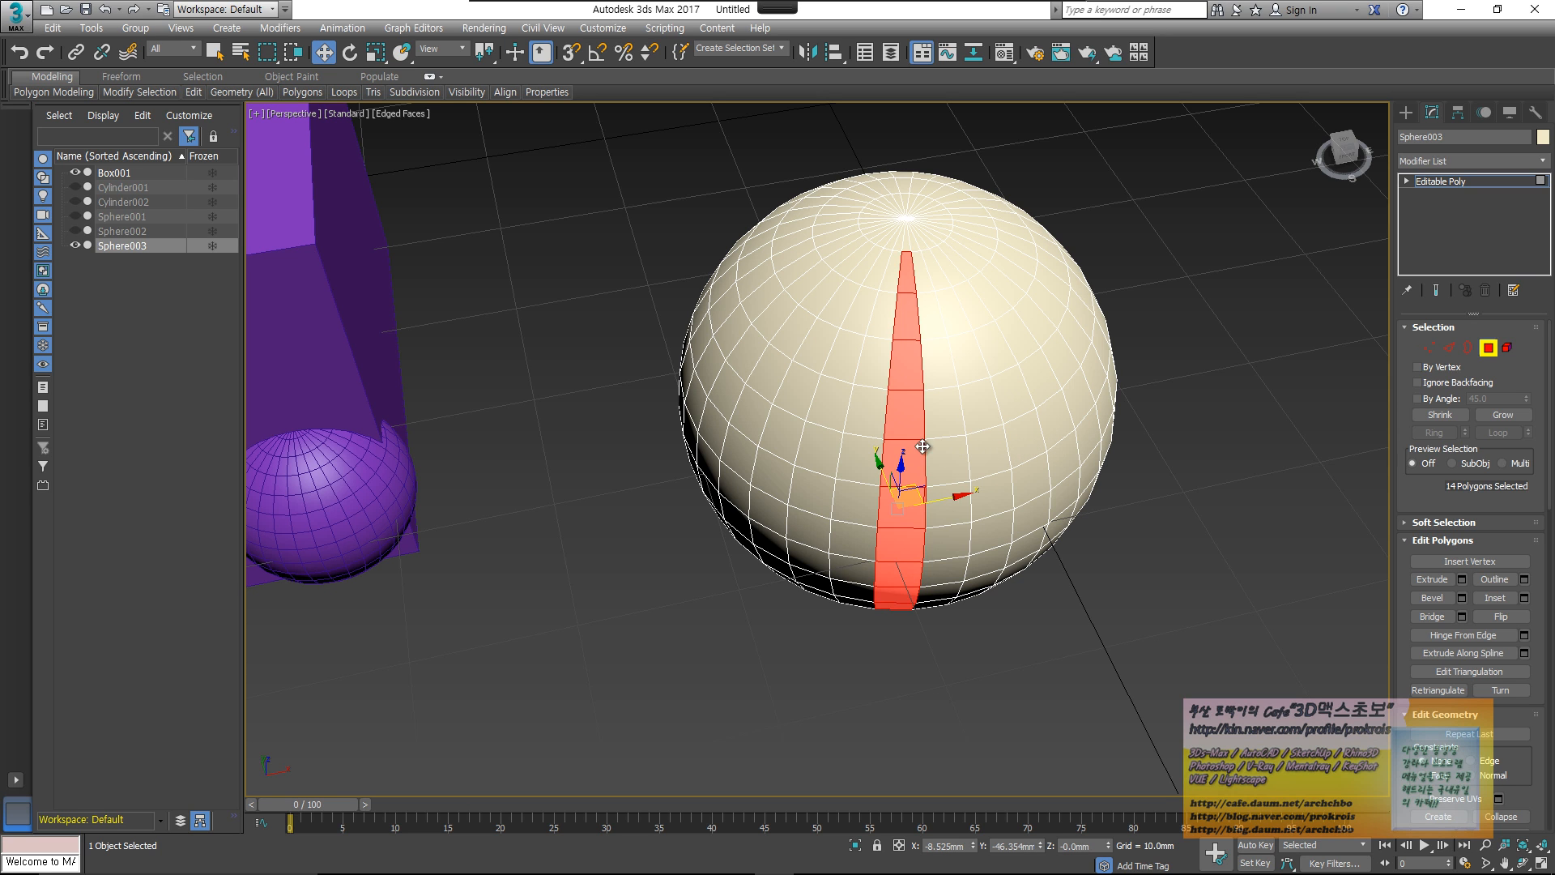
{"action": "middle_click_drag", "start_coordinate": [805, 431], "coordinate": [746, 465]}
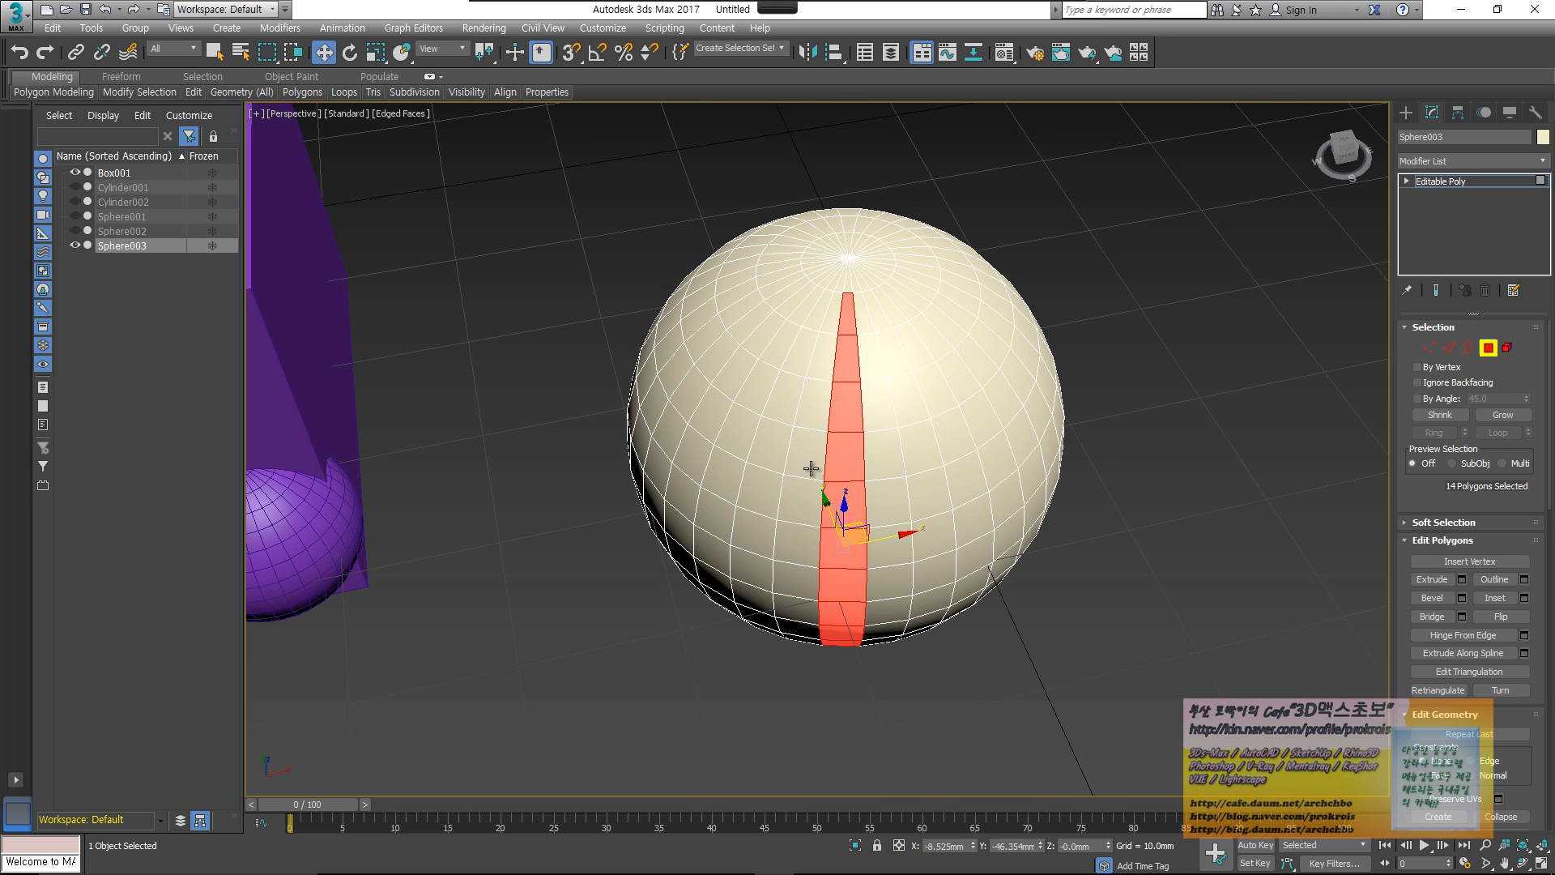
{"action": "middle_click_drag", "start_coordinate": [917, 468], "coordinate": [880, 439], "text": "alt"}
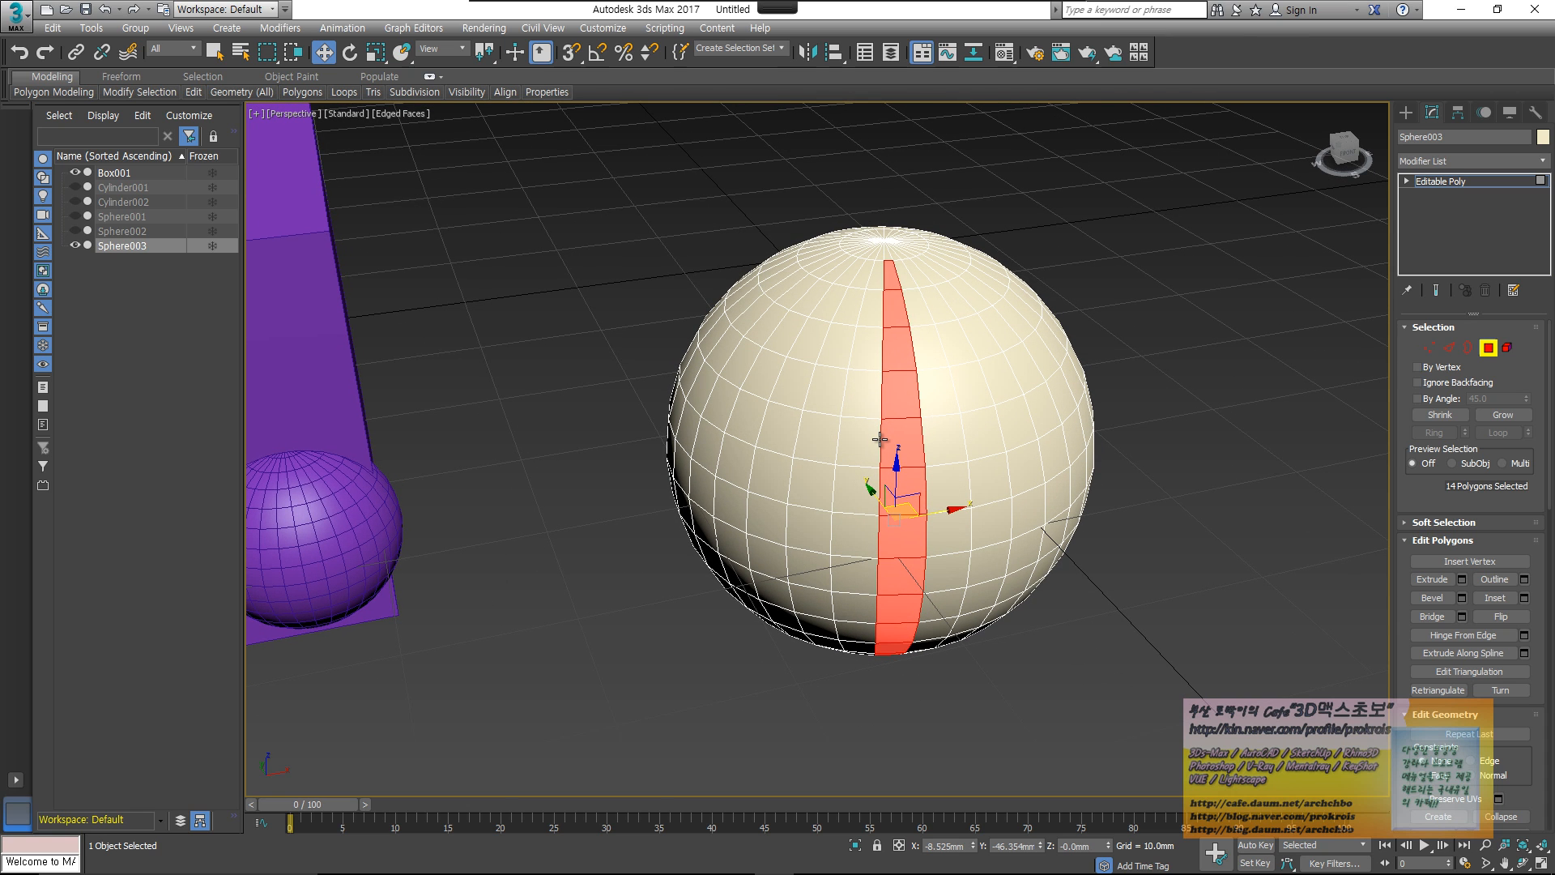
- Compare the sphere's selections at Vertex, Edge, Polygon and Element levels, and return to object level
{"action": "left_click", "coordinate": [1428, 349]}
{"action": "left_click", "coordinate": [1451, 349]}
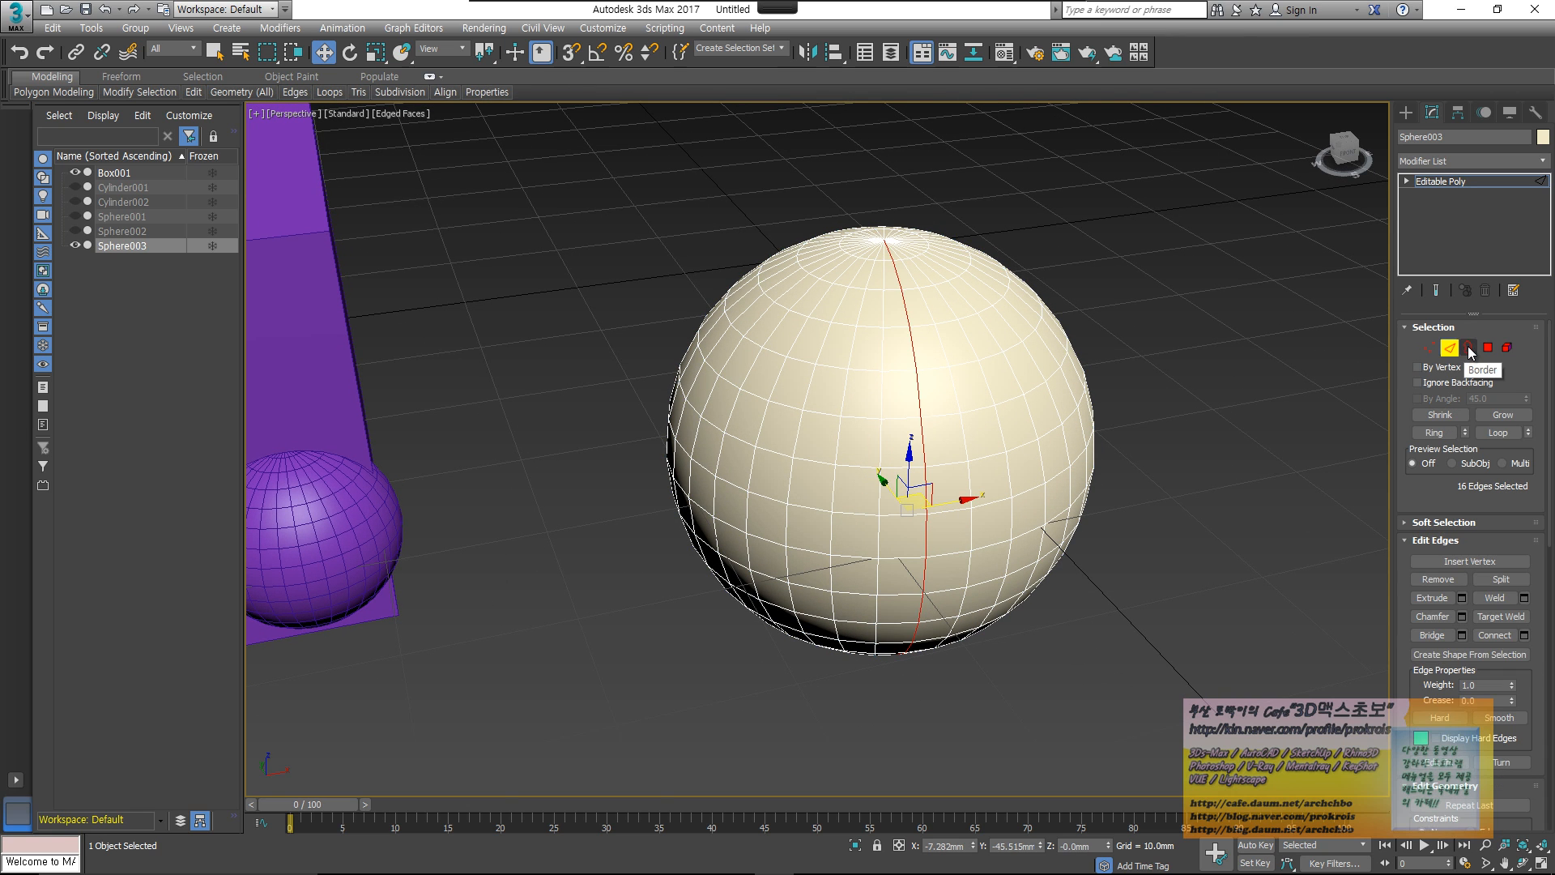
{"action": "left_click", "coordinate": [1488, 347]}
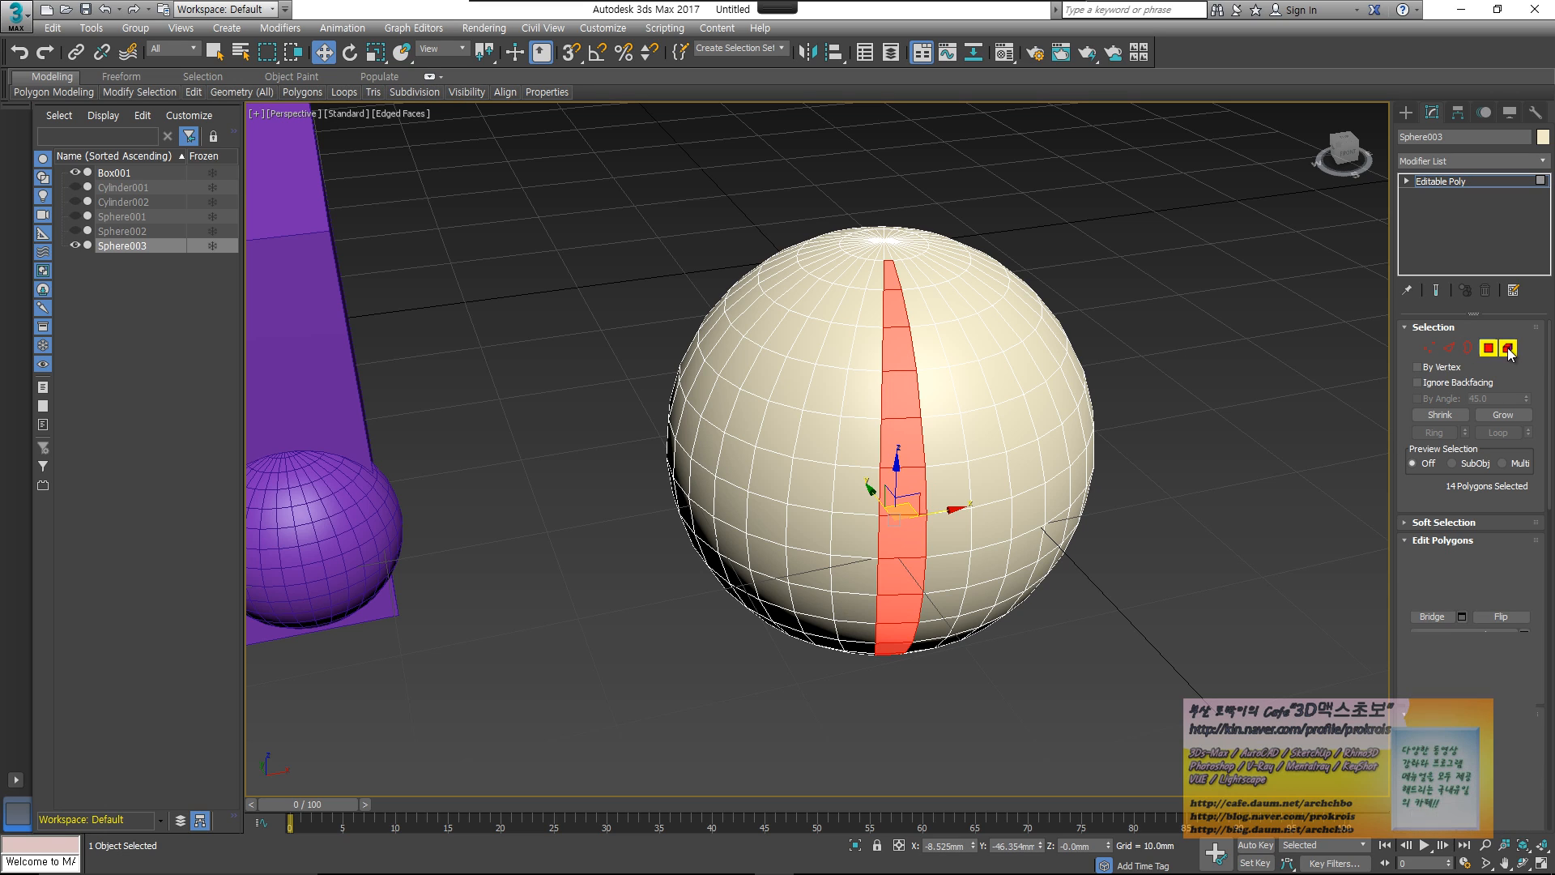
{"action": "left_click", "coordinate": [1508, 348]}
{"action": "middle_click_drag", "start_coordinate": [1223, 382], "coordinate": [1238, 412], "text": "alt"}
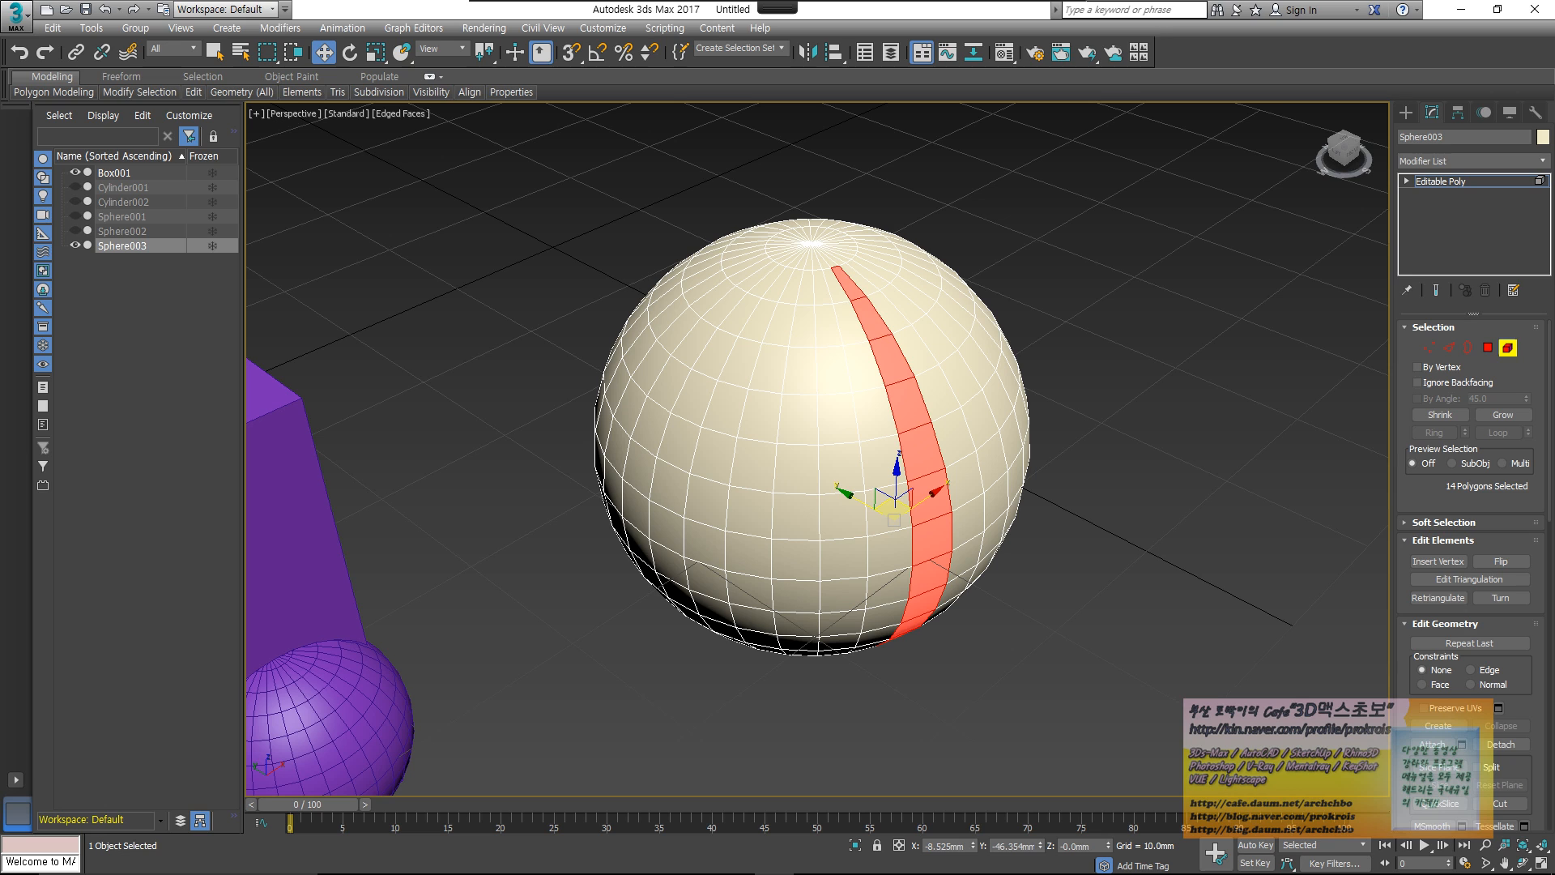
{"action": "left_click", "coordinate": [1508, 348]}
- Switch to the Front view and delete the box and the sphere
{"action": "middle_click_drag", "start_coordinate": [1196, 433], "coordinate": [974, 521], "text": "alt"}
{"action": "scroll", "coordinate": [921, 461], "scroll_direction": "down", "scroll_amount": 3}
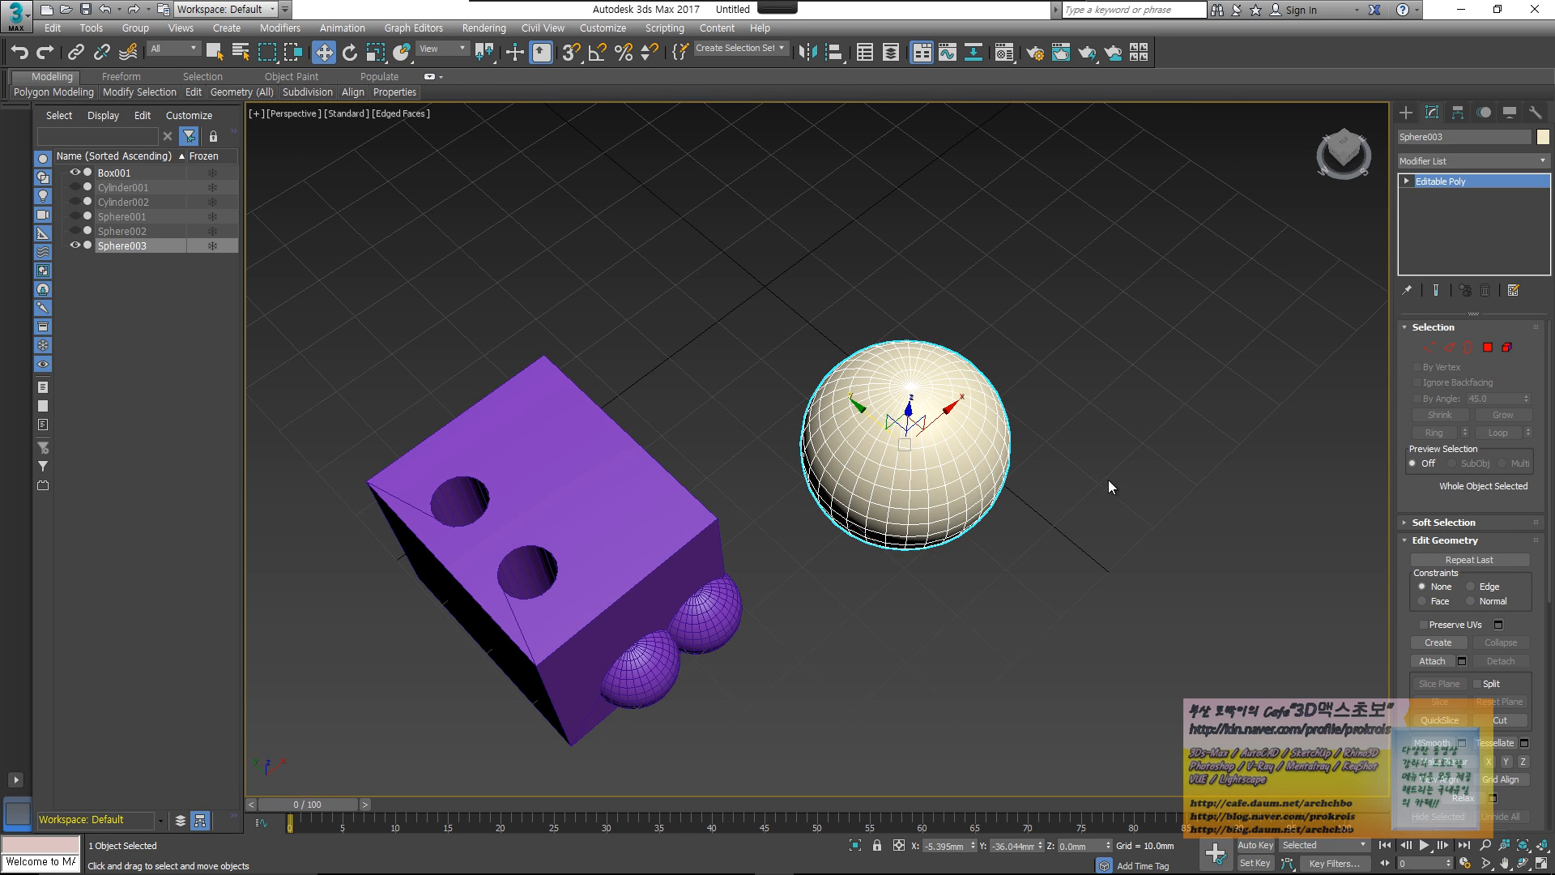
{"action": "scroll", "coordinate": [1126, 388], "scroll_direction": "down", "scroll_amount": 4}
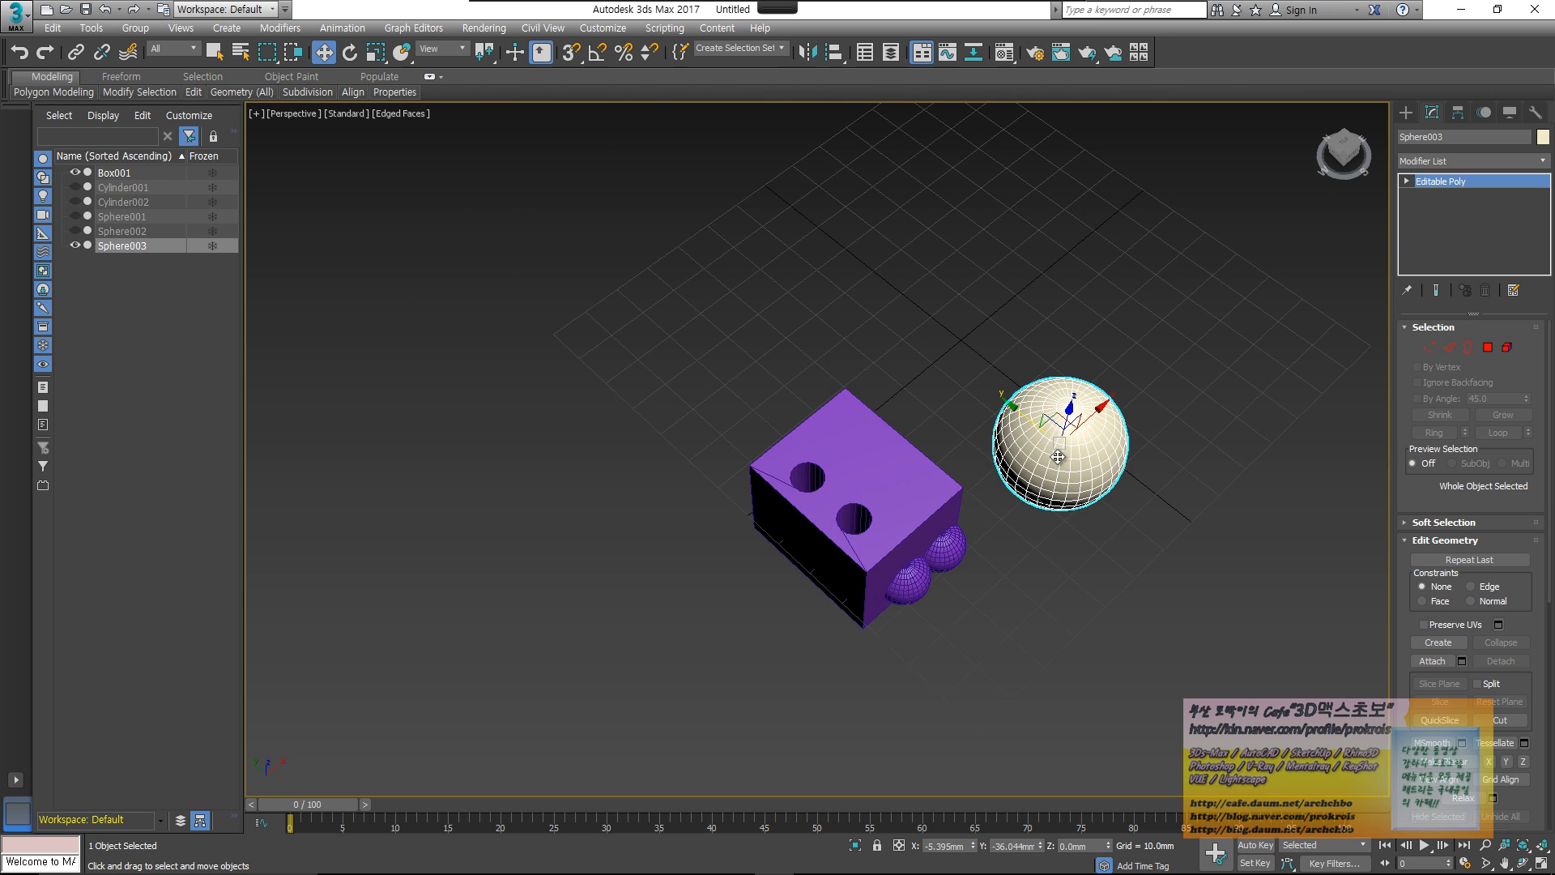
{"action": "middle_click_drag", "start_coordinate": [1053, 457], "coordinate": [911, 477]}
{"action": "left_click", "coordinate": [1406, 112]}
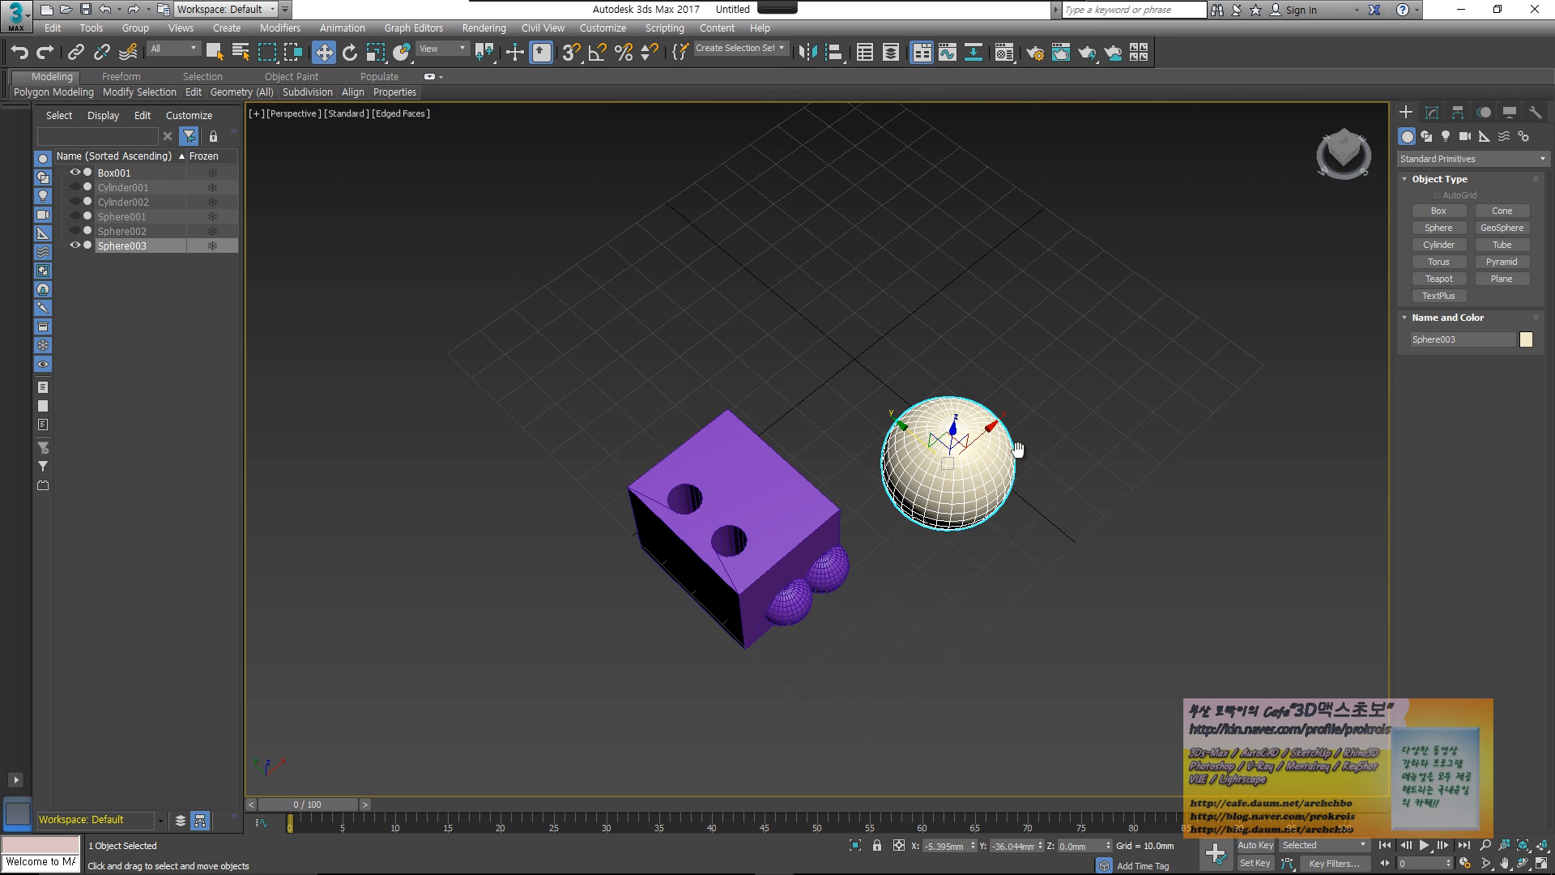
{"action": "mouse_move", "coordinate": [1045, 425]}
{"action": "middle_mouse_down"}
{"action": "mouse_move", "coordinate": [1019, 444]}
{"action": "mouse_move", "coordinate": [1034, 447]}
{"action": "middle_mouse_up"}
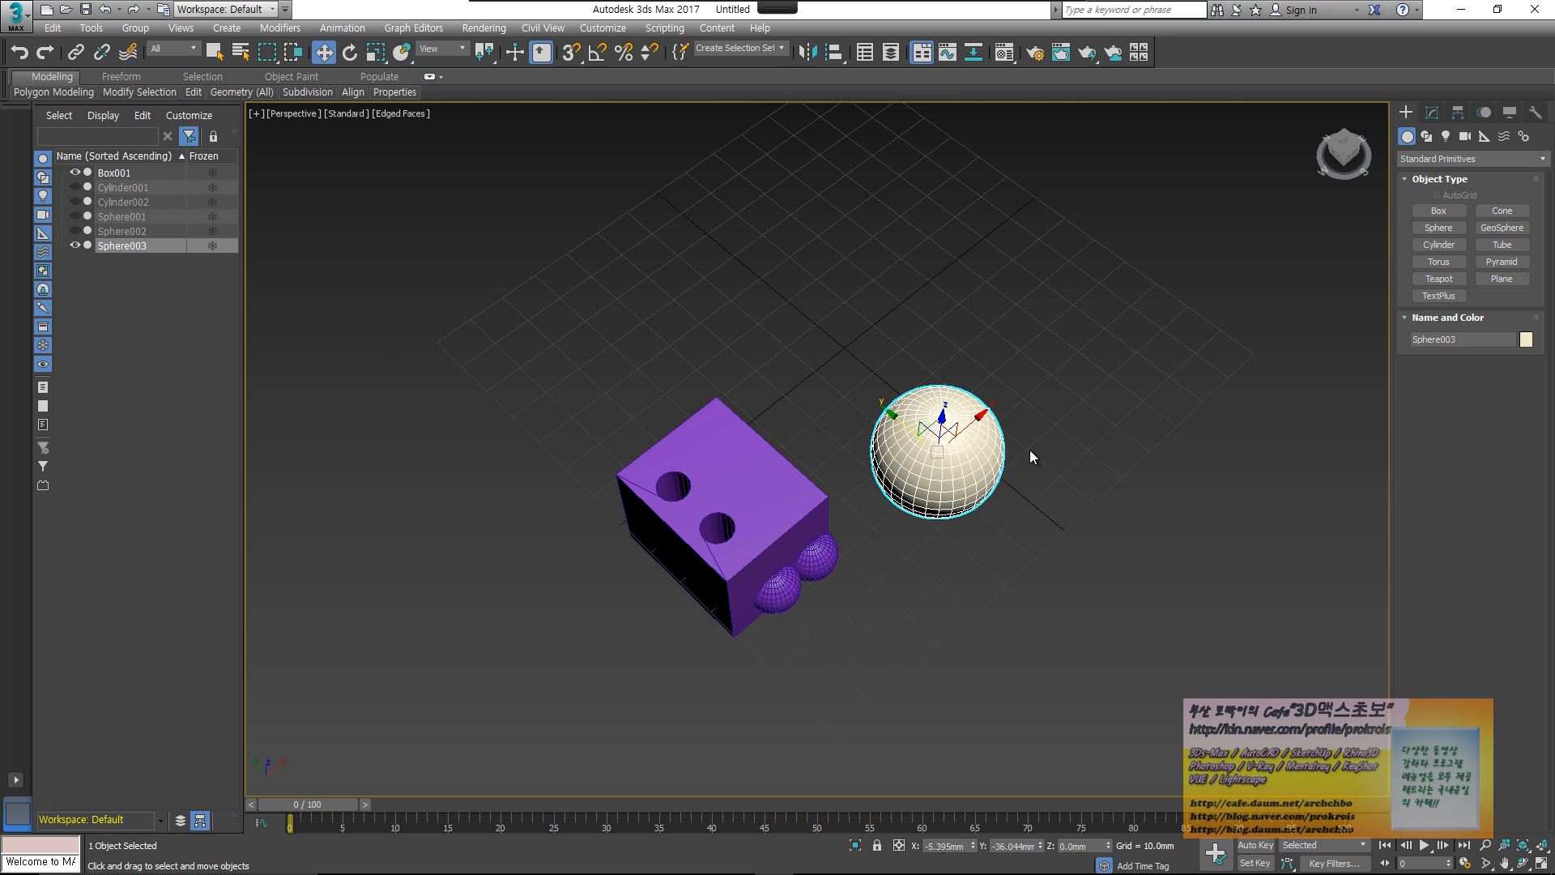
{"action": "key", "text": "f"}
{"action": "left_click_drag", "start_coordinate": [1005, 567], "coordinate": [676, 348]}
{"action": "key", "text": "Delete"}
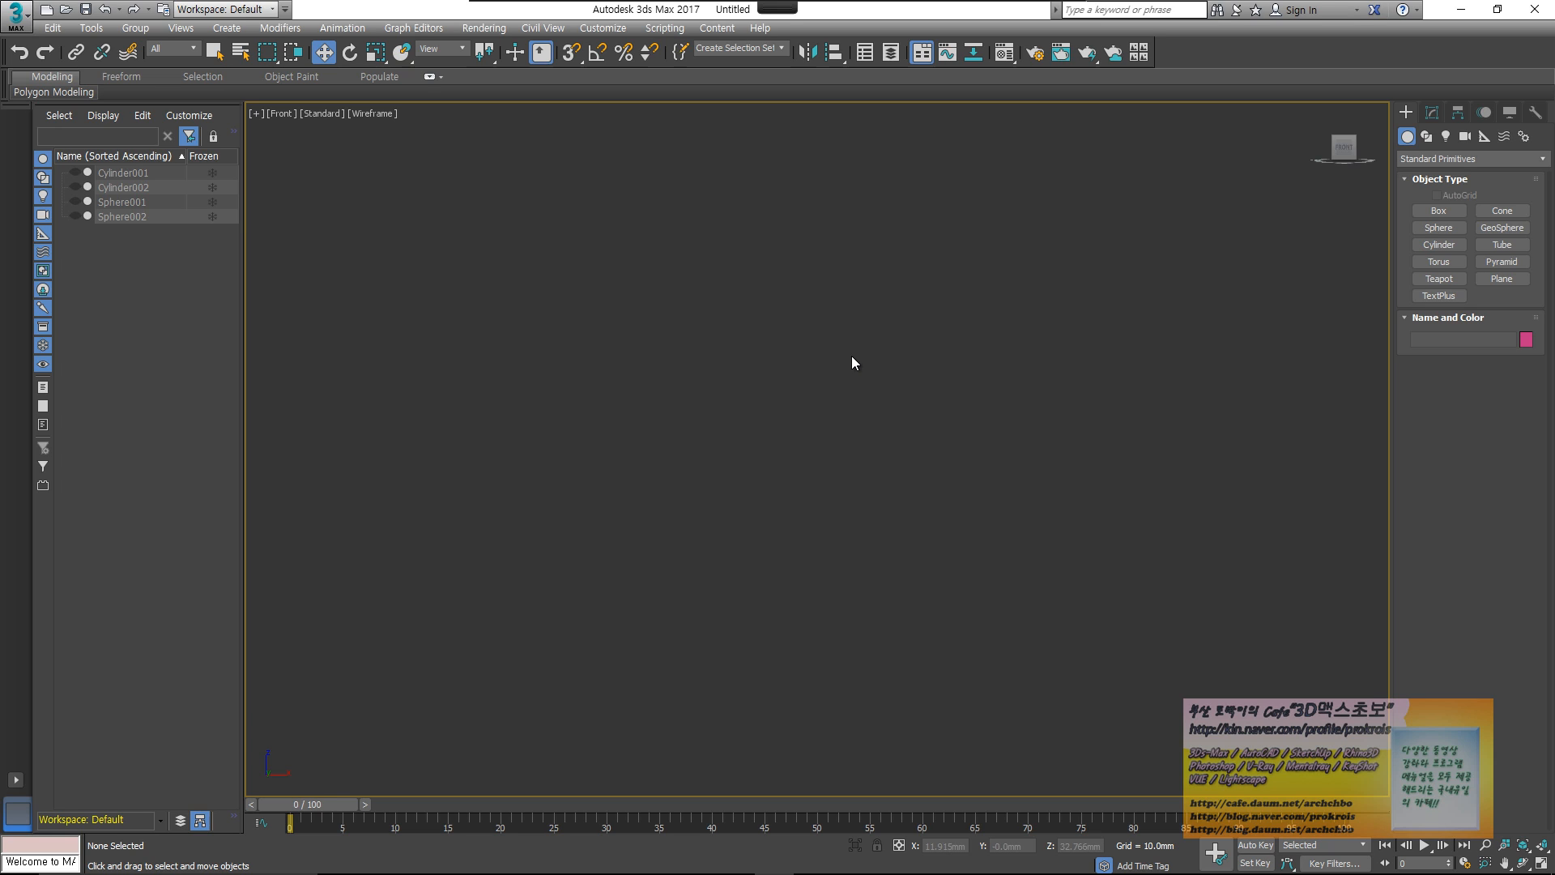
- Draw a rectangle about 203 mm wide and 146 mm long, and a small one about 8.5 by 8.8 mm to its right
{"action": "left_click", "coordinate": [1428, 137]}
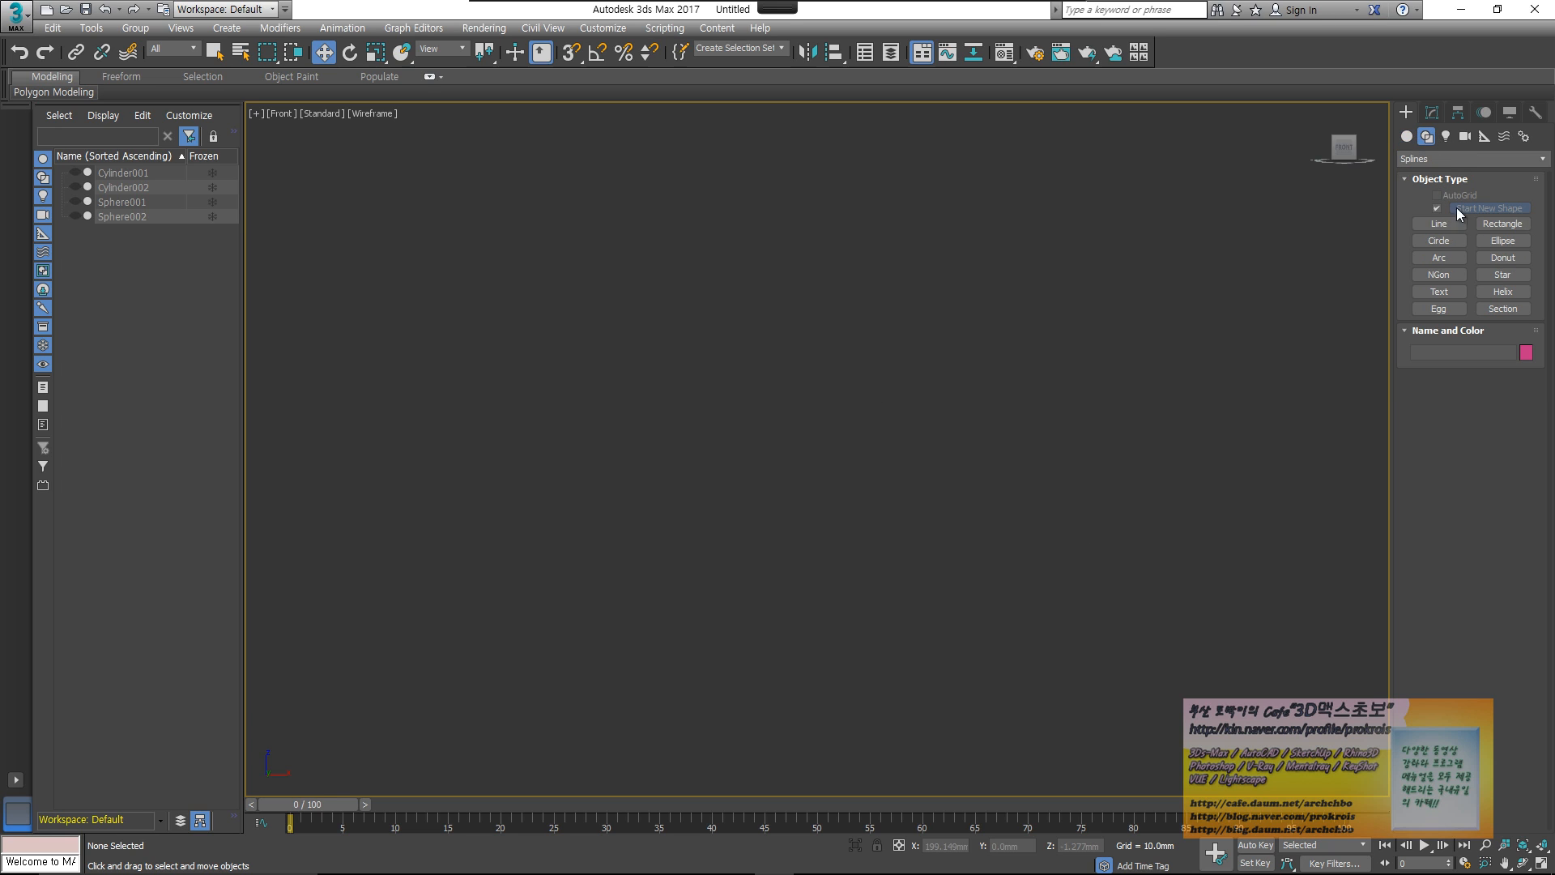
{"action": "left_click", "coordinate": [1503, 224]}
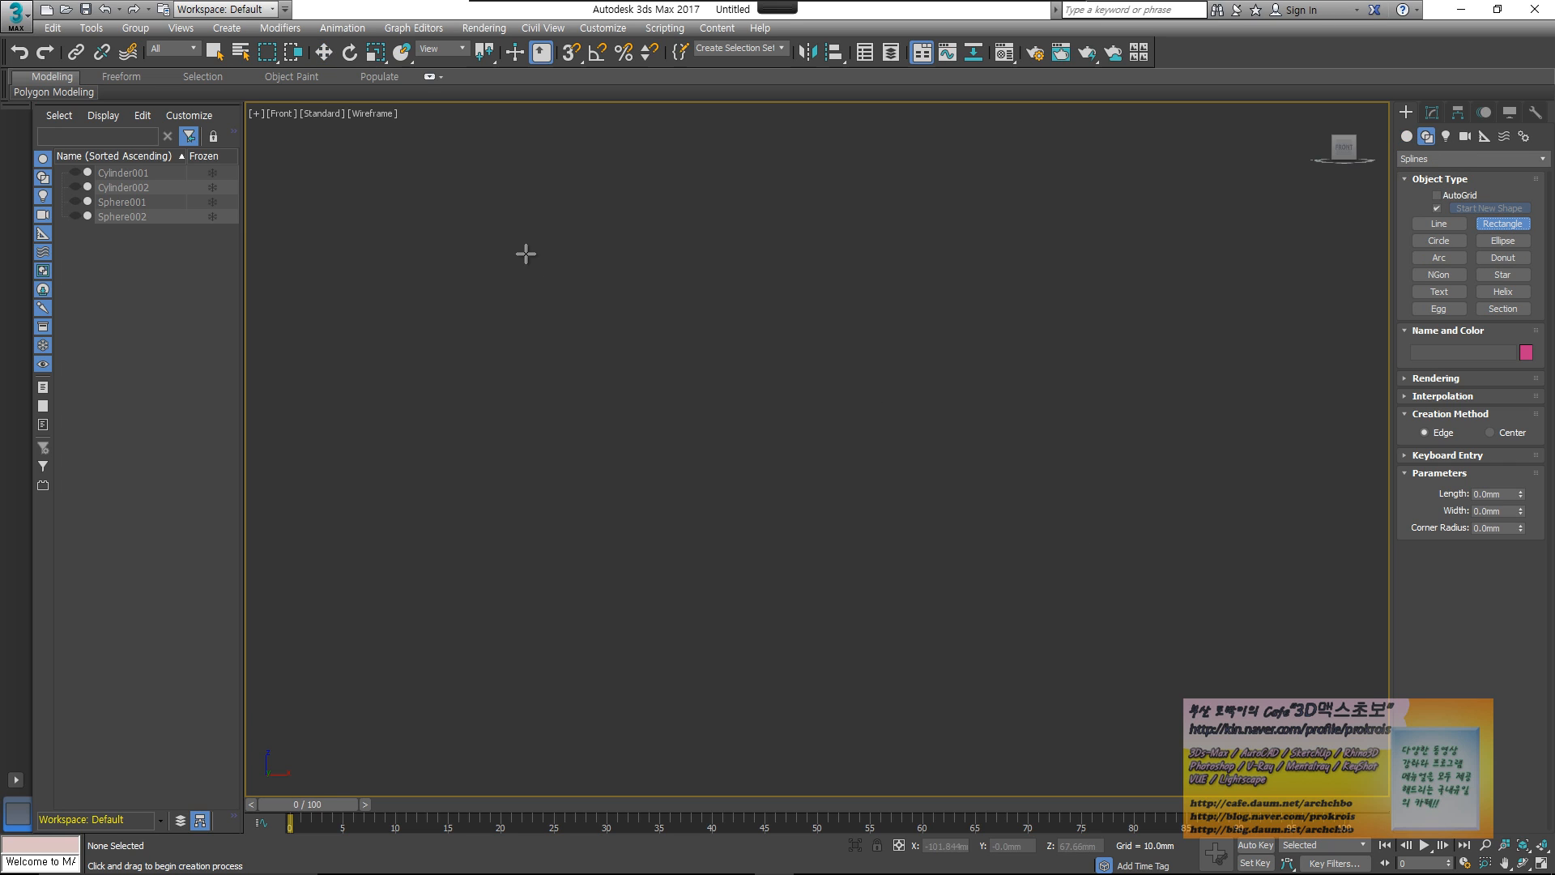
{"action": "left_click_drag", "start_coordinate": [527, 253], "coordinate": [1106, 669]}
{"action": "middle_click_drag", "start_coordinate": [1009, 516], "coordinate": [847, 445]}
{"action": "left_click_drag", "start_coordinate": [1042, 355], "coordinate": [1065, 379]}
{"action": "key", "text": "w"}
- Convert the small rectangle to an Editable Spline
{"action": "left_click", "coordinate": [1434, 111]}
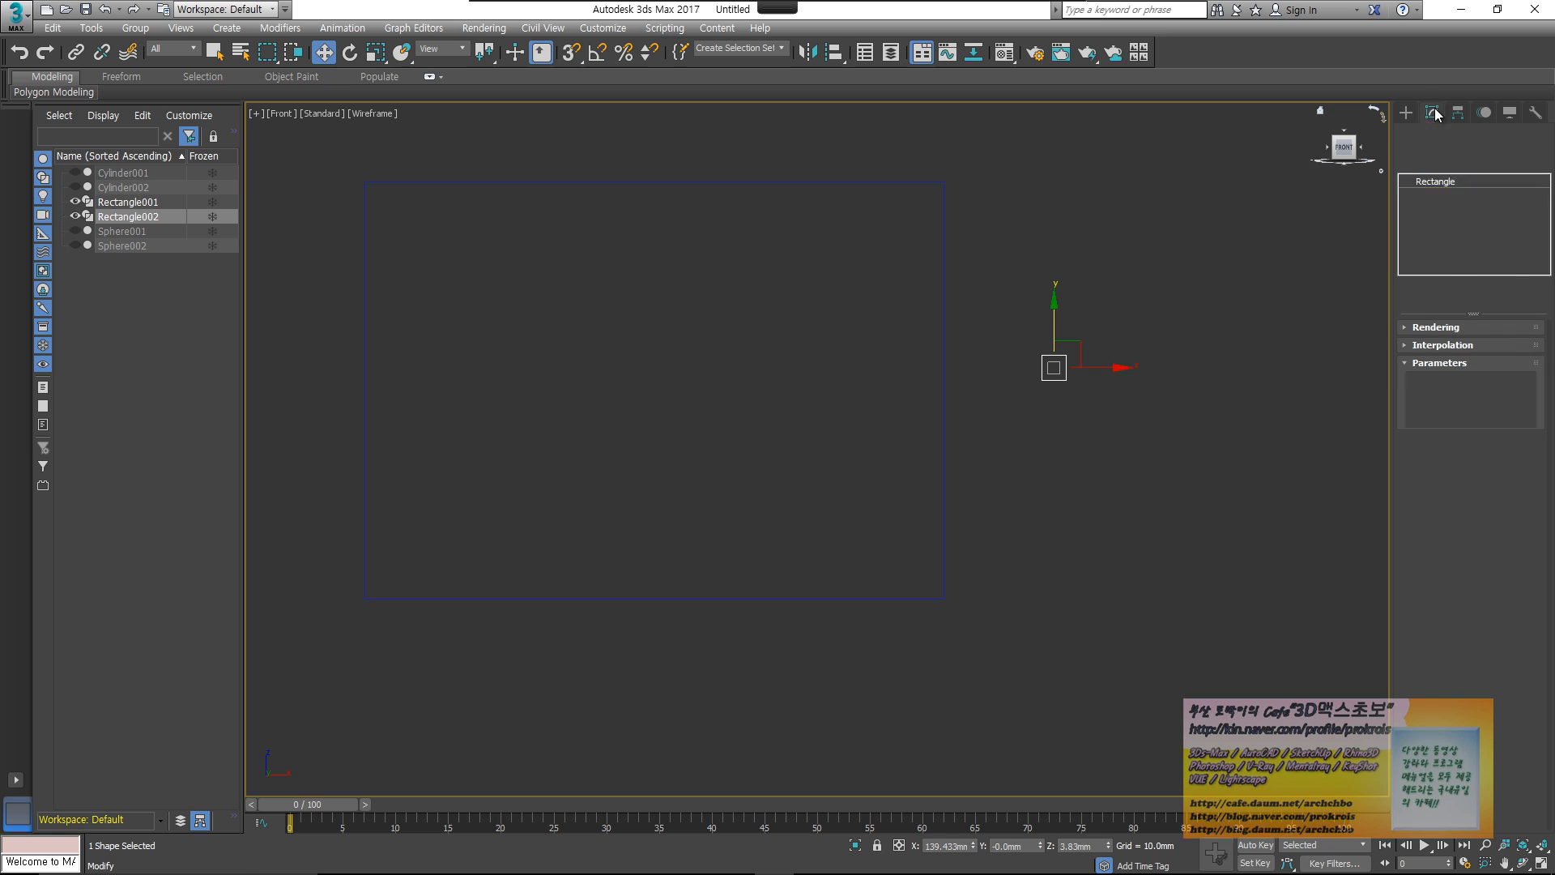
{"action": "right_click", "coordinate": [1431, 226]}
{"action": "left_click", "coordinate": [1504, 332]}
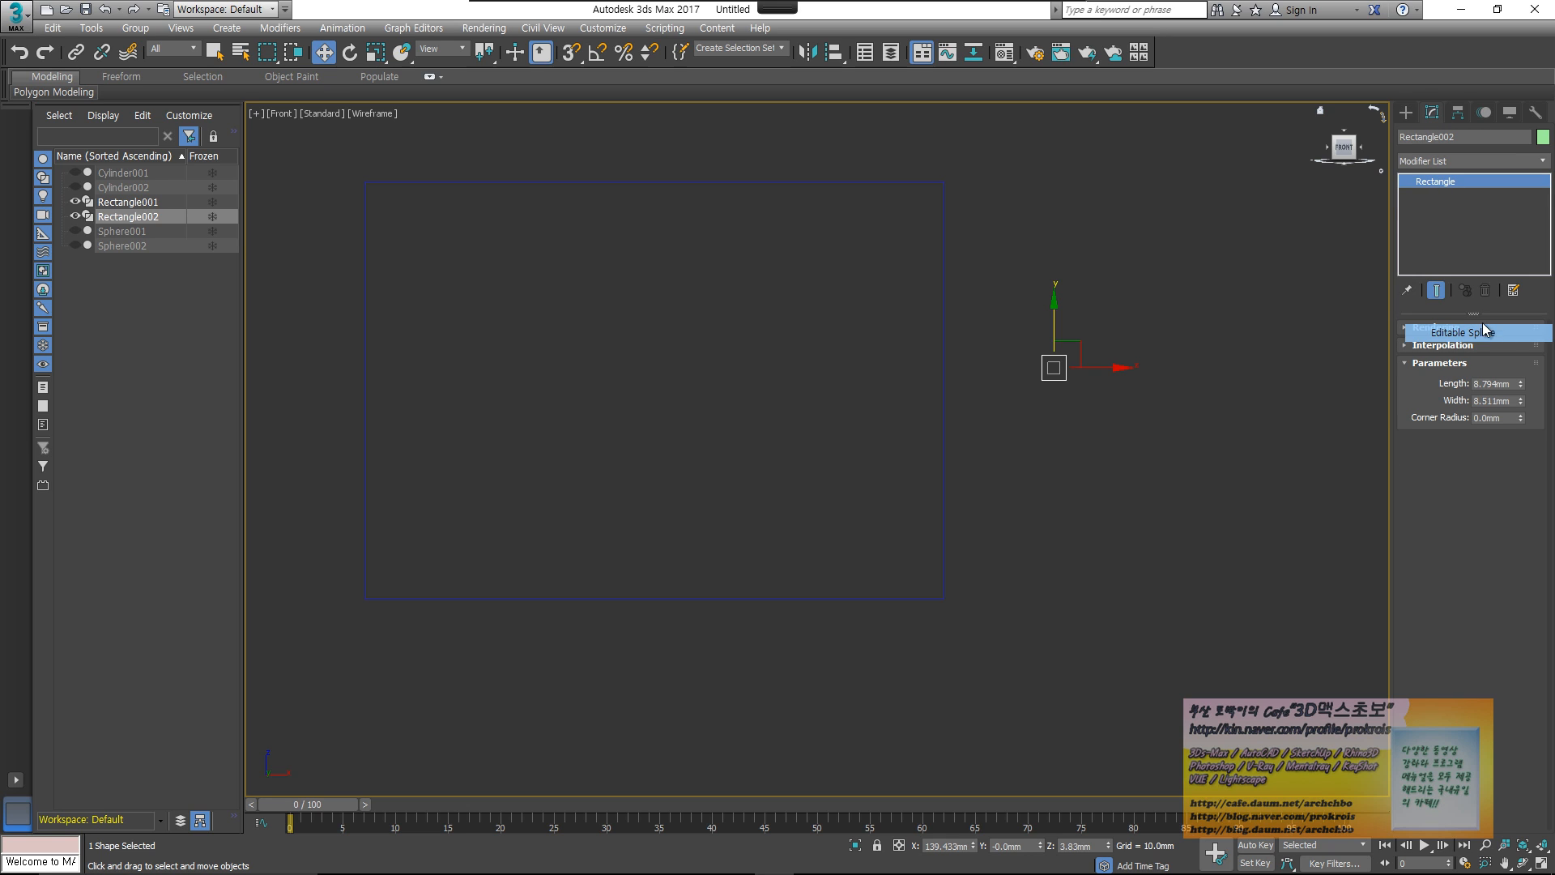
- Delete the small rectangle's left segment and divide its right segment with one vertex at the midpoint
{"action": "left_click", "coordinate": [1432, 210]}
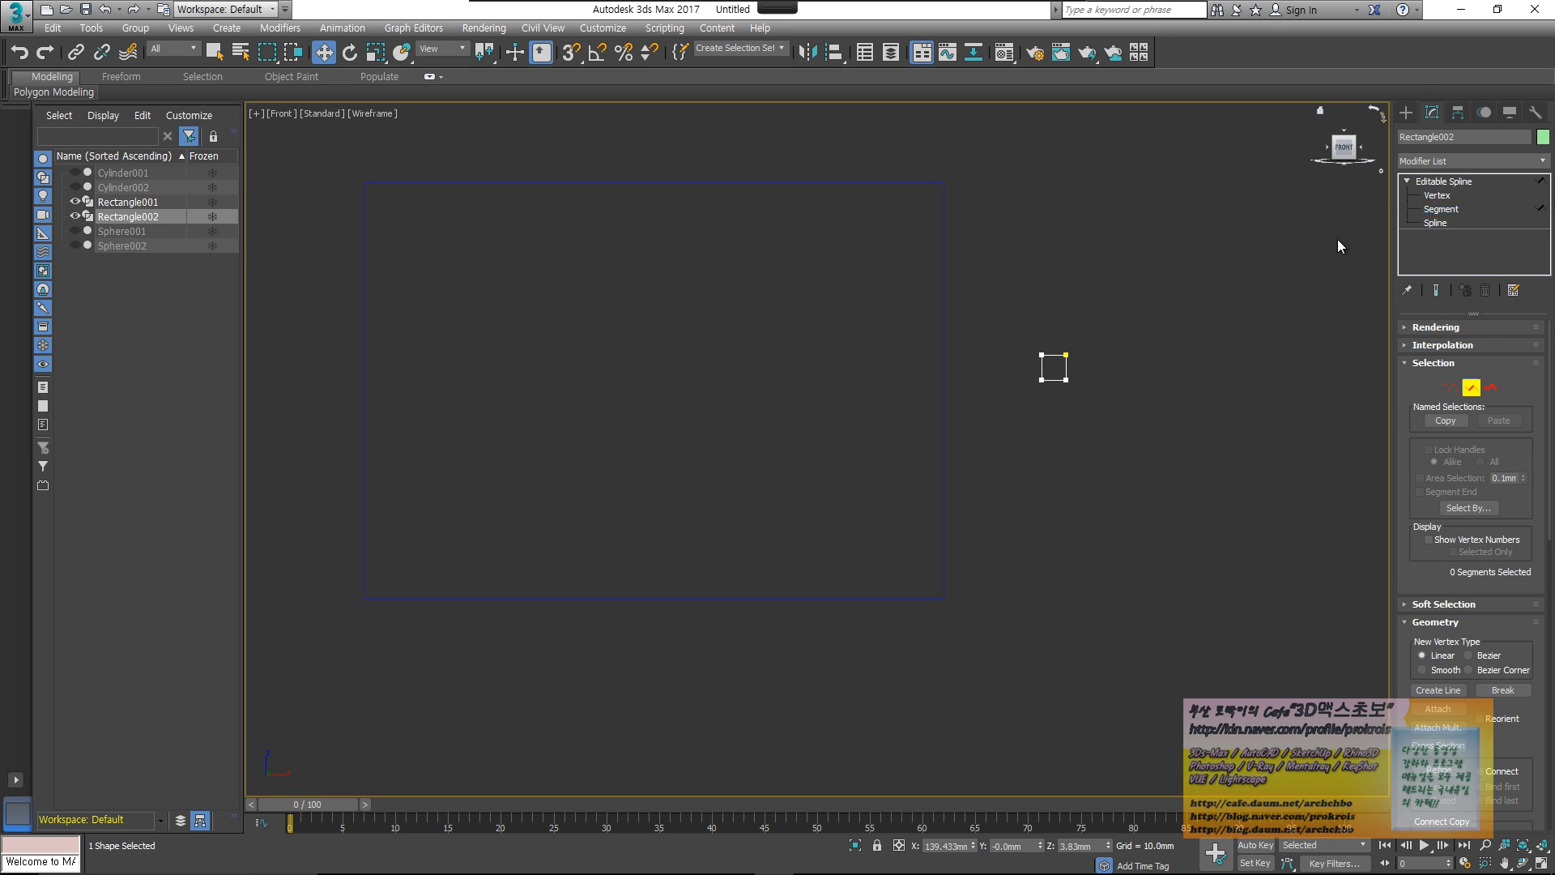
{"action": "scroll", "coordinate": [1080, 361], "scroll_direction": "up", "scroll_amount": 6}
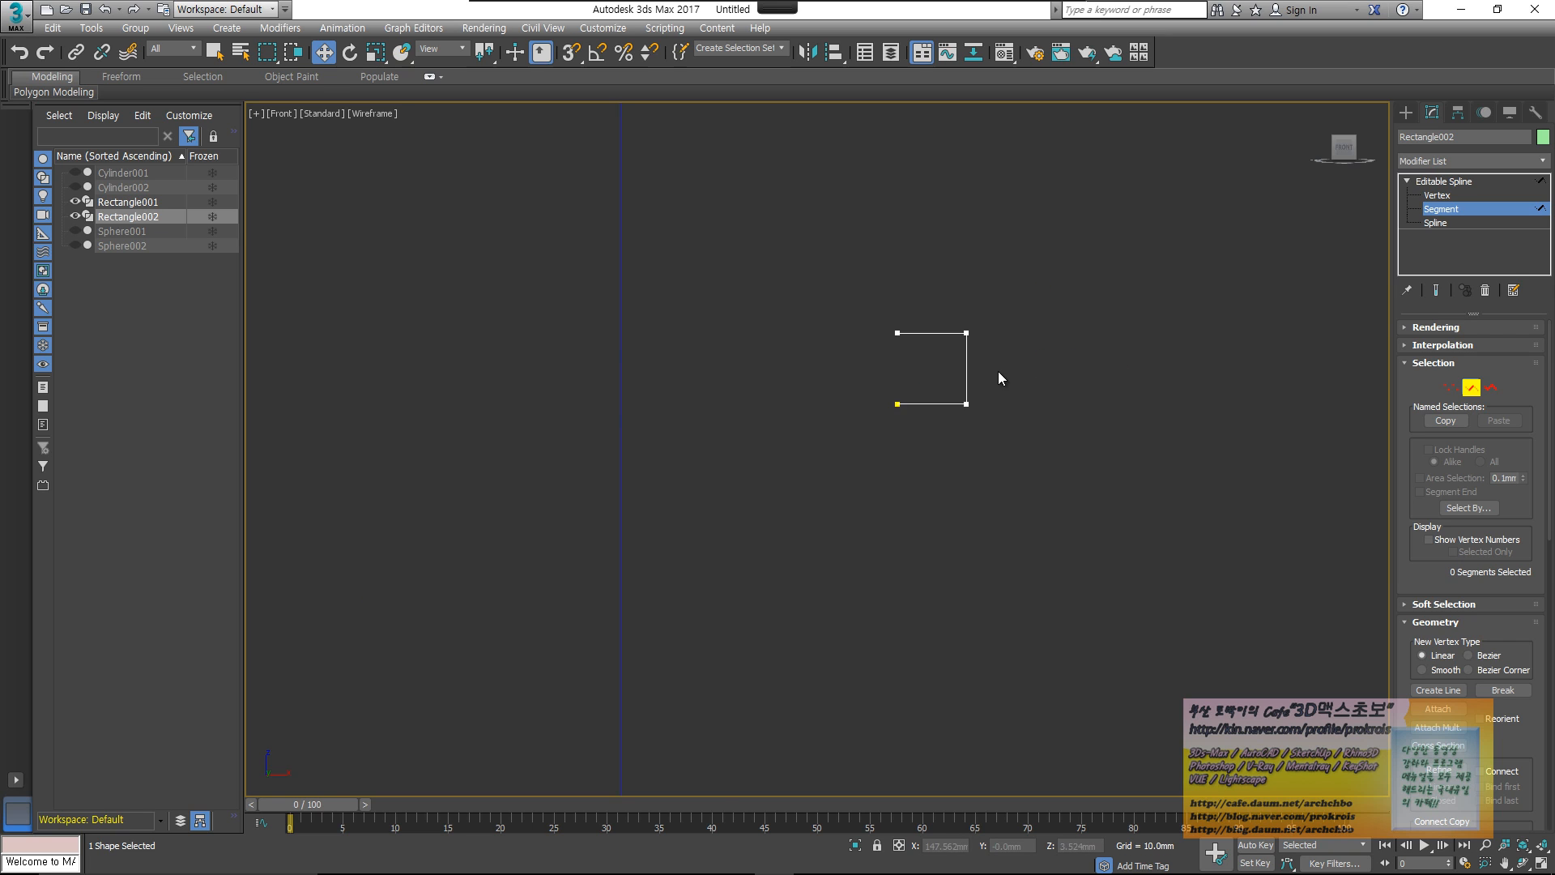
{"action": "left_click", "coordinate": [936, 374]}
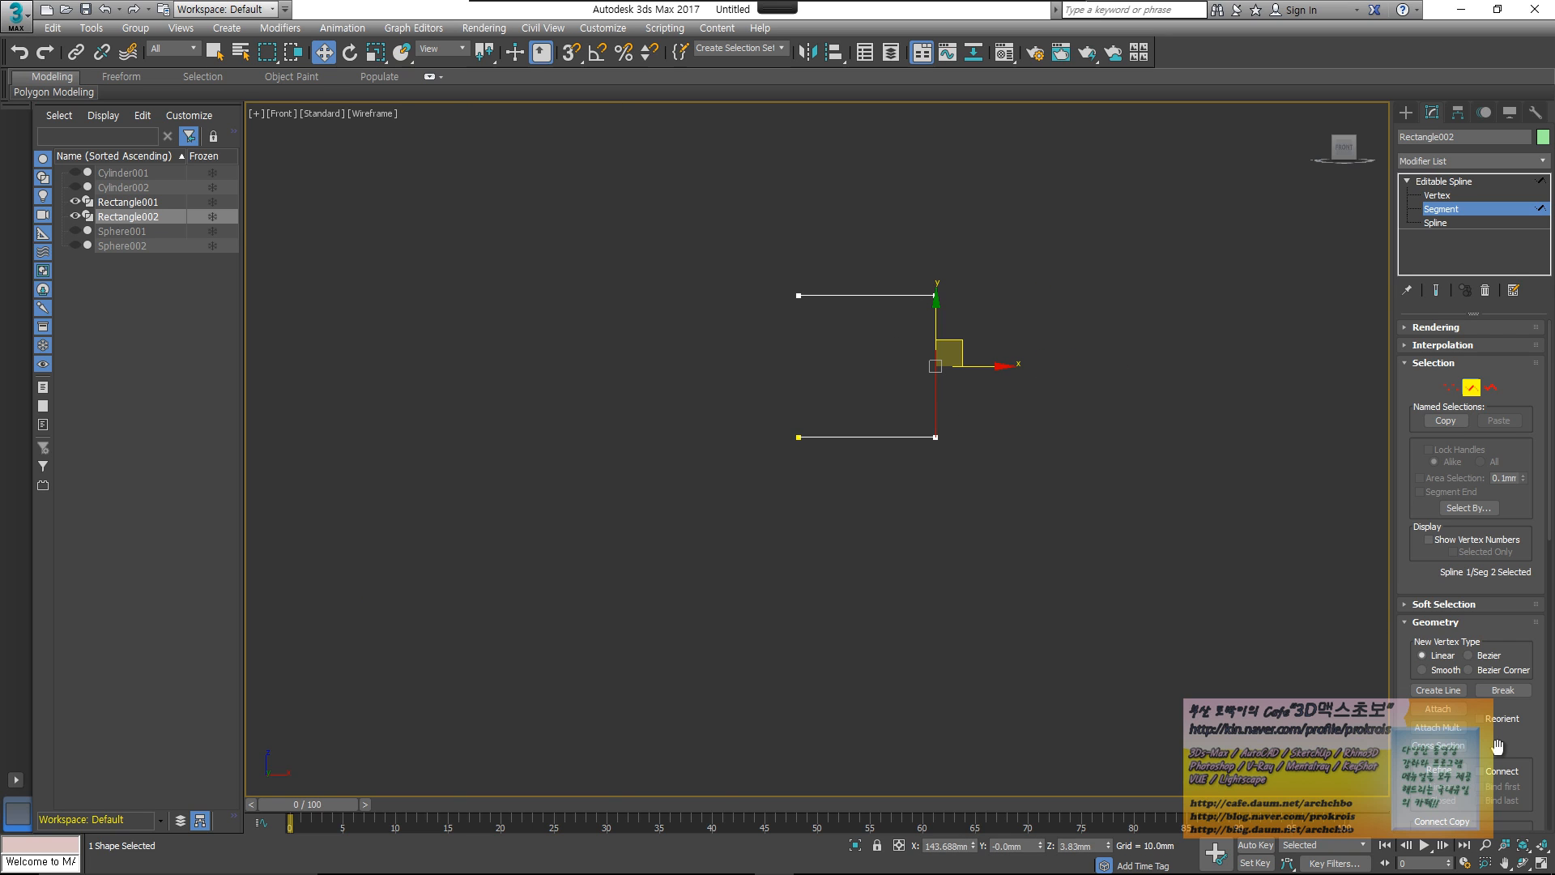
{"action": "scroll", "coordinate": [1450, 489], "scroll_direction": "down", "scroll_amount": 8}
- Shape the small profile by moving its two right corner vertices inward and its middle vertex outward, and leave Vertex level
{"action": "key", "text": "1"}
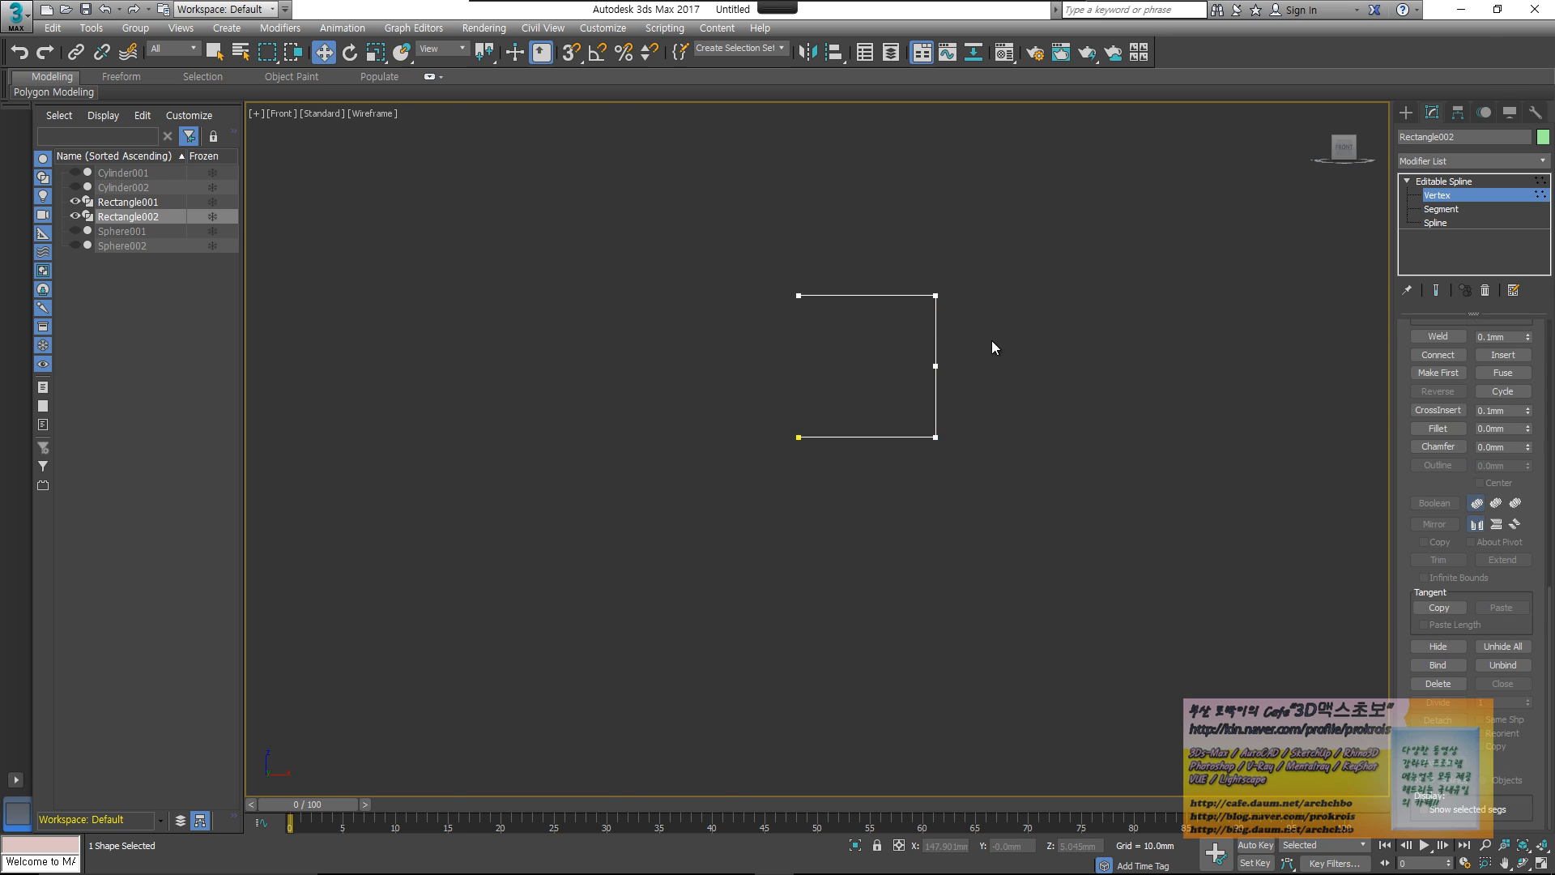
{"action": "left_click", "coordinate": [937, 301]}
{"action": "left_click_drag", "start_coordinate": [976, 303], "coordinate": [943, 296]}
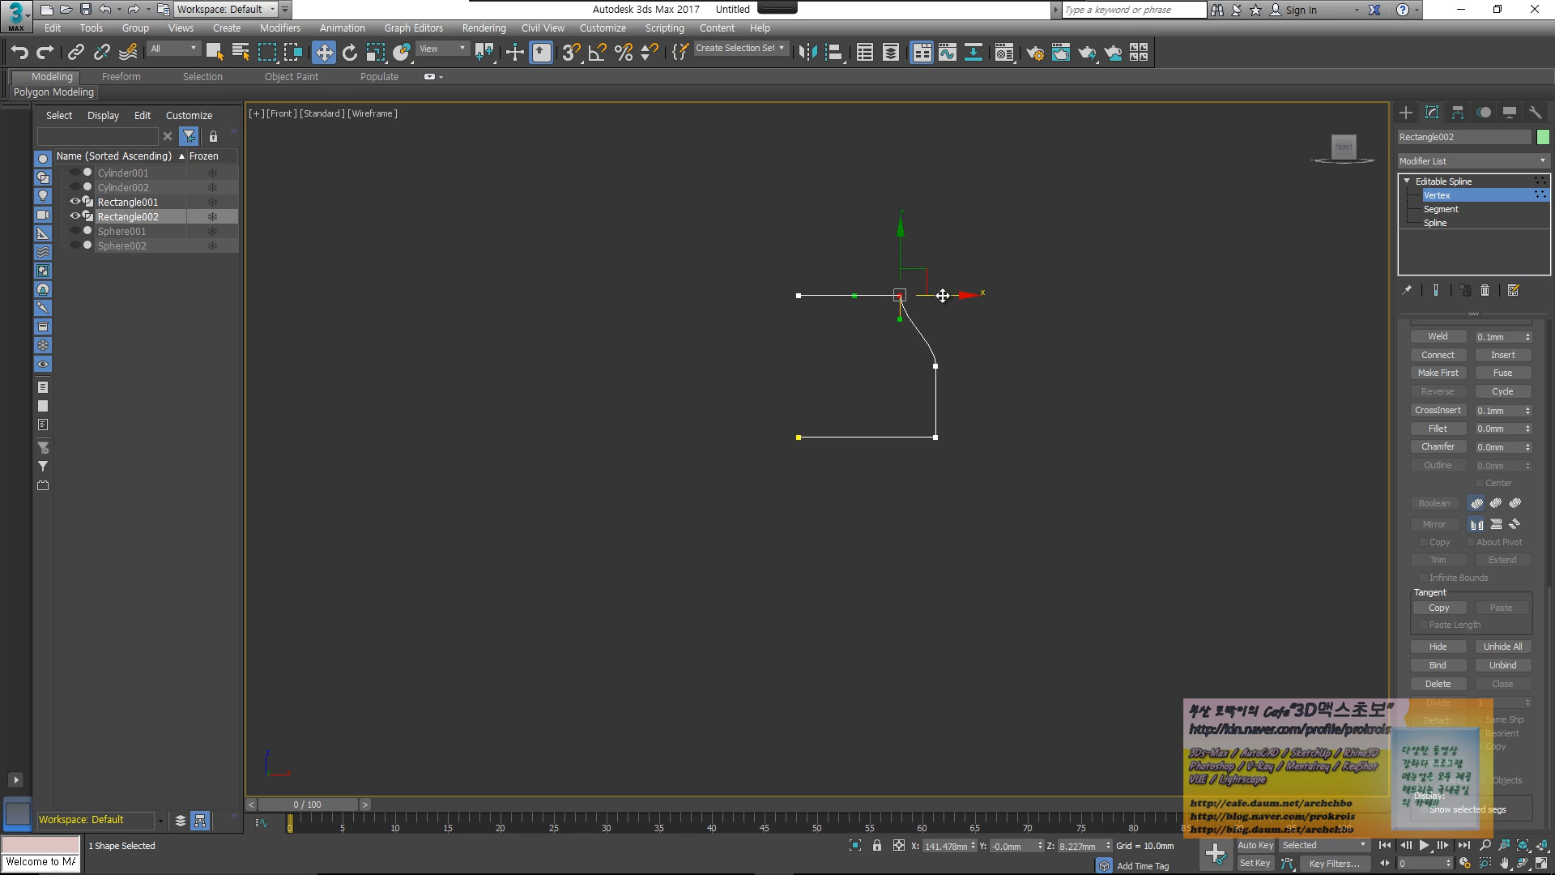
{"action": "left_click", "coordinate": [939, 366]}
{"action": "left_click_drag", "start_coordinate": [972, 366], "coordinate": [981, 366]}
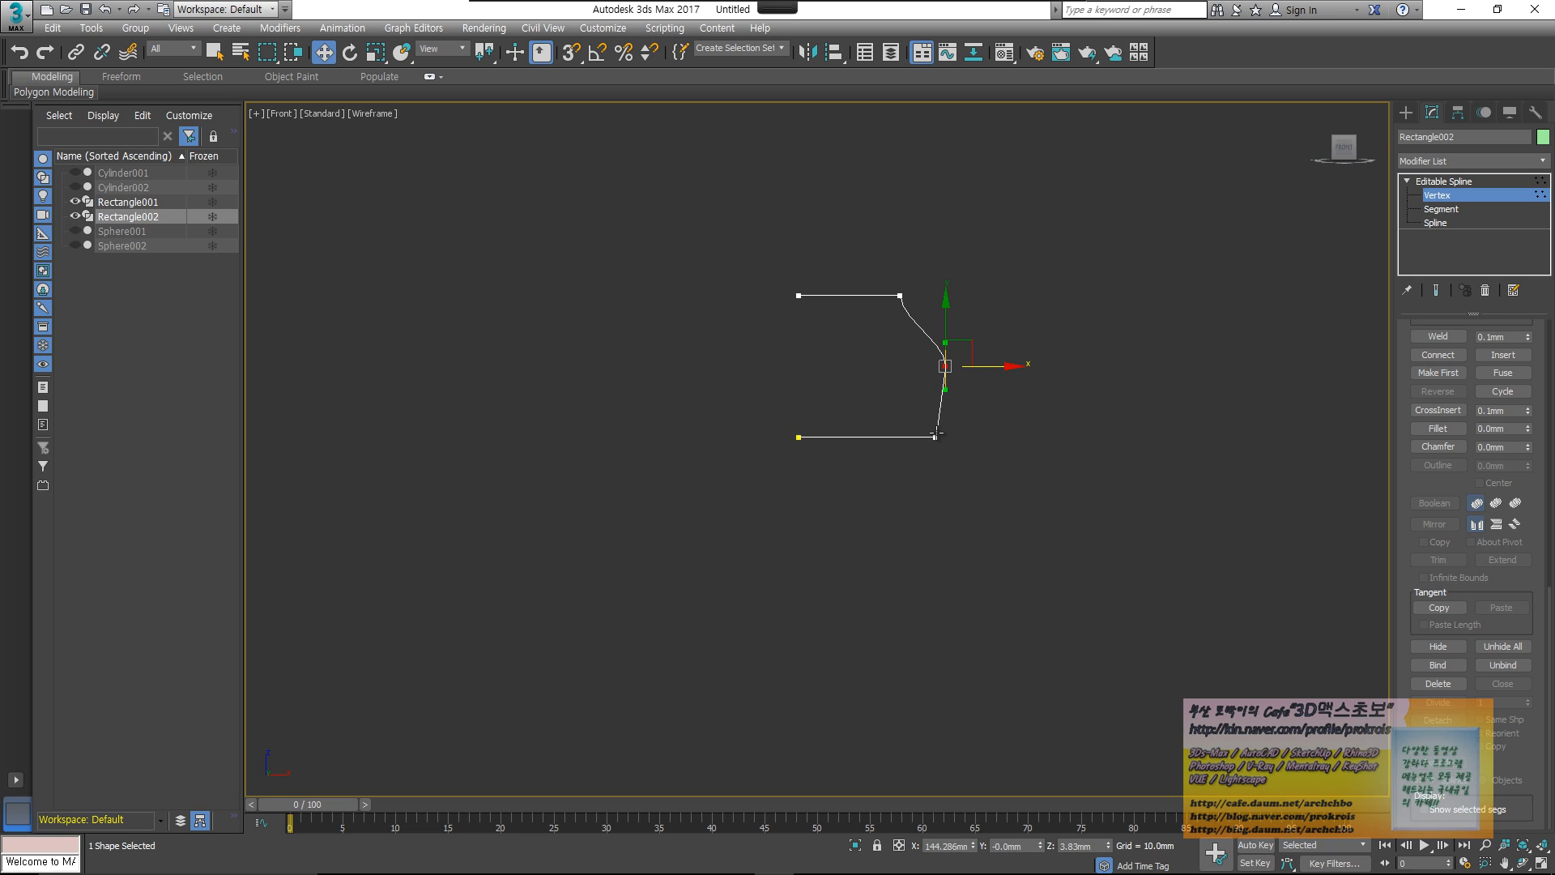
{"action": "left_click_drag", "start_coordinate": [936, 435], "coordinate": [915, 435]}
{"action": "middle_click_drag", "start_coordinate": [831, 413], "coordinate": [1049, 458]}
{"action": "scroll", "coordinate": [931, 453], "scroll_direction": "down", "scroll_amount": 2}
{"action": "scroll", "coordinate": [1013, 463], "scroll_direction": "down", "scroll_amount": 1}
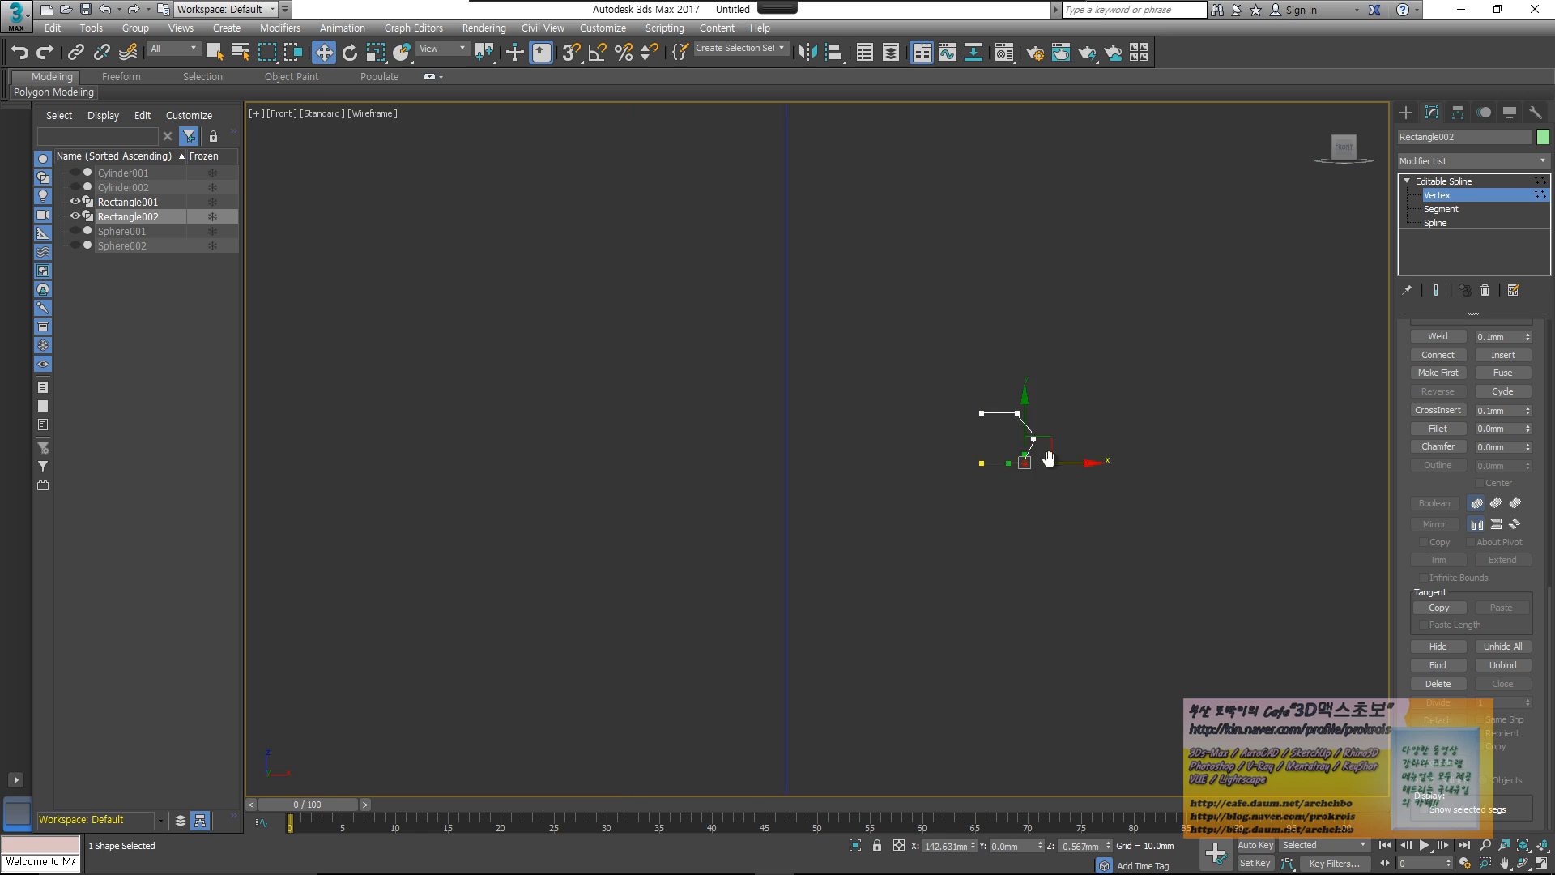
{"action": "left_click", "coordinate": [1463, 182]}
- Check the large rectangle and the small profile in turn, leave the small profile selected, and switch the viewport to Perspective view
{"action": "scroll", "coordinate": [1057, 380], "scroll_direction": "down", "scroll_amount": 3}
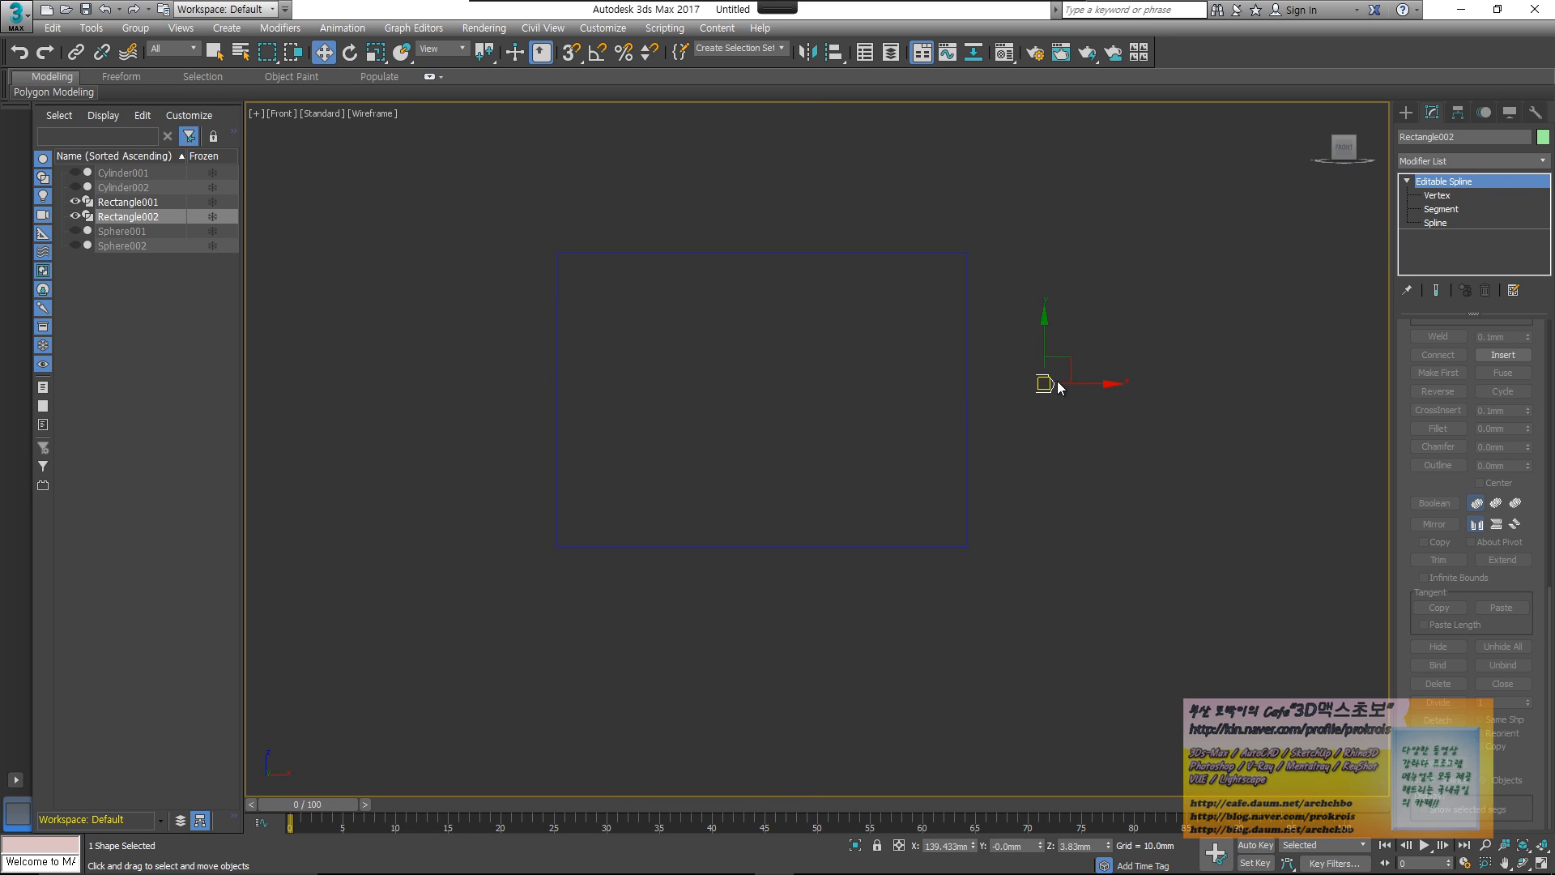
{"action": "left_click", "coordinate": [966, 409]}
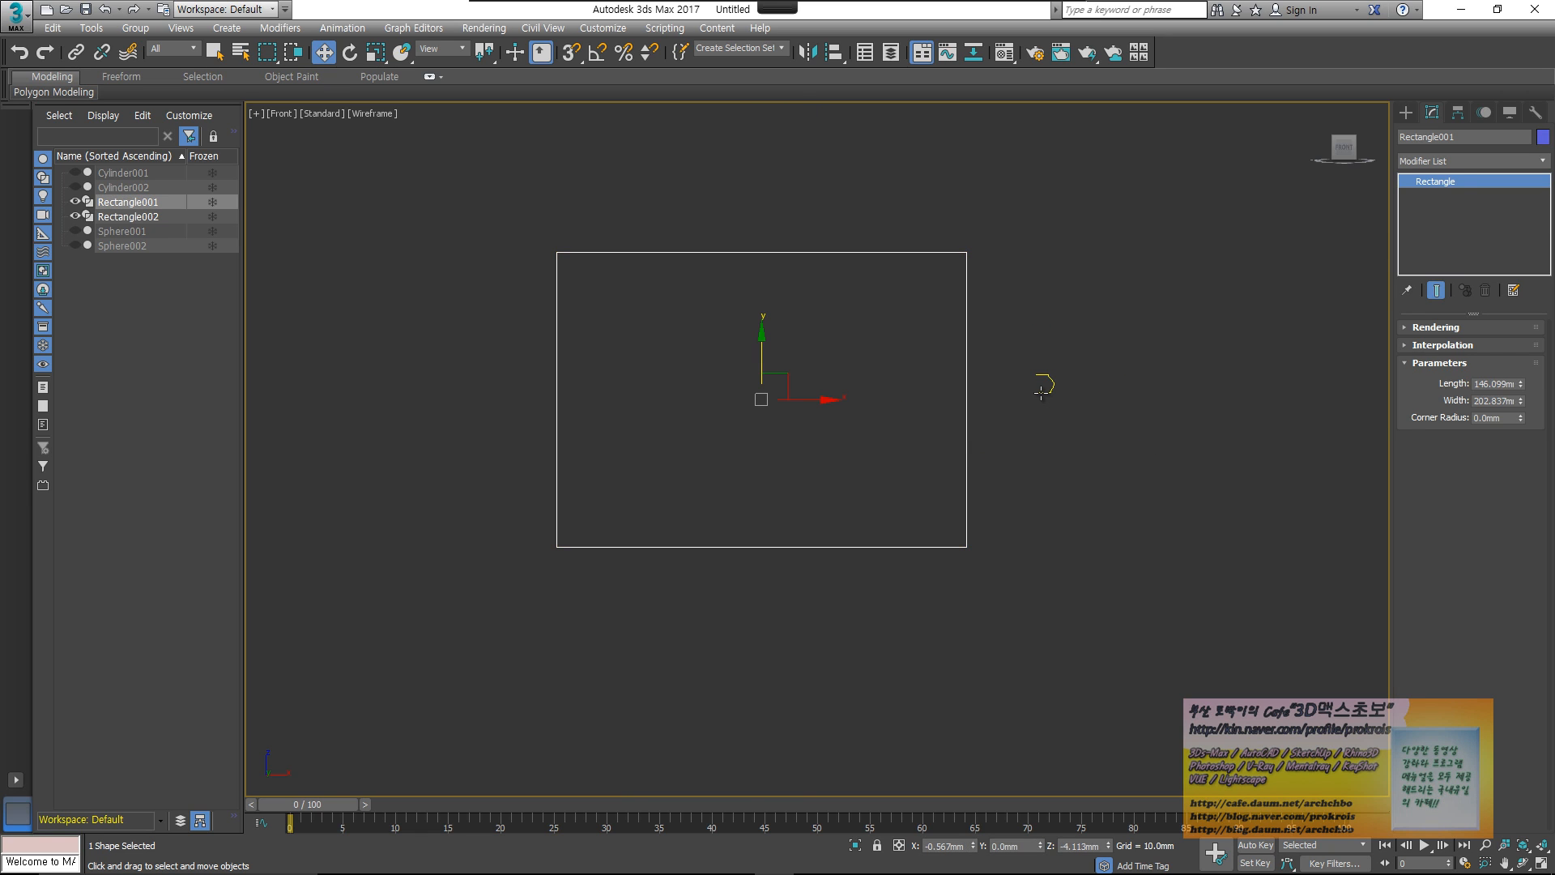
{"action": "left_click", "coordinate": [1040, 393]}
{"action": "scroll", "coordinate": [1070, 389], "scroll_direction": "up", "scroll_amount": 4}
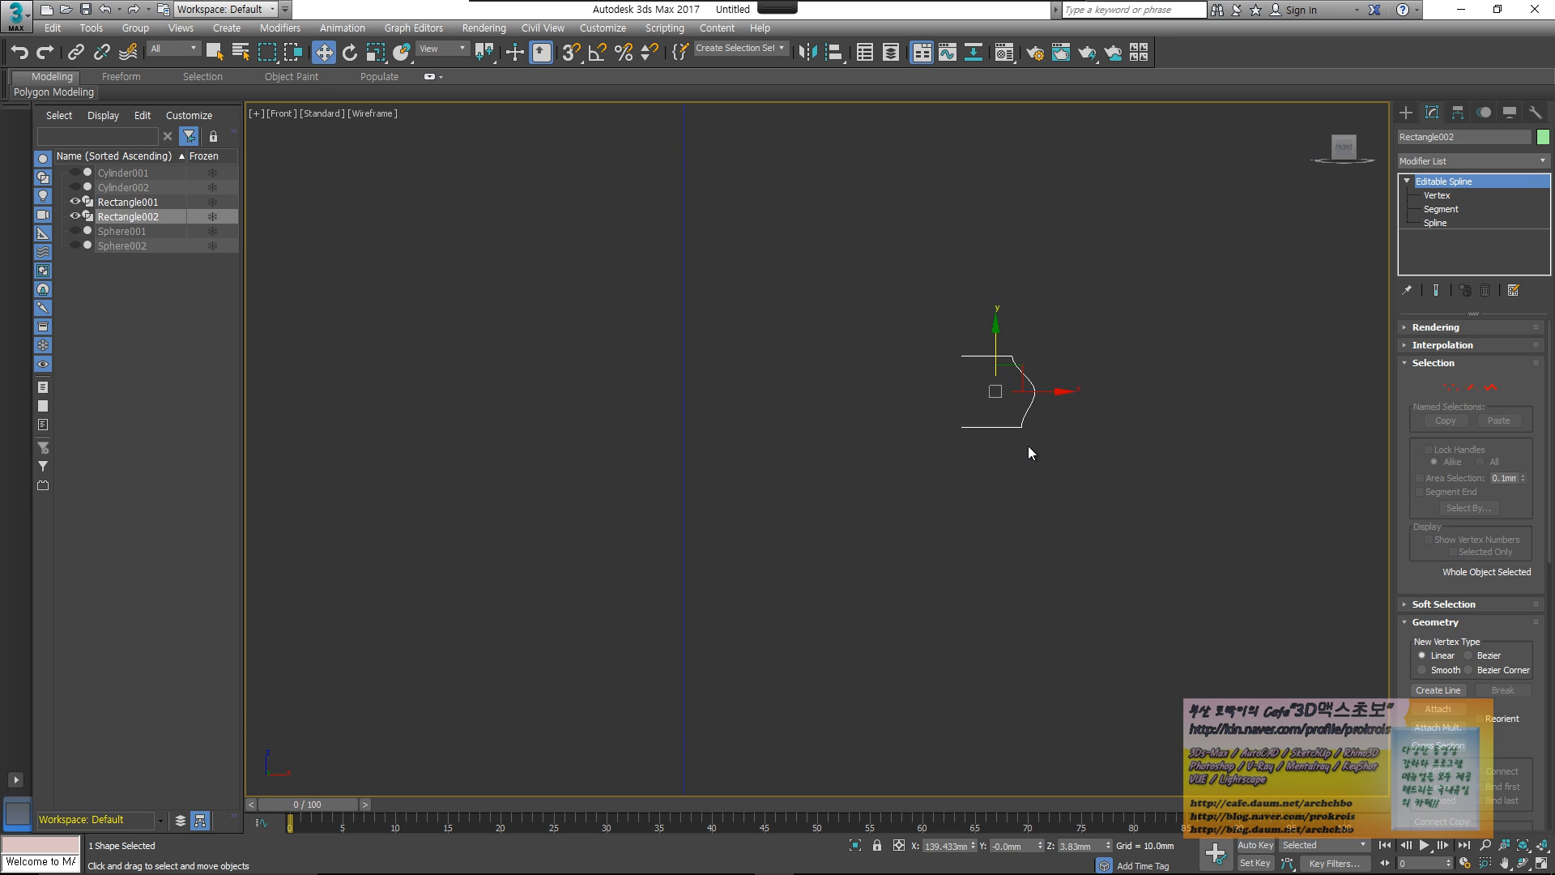
{"action": "scroll", "coordinate": [1030, 452], "scroll_direction": "down", "scroll_amount": 3}
{"action": "key", "text": "p"}
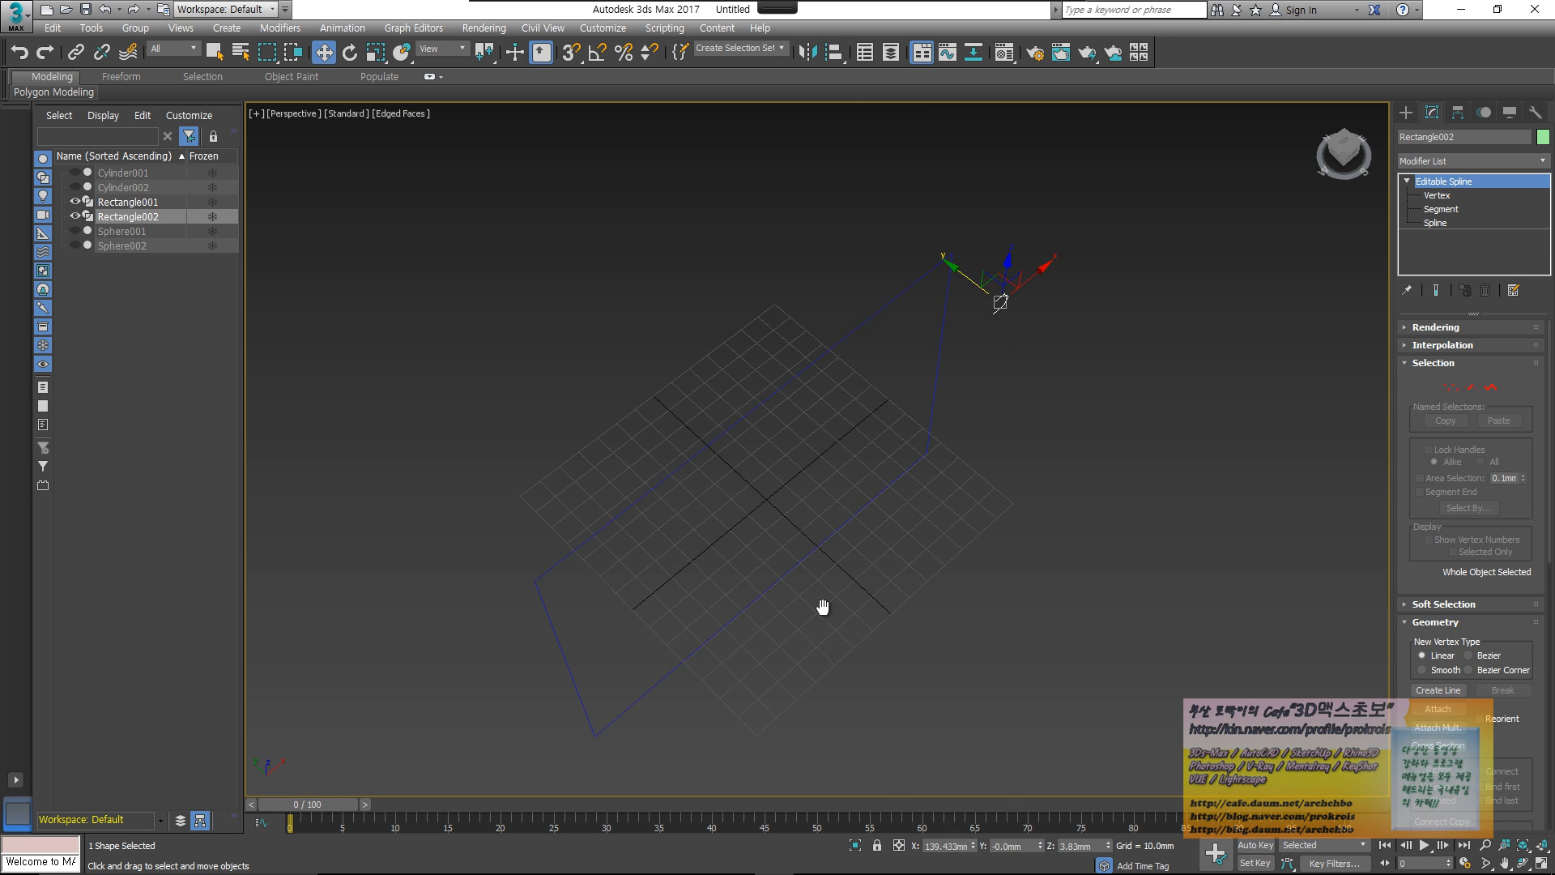
- Copy the large rectangle about 299 mm along X, past the small profile
{"action": "left_click", "coordinate": [93, 201]}
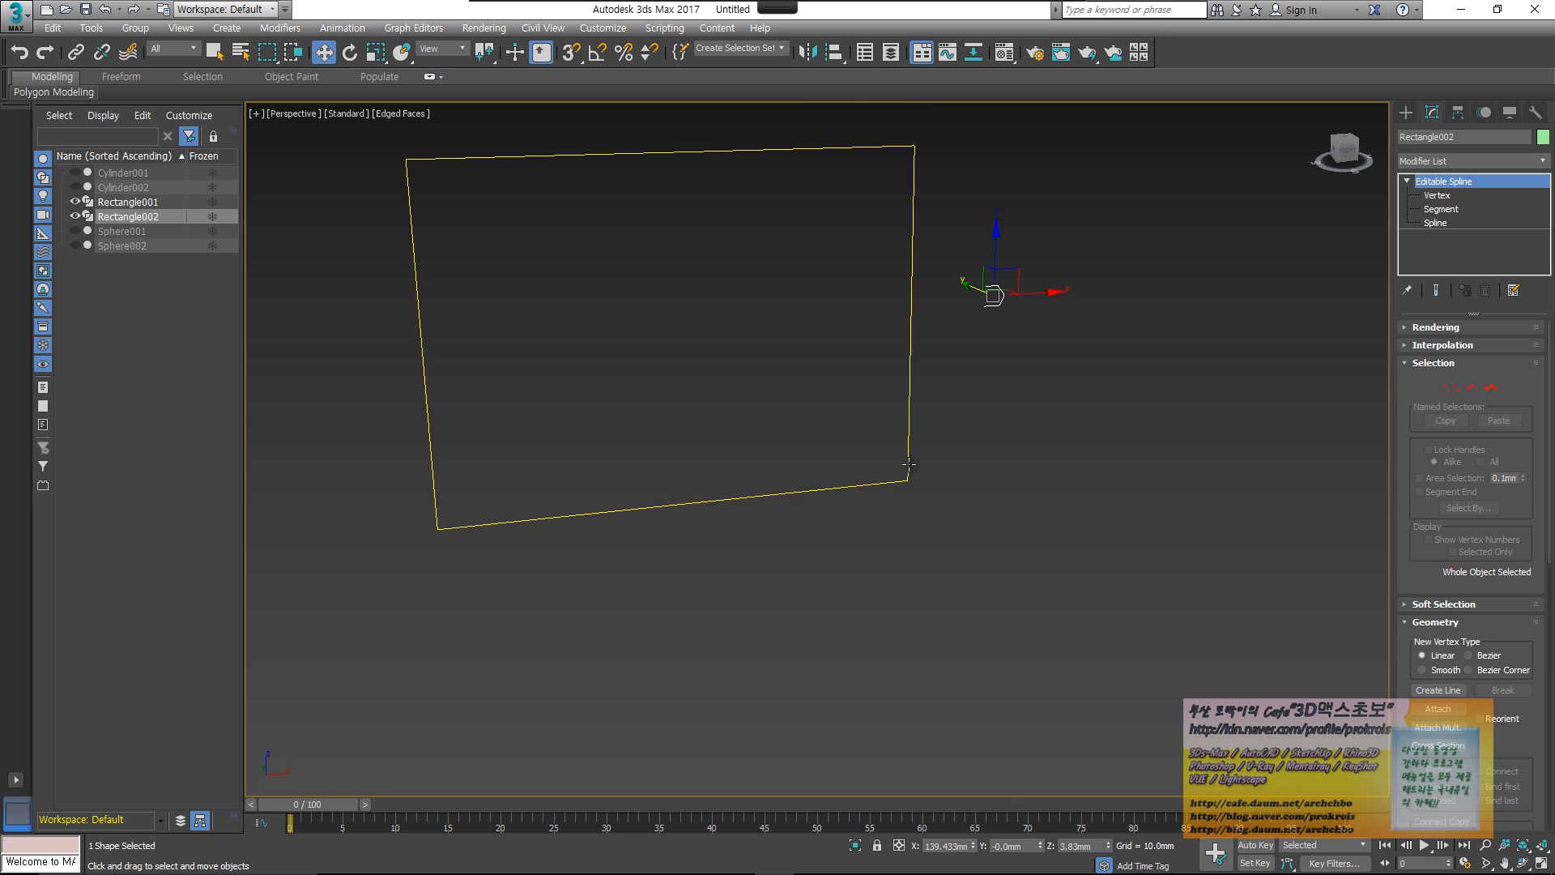
{"action": "key", "text": "z"}
{"action": "mouse_move", "coordinate": [761, 484]}
{"action": "left_mouse_down", "text": "shift"}
{"action": "mouse_move", "coordinate": [965, 438]}
{"action": "mouse_move", "coordinate": [1198, 425]}
{"action": "left_mouse_up", "text": "shift"}
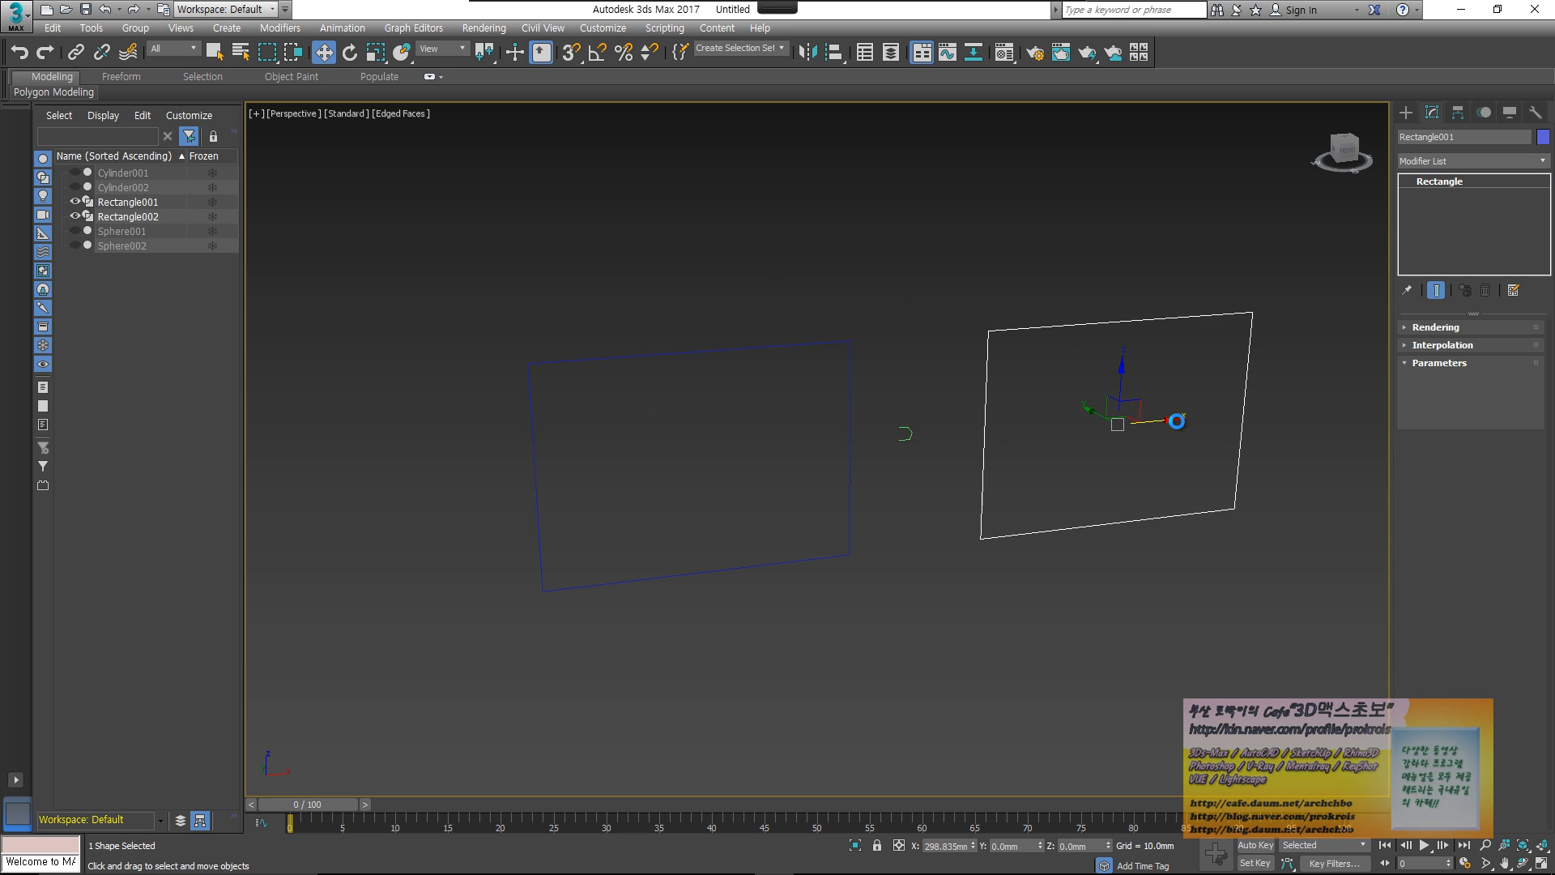
{"action": "key", "text": "Return"}
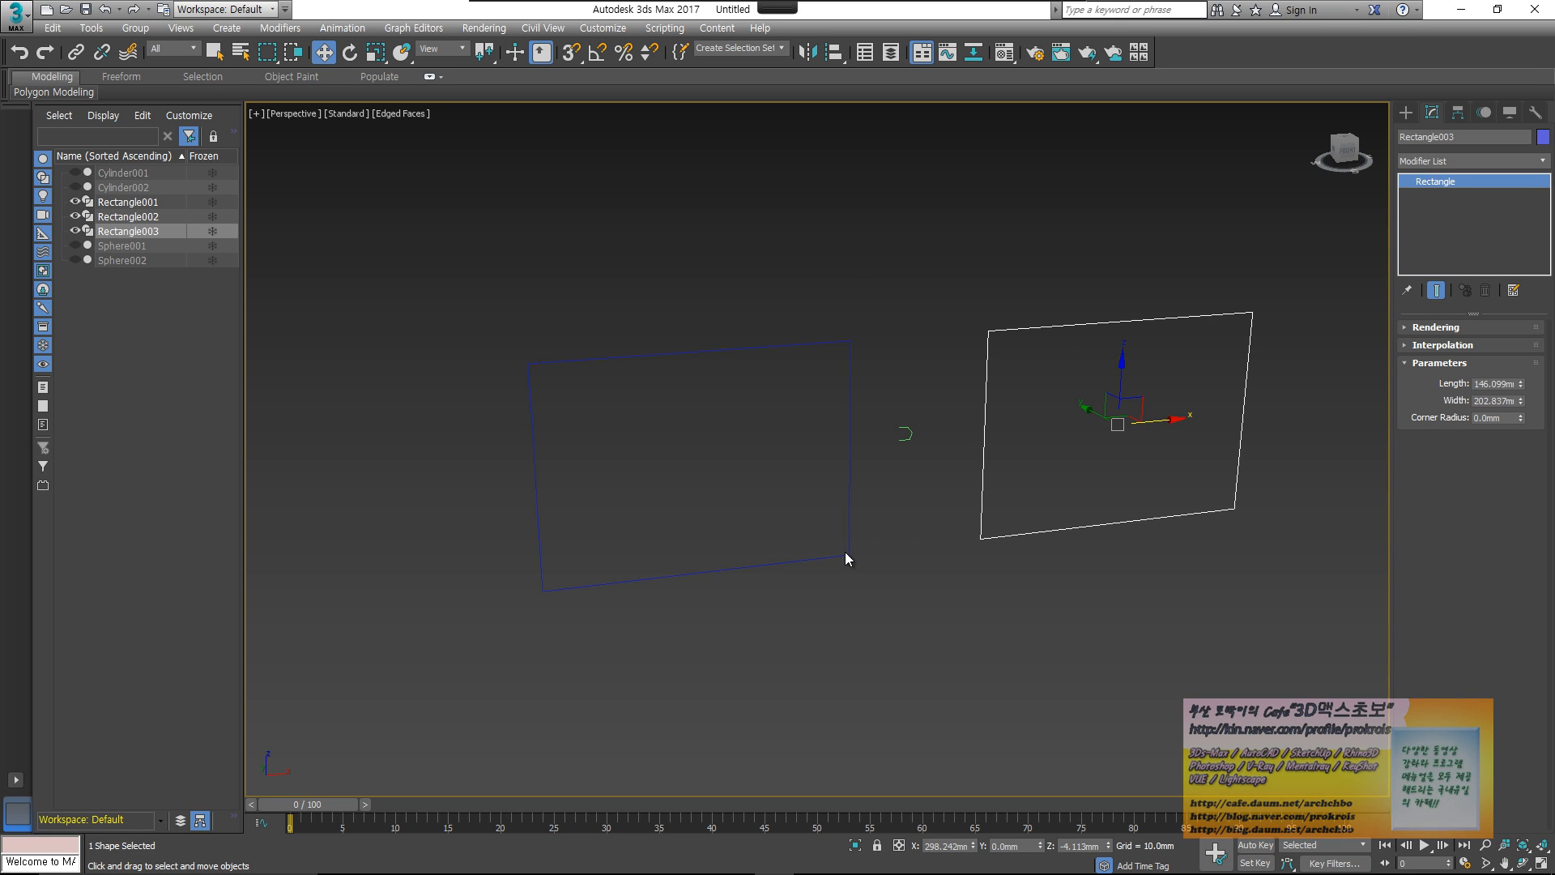
- Apply a Classic Bevel Profile modifier to the original large rectangle, using the small open shape as its profile
{"action": "left_click", "coordinate": [847, 554]}
{"action": "left_click", "coordinate": [1470, 162]}
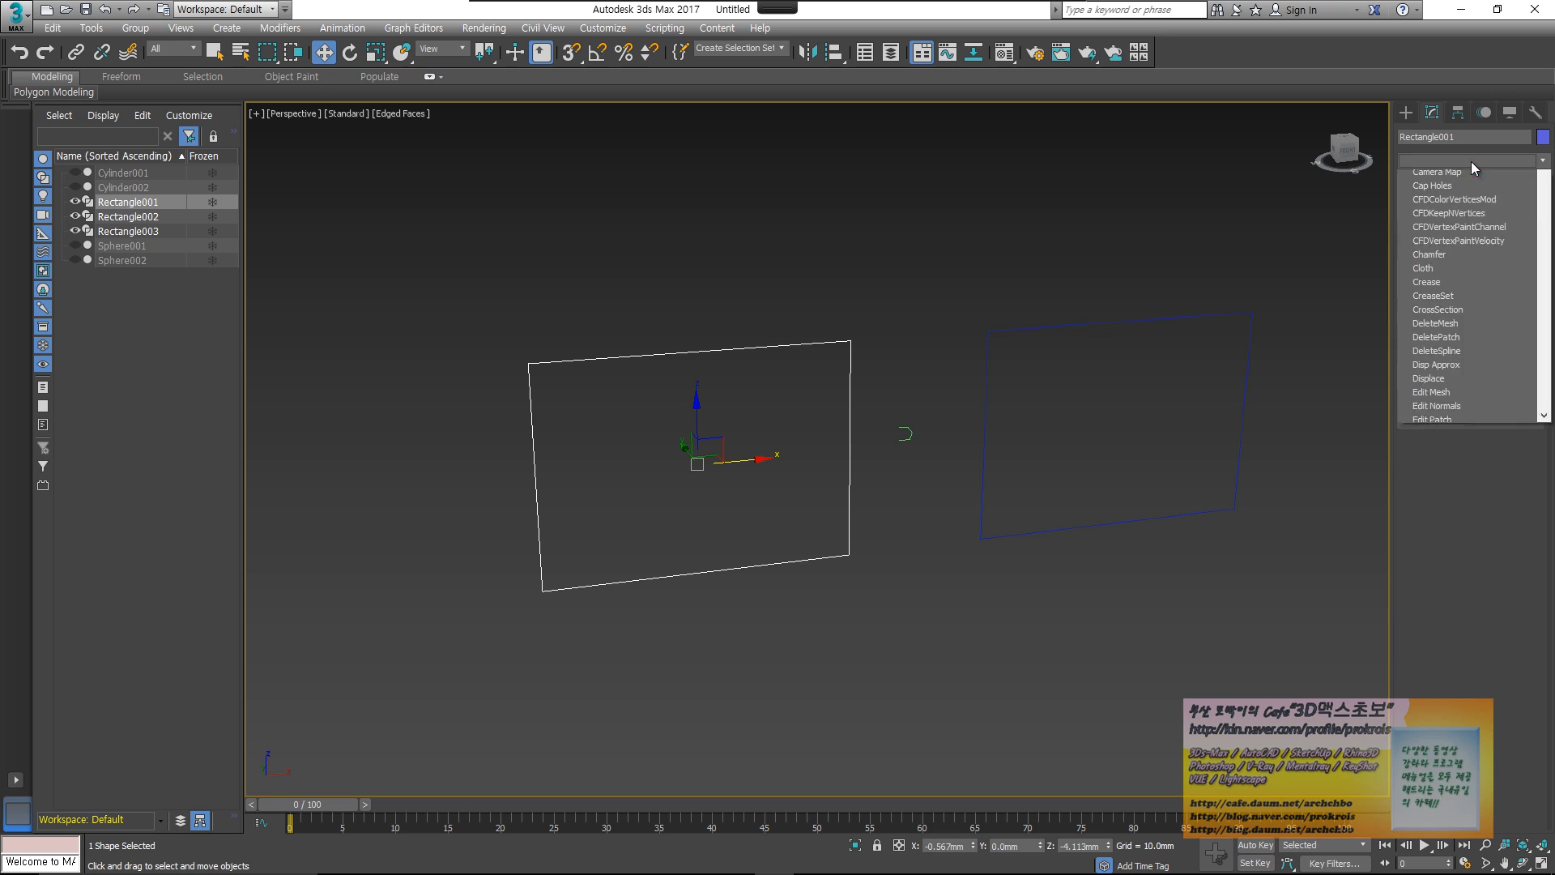
{"action": "left_click", "coordinate": [1476, 204]}
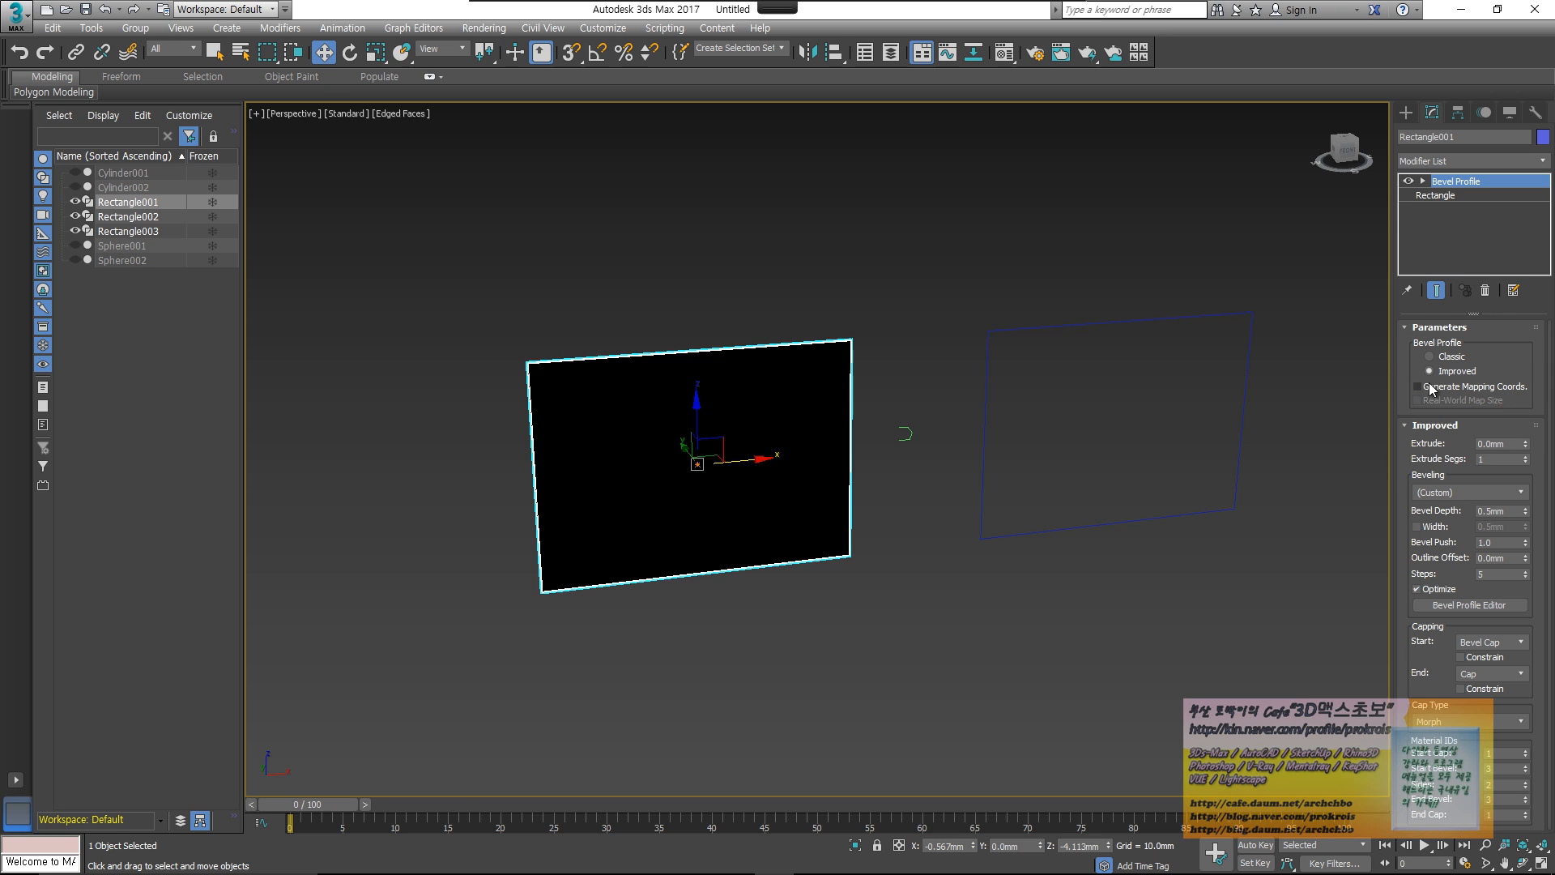
{"action": "left_click", "coordinate": [1450, 357]}
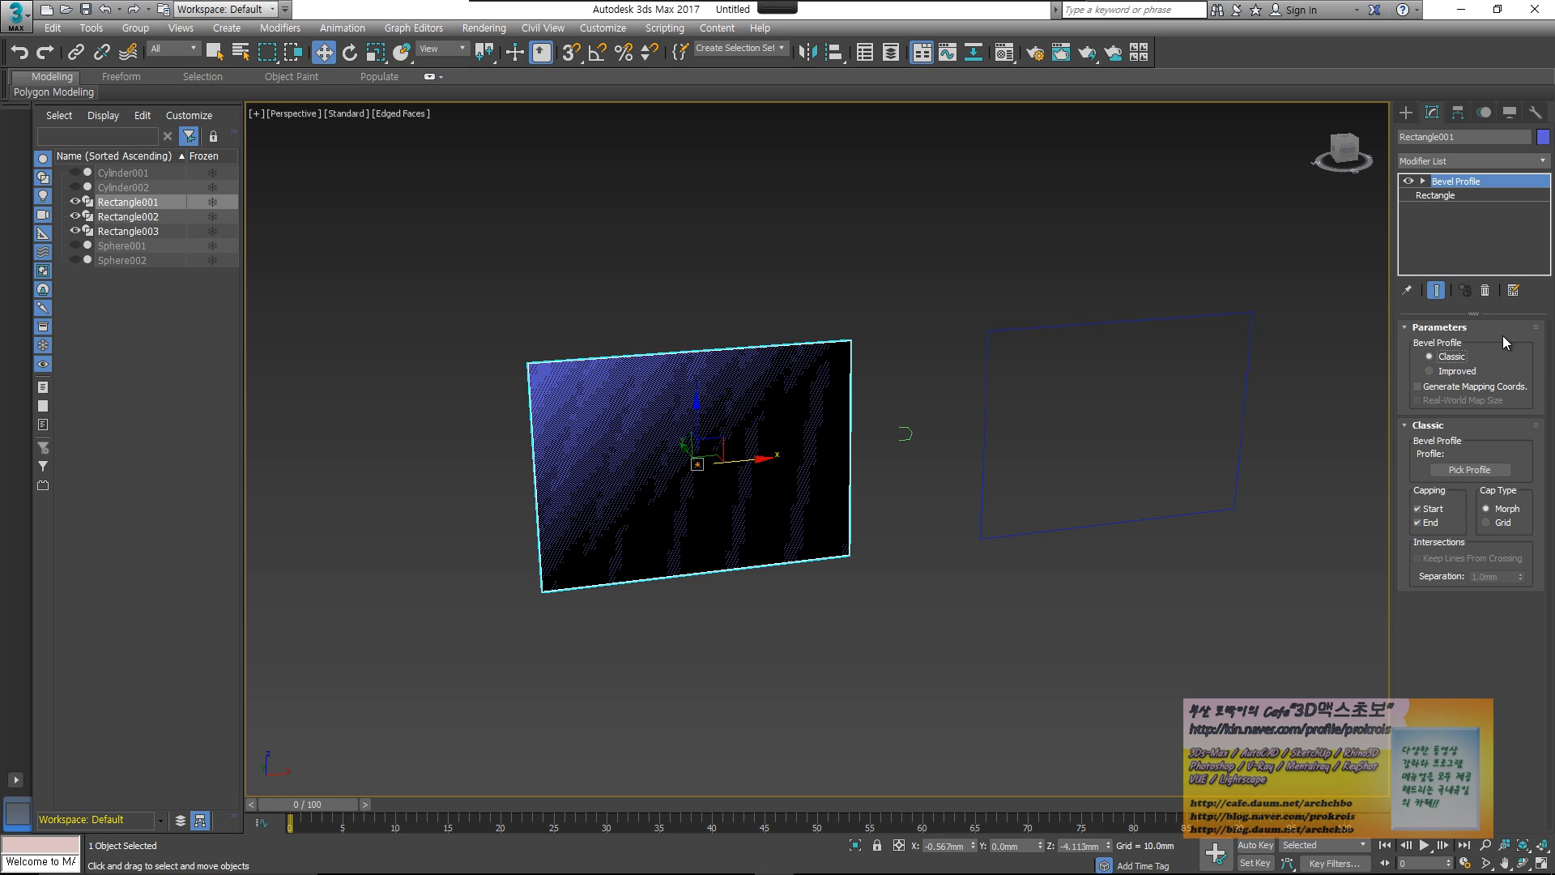
{"action": "left_click", "coordinate": [1475, 470]}
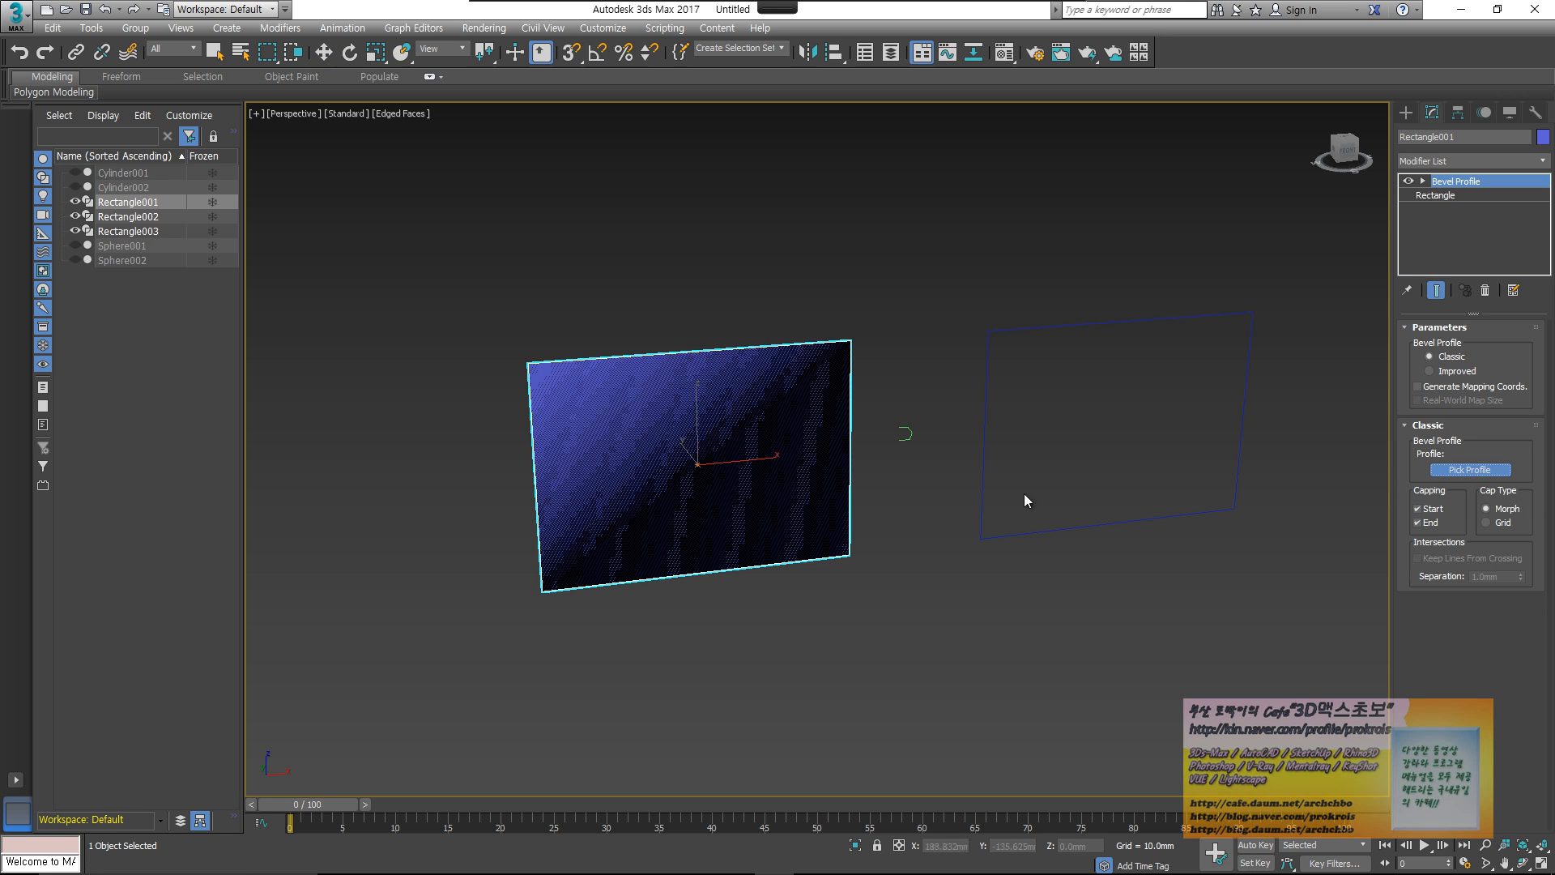
{"action": "left_click", "coordinate": [909, 437]}
{"action": "middle_click_drag", "start_coordinate": [769, 458], "coordinate": [483, 433], "text": "alt"}
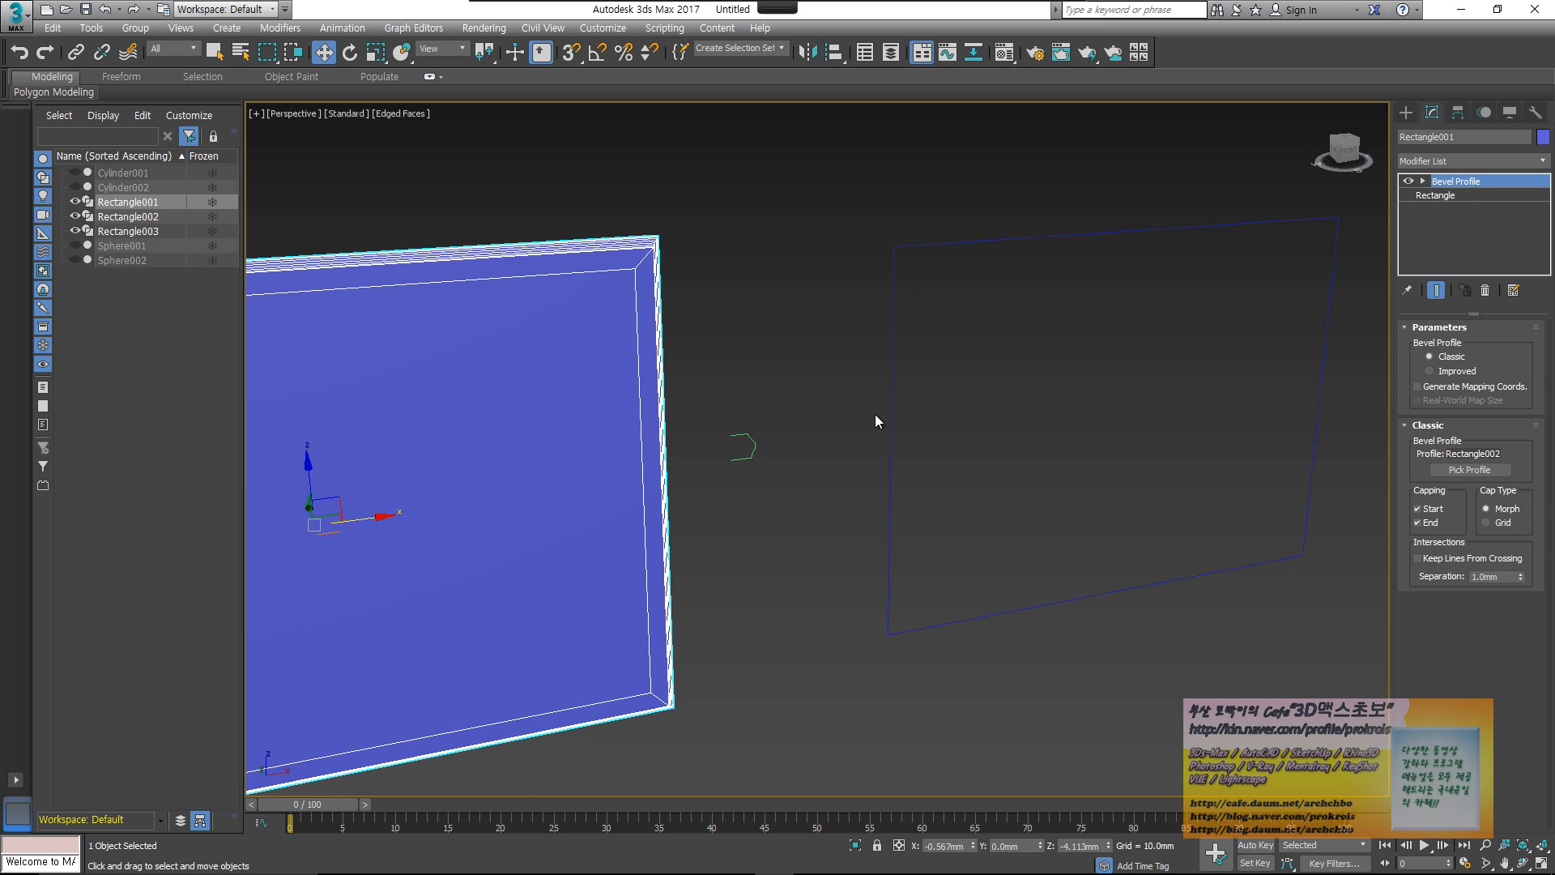
{"action": "scroll", "coordinate": [875, 422], "scroll_direction": "down", "scroll_amount": 3}
{"action": "middle_click_drag", "start_coordinate": [805, 440], "coordinate": [795, 445]}
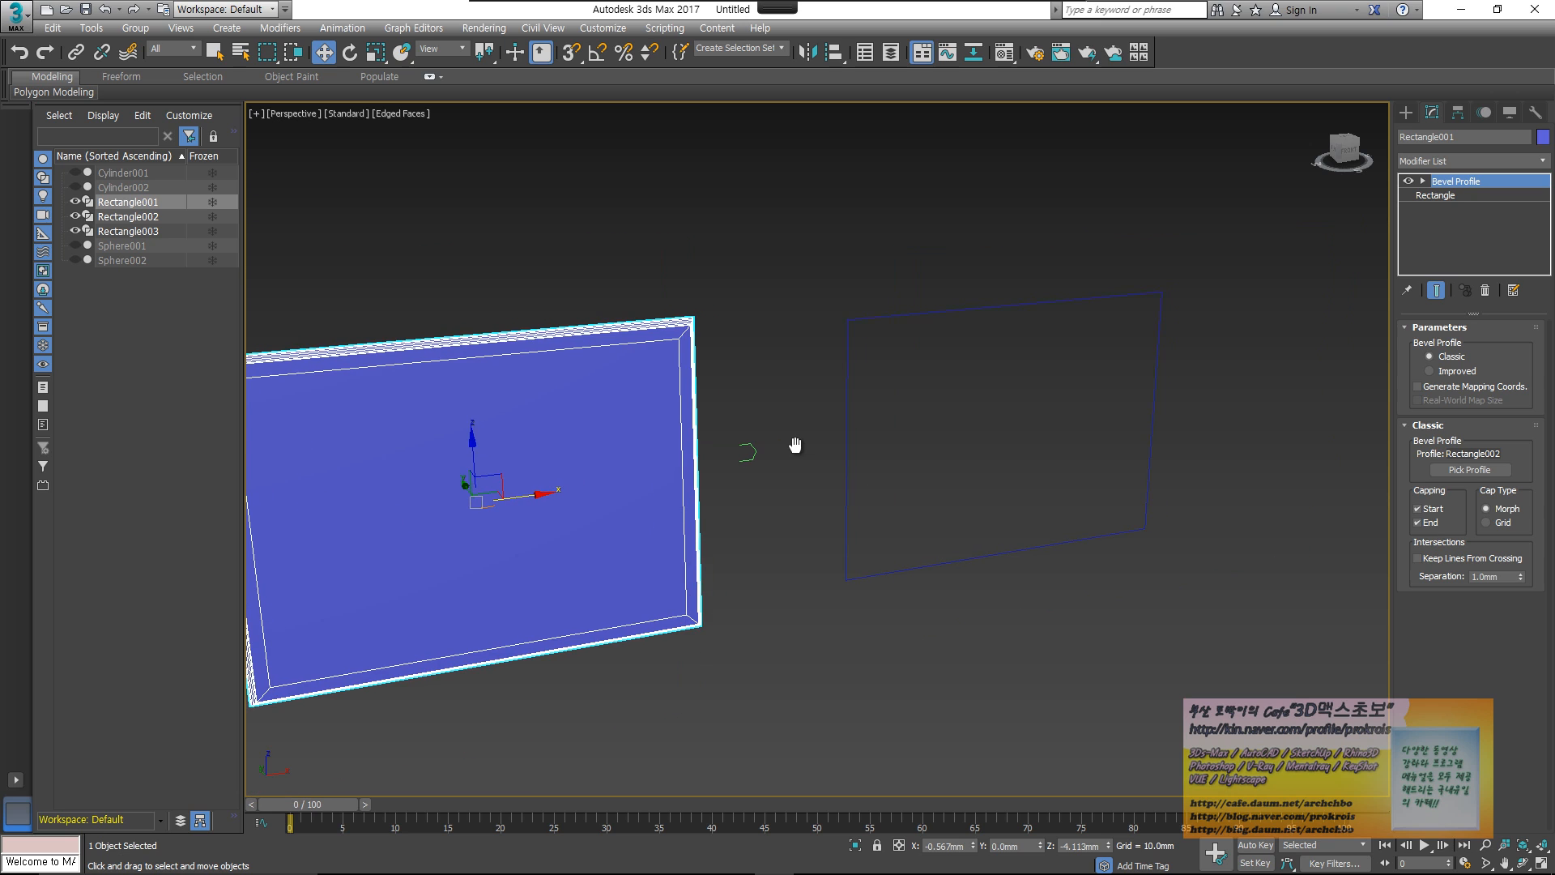
- Apply a Bevel Profile modifier to the copied rectangle, keeping the Improved type
{"action": "left_click", "coordinate": [990, 304]}
{"action": "left_click", "coordinate": [1526, 162]}
{"action": "key", "text": "b"}
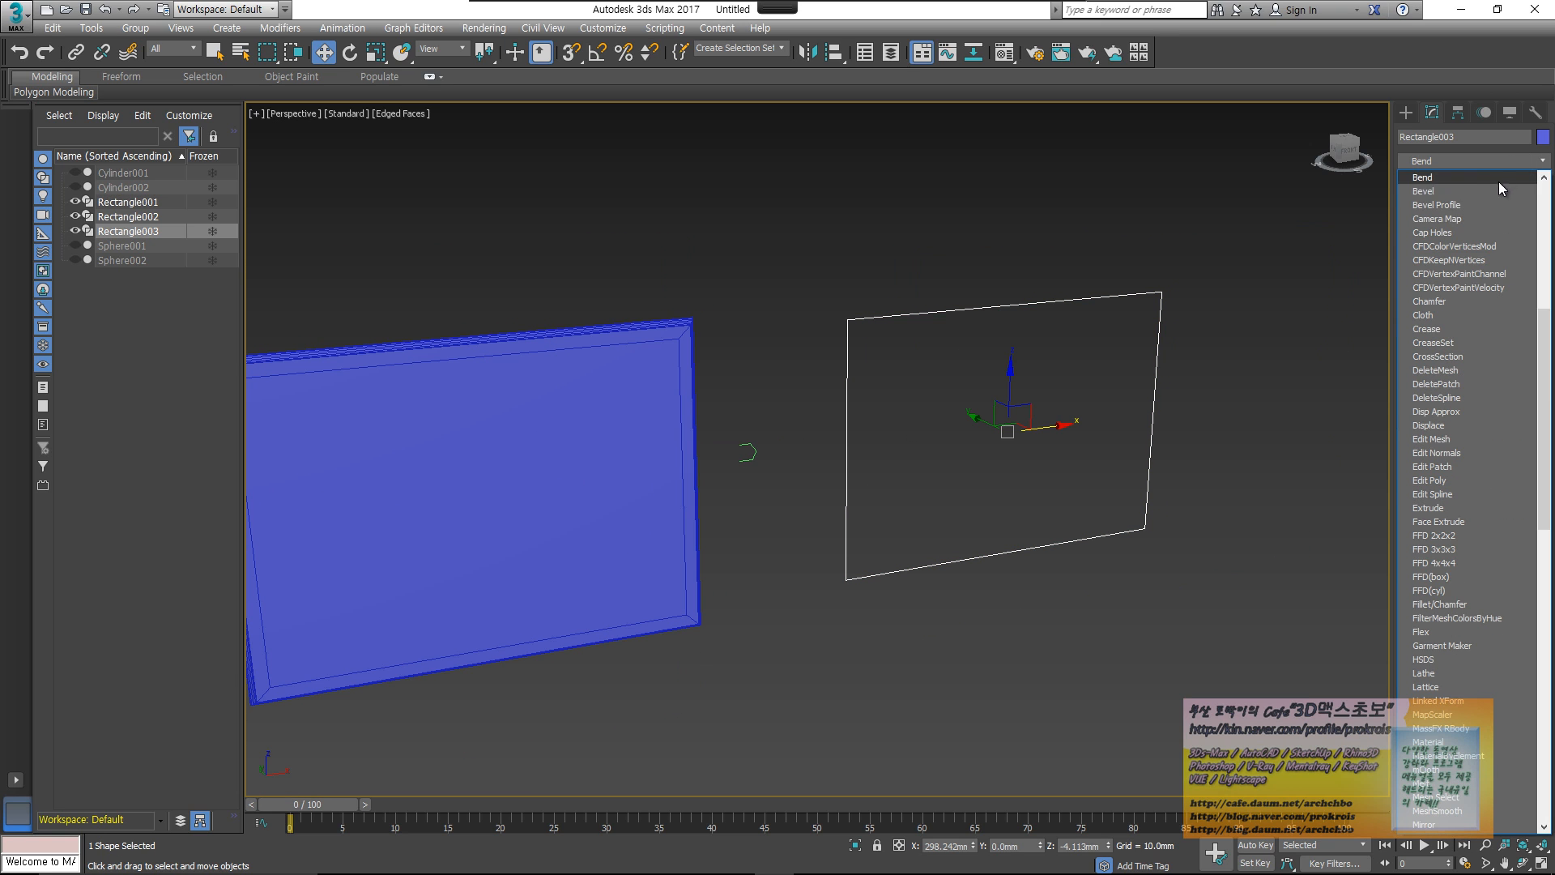
{"action": "left_click", "coordinate": [1490, 204]}
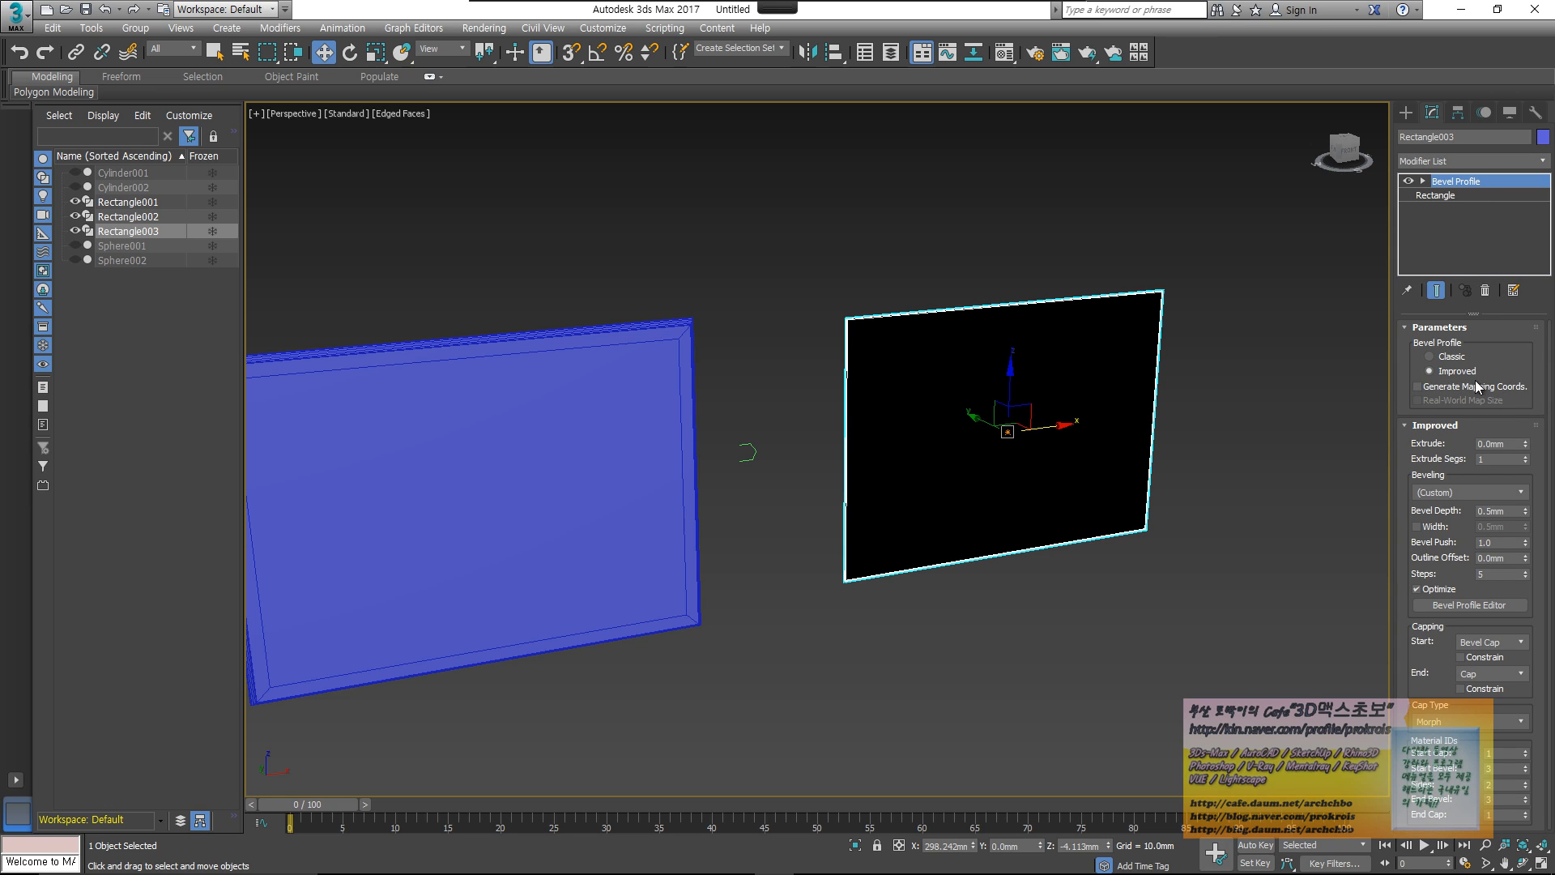
- Give the copied rectangle the Concave beveling preset and an extrusion of about 20.59 mm
{"action": "left_click", "coordinate": [1460, 492]}
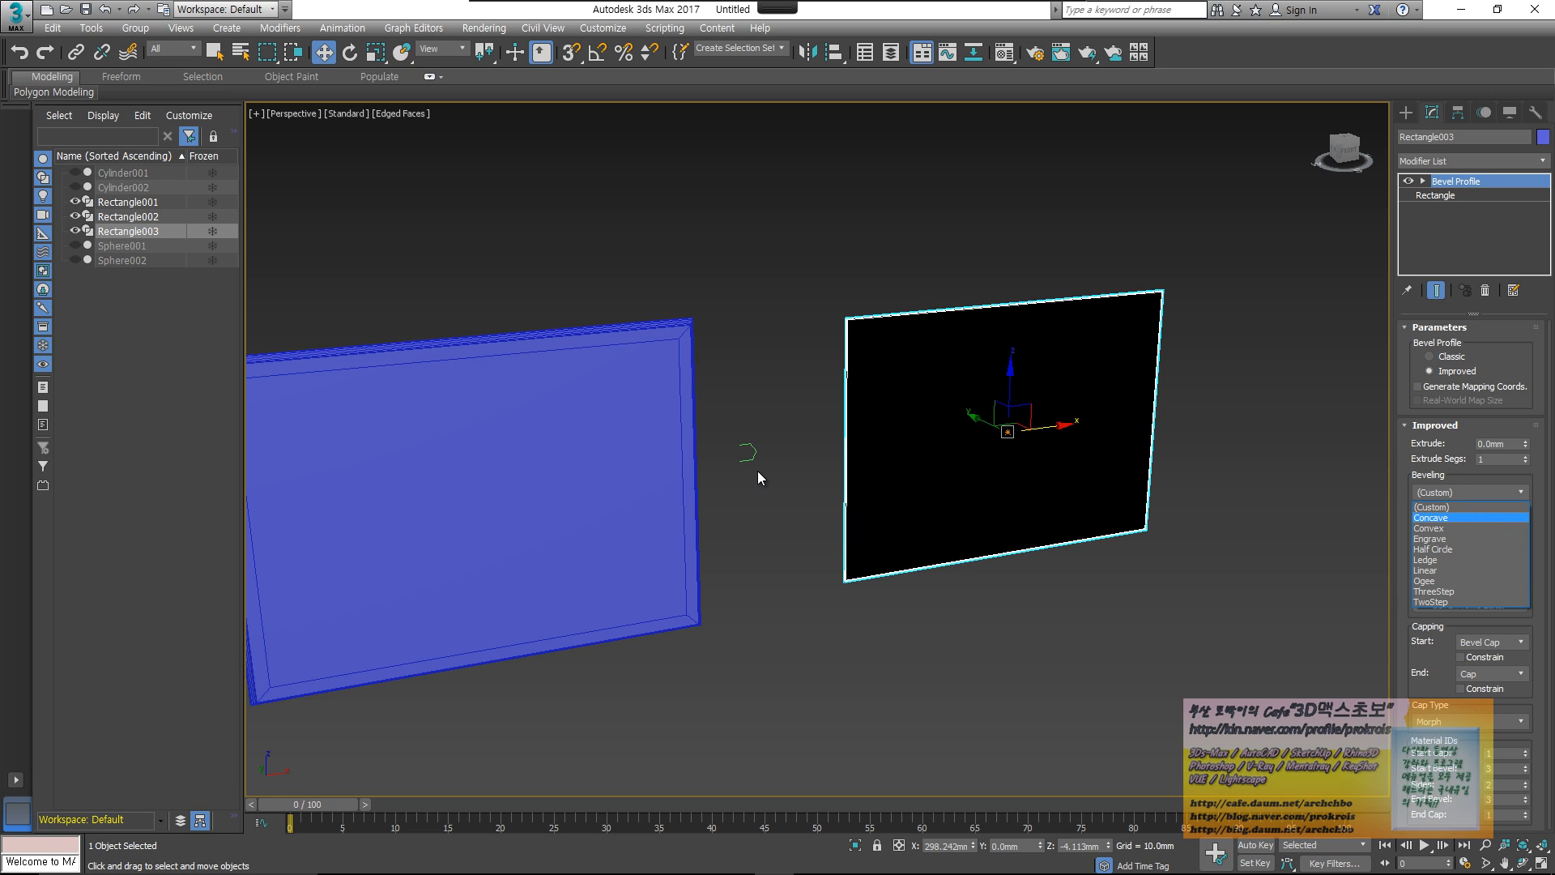
{"action": "left_click", "coordinate": [1460, 517]}
{"action": "left_click_drag", "start_coordinate": [1526, 444], "coordinate": [1129, 740]}
{"action": "middle_click_drag", "start_coordinate": [1129, 740], "coordinate": [829, 413], "text": "alt"}
{"action": "scroll", "coordinate": [1012, 466], "scroll_direction": "up", "scroll_amount": 6}
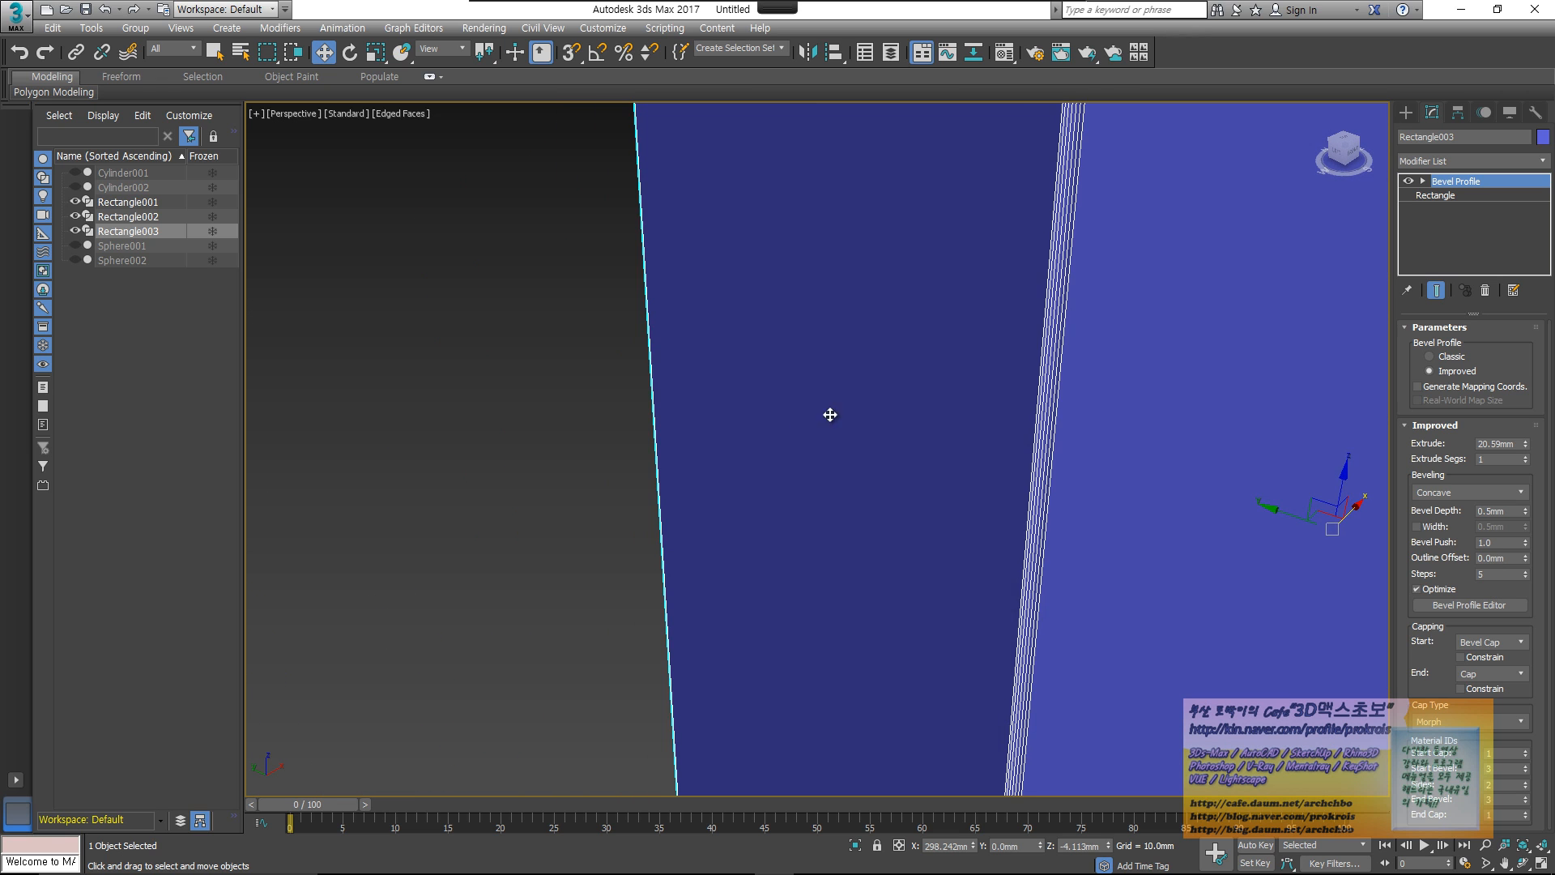
{"action": "middle_click_drag", "start_coordinate": [992, 366], "coordinate": [781, 796]}
{"action": "scroll", "coordinate": [952, 431], "scroll_direction": "up", "scroll_amount": 2}
{"action": "middle_click_drag", "start_coordinate": [970, 530], "coordinate": [982, 507], "text": "alt"}
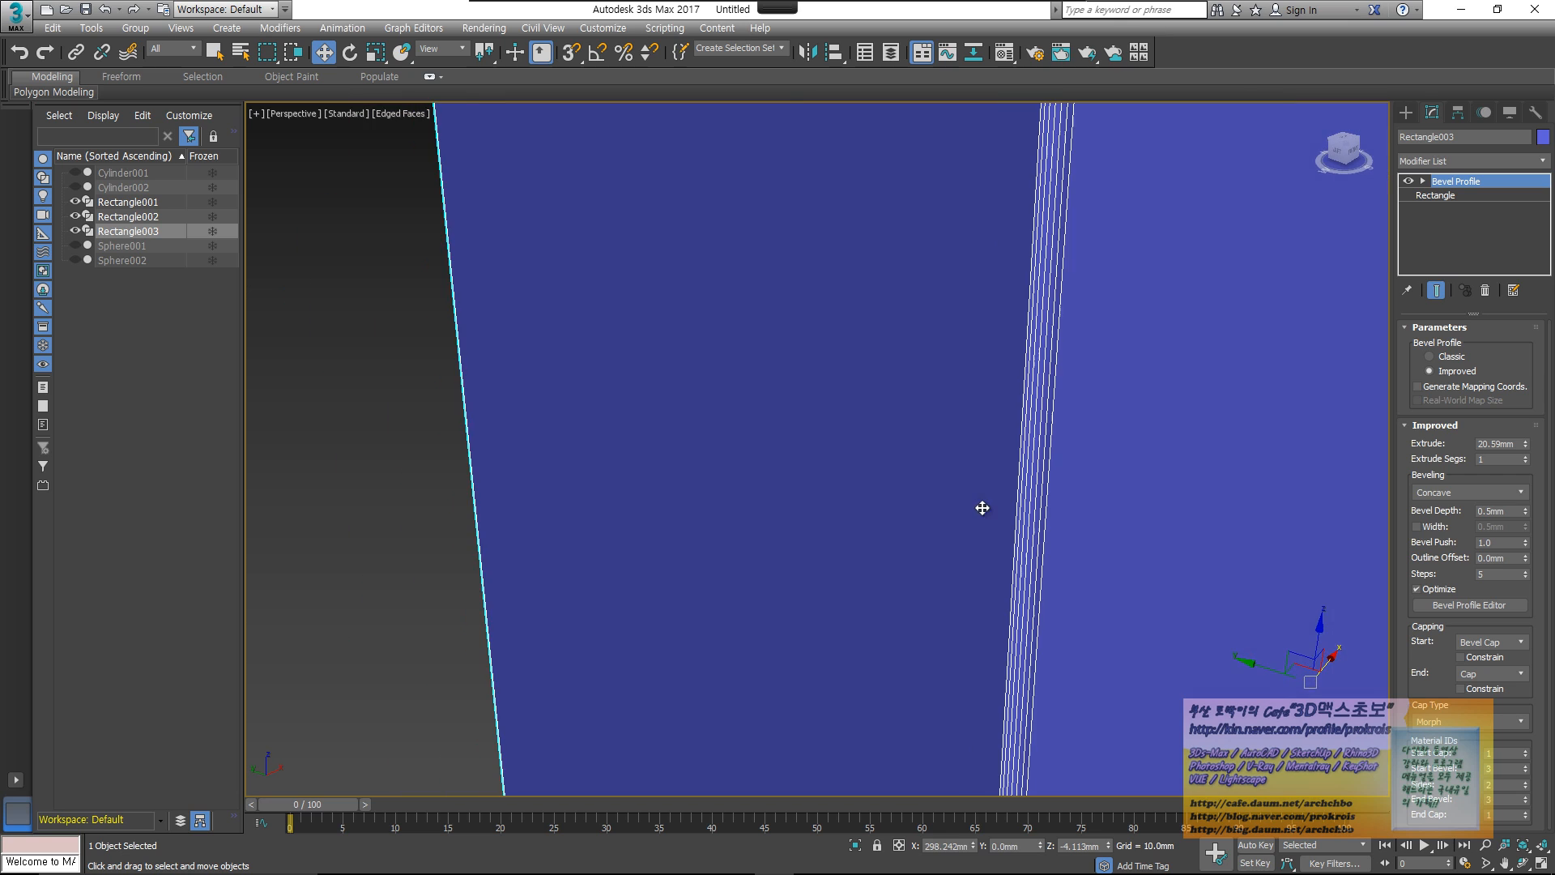
{"action": "middle_click_drag", "start_coordinate": [1104, 351], "coordinate": [993, 681]}
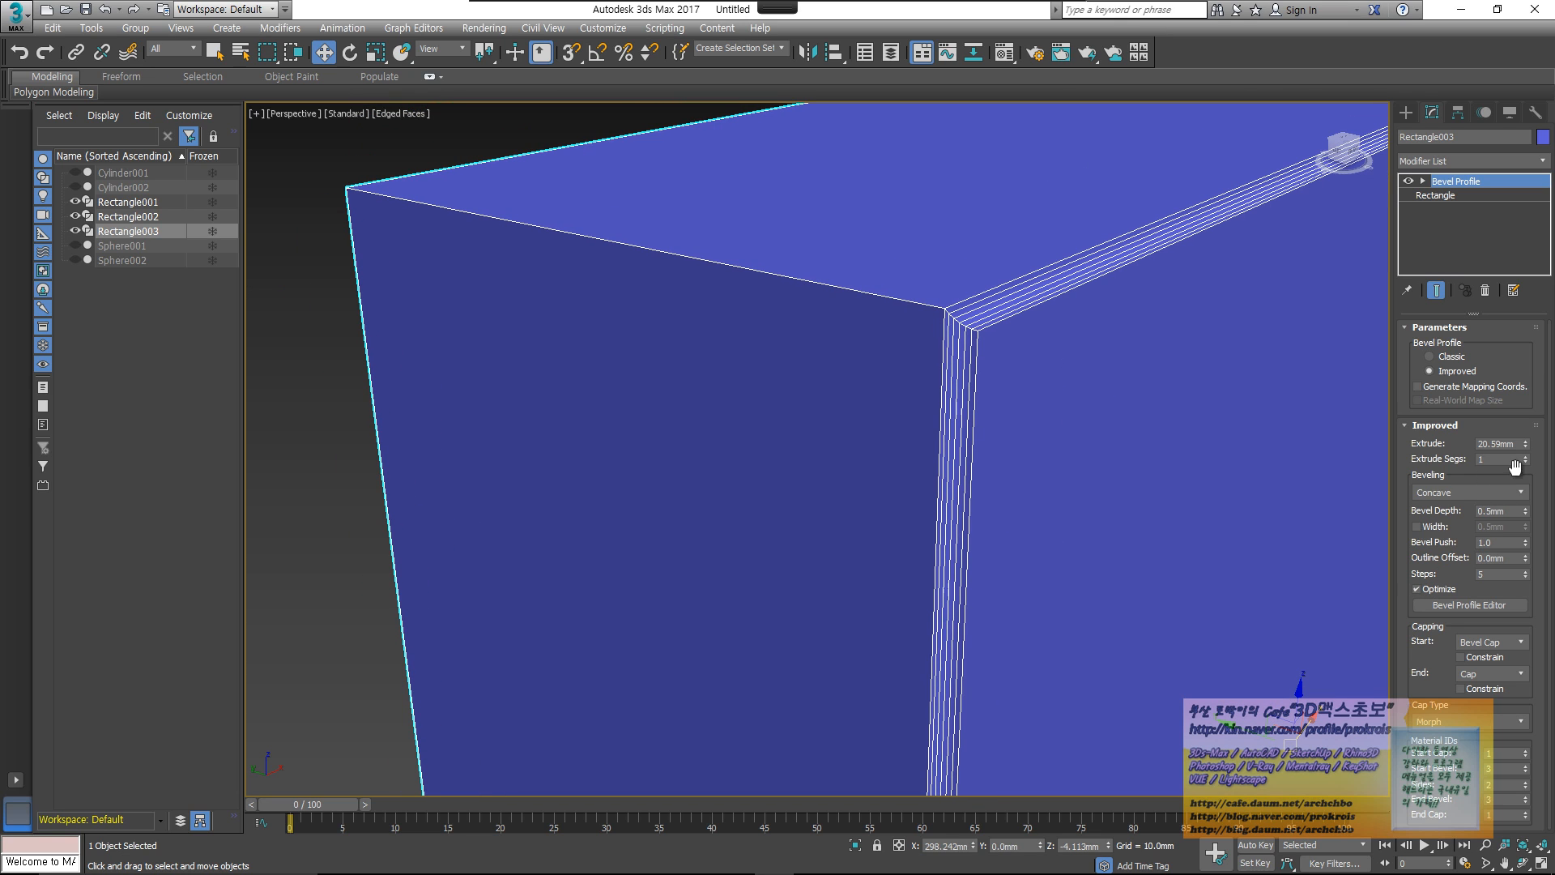
- Compare the Convex and Concave beveling presets on the copied rectangle's edge, ending on Convex
{"action": "left_click", "coordinate": [1514, 493]}
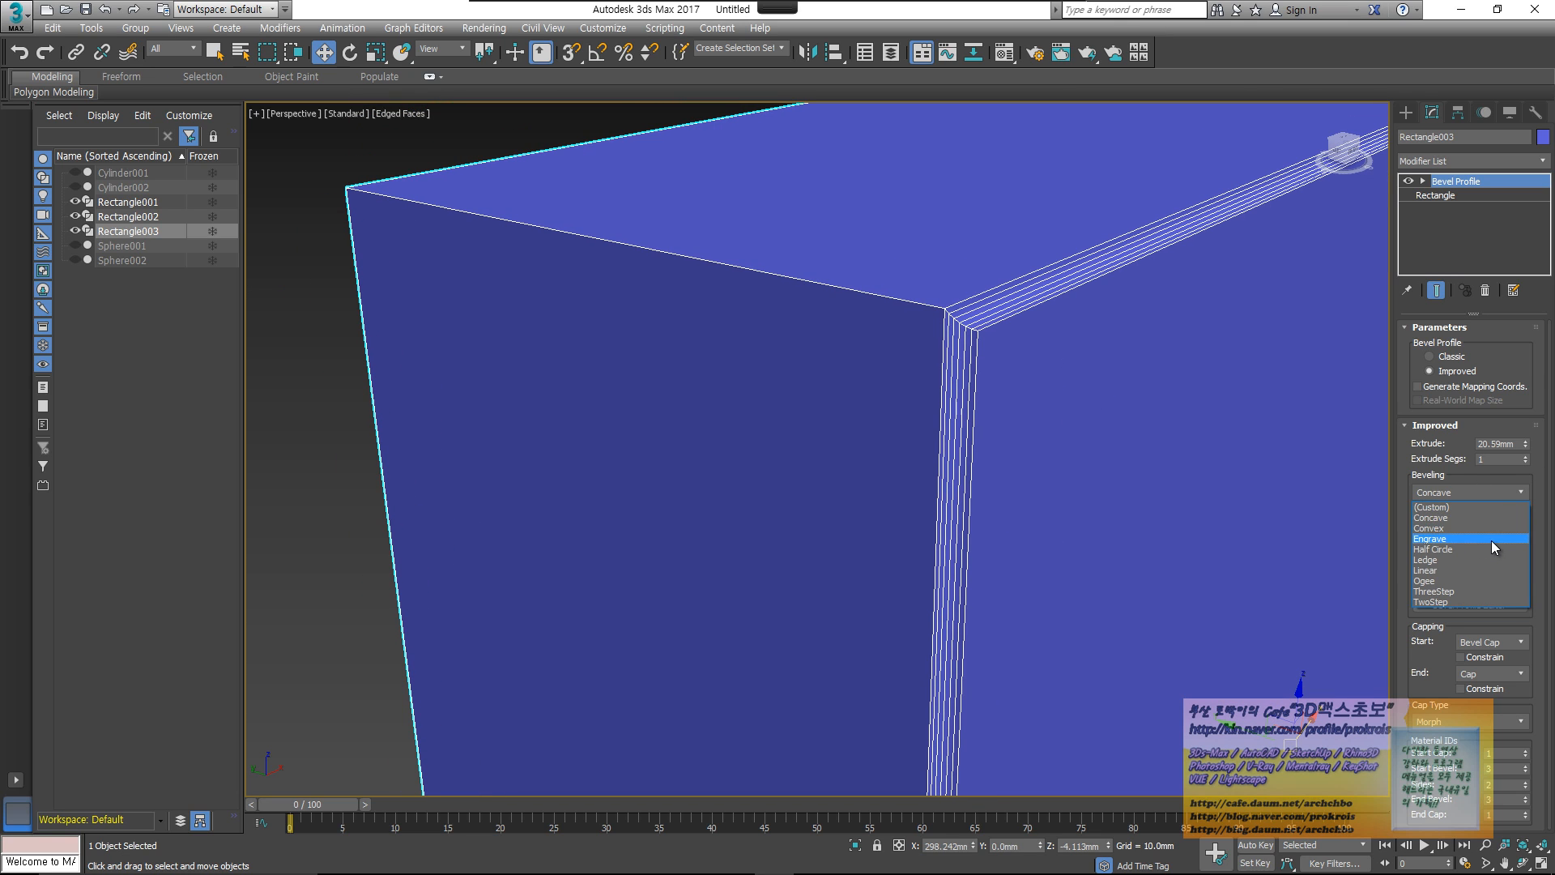
{"action": "left_click", "coordinate": [1470, 528]}
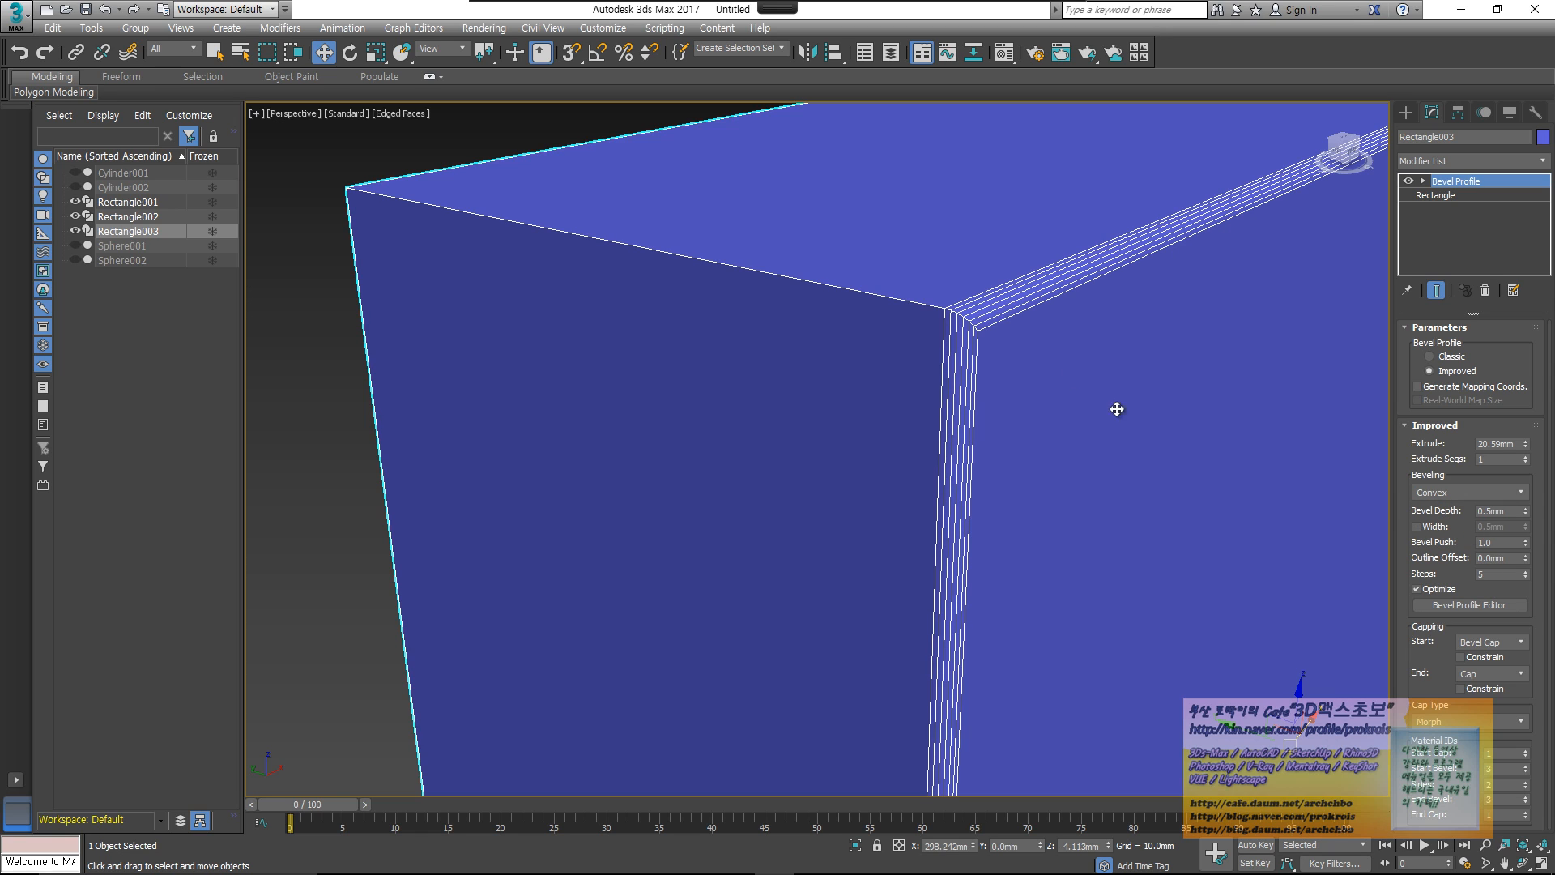
{"action": "left_click", "coordinate": [1456, 499]}
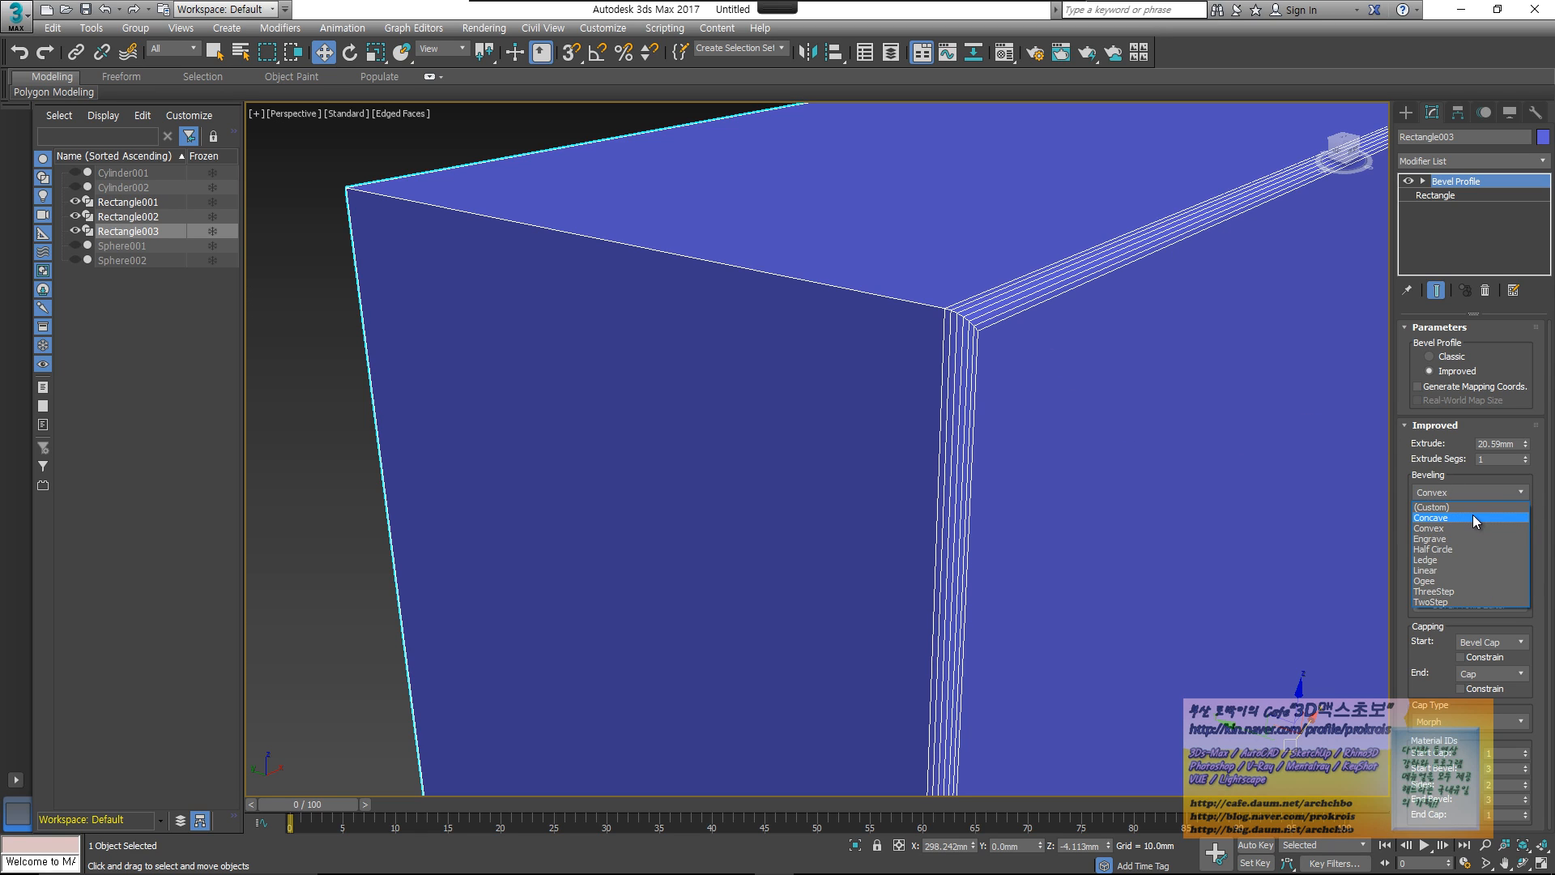
{"action": "left_click", "coordinate": [1471, 518]}
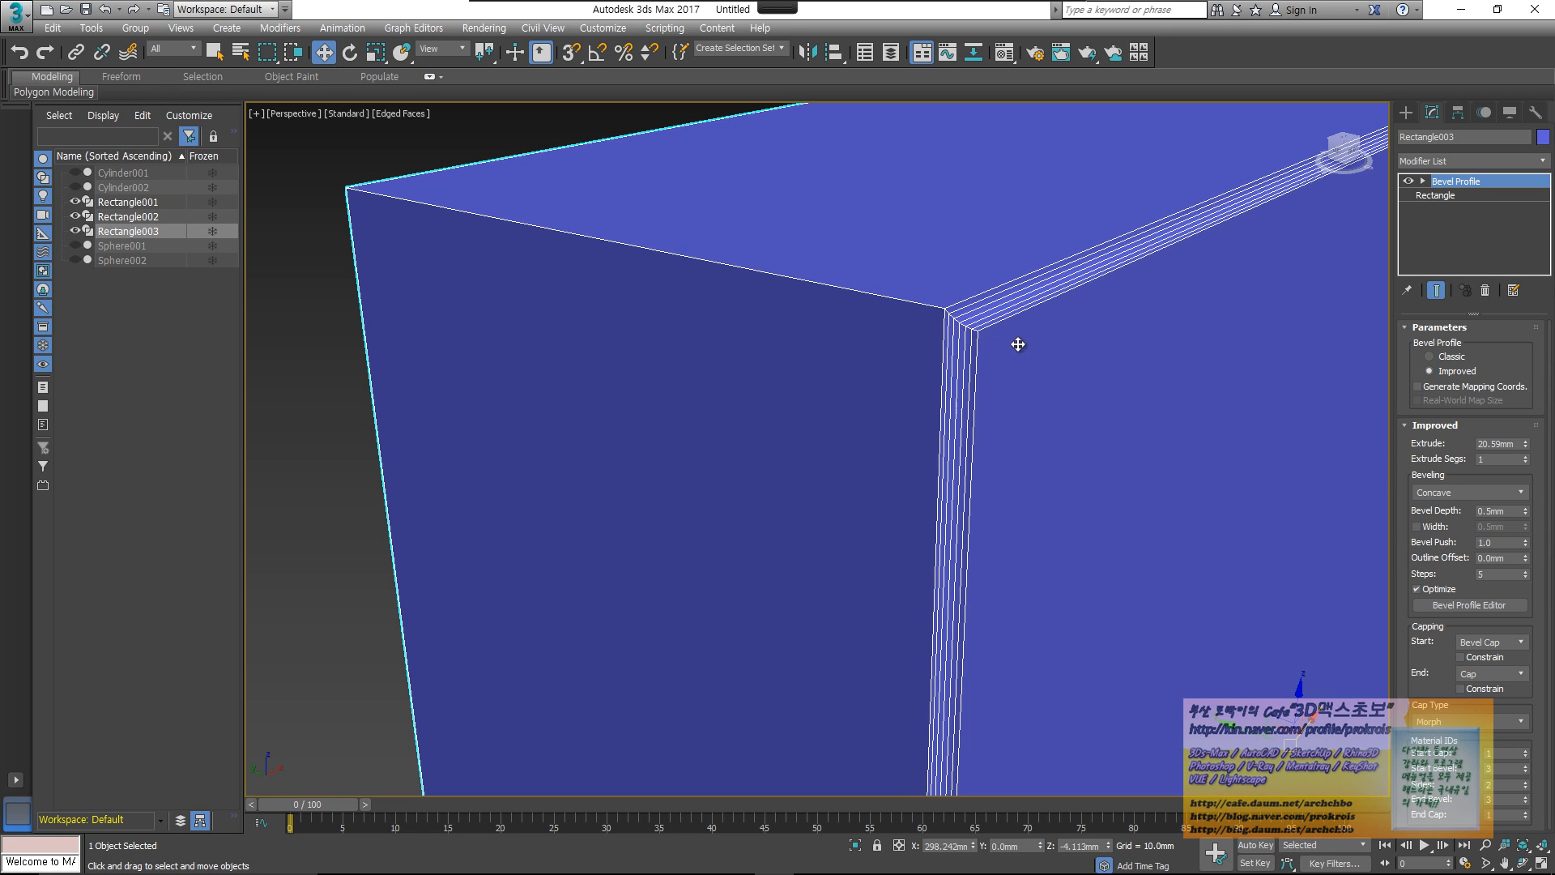
{"action": "left_click", "coordinate": [1458, 491]}
{"action": "left_click", "coordinate": [1463, 528]}
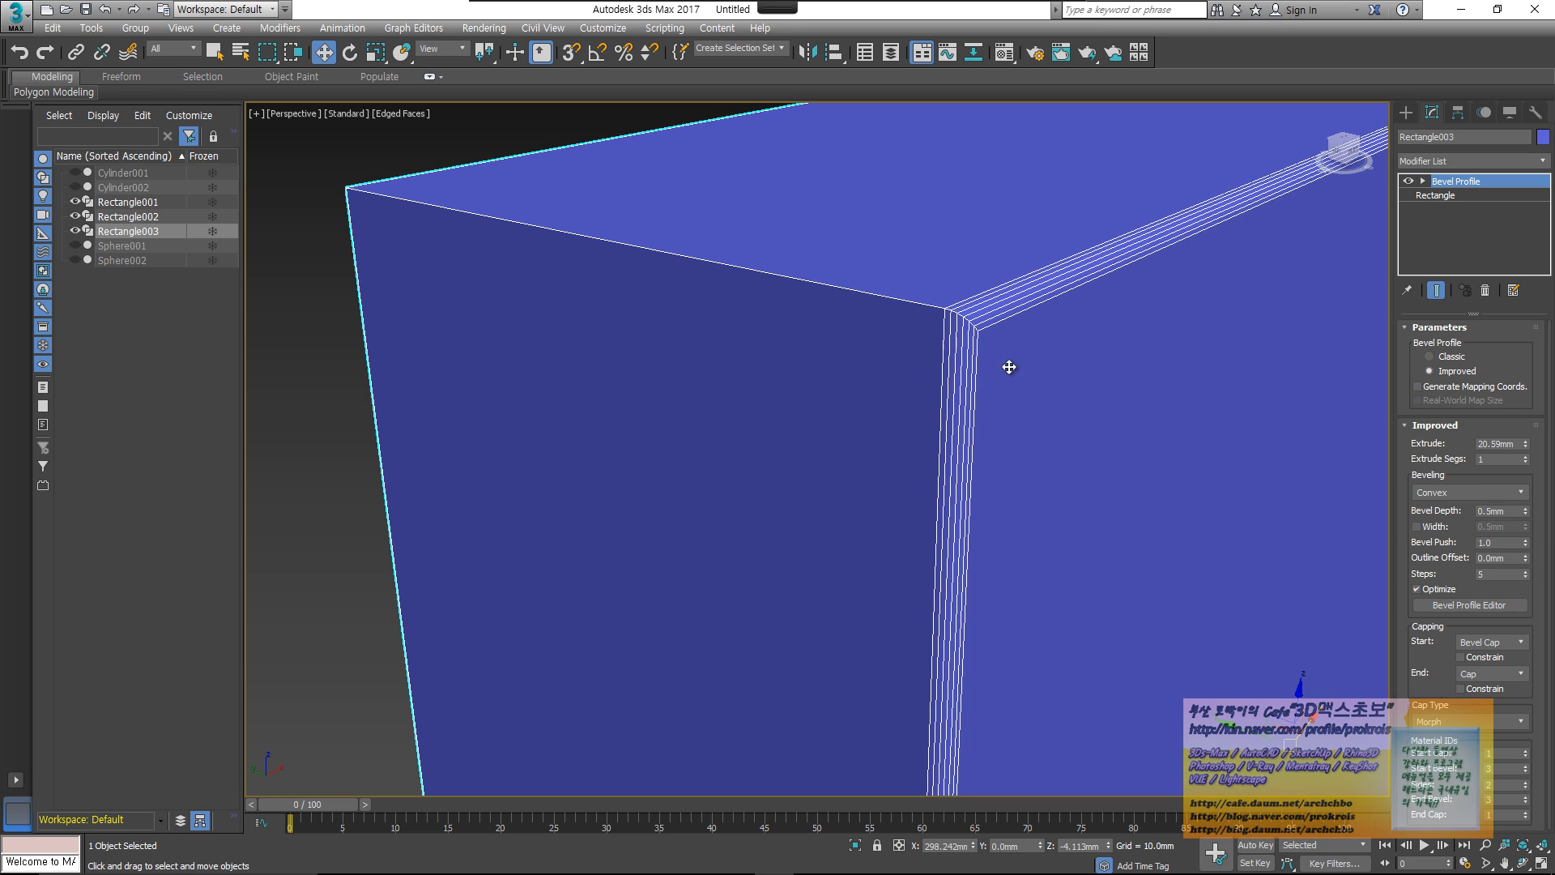
- Try the Engrave, Half Circle and Ledge beveling presets in turn on the copied rectangle
{"action": "left_click", "coordinate": [1450, 496]}
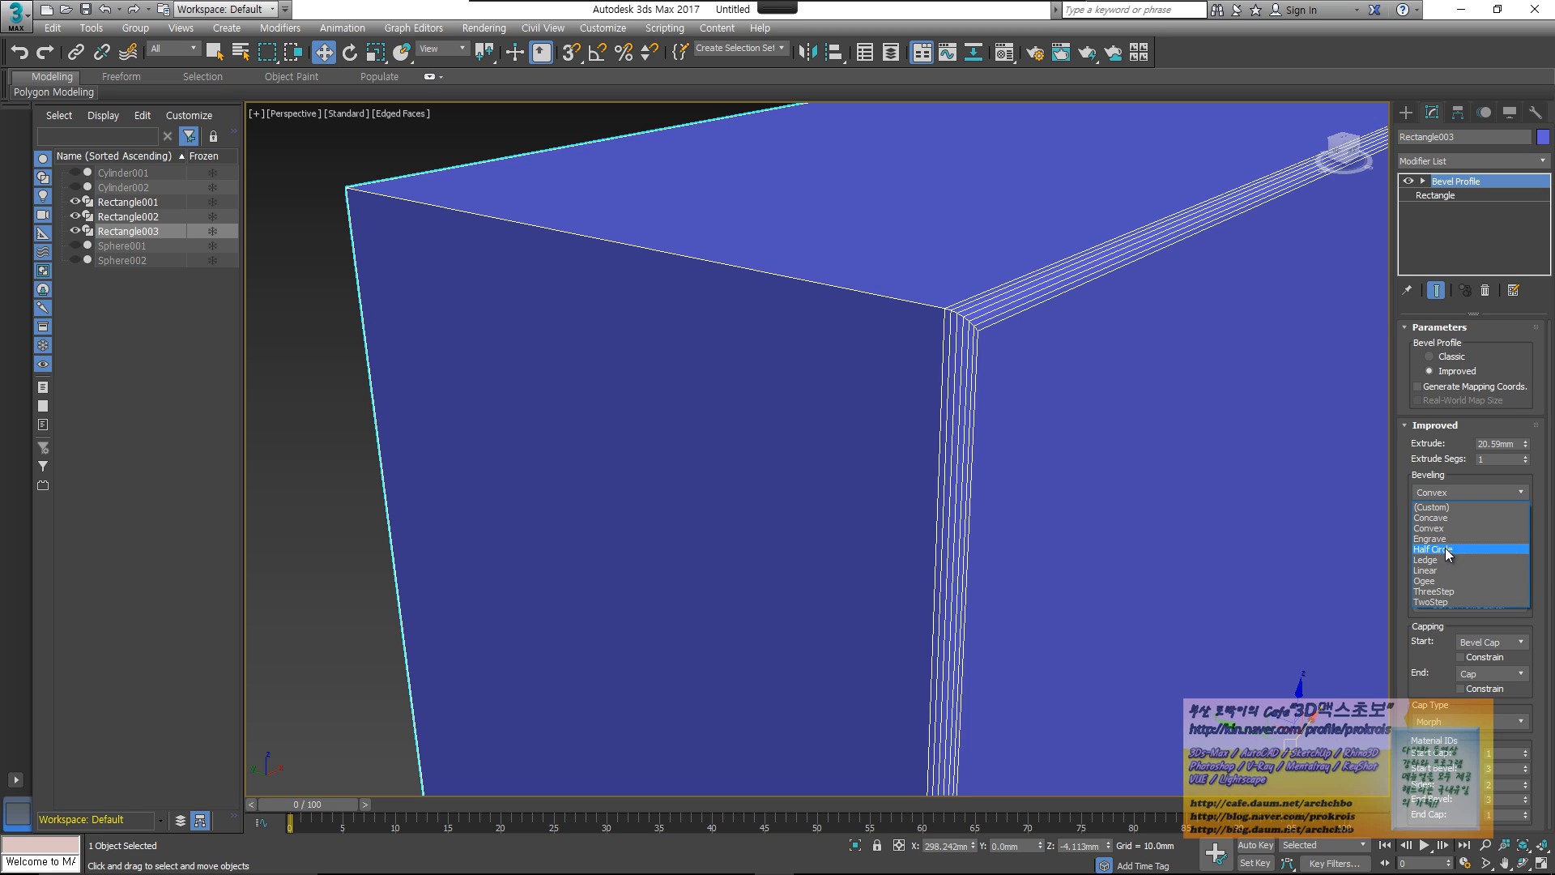
{"action": "left_click", "coordinate": [1445, 539]}
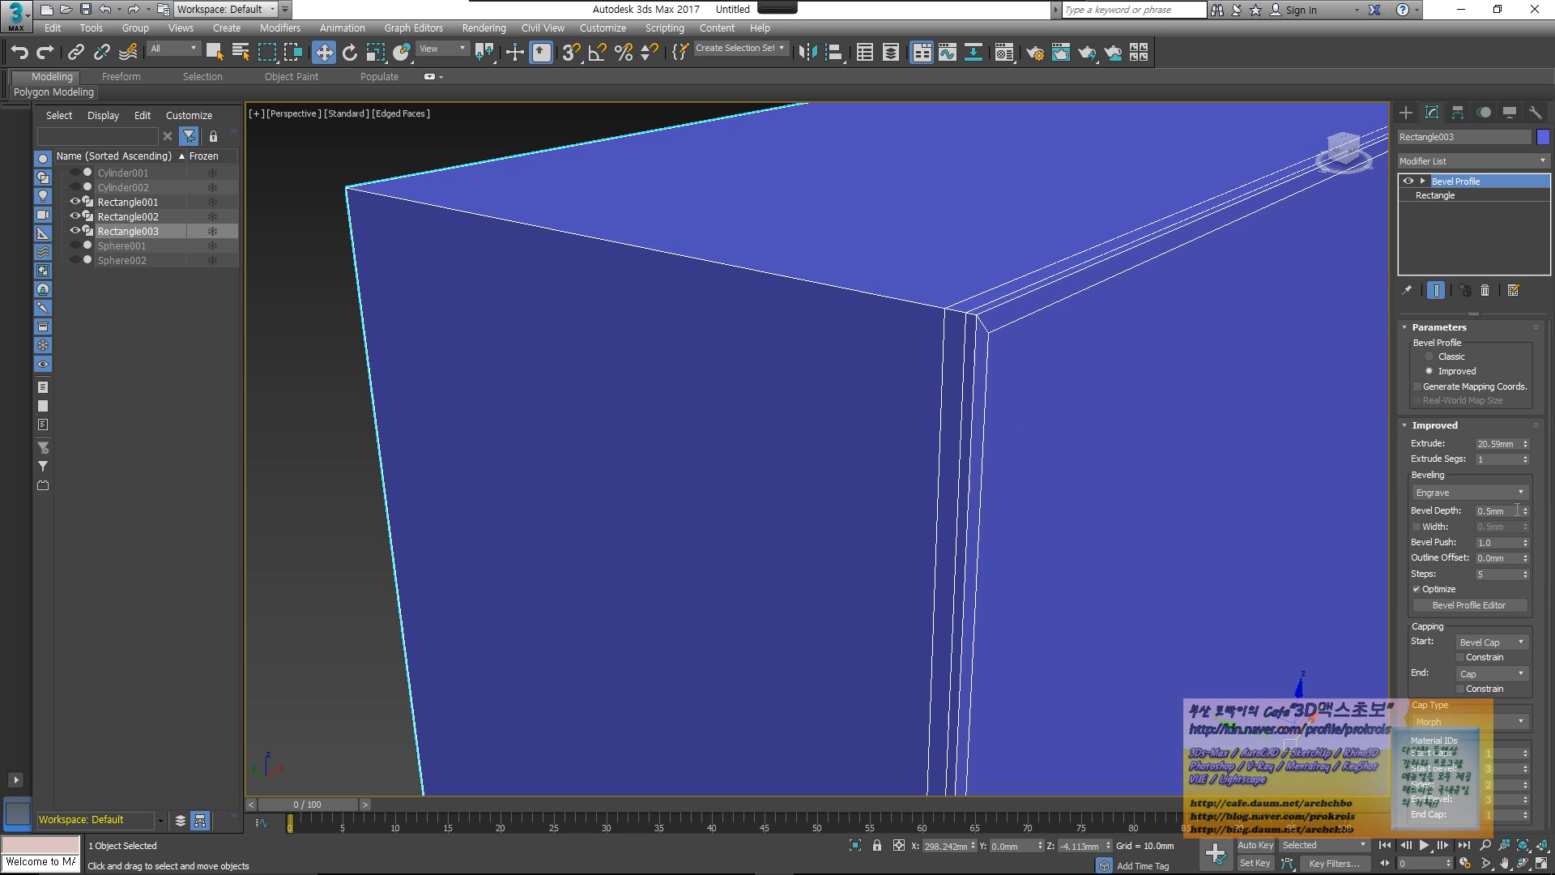
{"action": "left_click", "coordinate": [1495, 493]}
{"action": "left_click", "coordinate": [1470, 549]}
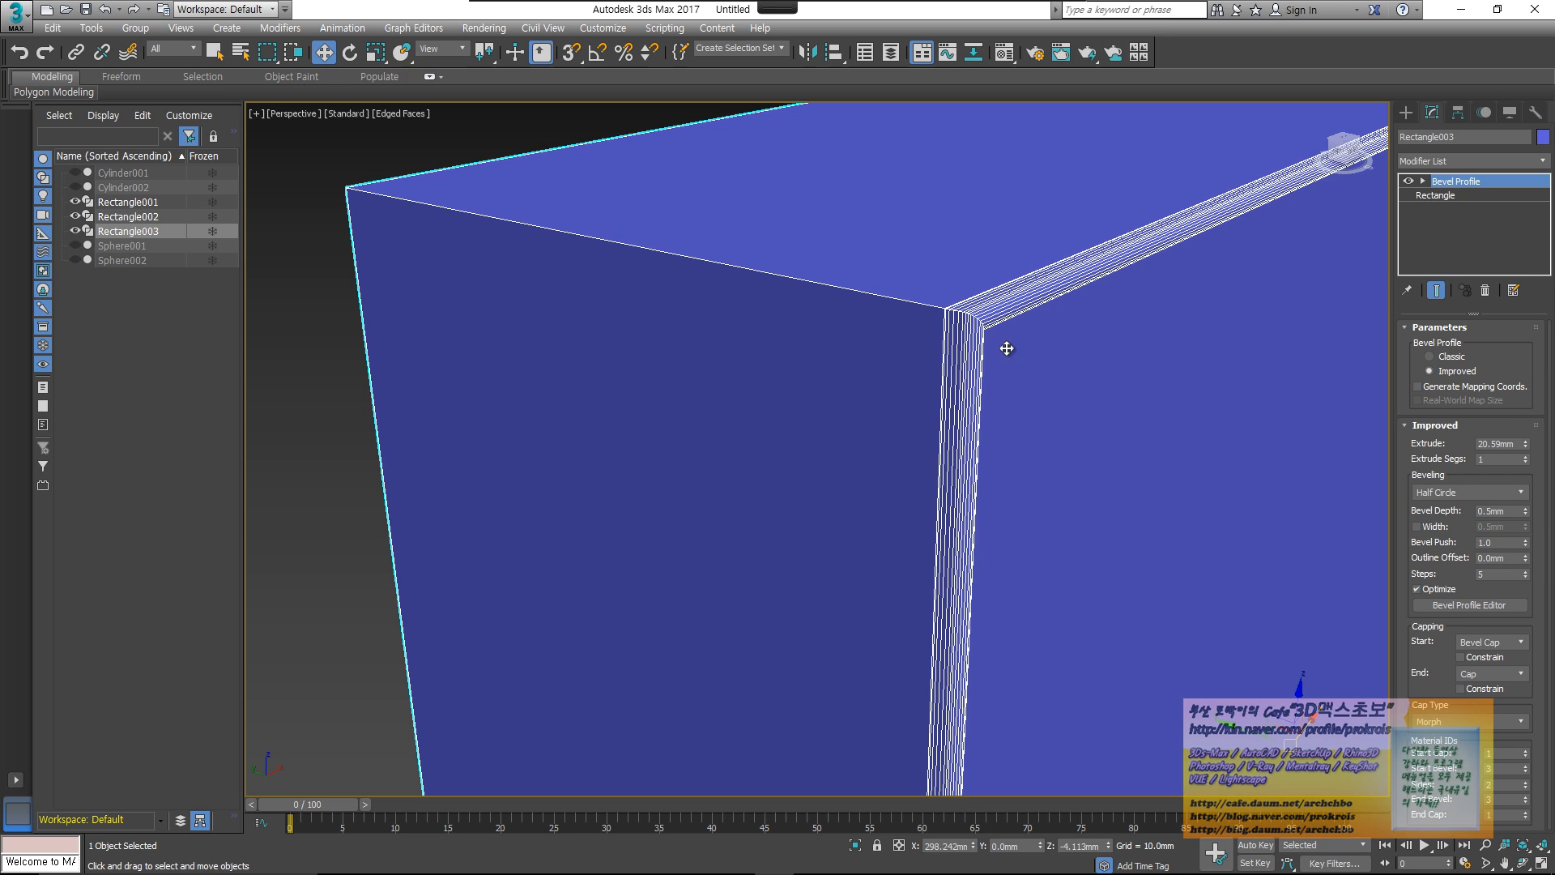
{"action": "left_click", "coordinate": [1483, 491]}
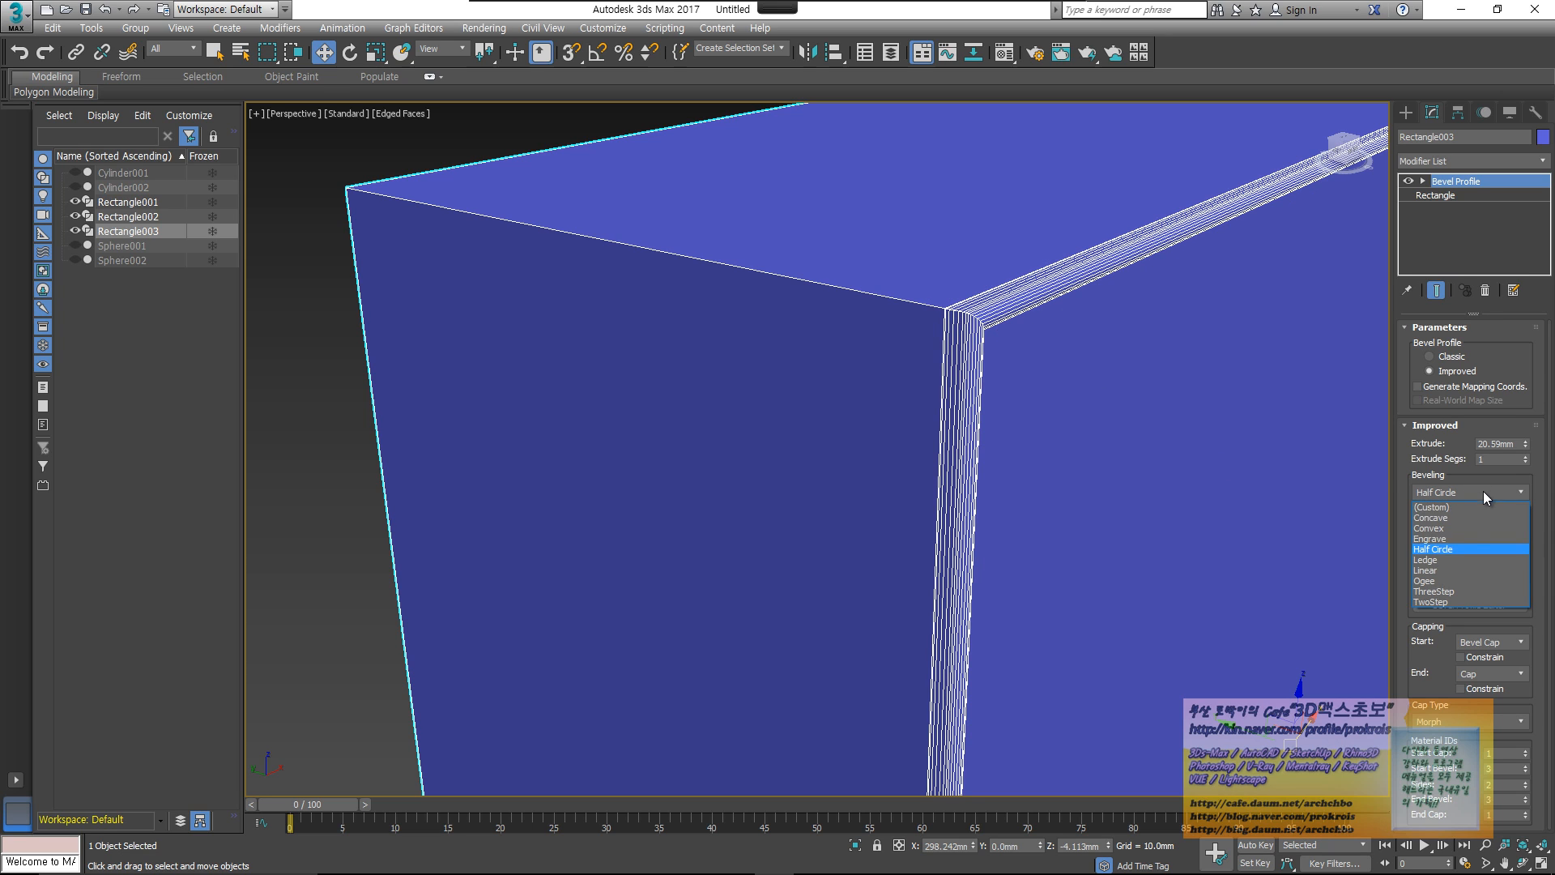
{"action": "left_click", "coordinate": [1459, 561]}
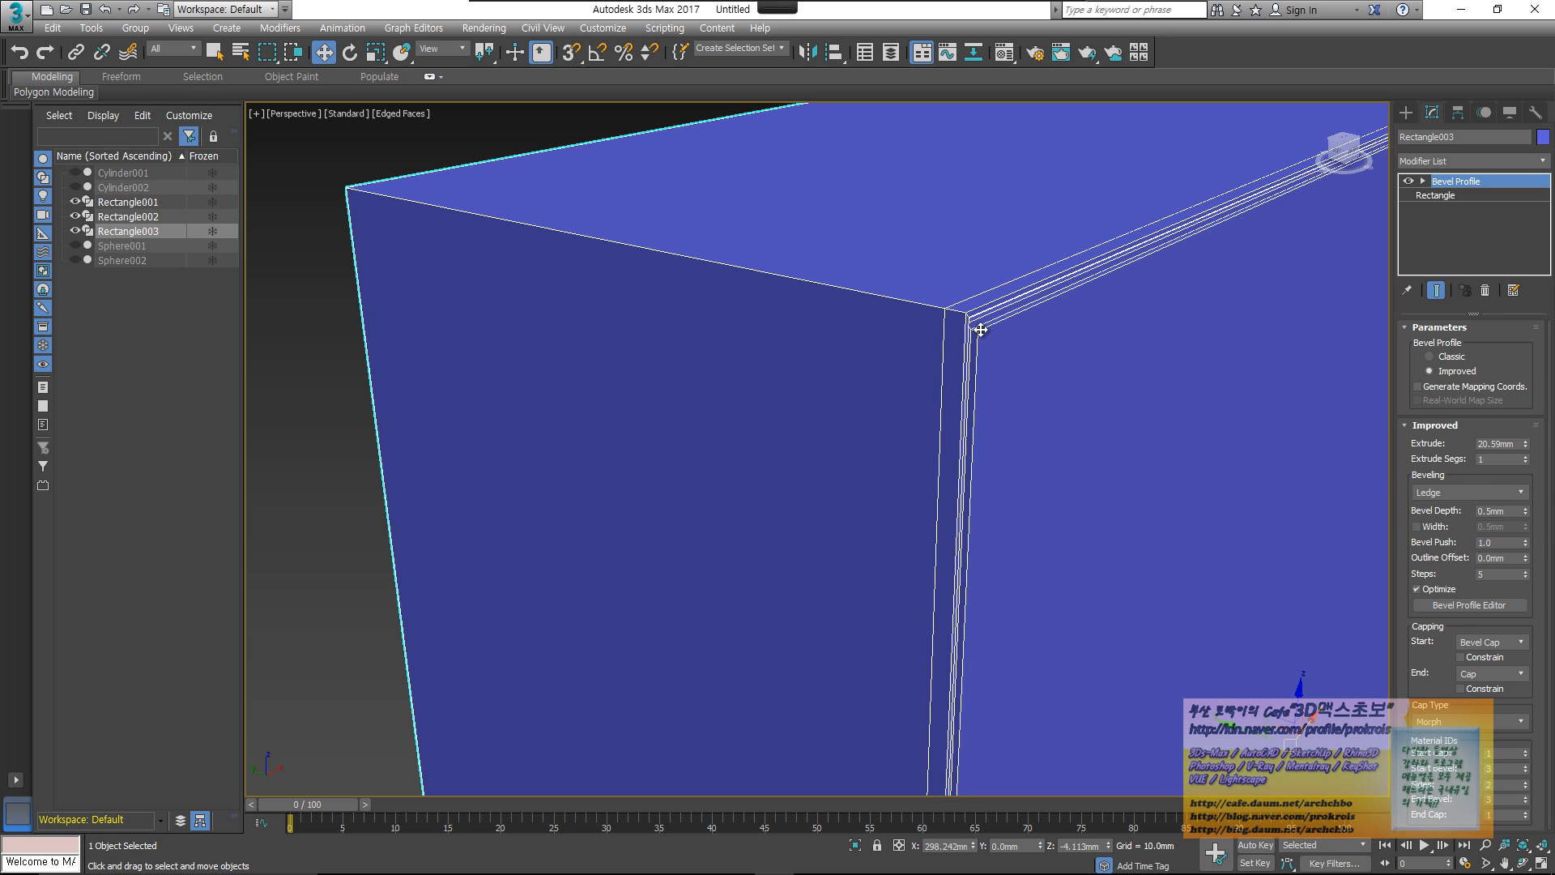
- Set the Ledge bevel's depth to 1.05 mm and its bevel push to 0.38
{"action": "scroll", "coordinate": [982, 332], "scroll_direction": "up", "scroll_amount": 2}
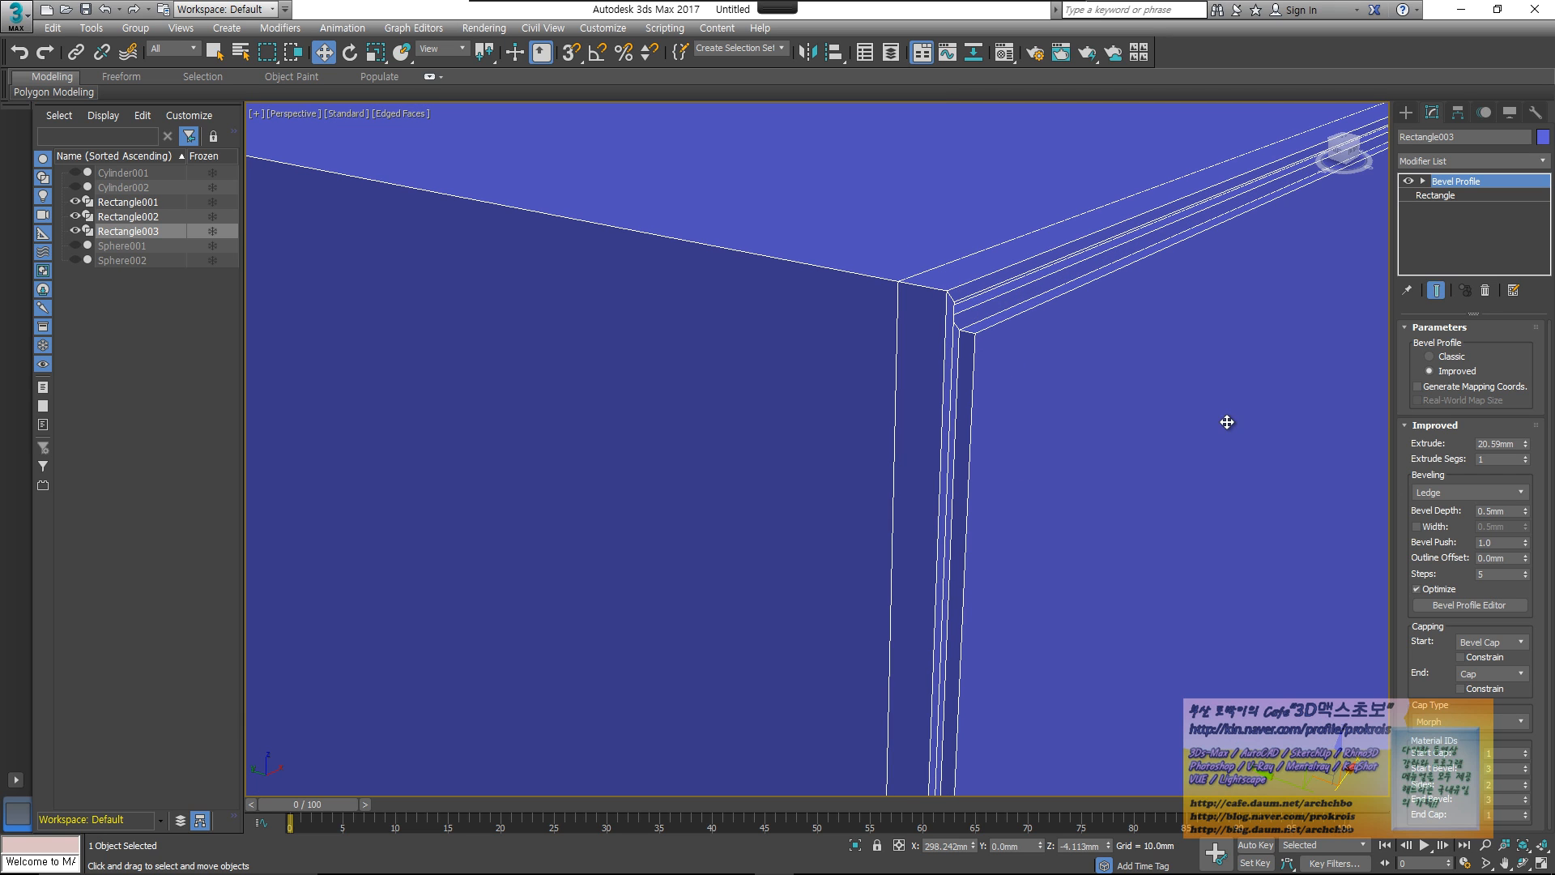
{"action": "left_click_drag", "start_coordinate": [1526, 513], "coordinate": [1488, 468]}
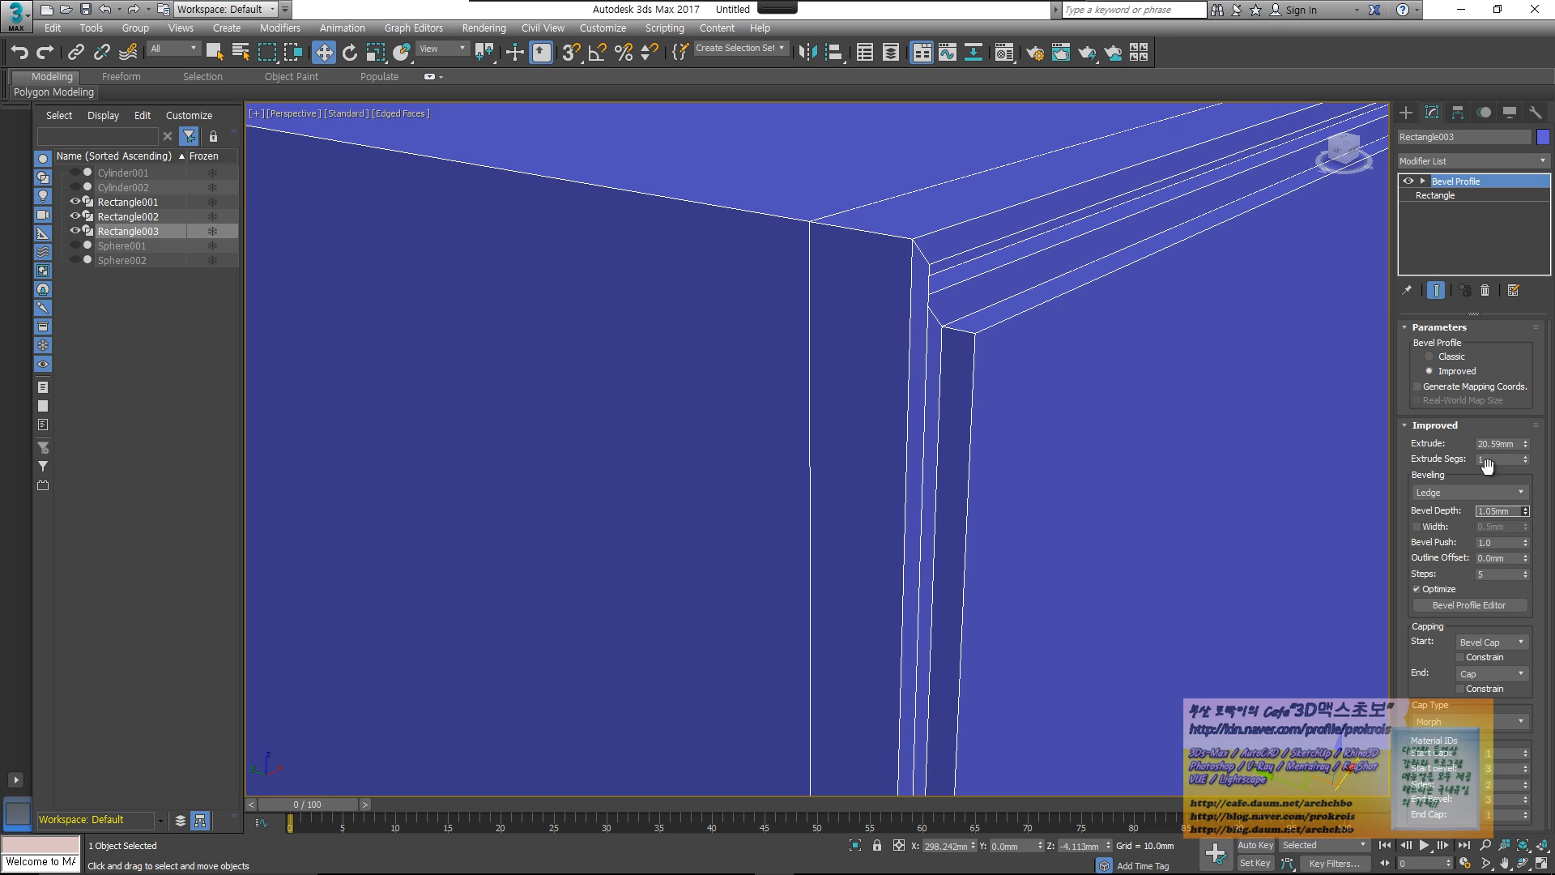
{"action": "left_click_drag", "start_coordinate": [1526, 545], "coordinate": [1506, 519]}
- Change the beveling preset to Concave and set its bevel push to 3.05
{"action": "left_click", "coordinate": [1503, 492]}
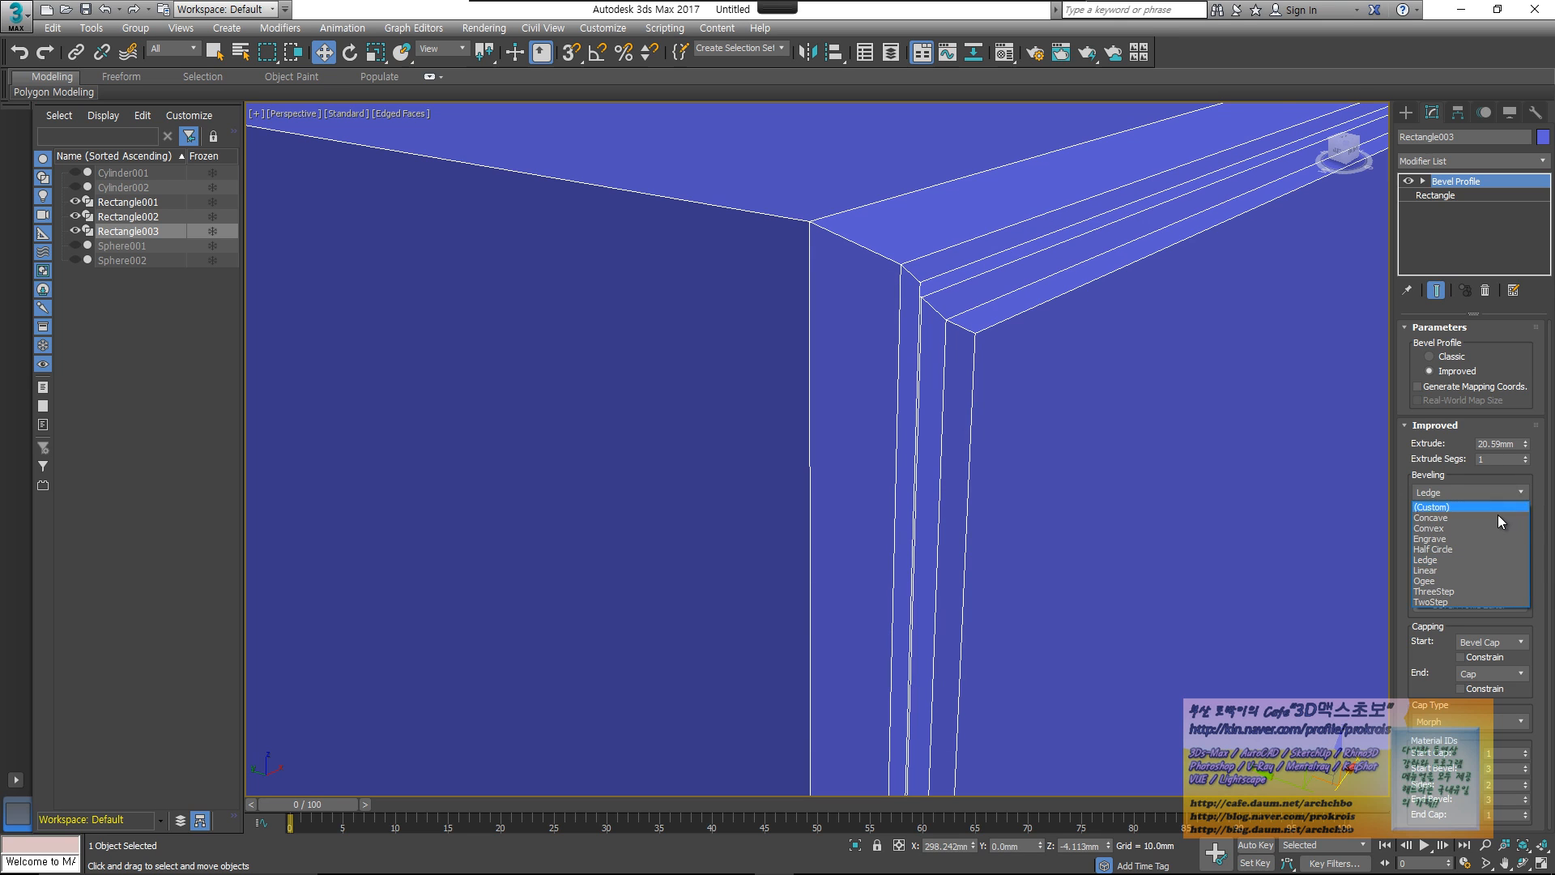
{"action": "left_click", "coordinate": [1496, 517]}
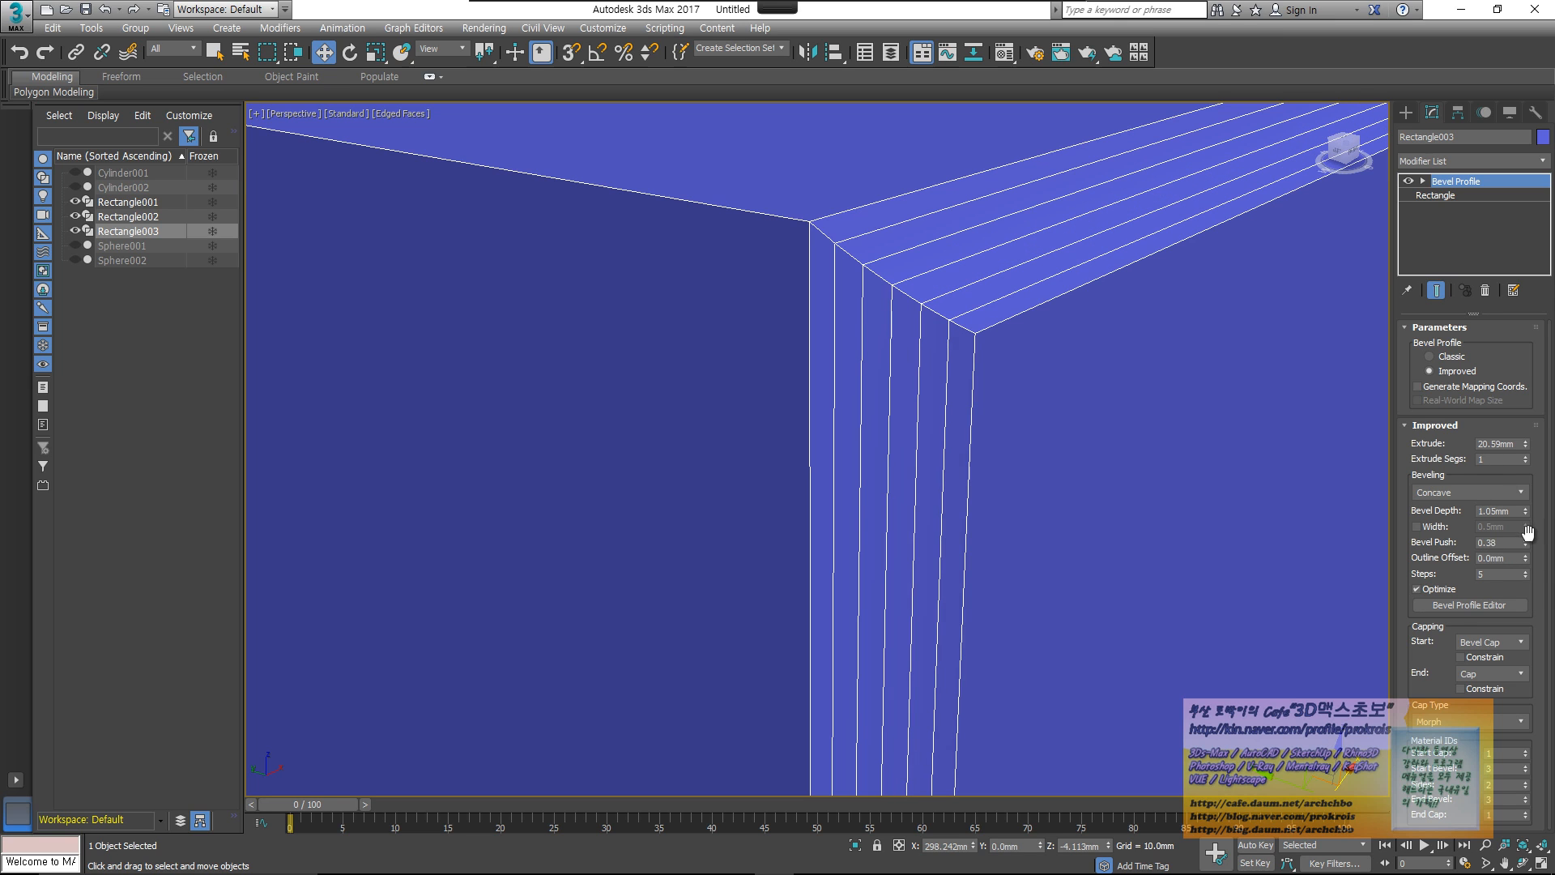
{"action": "left_click_drag", "start_coordinate": [1526, 544], "coordinate": [1513, 331]}
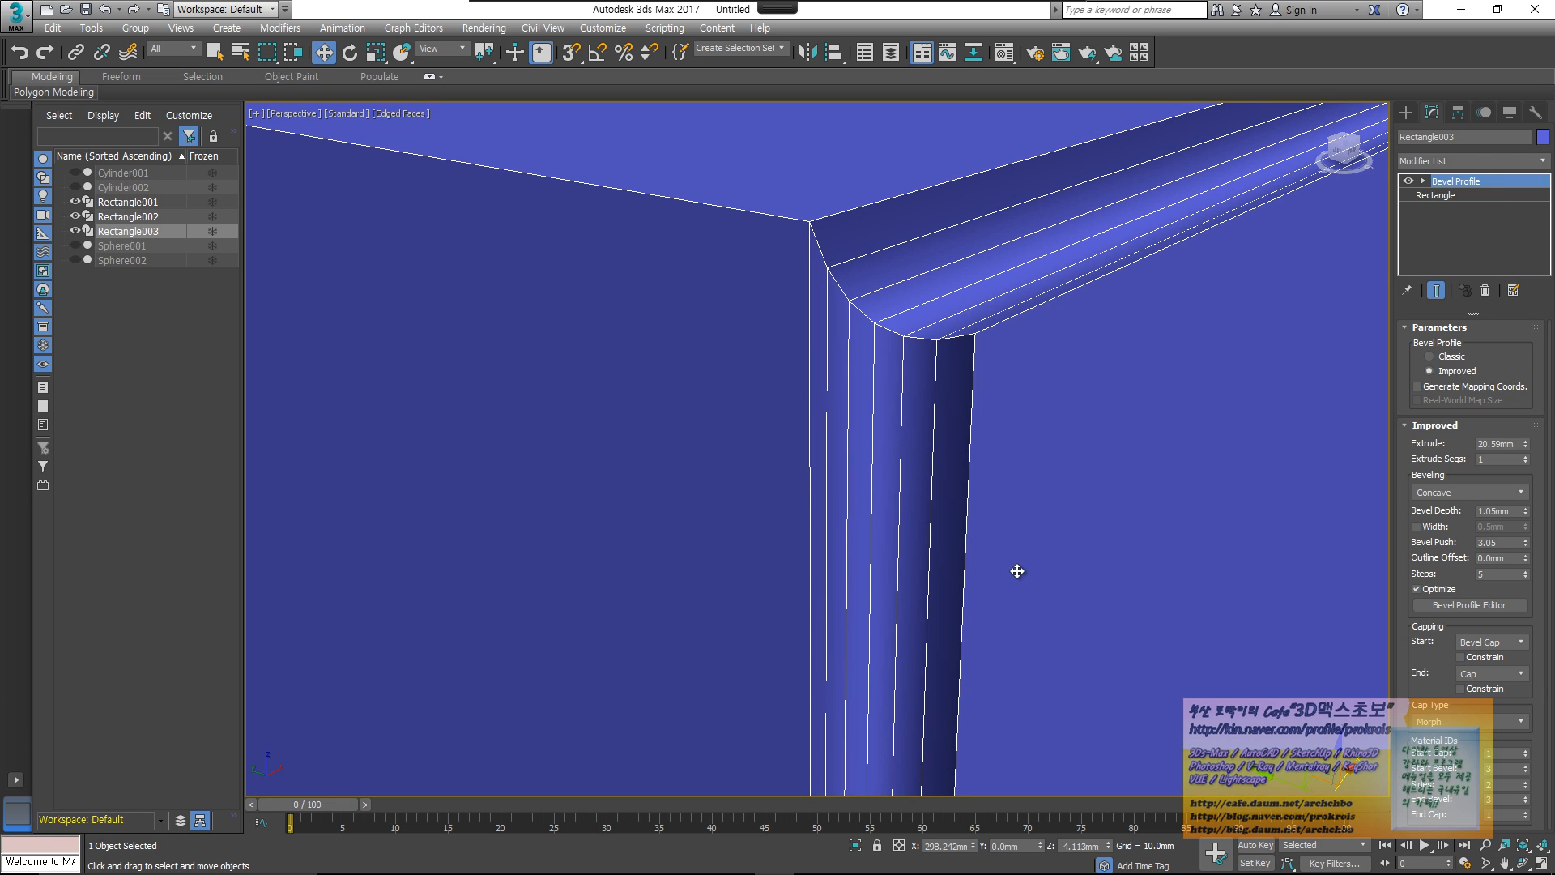
- Raise the Concave bevel's steps to 7
{"action": "middle_click_drag", "start_coordinate": [1013, 569], "coordinate": [1312, 591], "text": "alt"}
{"action": "left_click", "coordinate": [1525, 571]}
{"action": "left_click", "coordinate": [1525, 571]}
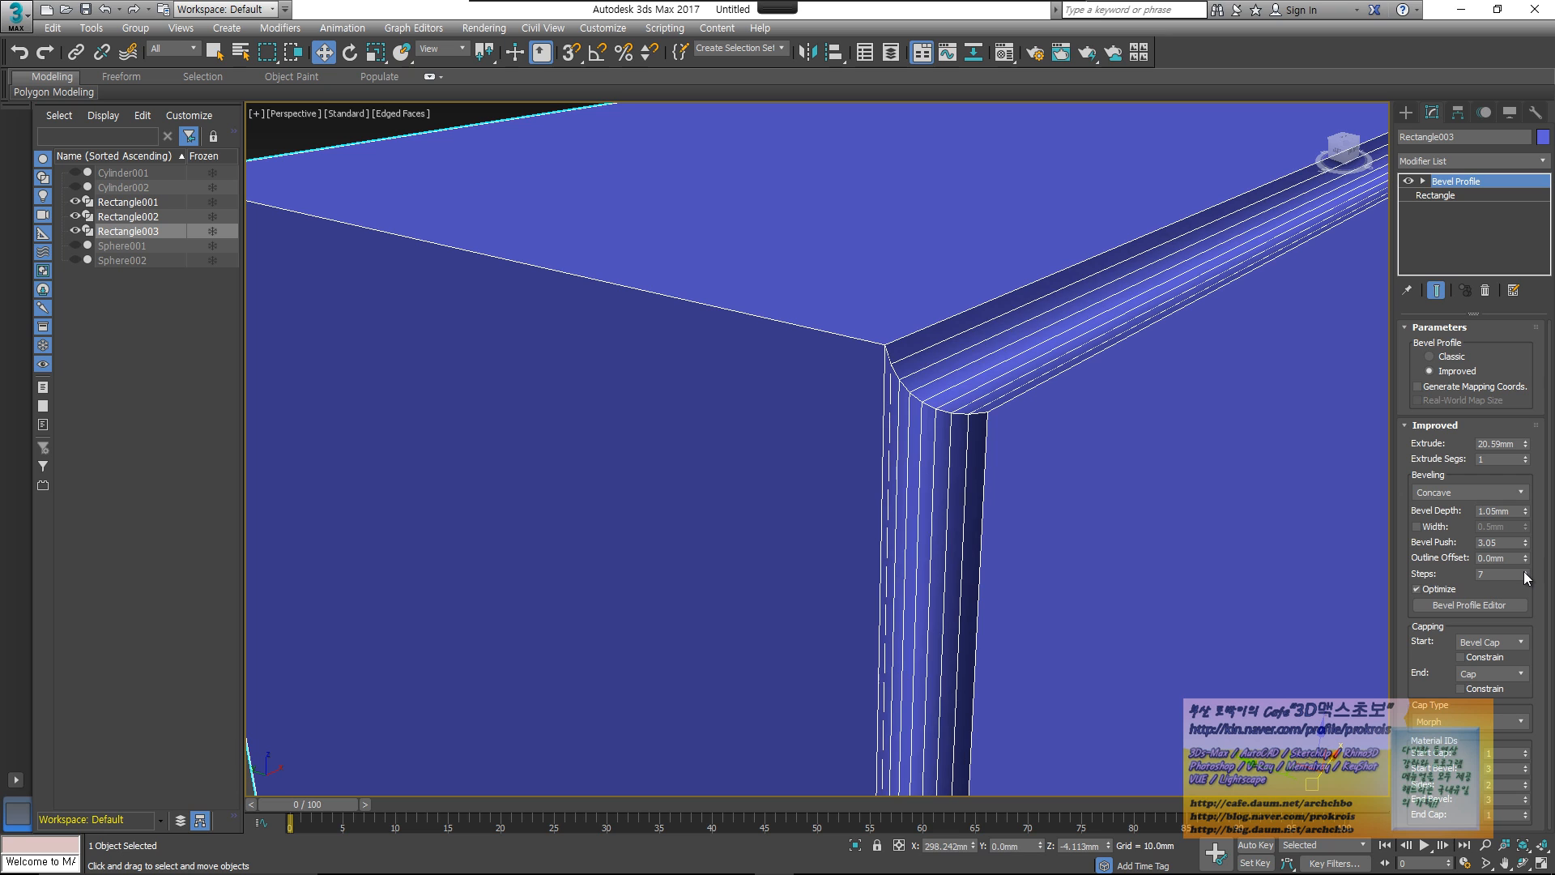
- Raise the Concave bevel's steps to 8 on the copied rectangle
{"action": "left_click", "coordinate": [1525, 571]}
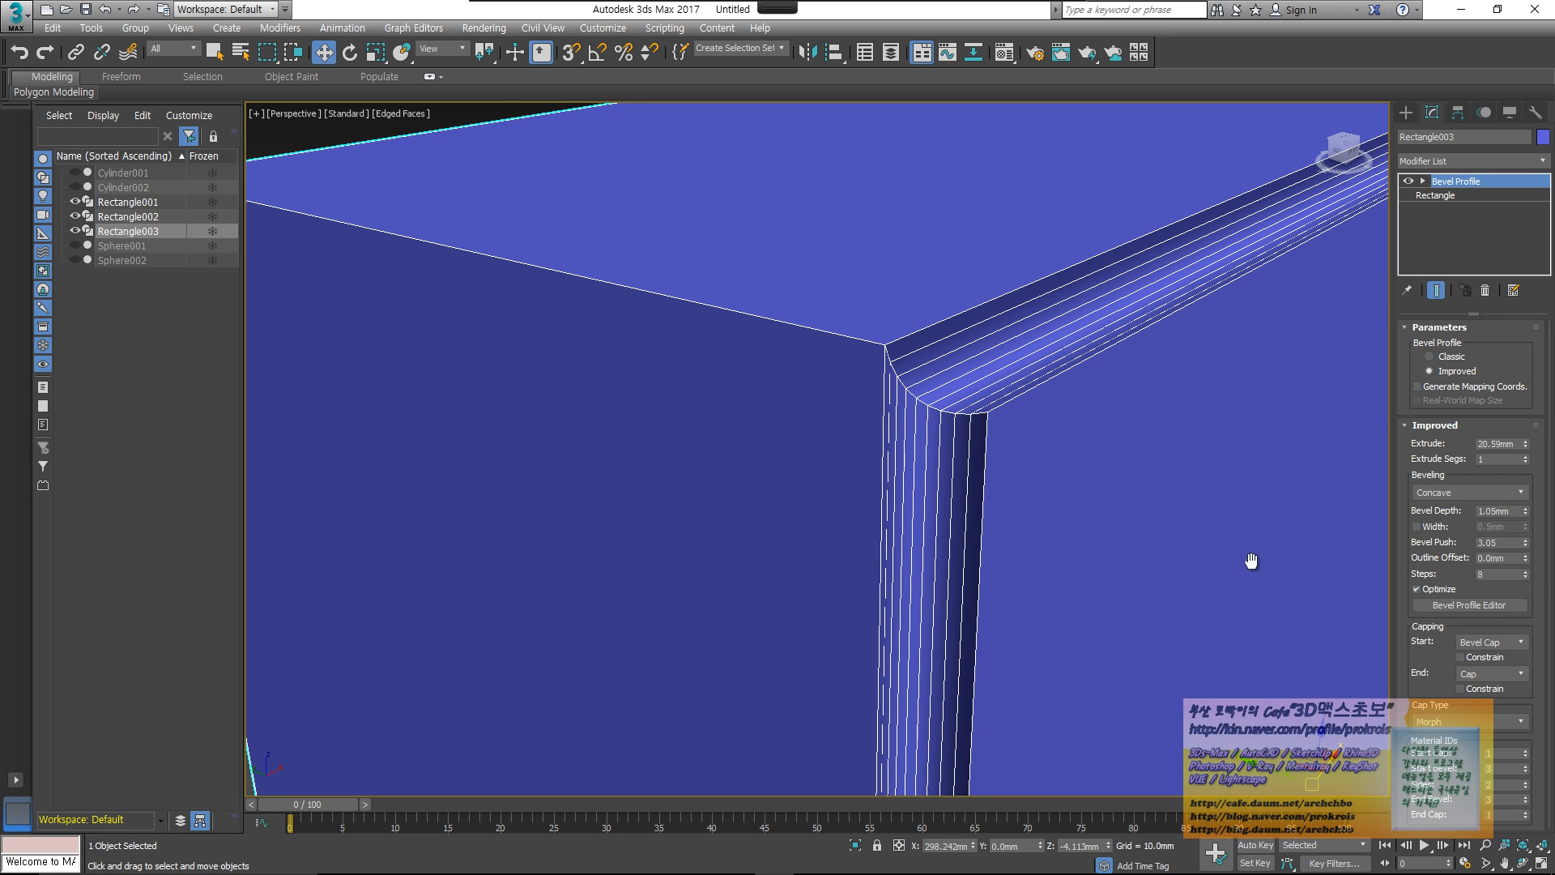
{"action": "middle_click_drag", "start_coordinate": [1250, 556], "coordinate": [996, 545], "text": "alt"}
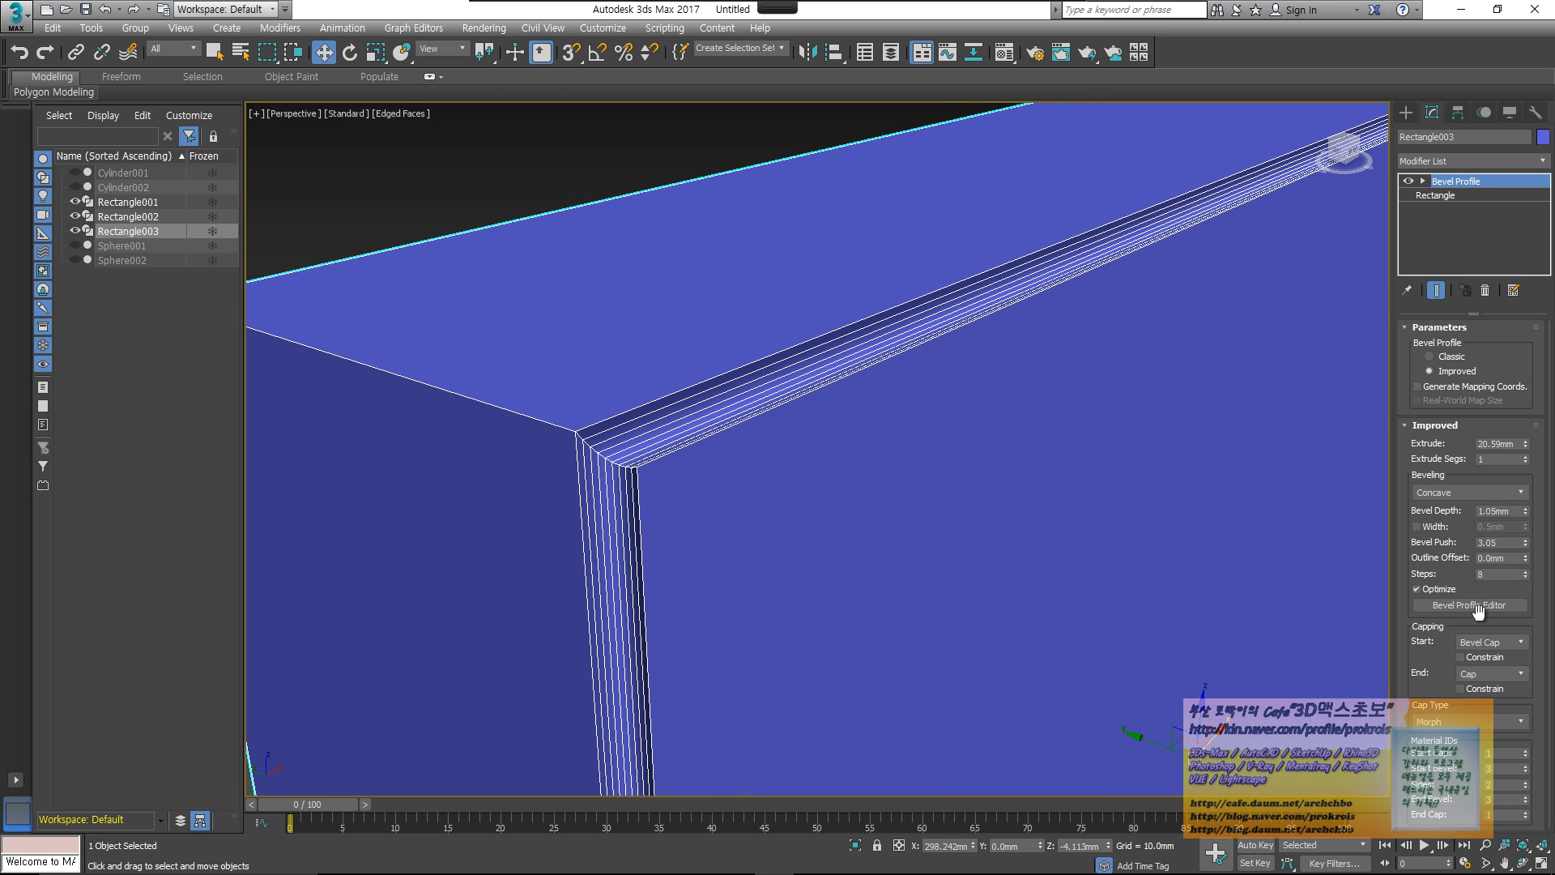
{"action": "scroll", "coordinate": [838, 531], "scroll_direction": "down", "scroll_amount": 4}
{"action": "middle_click_drag", "start_coordinate": [836, 527], "coordinate": [820, 519]}
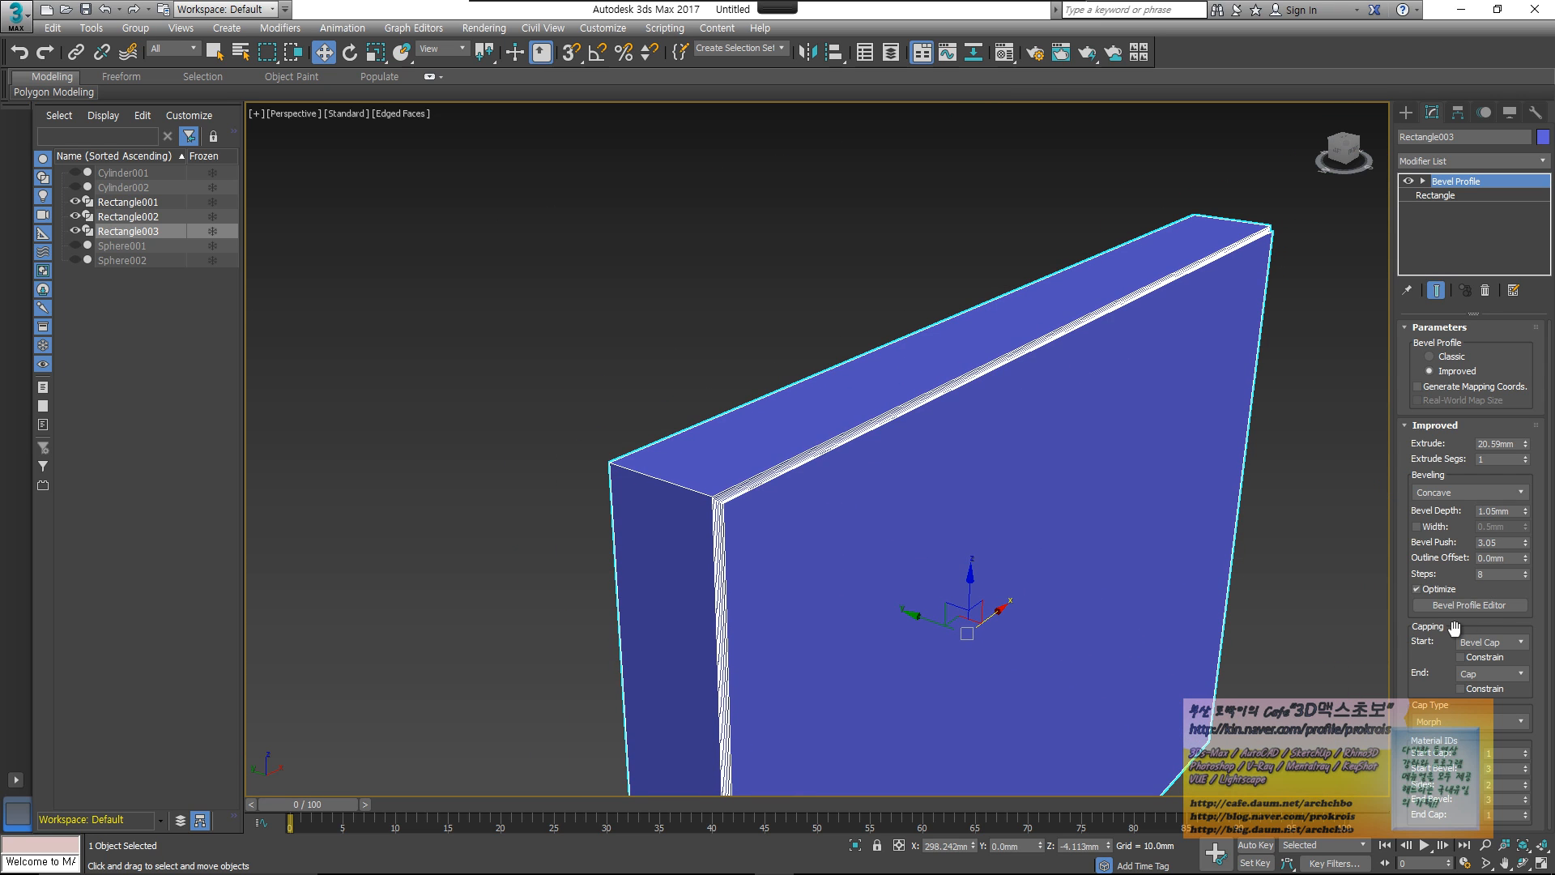
- Open the Bevel Profile Editor for the Concave bevel and move it clear of the box's bevelled corner
{"action": "left_click", "coordinate": [1477, 608]}
{"action": "left_click_drag", "start_coordinate": [809, 146], "coordinate": [1300, 175]}
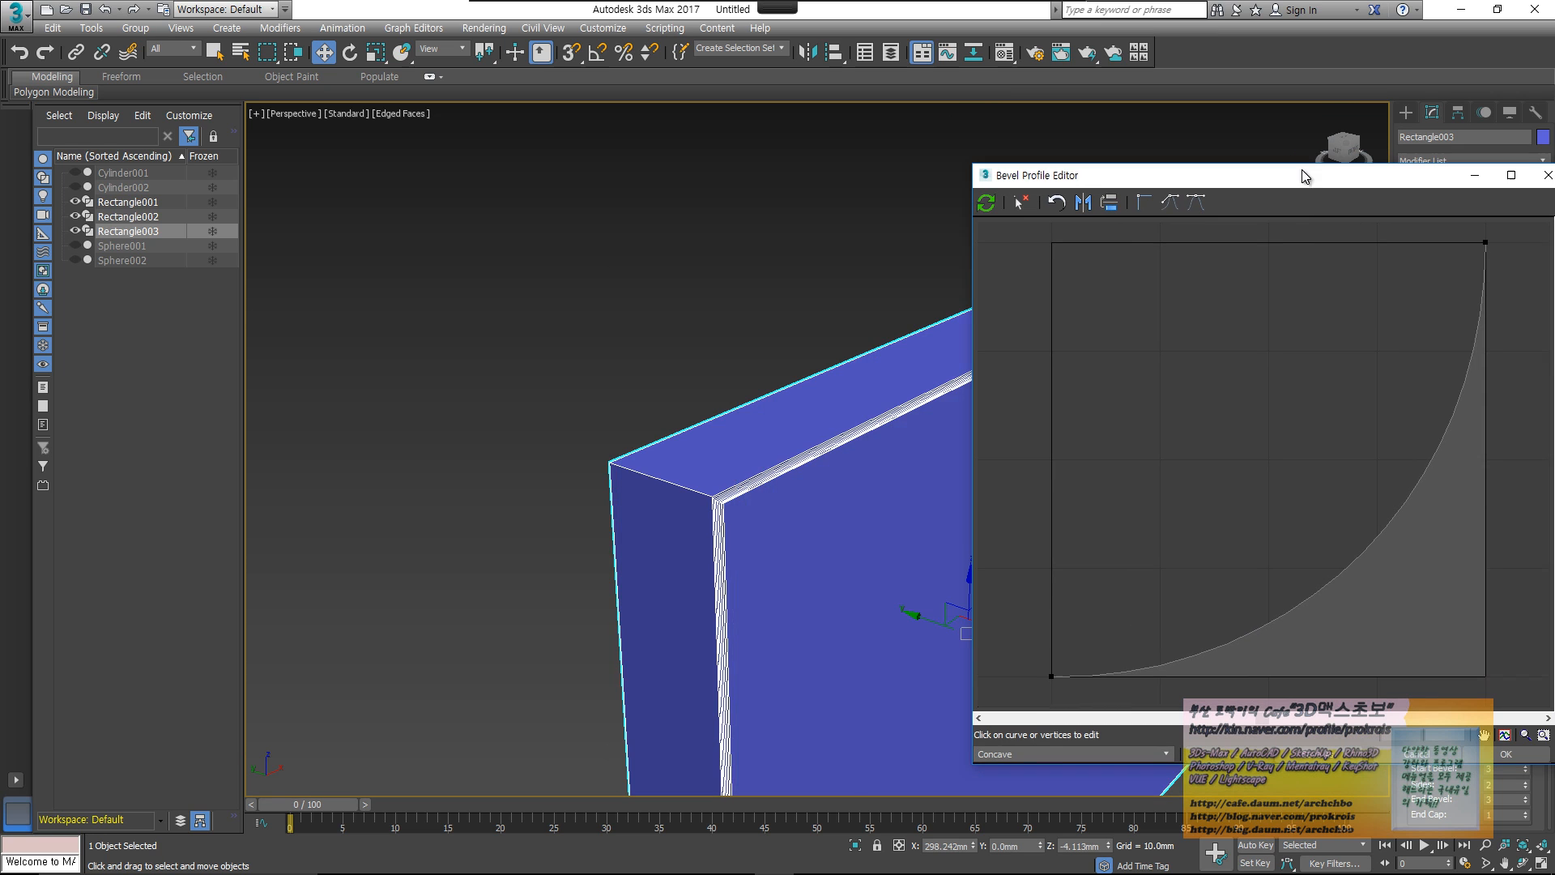
{"action": "middle_click_drag", "start_coordinate": [742, 558], "coordinate": [637, 501]}
{"action": "scroll", "coordinate": [499, 448], "scroll_direction": "up", "scroll_amount": 4}
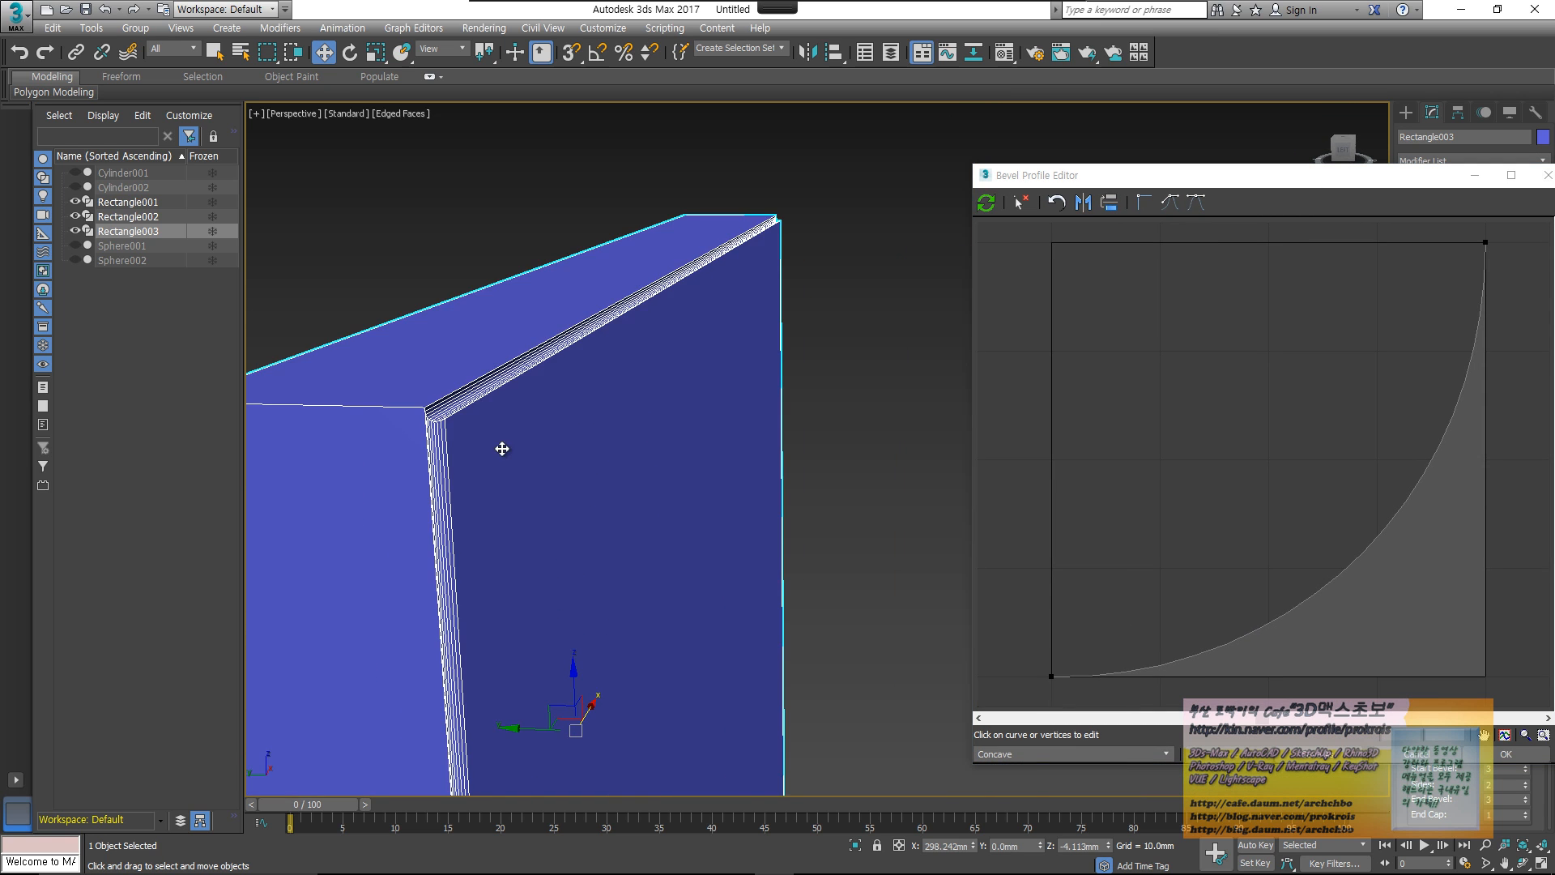
{"action": "middle_click_drag", "start_coordinate": [418, 404], "coordinate": [790, 378]}
{"action": "middle_click_drag", "start_coordinate": [556, 358], "coordinate": [343, 373], "text": "alt"}
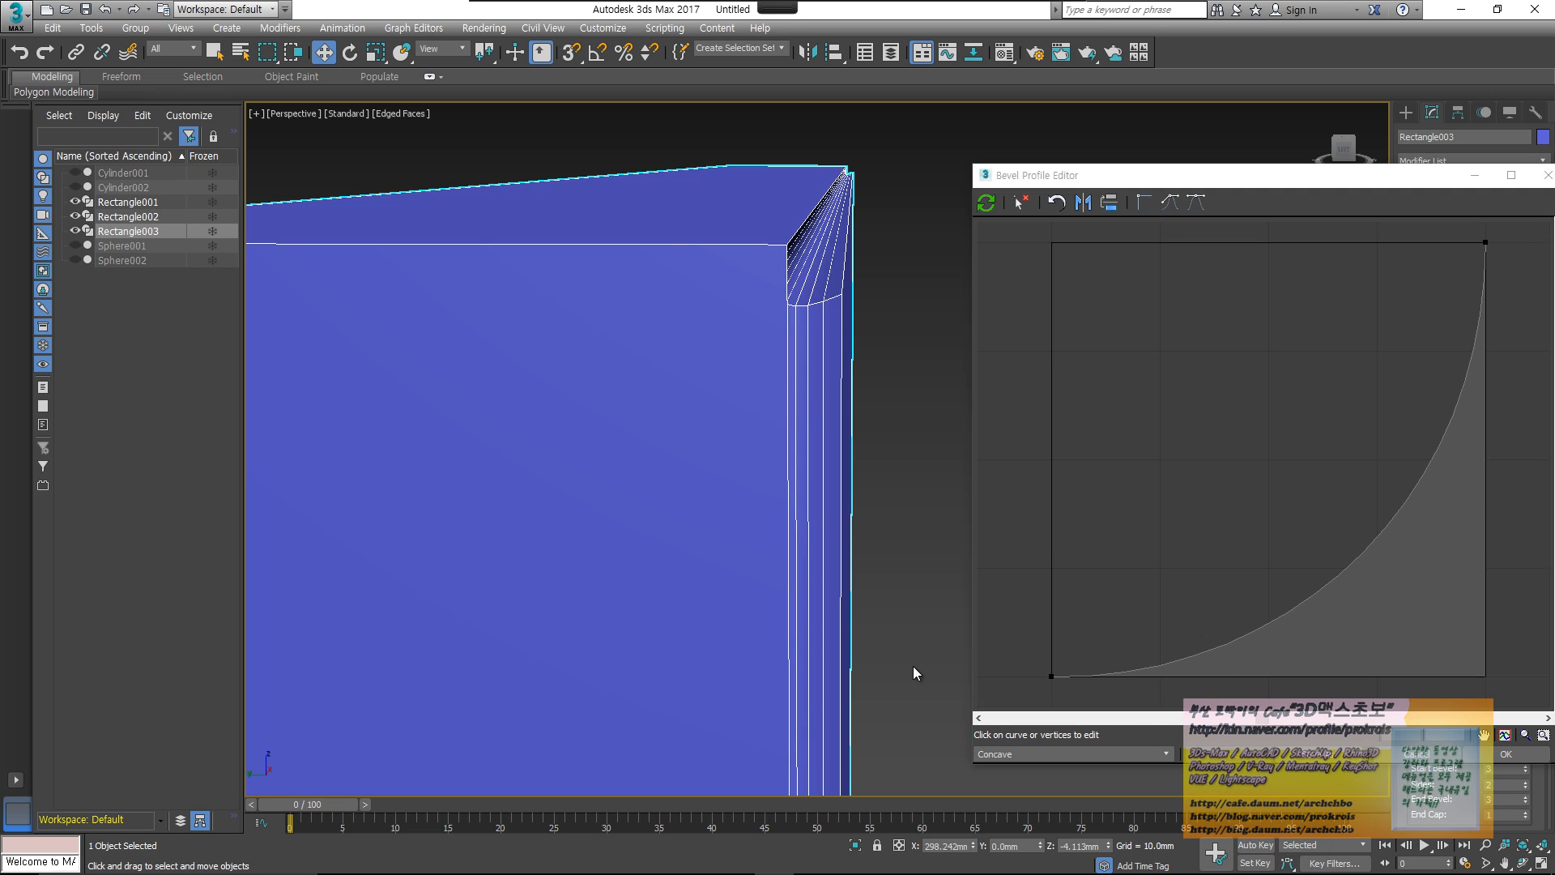
- Bend the profile curve into an S shape with its upper end vertex's tangent handle and turn on automatic updating of the model
{"action": "left_click", "coordinate": [1486, 242]}
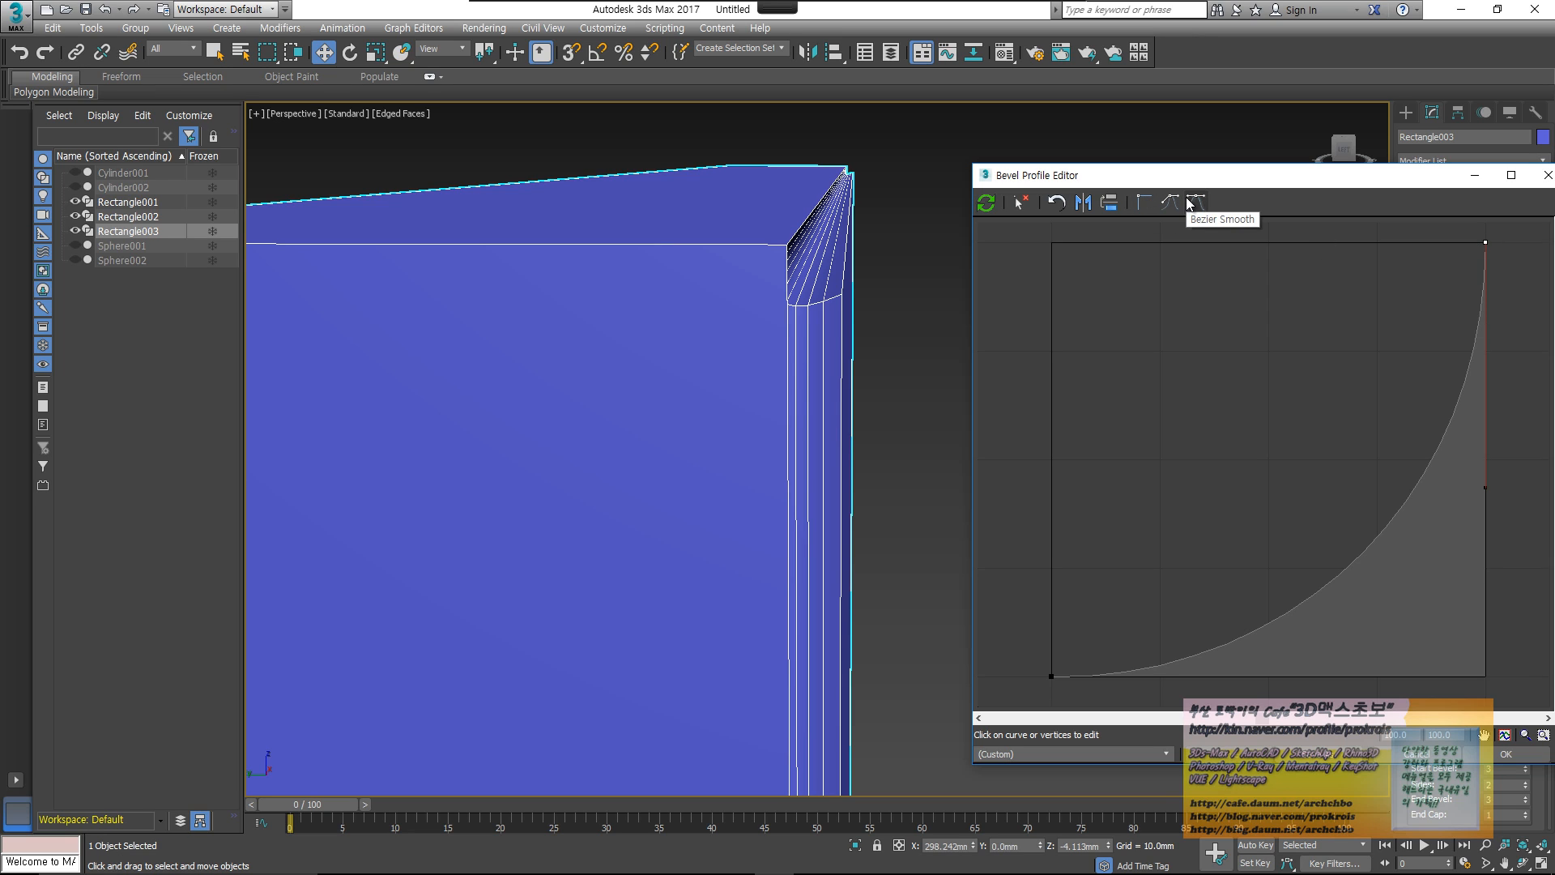
{"action": "left_click_drag", "start_coordinate": [1485, 488], "coordinate": [1191, 250]}
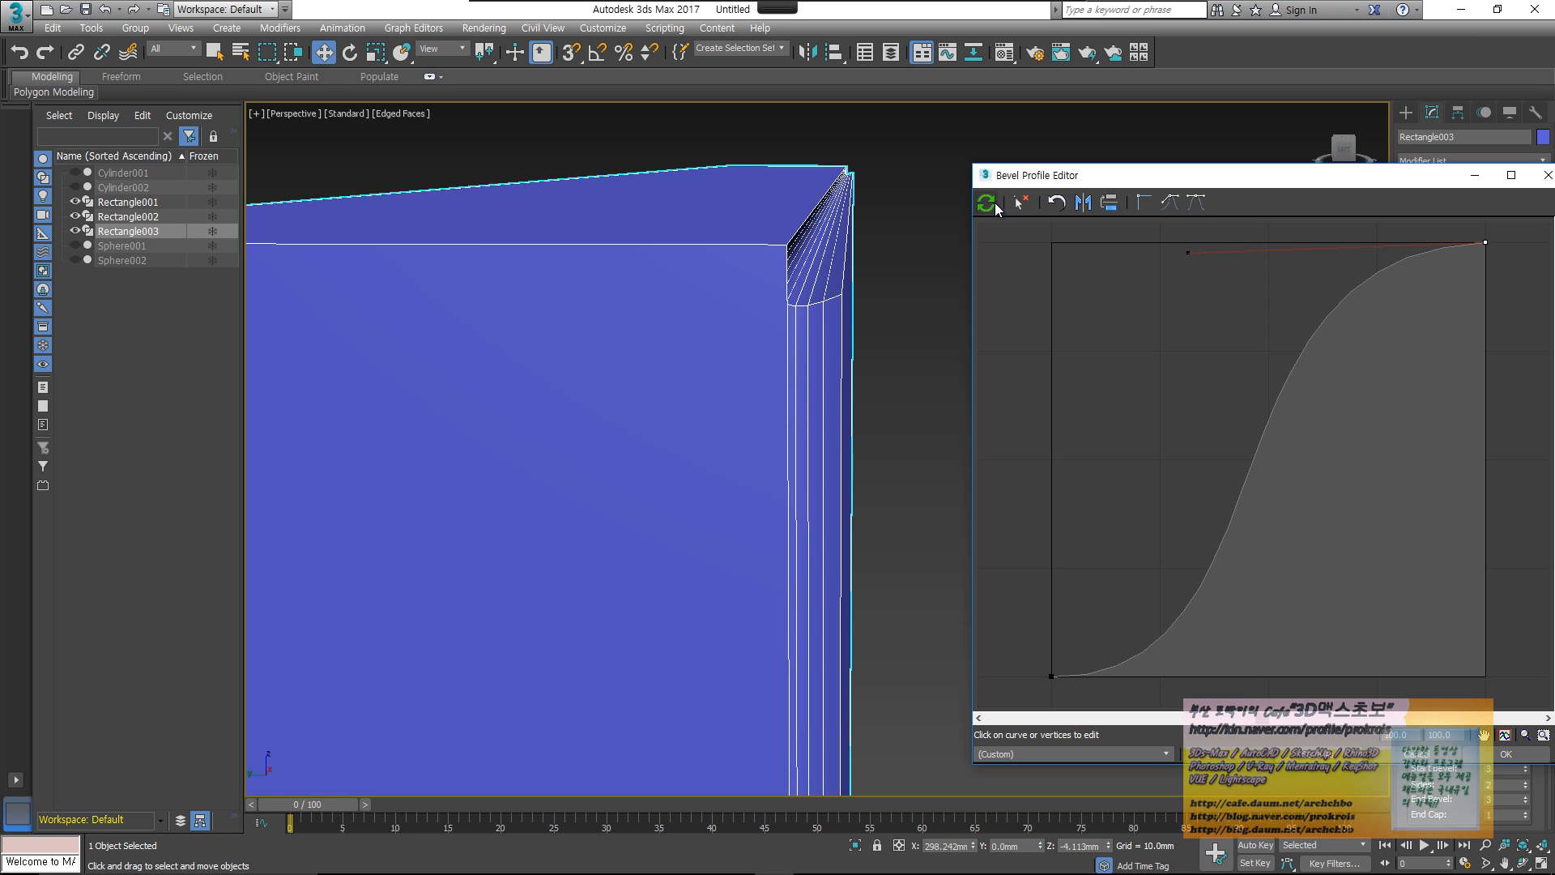
{"action": "left_click", "coordinate": [987, 203]}
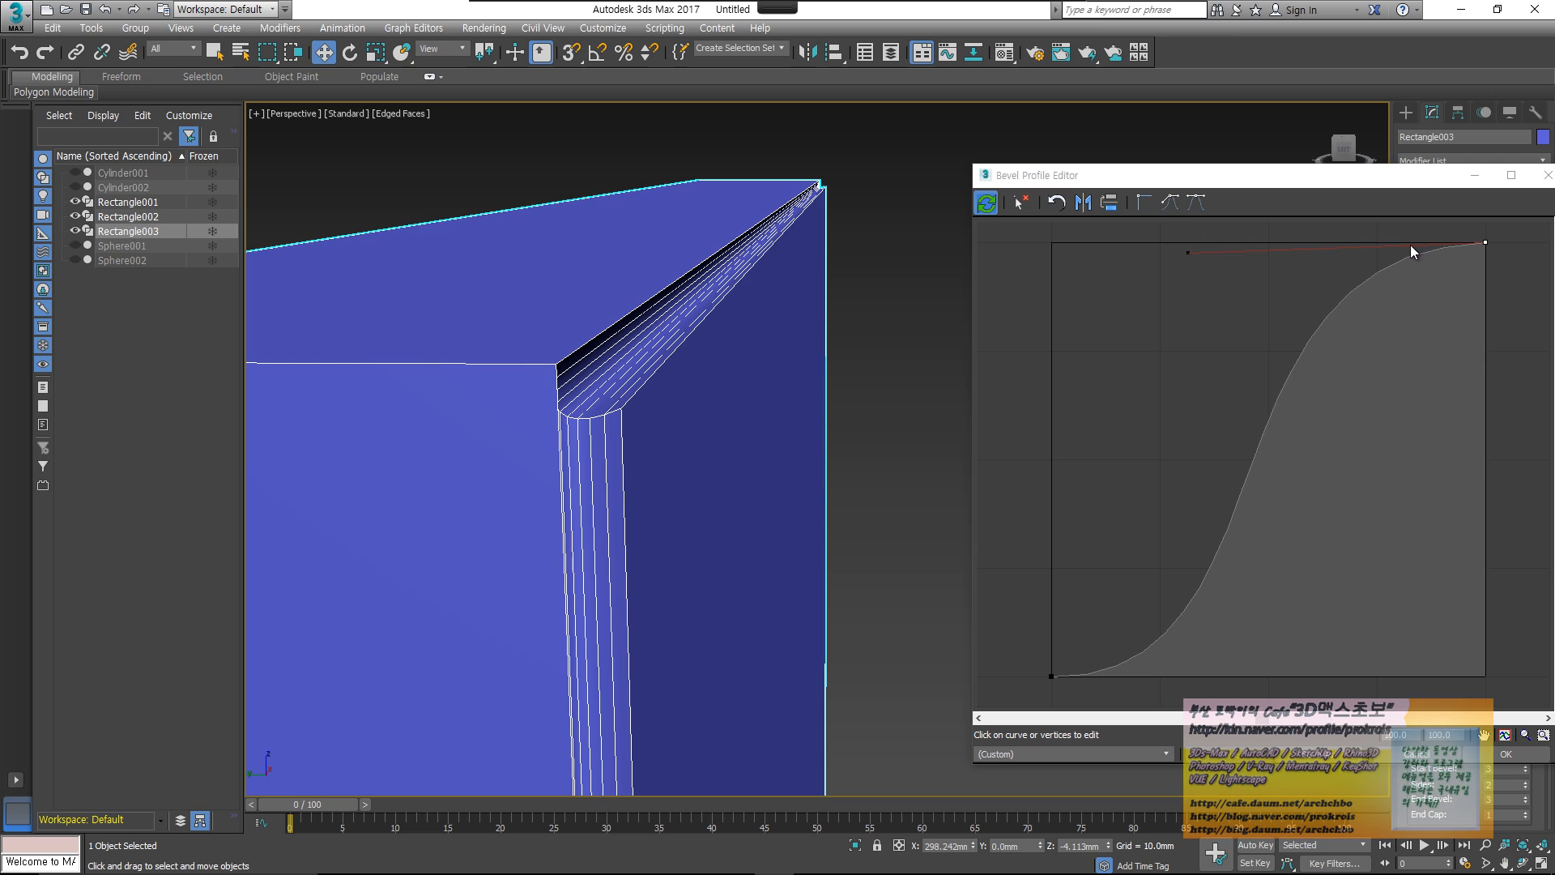
{"action": "left_click_drag", "start_coordinate": [1189, 251], "coordinate": [1193, 308]}
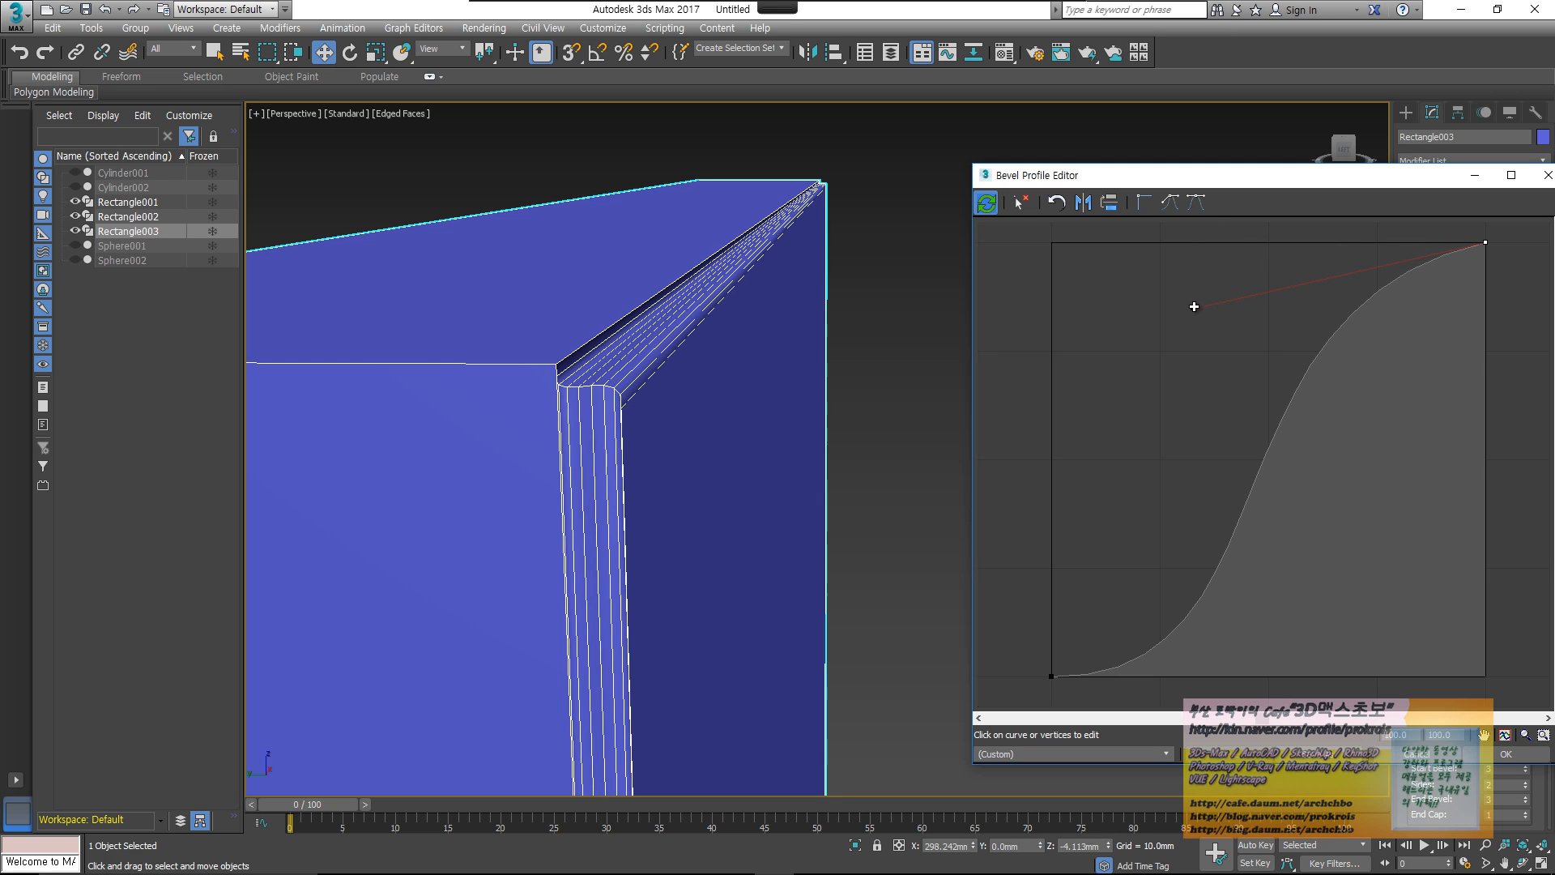
- Pull the tangent handle of the profile curve's lower end vertex upward and move the editor away from the bevel parameters
{"action": "left_click", "coordinate": [1056, 676]}
{"action": "left_click_drag", "start_coordinate": [1305, 675], "coordinate": [1245, 552]}
{"action": "left_click_drag", "start_coordinate": [1160, 175], "coordinate": [911, 168]}
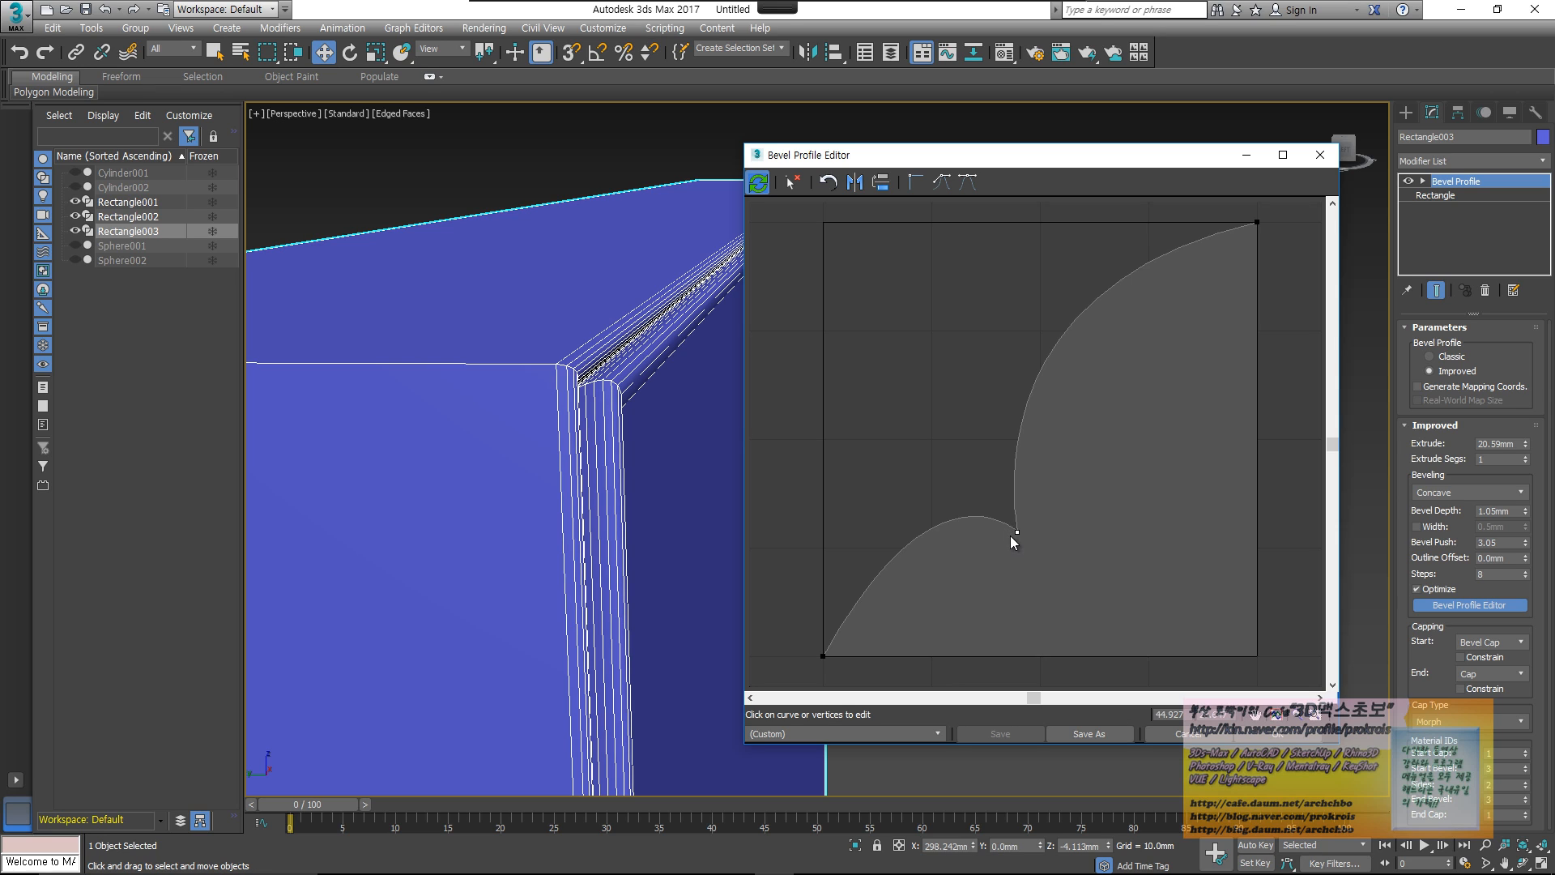
- Move the profile curve's middle vertex up towards the curve's upper end, convert it to a Bezier corner, and close the editor
{"action": "left_click_drag", "start_coordinate": [1017, 536], "coordinate": [1064, 465]}
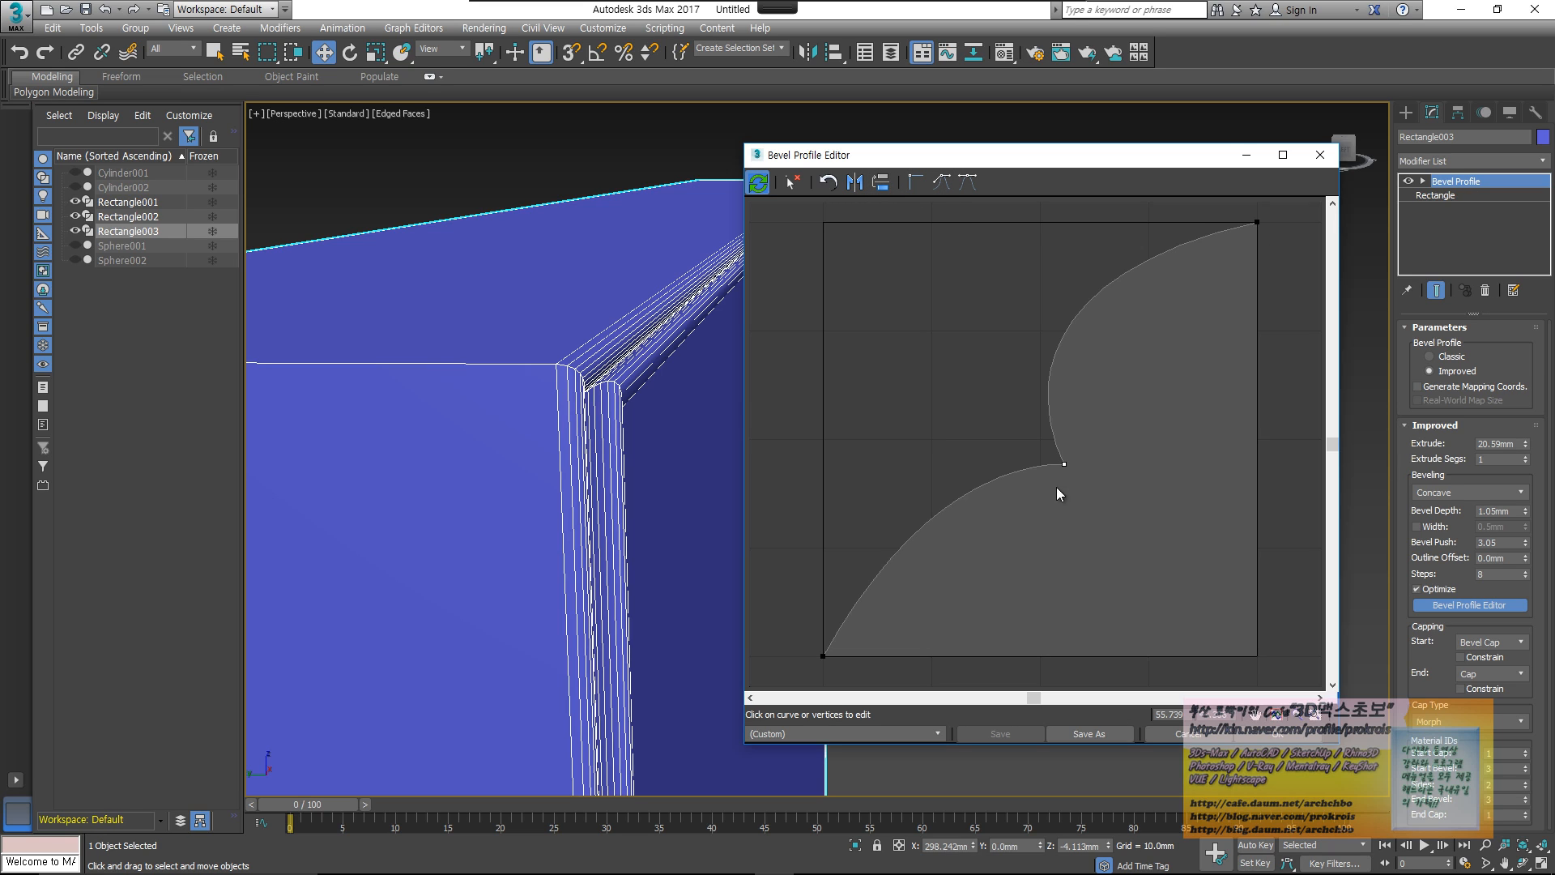
{"action": "left_click", "coordinate": [941, 182]}
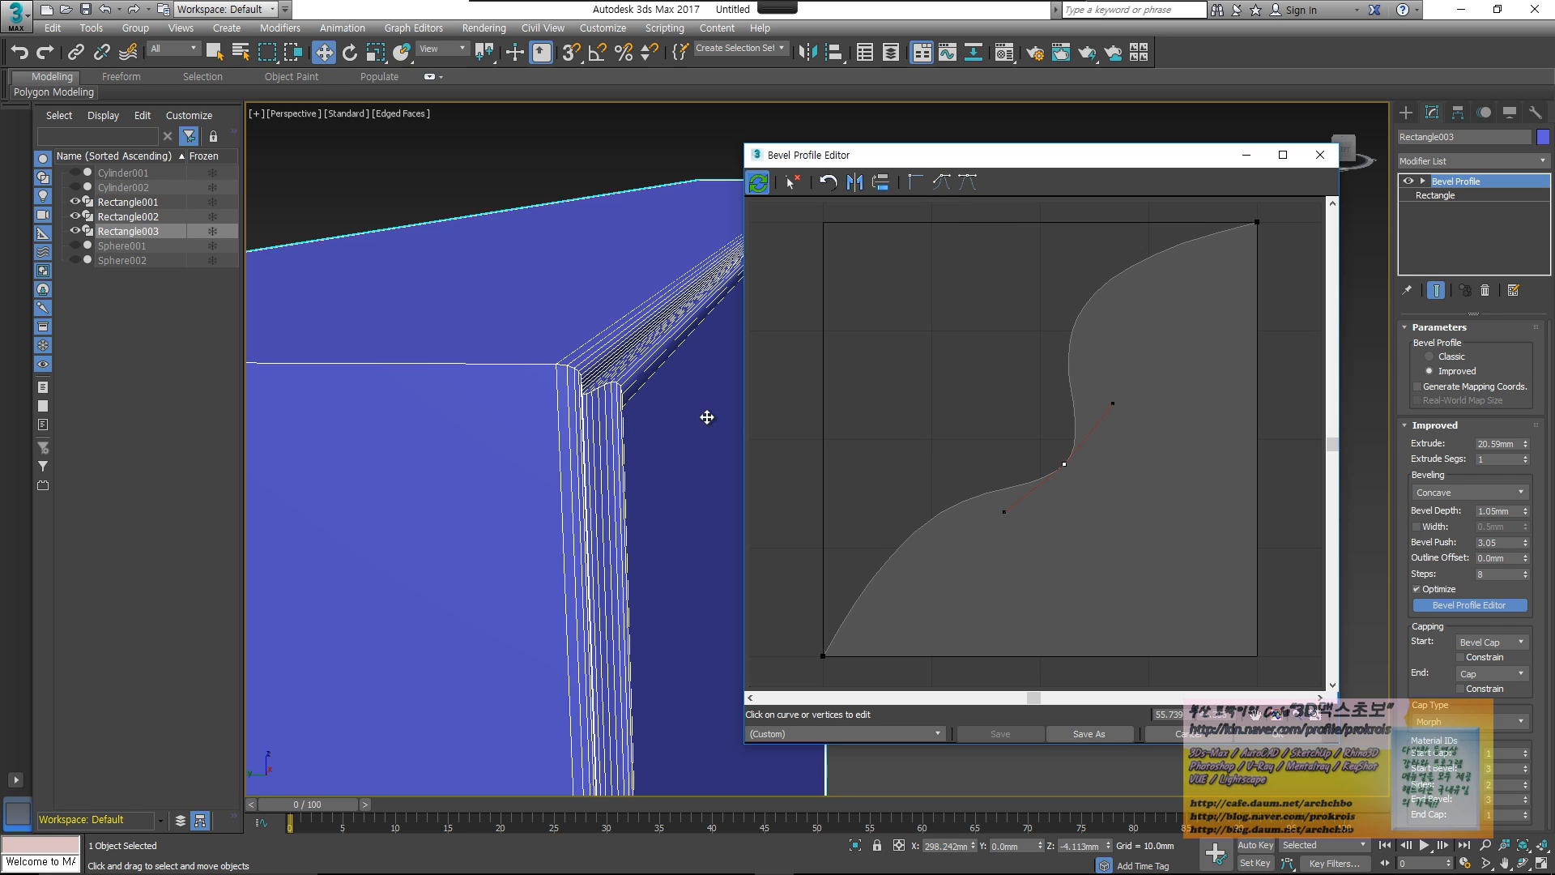
{"action": "left_click", "coordinate": [1322, 155]}
{"action": "scroll", "coordinate": [1056, 386], "scroll_direction": "down", "scroll_amount": 7}
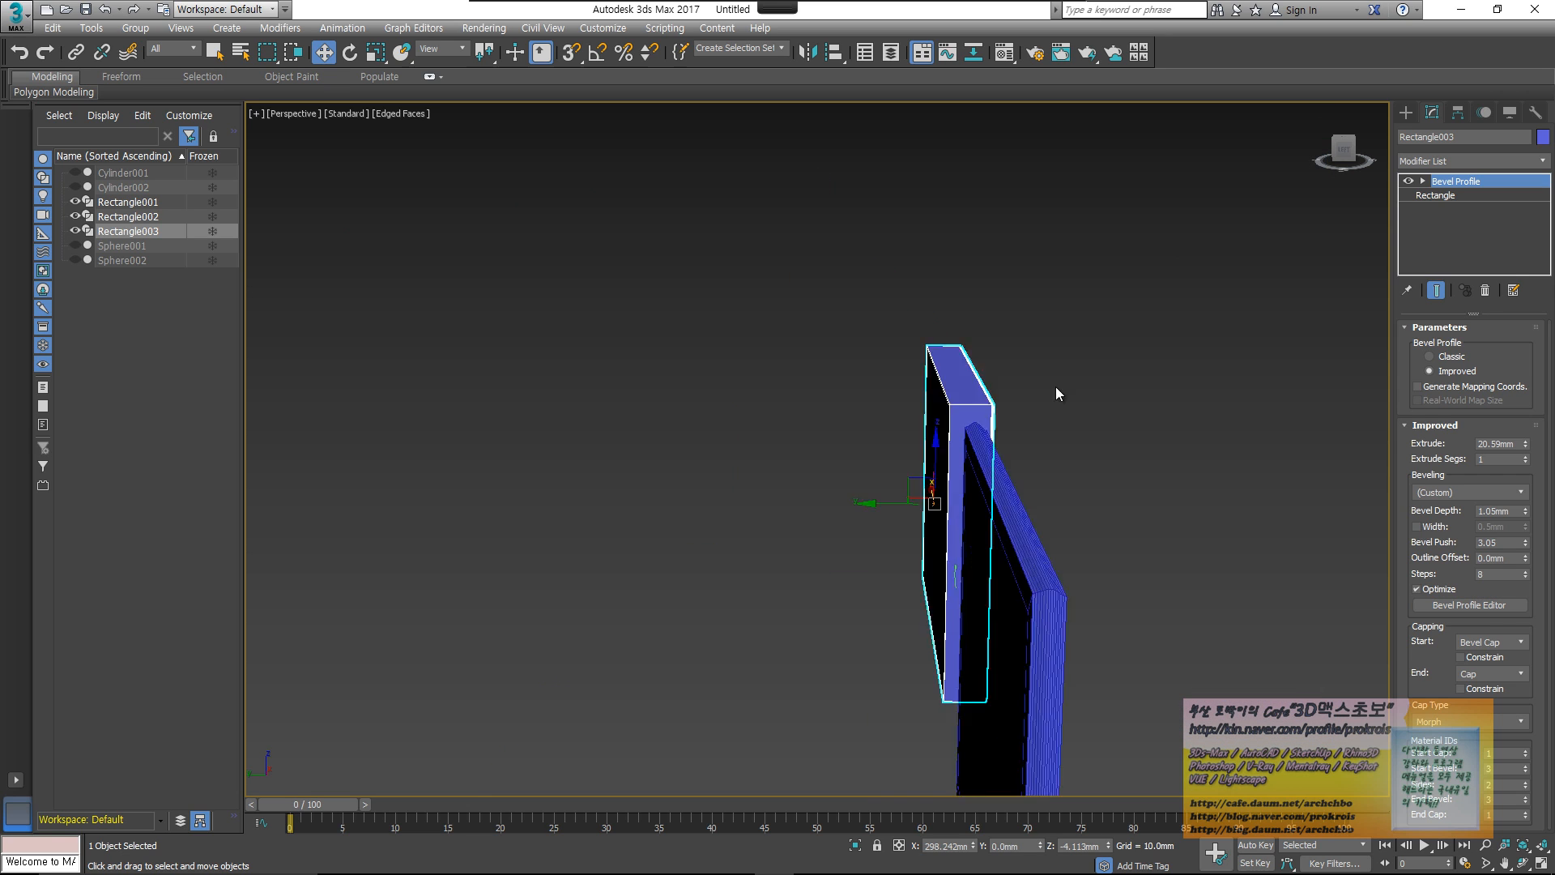
{"action": "middle_click_drag", "start_coordinate": [1096, 465], "coordinate": [966, 489], "text": "alt"}
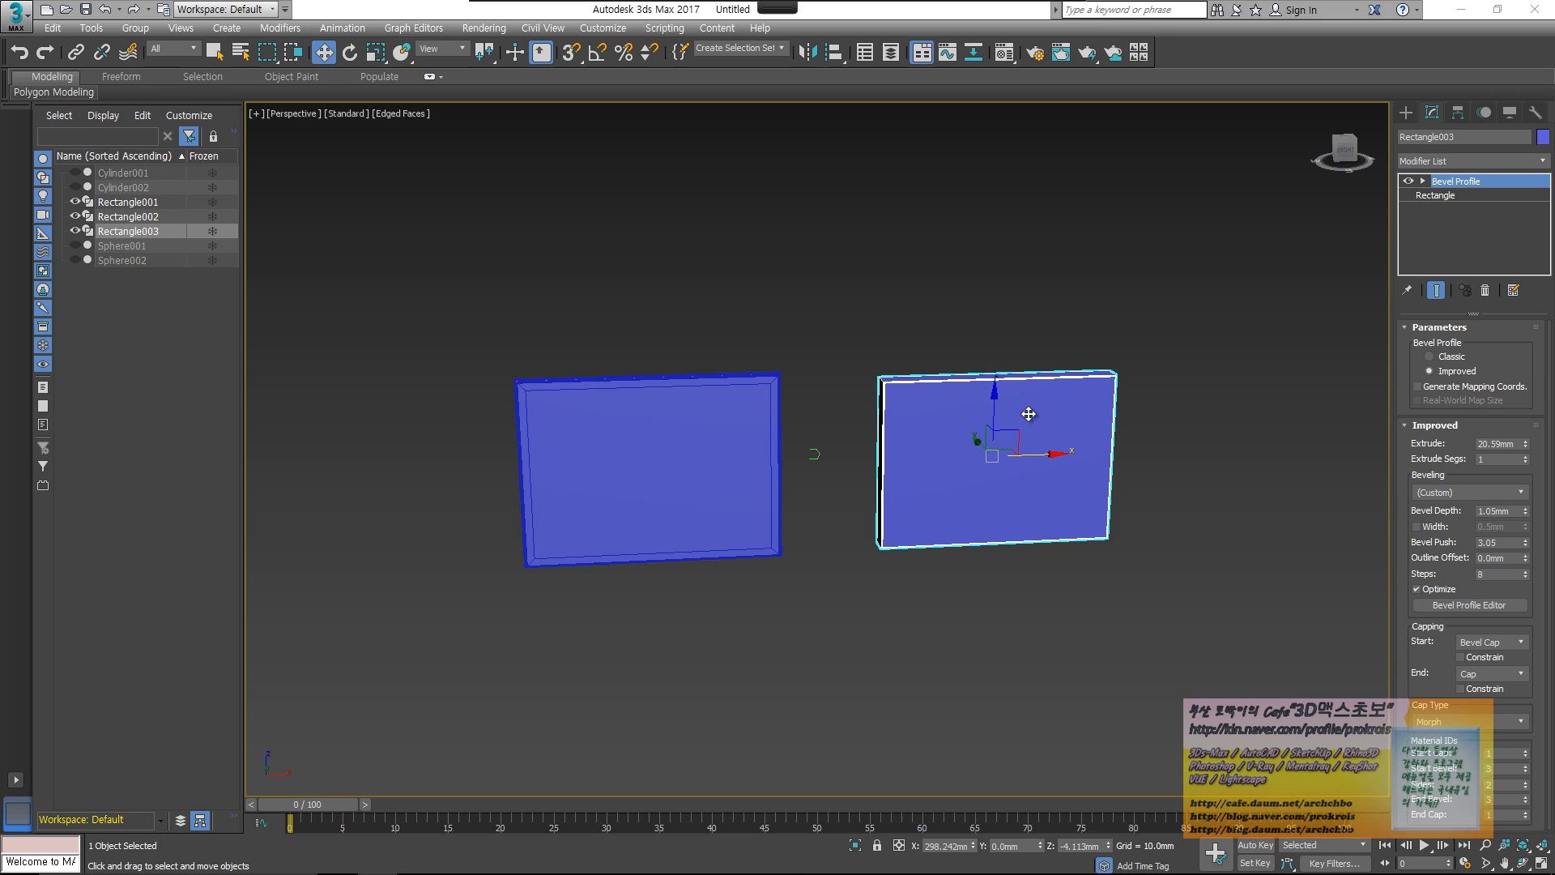
{"action": "middle_click_drag", "start_coordinate": [975, 326], "coordinate": [1002, 314]}
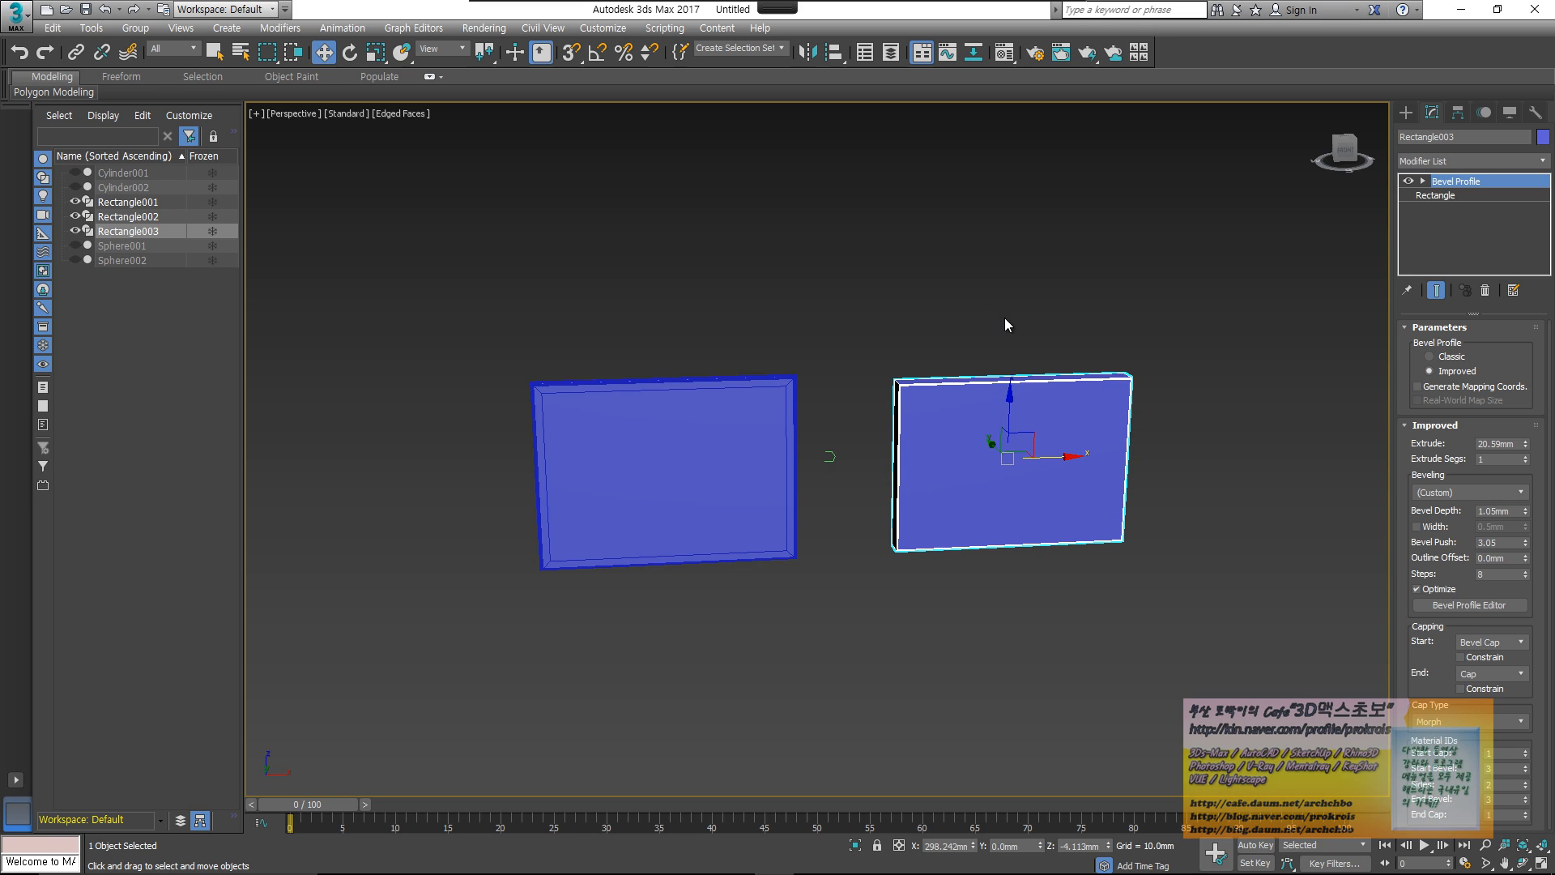
- Open Render Setup and select ART Renderer in the renderer choices for production rendering
{"action": "left_click", "coordinate": [1038, 53]}
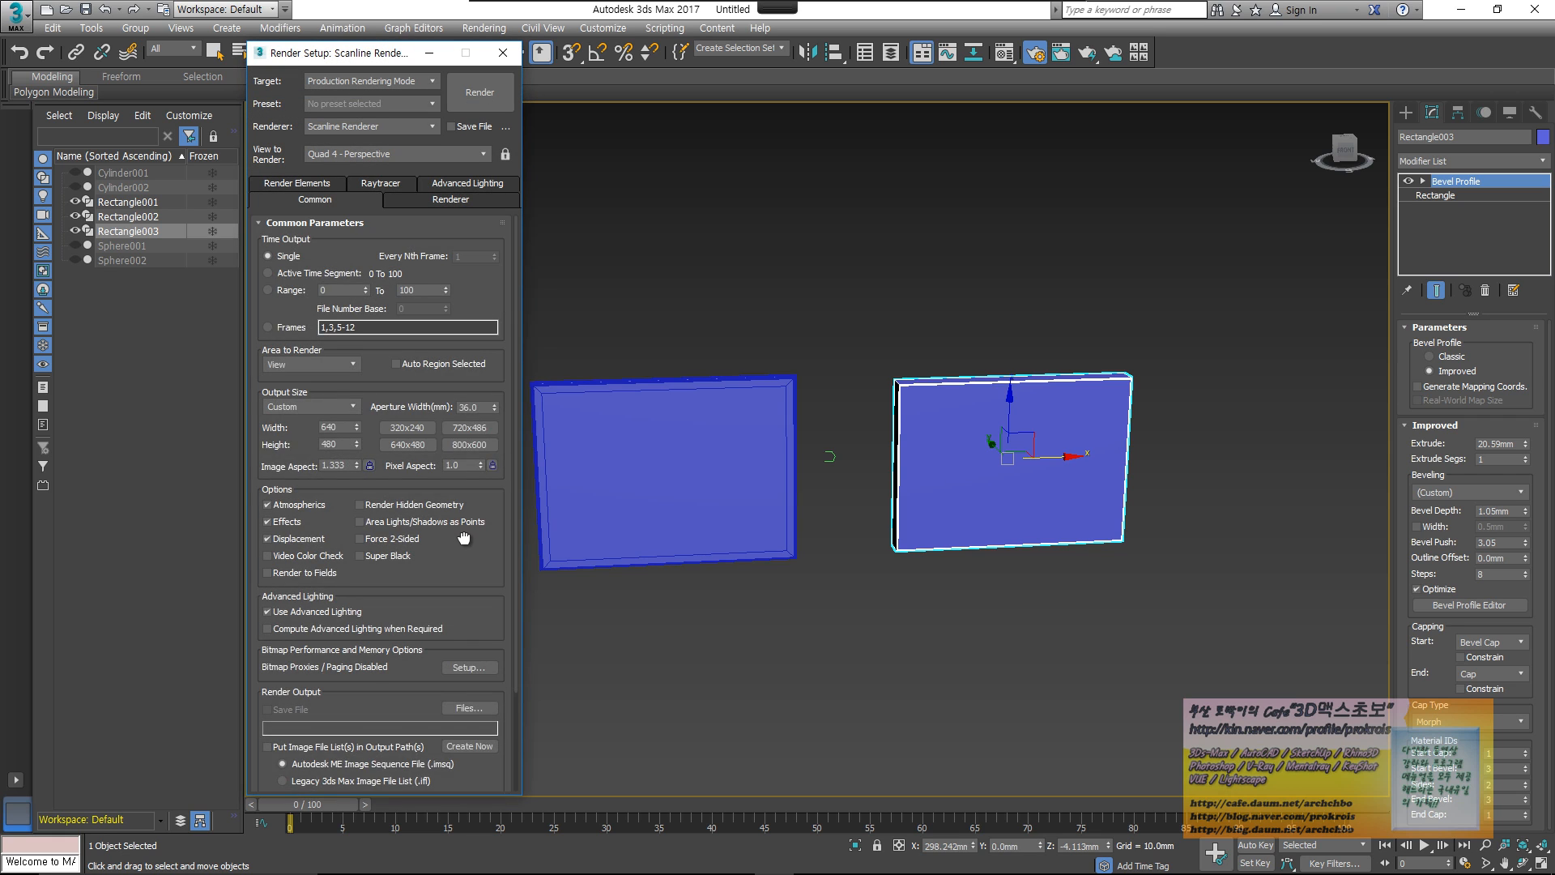
{"action": "scroll", "coordinate": [463, 538], "scroll_direction": "down", "scroll_amount": 3}
{"action": "left_click", "coordinate": [349, 782]}
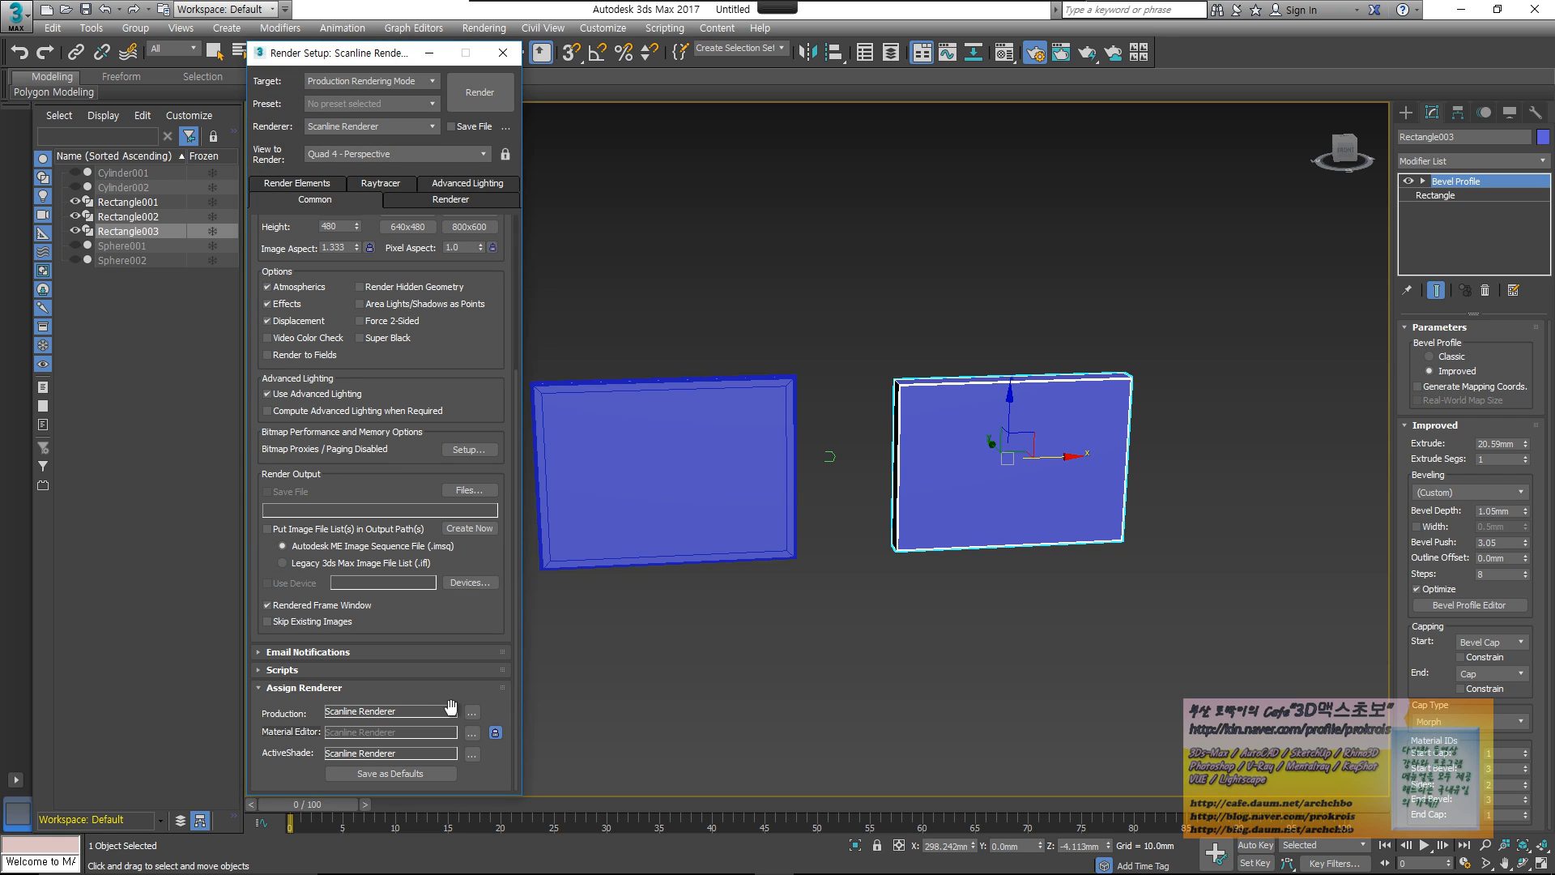
{"action": "left_click", "coordinate": [473, 712]}
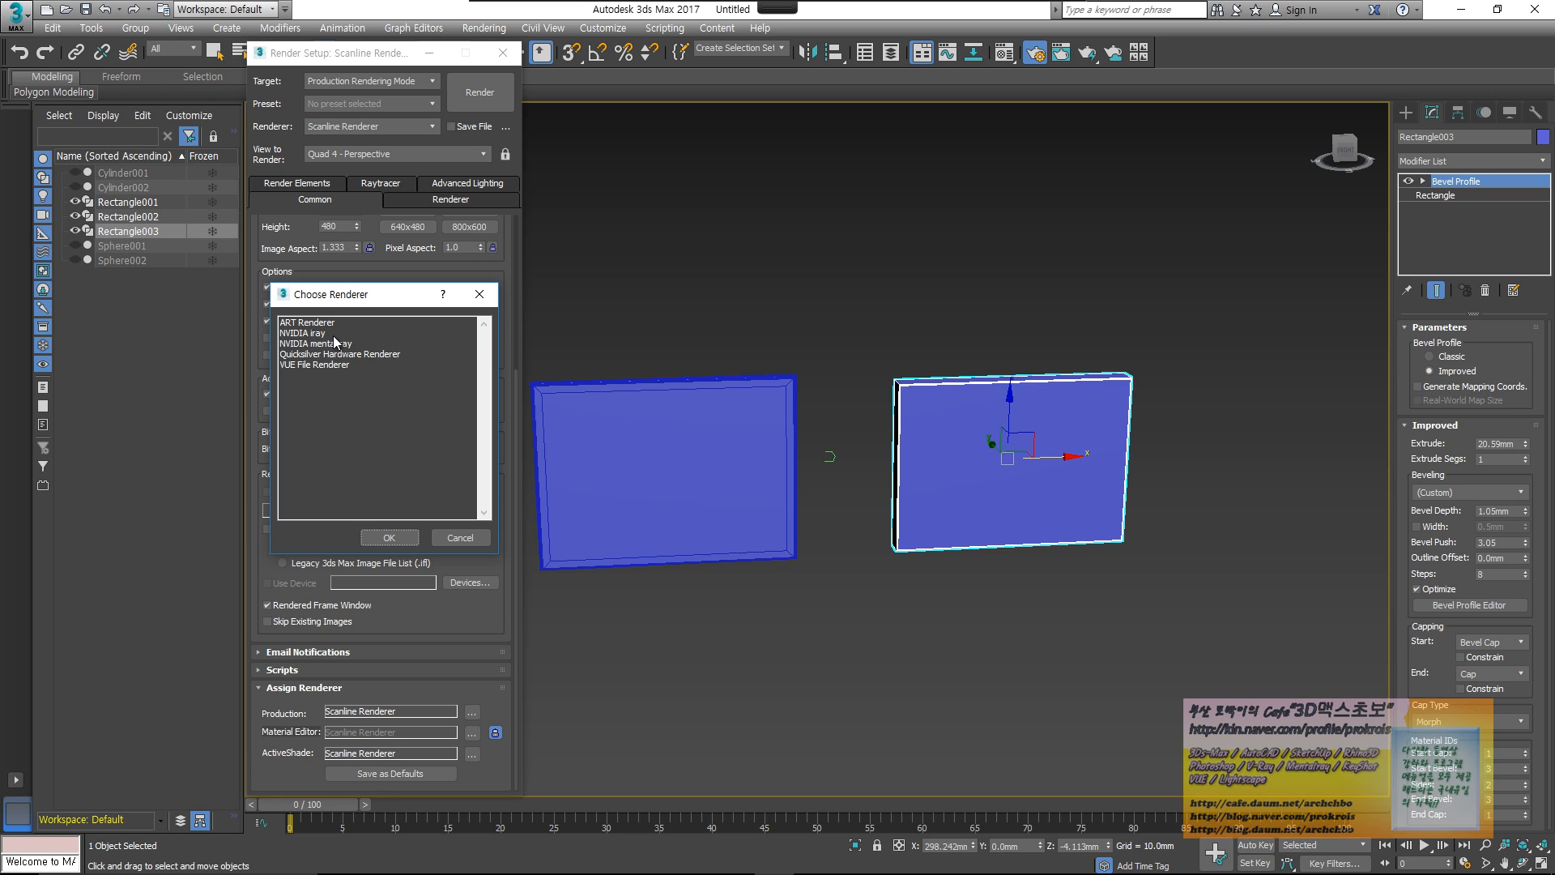
{"action": "left_click", "coordinate": [328, 323]}
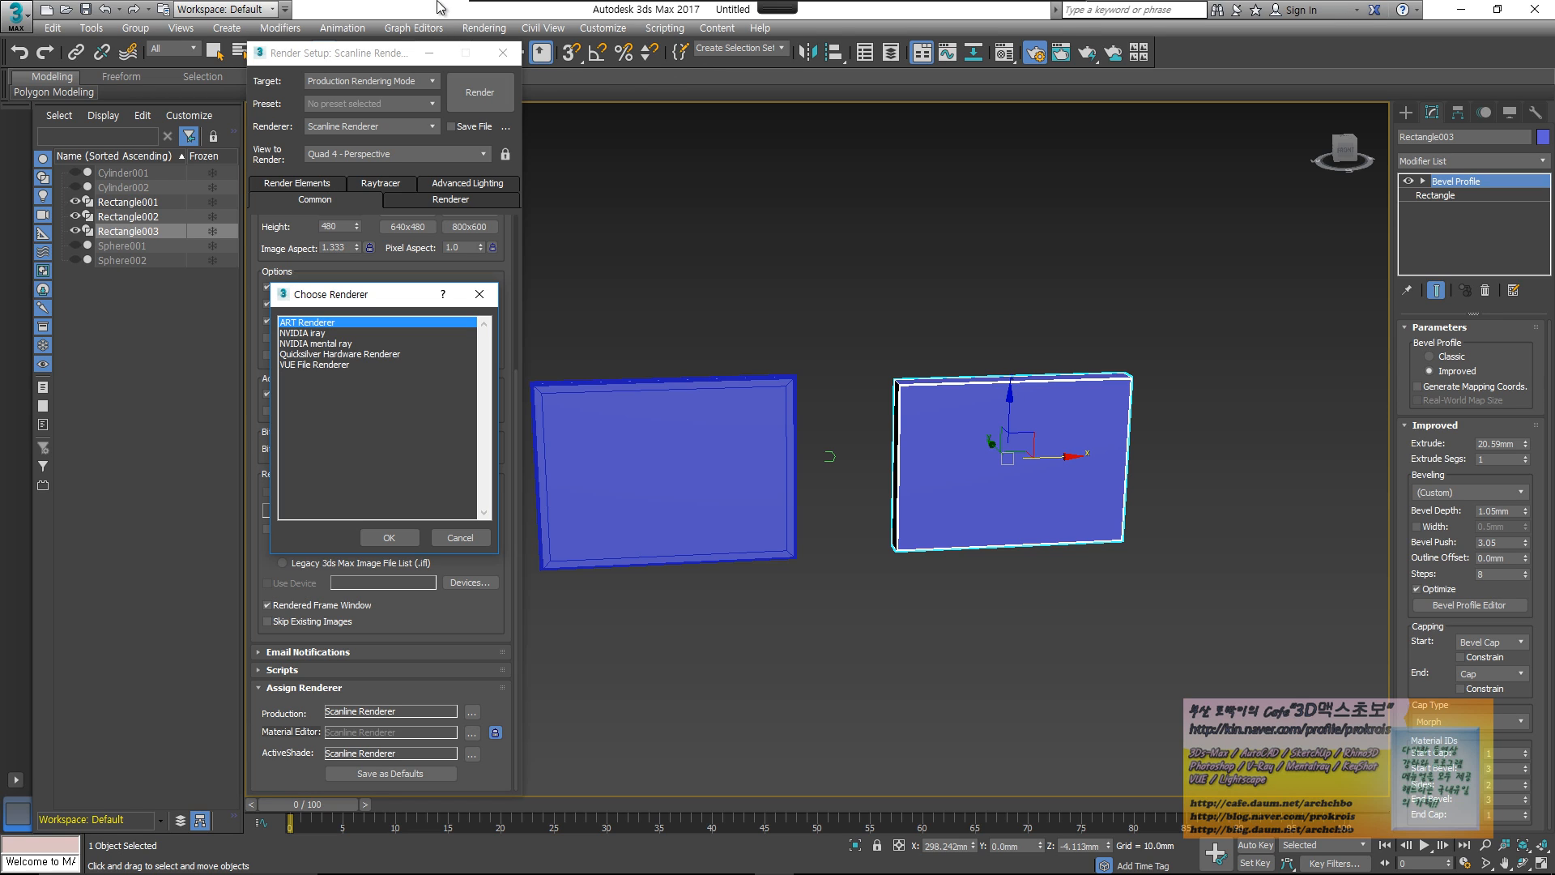
{"action": "mouse_move", "coordinate": [497, 12]}
{"action": "left_click", "coordinate": [548, 33]}
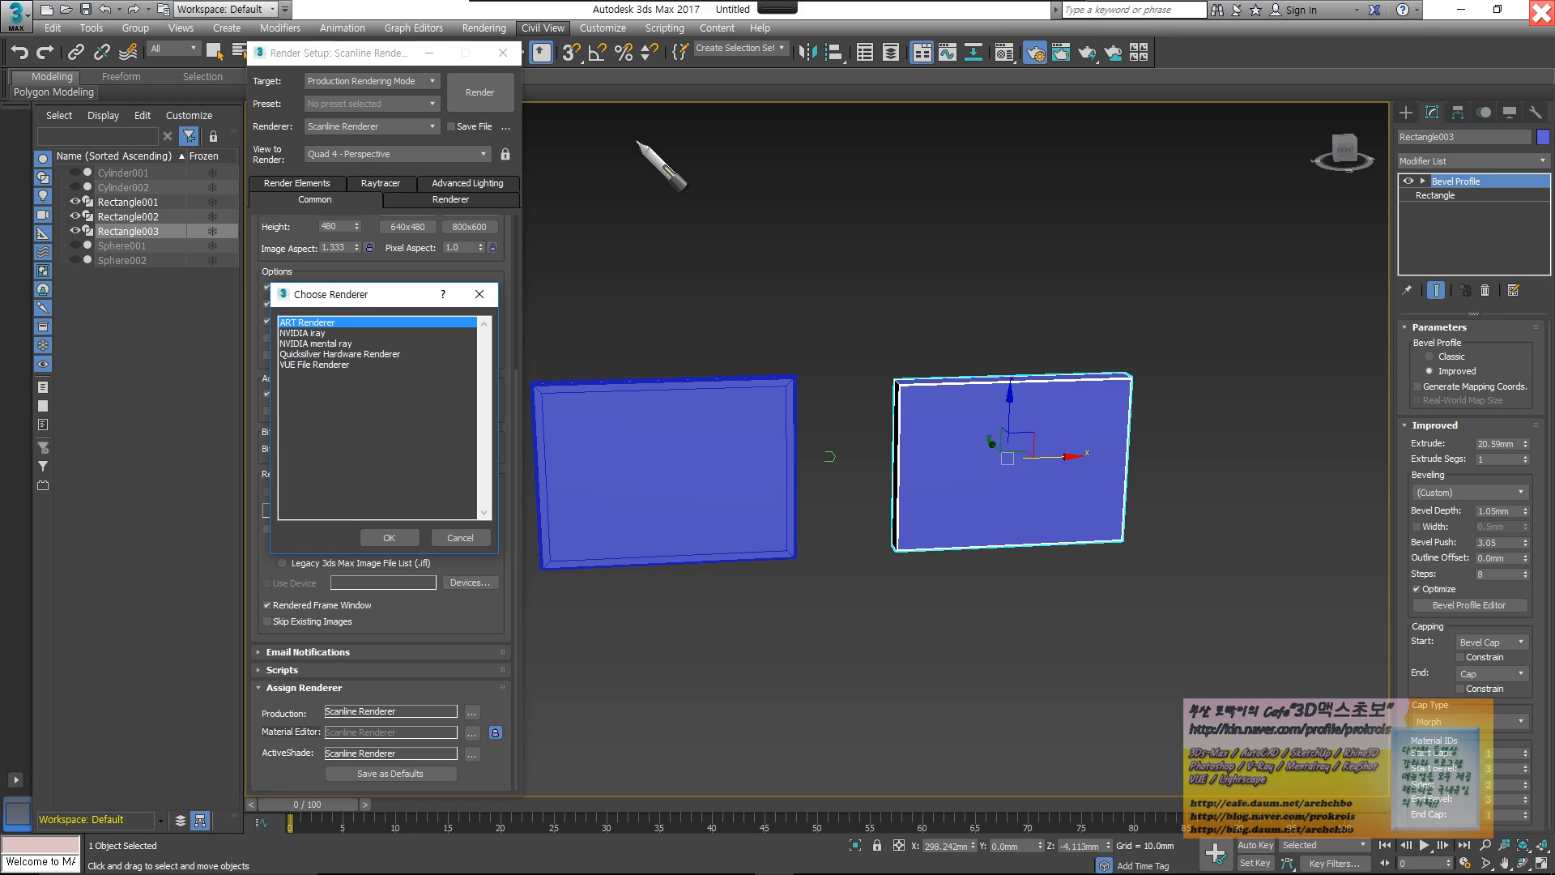
{"action": "mouse_move", "coordinate": [637, 131]}
{"action": "left_mouse_down"}
{"action": "mouse_move", "coordinate": [608, 182]}
{"action": "mouse_move", "coordinate": [630, 173]}
{"action": "left_mouse_up"}
{"action": "left_click_drag", "start_coordinate": [612, 160], "coordinate": [646, 151]}
{"action": "mouse_move", "coordinate": [659, 138]}
{"action": "left_mouse_down"}
{"action": "mouse_move", "coordinate": [654, 176]}
{"action": "mouse_move", "coordinate": [771, 146]}
{"action": "mouse_move", "coordinate": [832, 173]}
{"action": "mouse_move", "coordinate": [1017, 143]}
{"action": "mouse_move", "coordinate": [1005, 172]}
{"action": "mouse_move", "coordinate": [1053, 140]}
{"action": "mouse_move", "coordinate": [1045, 166]}
{"action": "mouse_move", "coordinate": [1175, 198]}
{"action": "mouse_move", "coordinate": [1345, 173]}
{"action": "left_mouse_up"}
{"action": "mouse_move", "coordinate": [847, 217]}
{"action": "left_mouse_down"}
{"action": "mouse_move", "coordinate": [931, 278]}
{"action": "mouse_move", "coordinate": [1071, 220]}
{"action": "mouse_move", "coordinate": [1176, 235]}
{"action": "left_mouse_up"}
{"action": "mouse_move", "coordinate": [756, 308]}
{"action": "left_mouse_down"}
{"action": "mouse_move", "coordinate": [861, 306]}
{"action": "mouse_move", "coordinate": [857, 291]}
{"action": "mouse_move", "coordinate": [920, 317]}
{"action": "mouse_move", "coordinate": [995, 288]}
{"action": "mouse_move", "coordinate": [1065, 313]}
{"action": "mouse_move", "coordinate": [1125, 288]}
{"action": "mouse_move", "coordinate": [1210, 285]}
{"action": "mouse_move", "coordinate": [1243, 312]}
{"action": "mouse_move", "coordinate": [1325, 319]}
{"action": "mouse_move", "coordinate": [1437, 284]}
{"action": "mouse_move", "coordinate": [1451, 348]}
{"action": "left_mouse_up"}
{"action": "left_click_drag", "start_coordinate": [847, 196], "coordinate": [1000, 142]}
{"action": "mouse_move", "coordinate": [680, 252]}
{"action": "left_mouse_down"}
{"action": "mouse_move", "coordinate": [721, 434]}
{"action": "mouse_move", "coordinate": [889, 553]}
{"action": "left_mouse_up"}
{"action": "mouse_move", "coordinate": [843, 609]}
{"action": "left_mouse_down"}
{"action": "mouse_move", "coordinate": [883, 636]}
{"action": "mouse_move", "coordinate": [1028, 593]}
{"action": "mouse_move", "coordinate": [1053, 623]}
{"action": "mouse_move", "coordinate": [1140, 571]}
{"action": "left_mouse_up"}
{"action": "mouse_move", "coordinate": [896, 681]}
{"action": "left_mouse_down"}
{"action": "mouse_move", "coordinate": [963, 666]}
{"action": "mouse_move", "coordinate": [1006, 677]}
{"action": "mouse_move", "coordinate": [1097, 625]}
{"action": "mouse_move", "coordinate": [1161, 615]}
{"action": "left_mouse_up"}
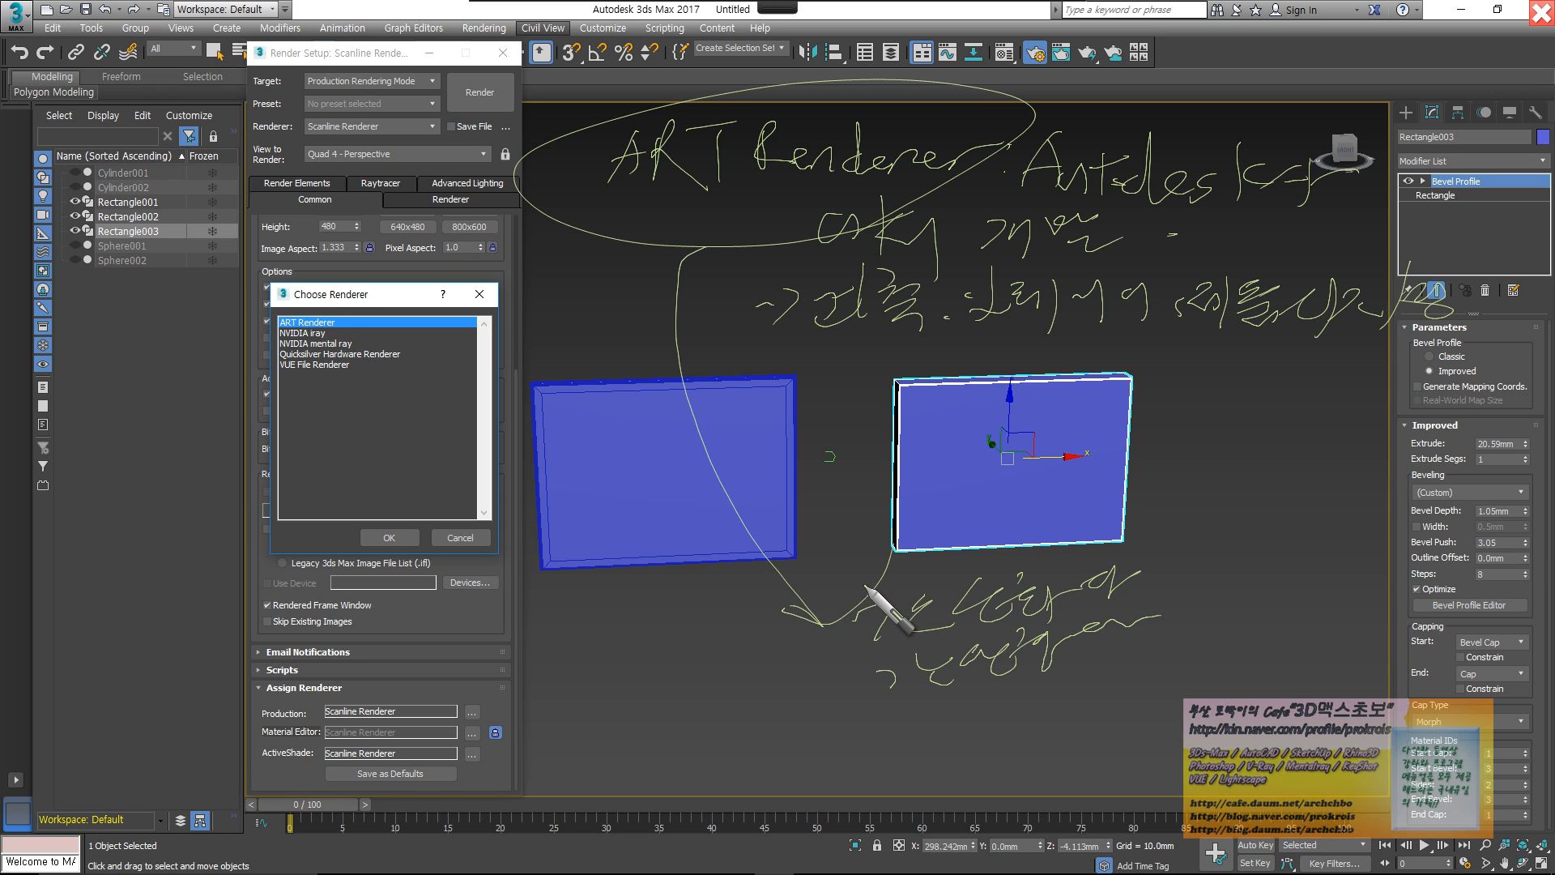
{"action": "left_click_drag", "start_coordinate": [786, 601], "coordinate": [763, 723]}
{"action": "mouse_move", "coordinate": [773, 724]}
{"action": "left_mouse_down"}
{"action": "mouse_move", "coordinate": [767, 765]}
{"action": "mouse_move", "coordinate": [843, 761]}
{"action": "left_mouse_up"}
{"action": "left_click", "coordinate": [847, 743]}
{"action": "mouse_move", "coordinate": [864, 708]}
{"action": "left_mouse_down"}
{"action": "mouse_move", "coordinate": [889, 761]}
{"action": "mouse_move", "coordinate": [1083, 729]}
{"action": "mouse_move", "coordinate": [1104, 746]}
{"action": "mouse_move", "coordinate": [1125, 706]}
{"action": "mouse_move", "coordinate": [1132, 721]}
{"action": "mouse_move", "coordinate": [1190, 695]}
{"action": "mouse_move", "coordinate": [1186, 739]}
{"action": "left_mouse_up"}
{"action": "left_click_drag", "start_coordinate": [1159, 687], "coordinate": [1156, 698]}
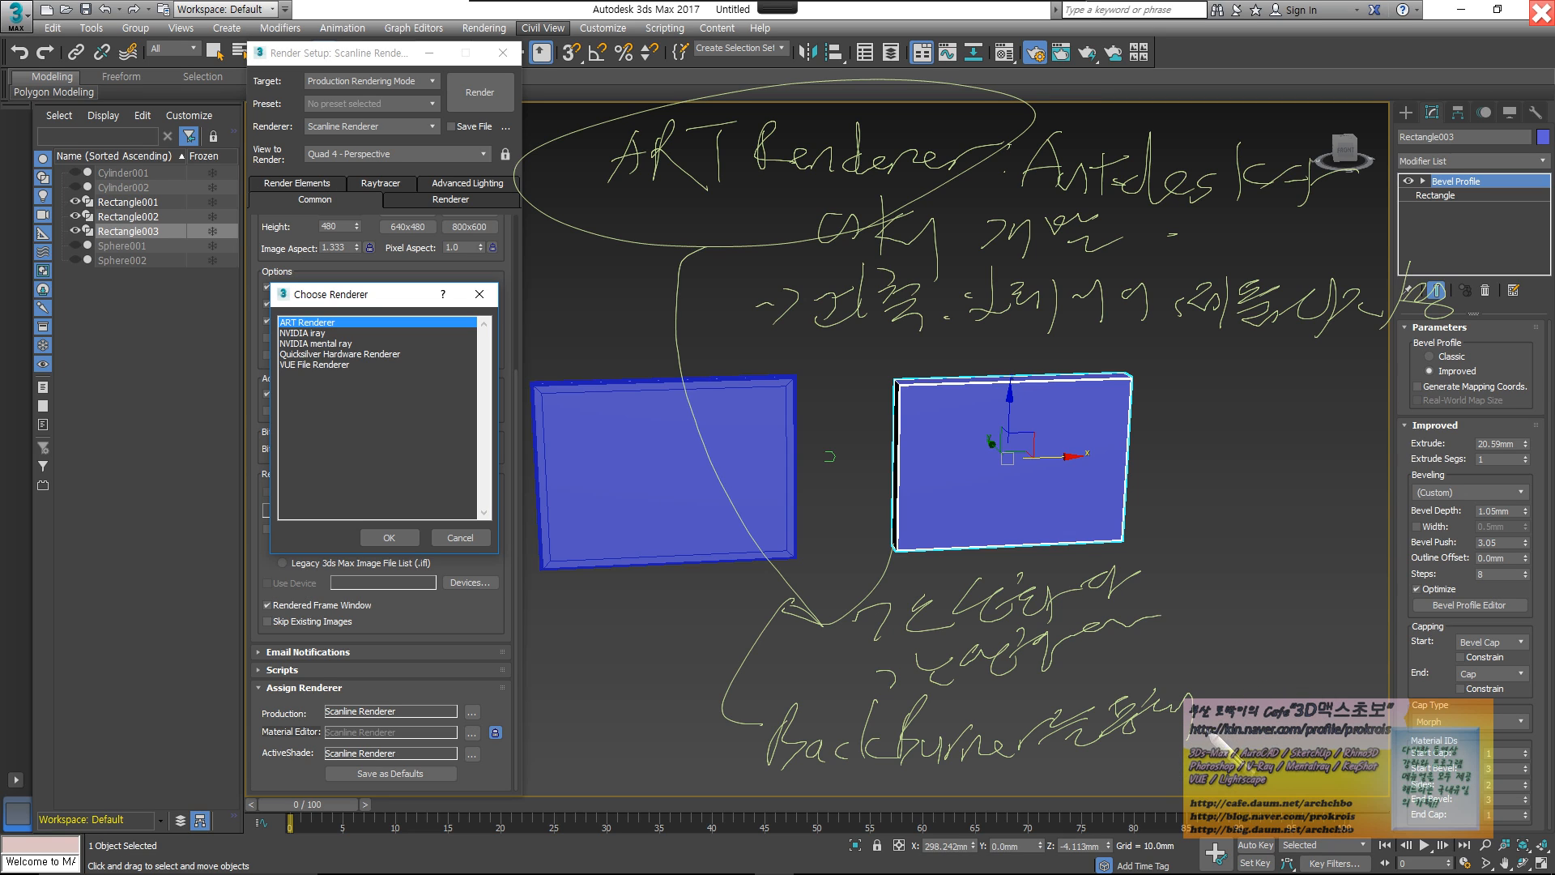
{"action": "mouse_move", "coordinate": [1217, 688]}
{"action": "left_mouse_down"}
{"action": "mouse_move", "coordinate": [1337, 690]}
{"action": "mouse_move", "coordinate": [1419, 639]}
{"action": "mouse_move", "coordinate": [1484, 654]}
{"action": "left_mouse_up"}
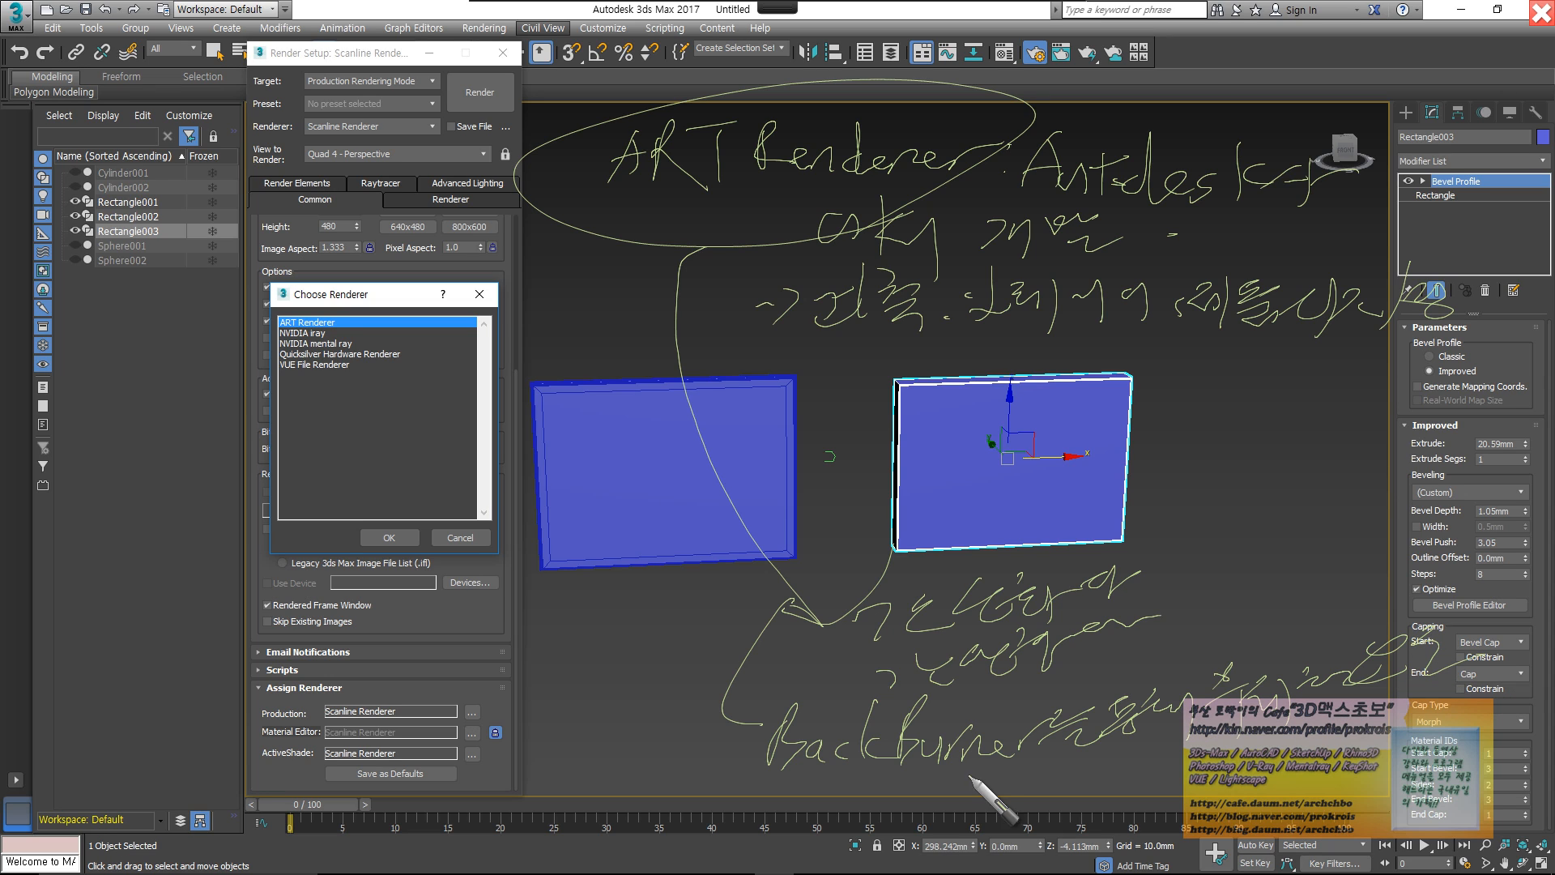
{"action": "mouse_move", "coordinate": [968, 775]}
{"action": "left_mouse_down"}
{"action": "mouse_move", "coordinate": [1045, 790]}
{"action": "mouse_move", "coordinate": [1162, 759]}
{"action": "mouse_move", "coordinate": [1179, 784]}
{"action": "mouse_move", "coordinate": [1268, 778]}
{"action": "left_mouse_up"}
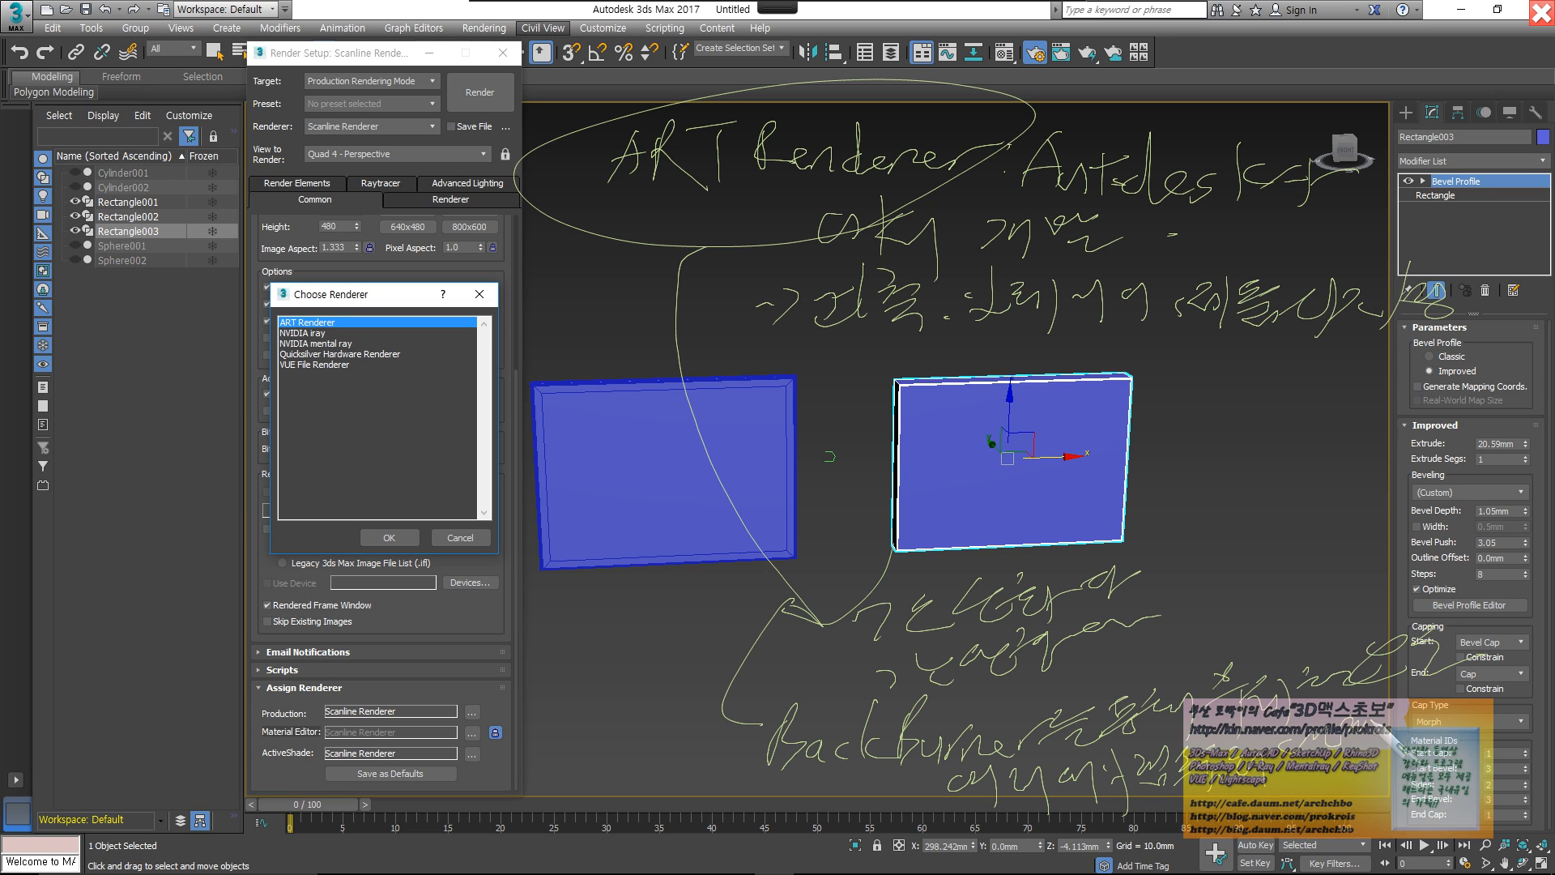
{"action": "mouse_move", "coordinate": [1191, 548]}
{"action": "left_mouse_down"}
{"action": "mouse_move", "coordinate": [1267, 531]}
{"action": "mouse_move", "coordinate": [1385, 703]}
{"action": "left_mouse_up"}
{"action": "mouse_move", "coordinate": [1188, 403]}
{"action": "left_mouse_down"}
{"action": "mouse_move", "coordinate": [1263, 444]}
{"action": "mouse_move", "coordinate": [1341, 407]}
{"action": "mouse_move", "coordinate": [1393, 421]}
{"action": "mouse_move", "coordinate": [1424, 505]}
{"action": "left_mouse_up"}
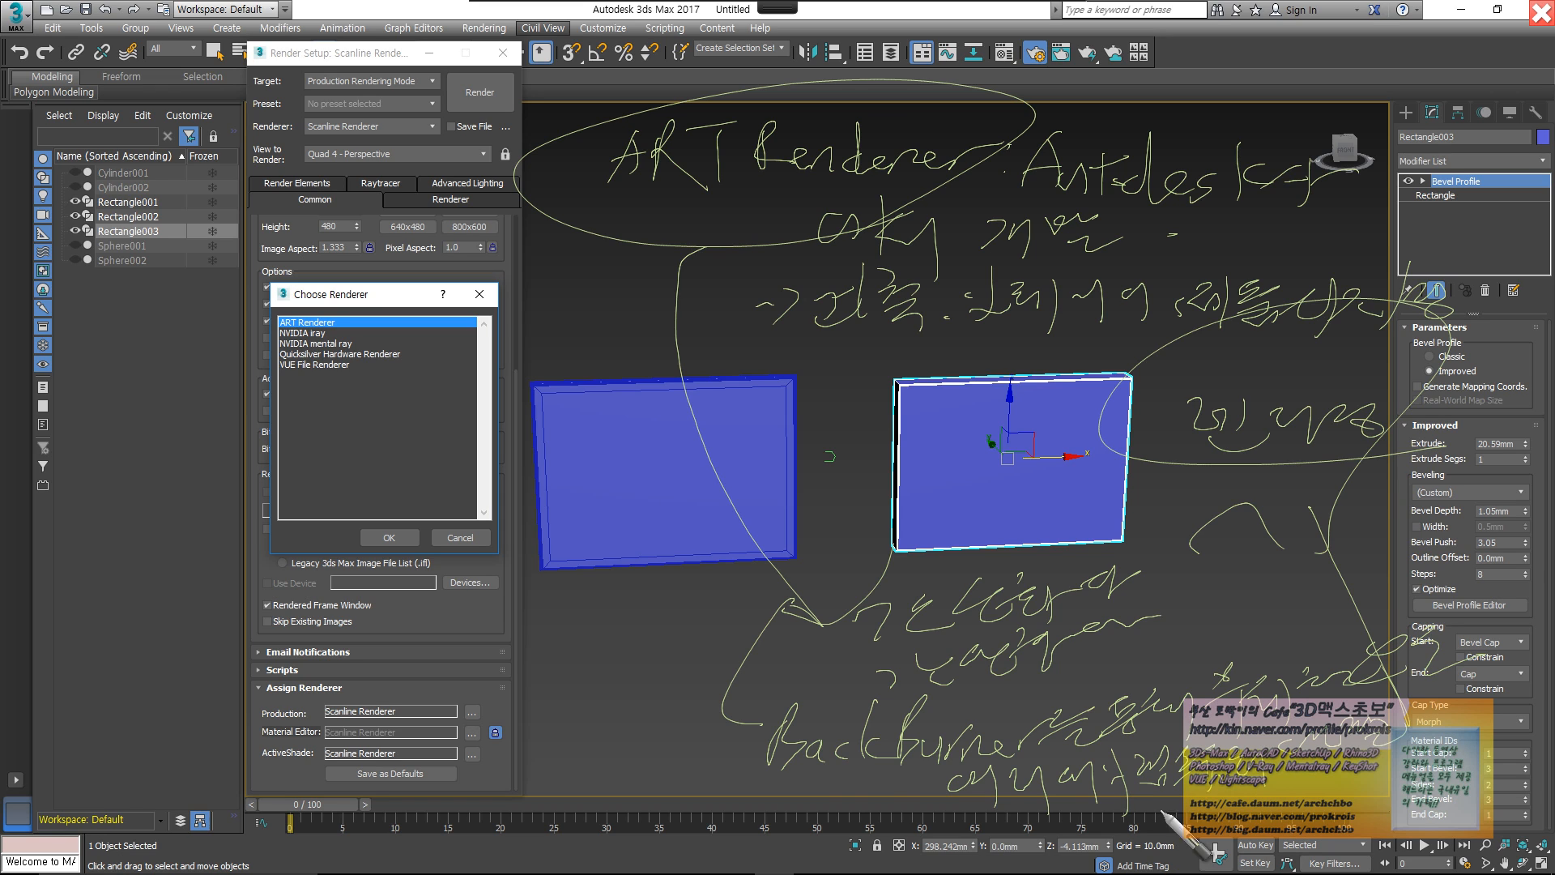
{"action": "left_click_drag", "start_coordinate": [834, 771], "coordinate": [1369, 719]}
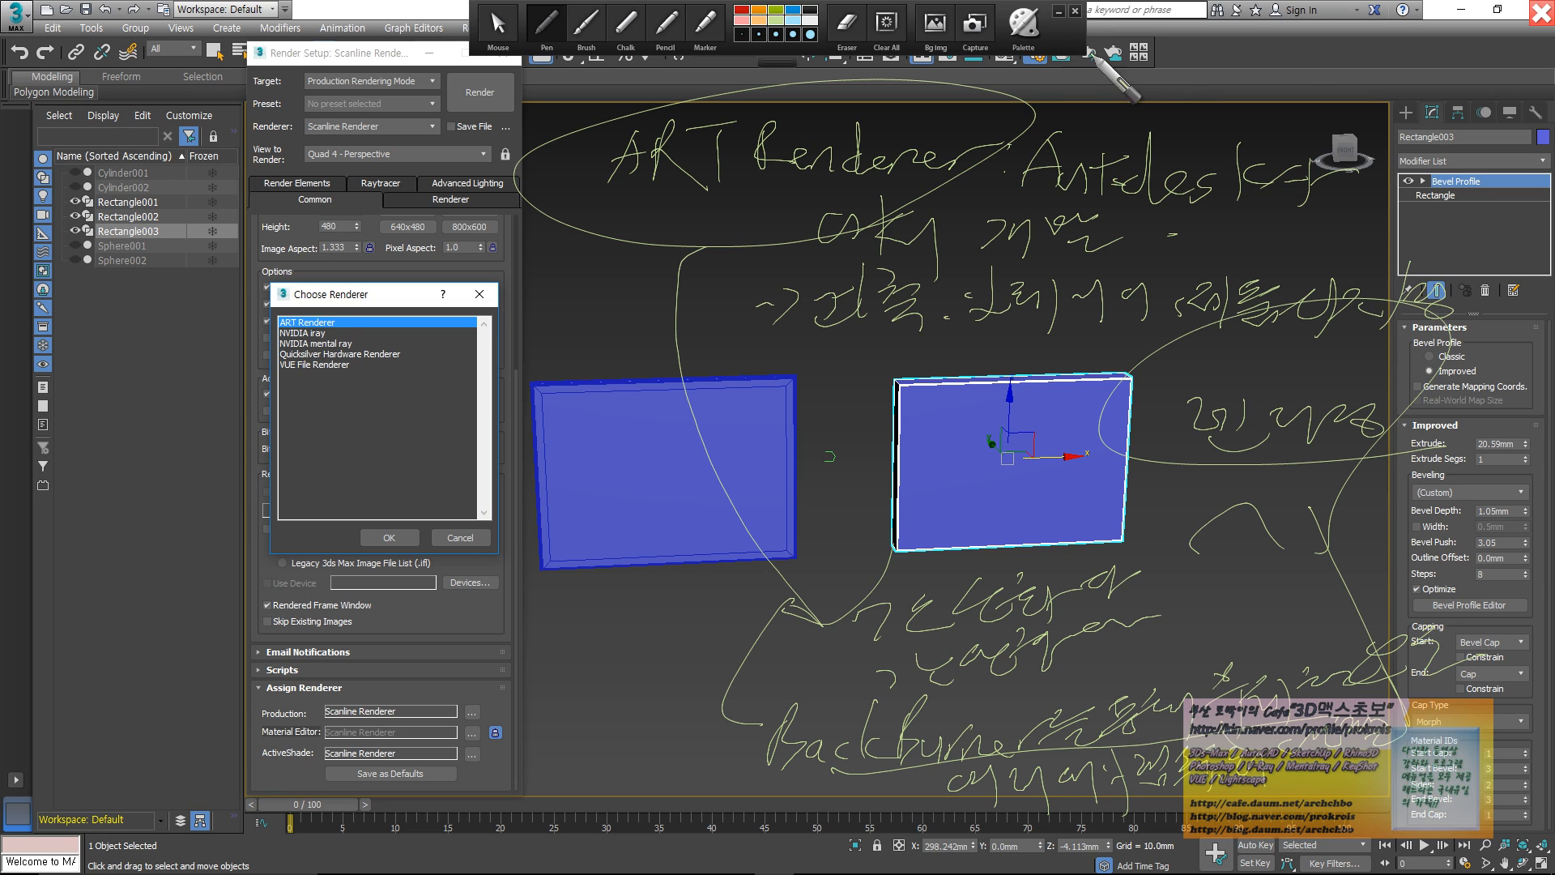
{"action": "mouse_move", "coordinate": [526, 7]}
{"action": "left_click", "coordinate": [498, 25]}
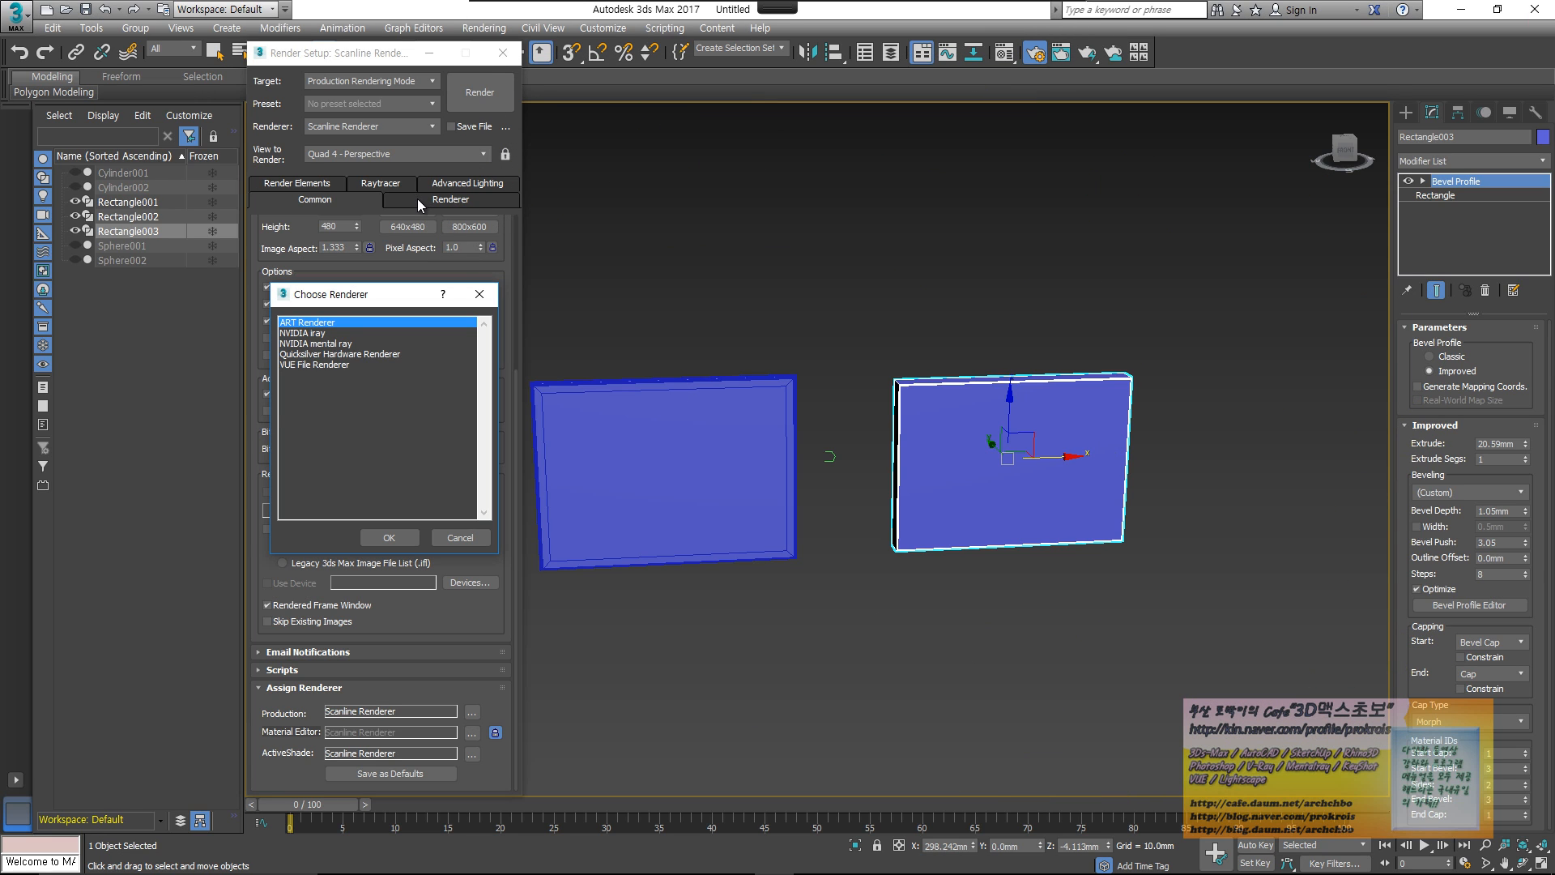
- Assign ART Renderer as the production renderer in Render Setup
{"action": "double_click", "coordinate": [351, 328]}
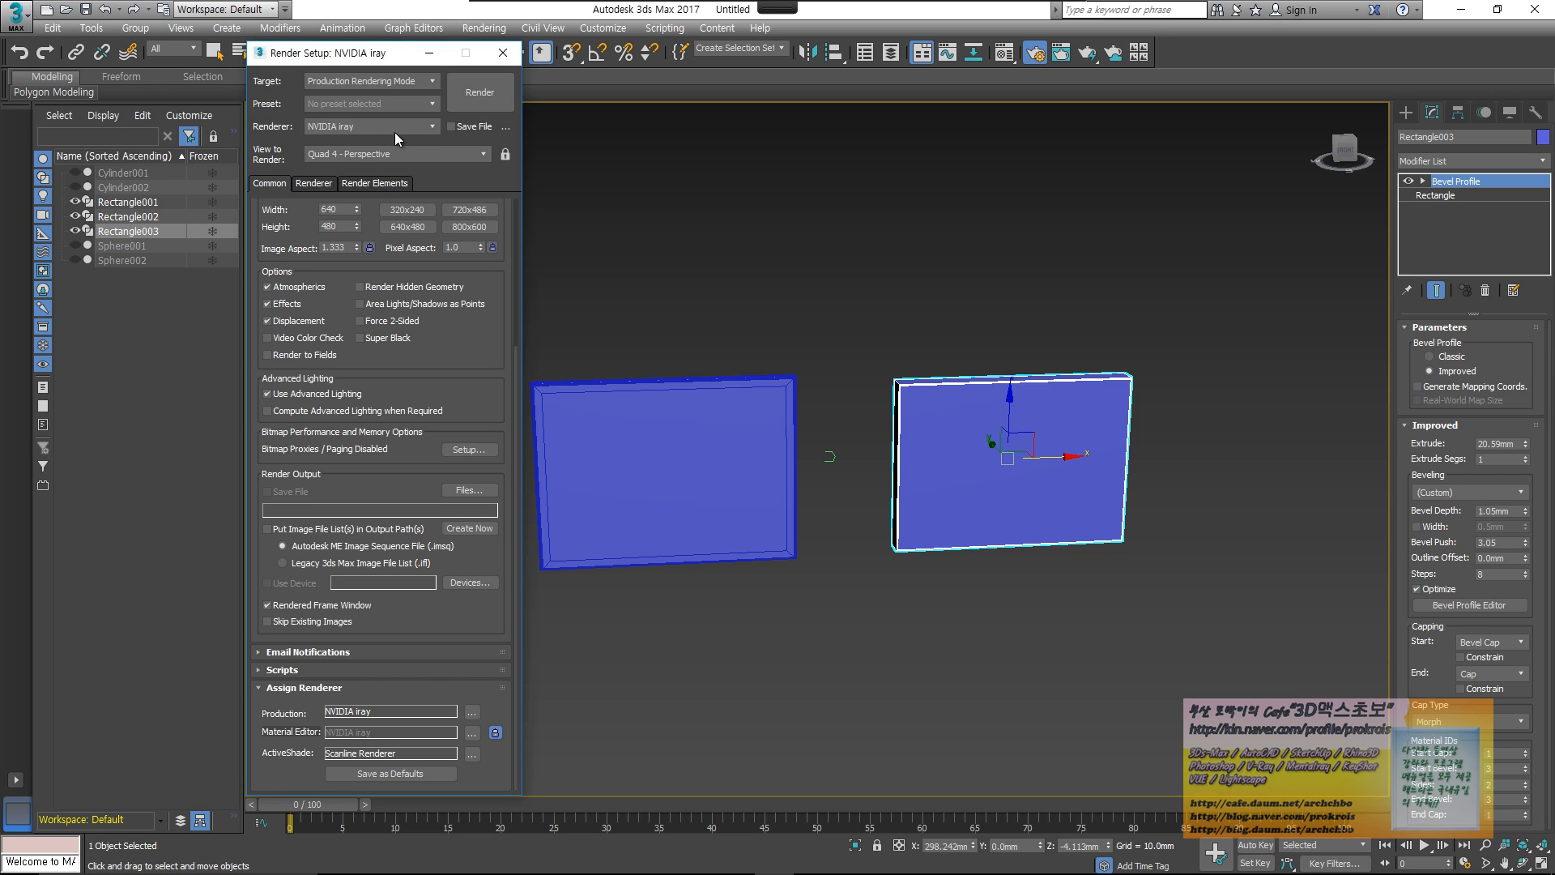
{"action": "left_click", "coordinate": [393, 128]}
{"action": "left_click", "coordinate": [372, 157]}
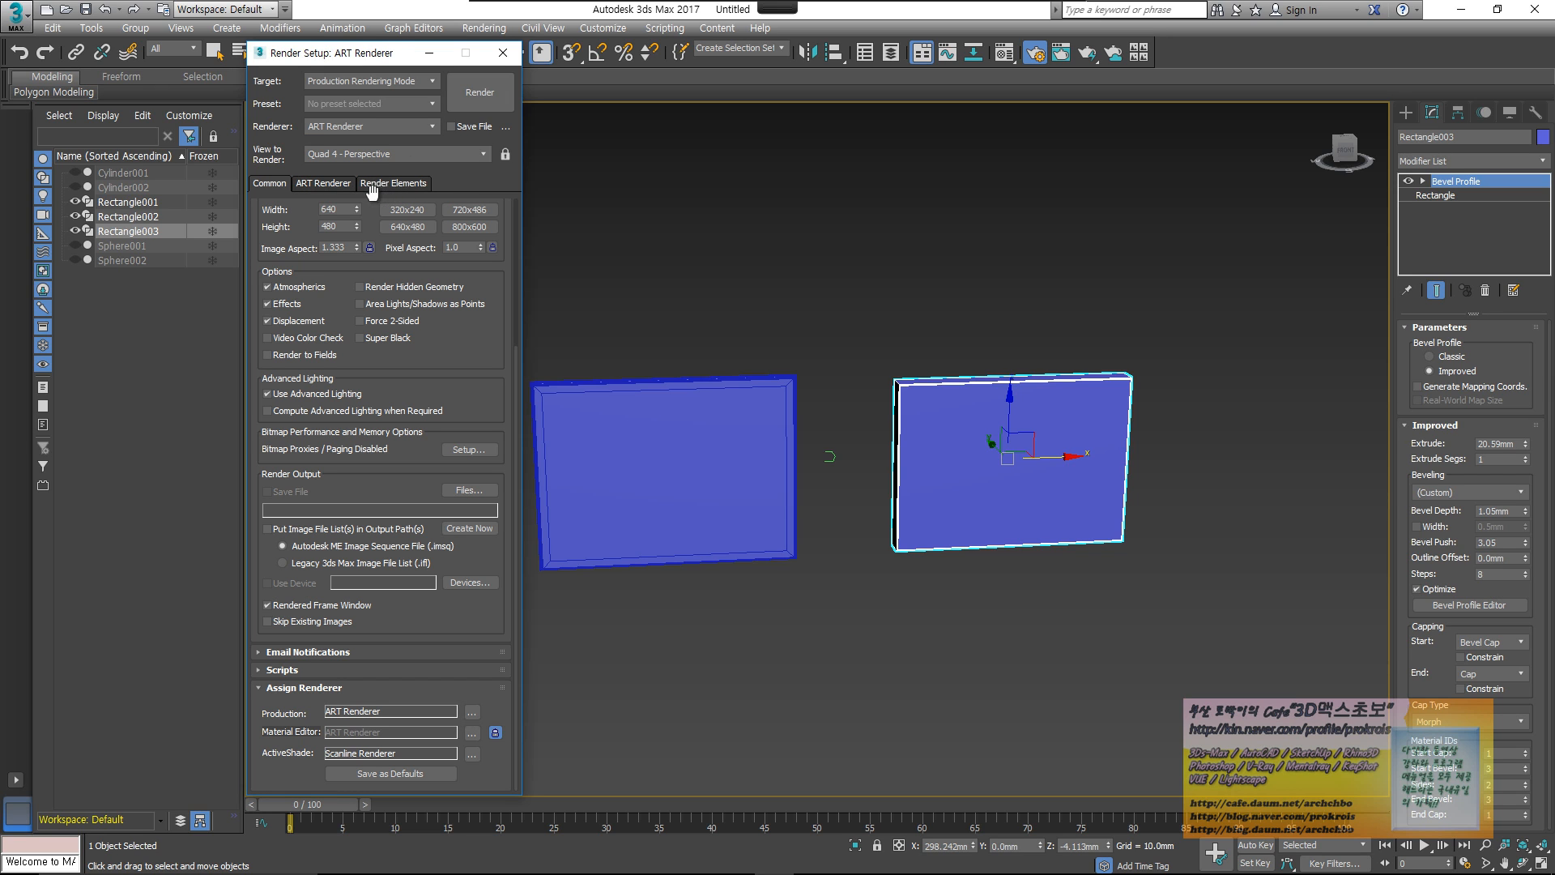
- Set the ART Renderer's target render quality to 23.2 dB, between Draft and Medium
{"action": "left_click", "coordinate": [326, 184]}
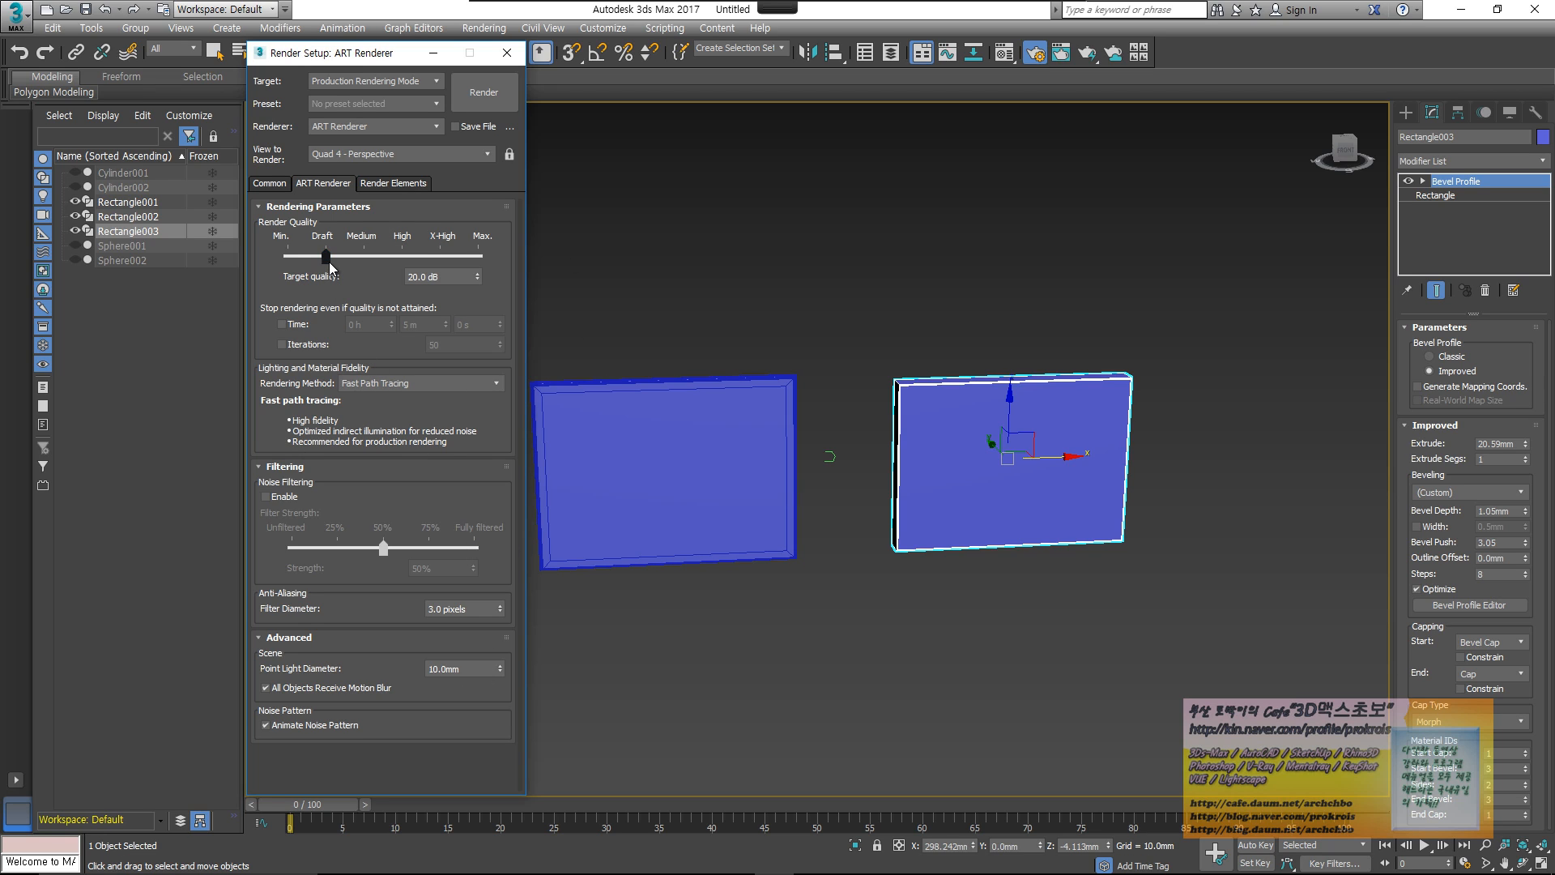
{"action": "mouse_move", "coordinate": [327, 258]}
{"action": "left_mouse_down"}
{"action": "mouse_move", "coordinate": [286, 256]}
{"action": "mouse_move", "coordinate": [479, 264]}
{"action": "mouse_move", "coordinate": [338, 269]}
{"action": "left_mouse_up"}
{"action": "left_click", "coordinate": [436, 282]}
{"action": "left_click_drag", "start_coordinate": [339, 270], "coordinate": [430, 271]}
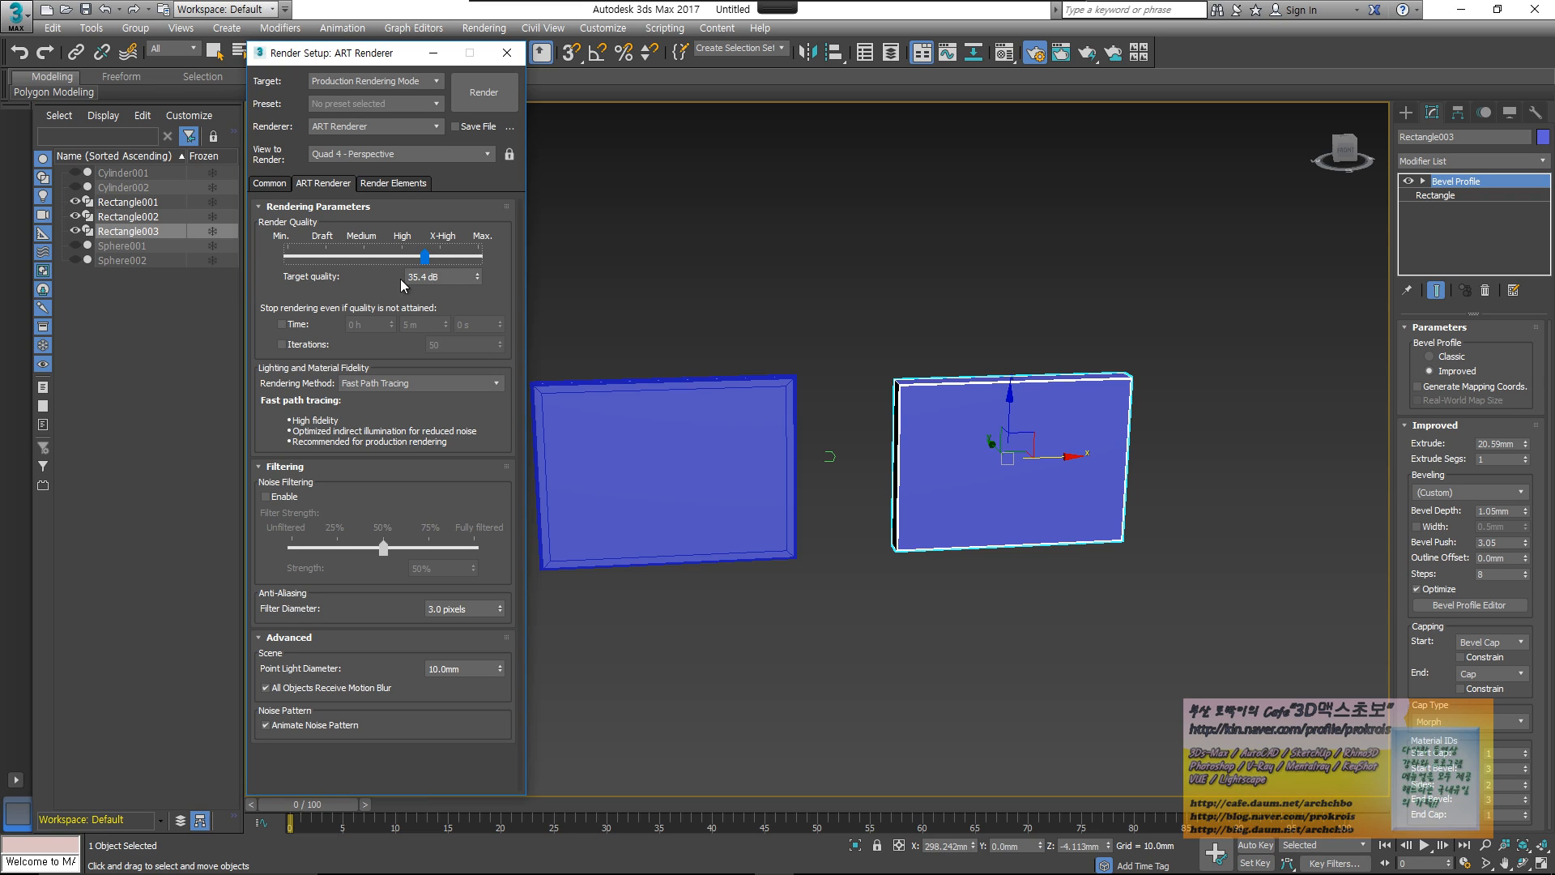
{"action": "left_click_drag", "start_coordinate": [367, 257], "coordinate": [341, 257]}
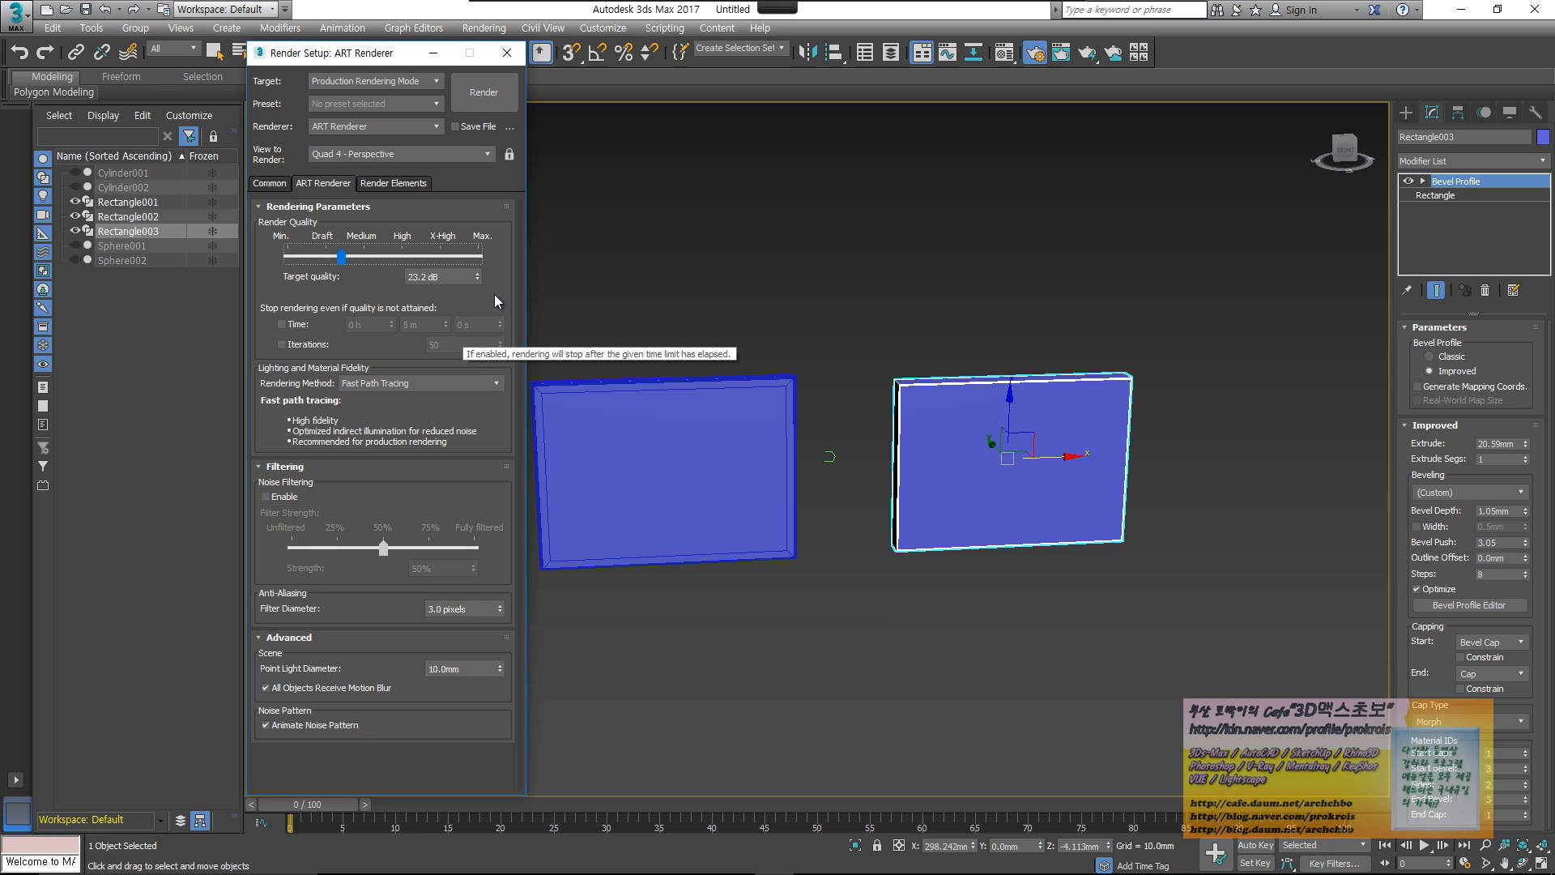
- Render the Perspective view of both bevelled boxes with the ART Renderer
{"action": "left_click", "coordinate": [415, 187]}
{"action": "left_click", "coordinate": [337, 183]}
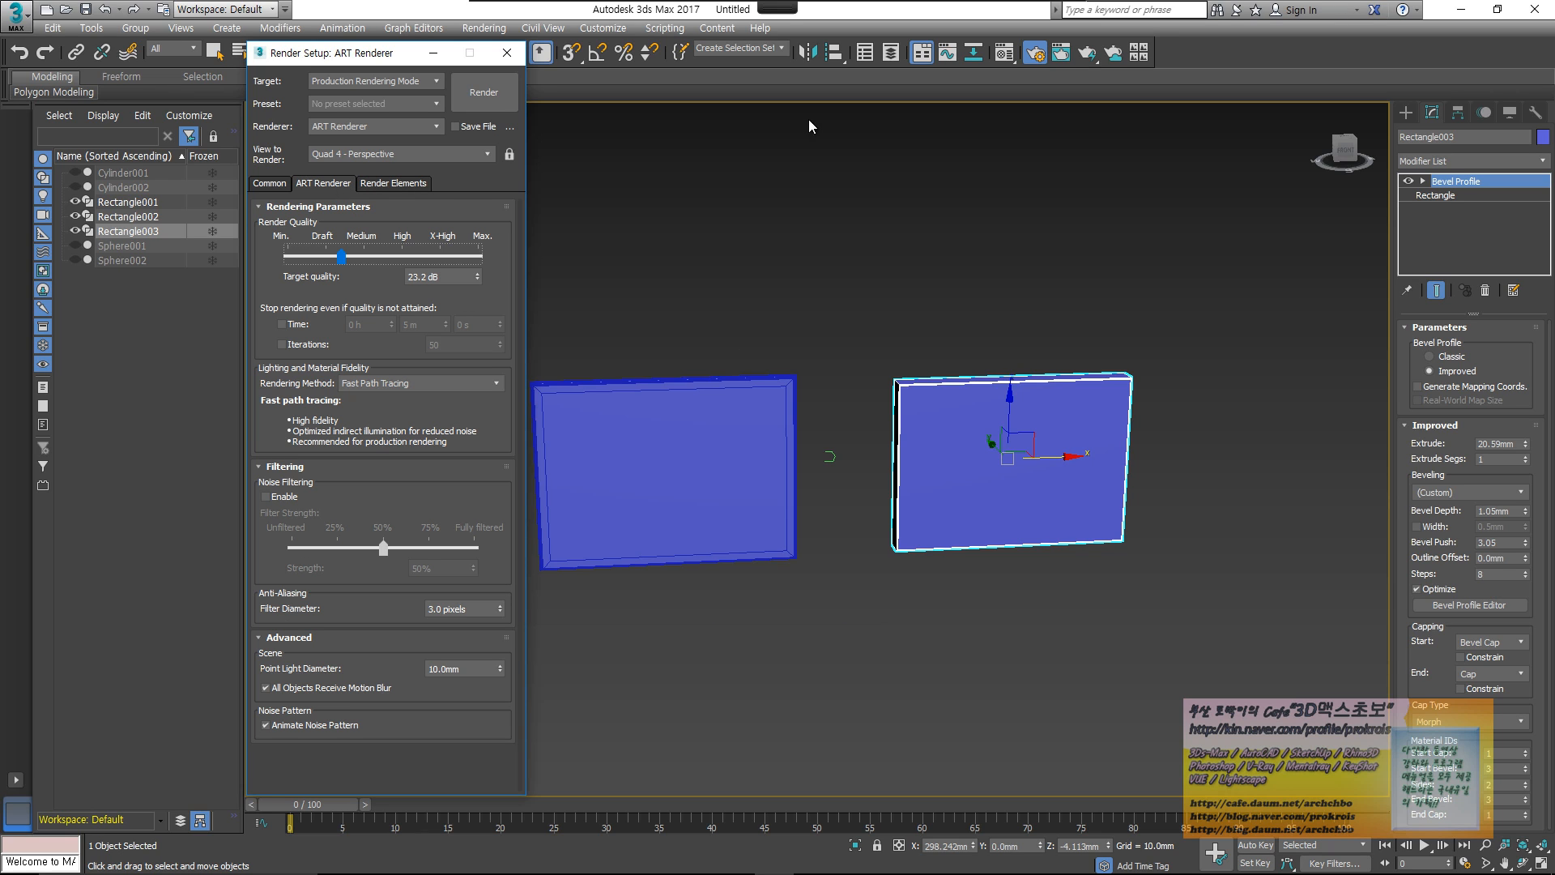
{"action": "left_click", "coordinate": [1085, 57]}
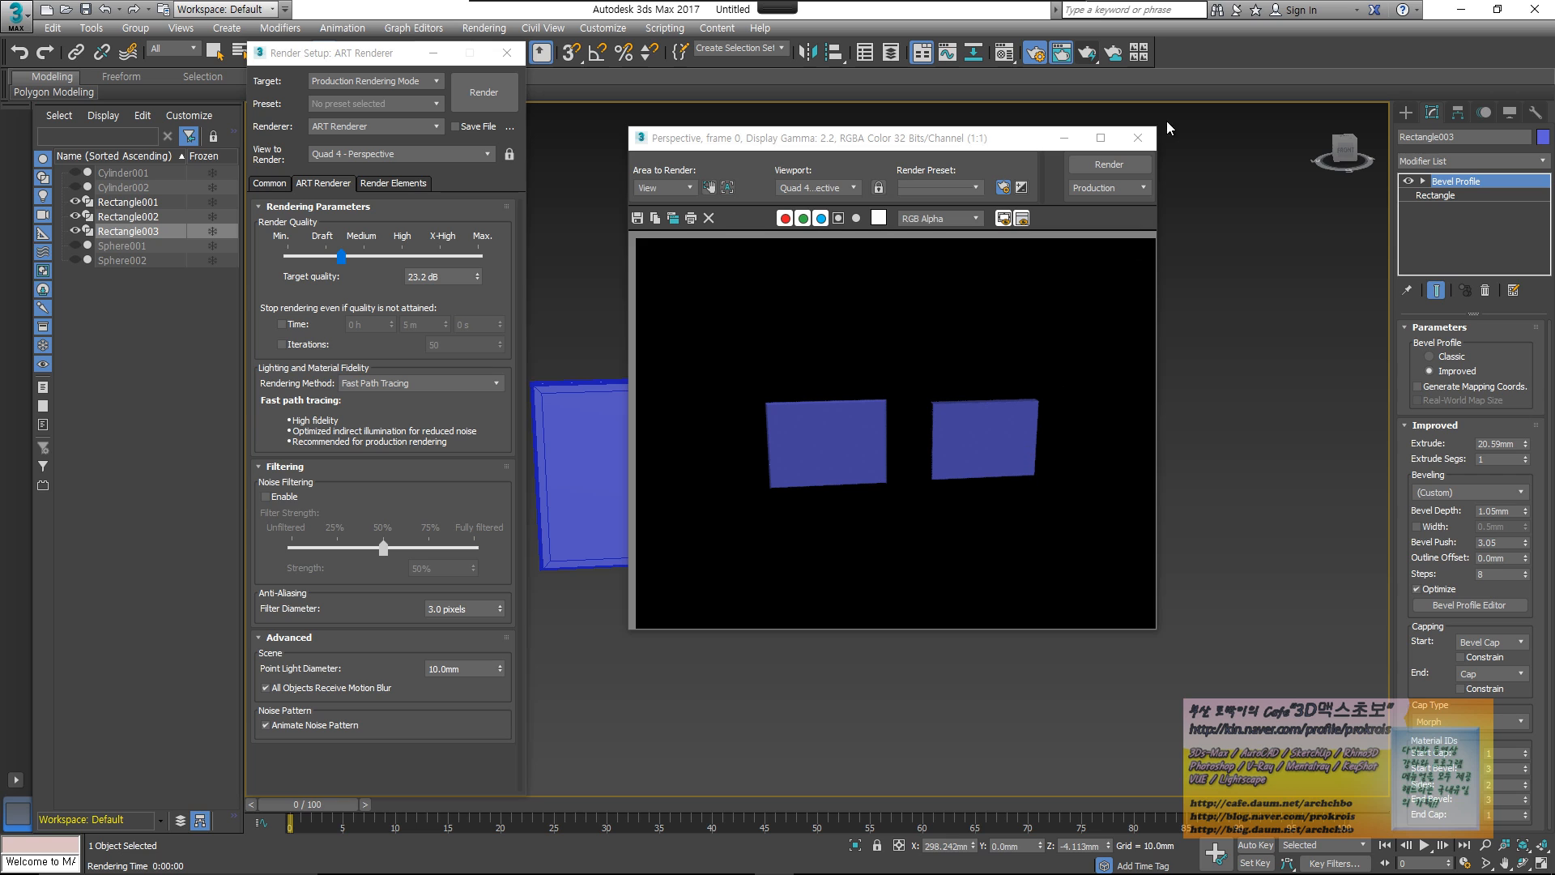
- Close the rendered image and the Render Setup dialog to return to the two bevelled boxes in the viewport
{"action": "left_click", "coordinate": [1138, 138]}
{"action": "middle_click_drag", "start_coordinate": [748, 342], "coordinate": [657, 347]}
{"action": "left_click", "coordinate": [514, 56]}
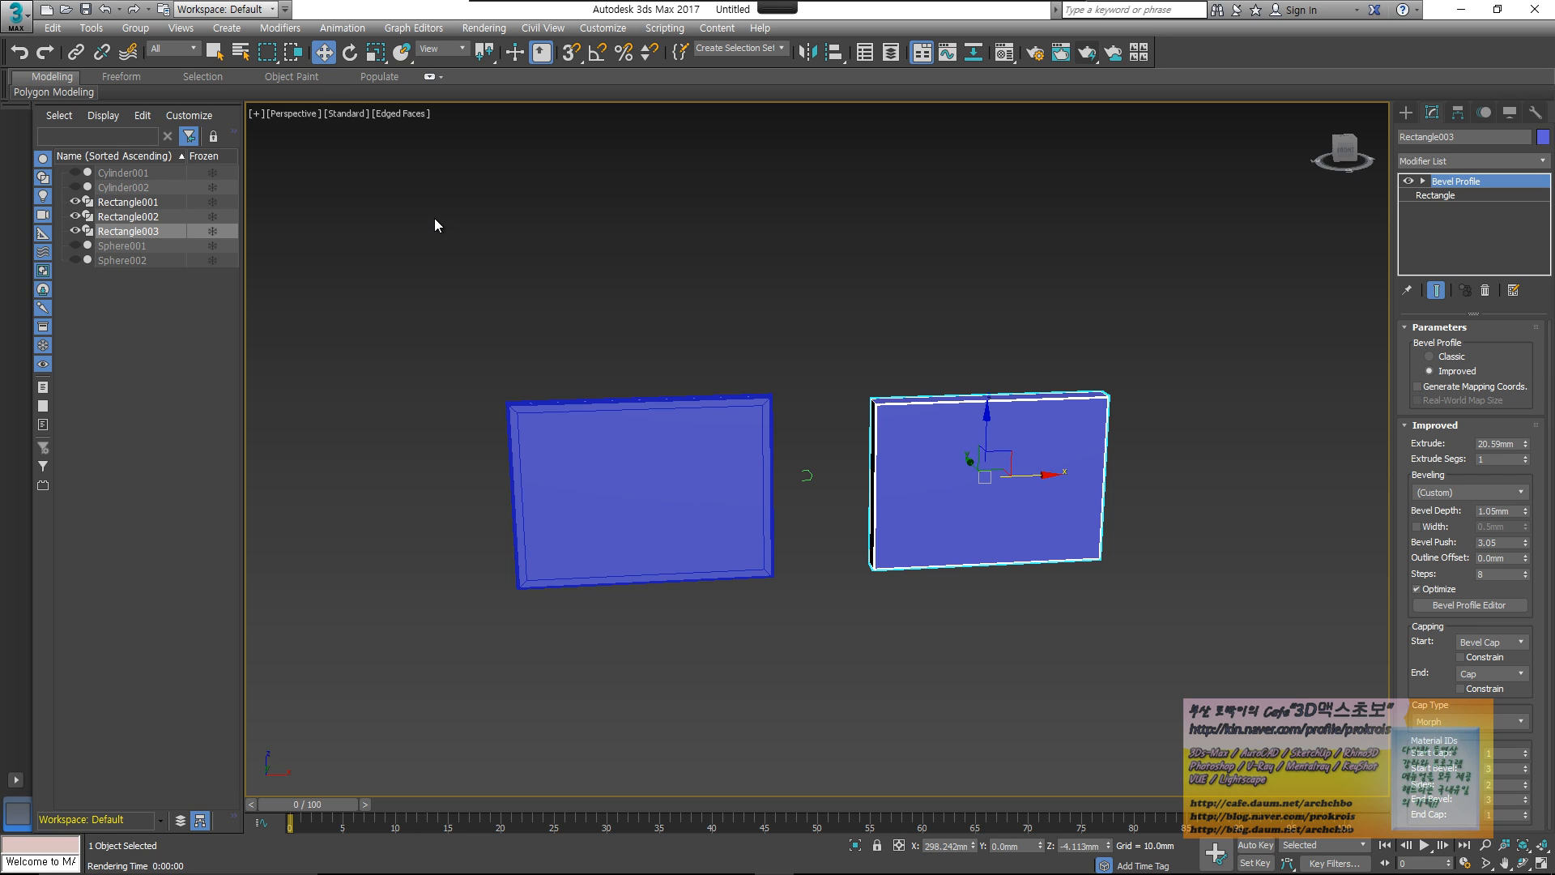
- Open the Scene Converter, examine its conversion rules and options for ART compatible features, and close it
{"action": "left_click", "coordinate": [484, 28]}
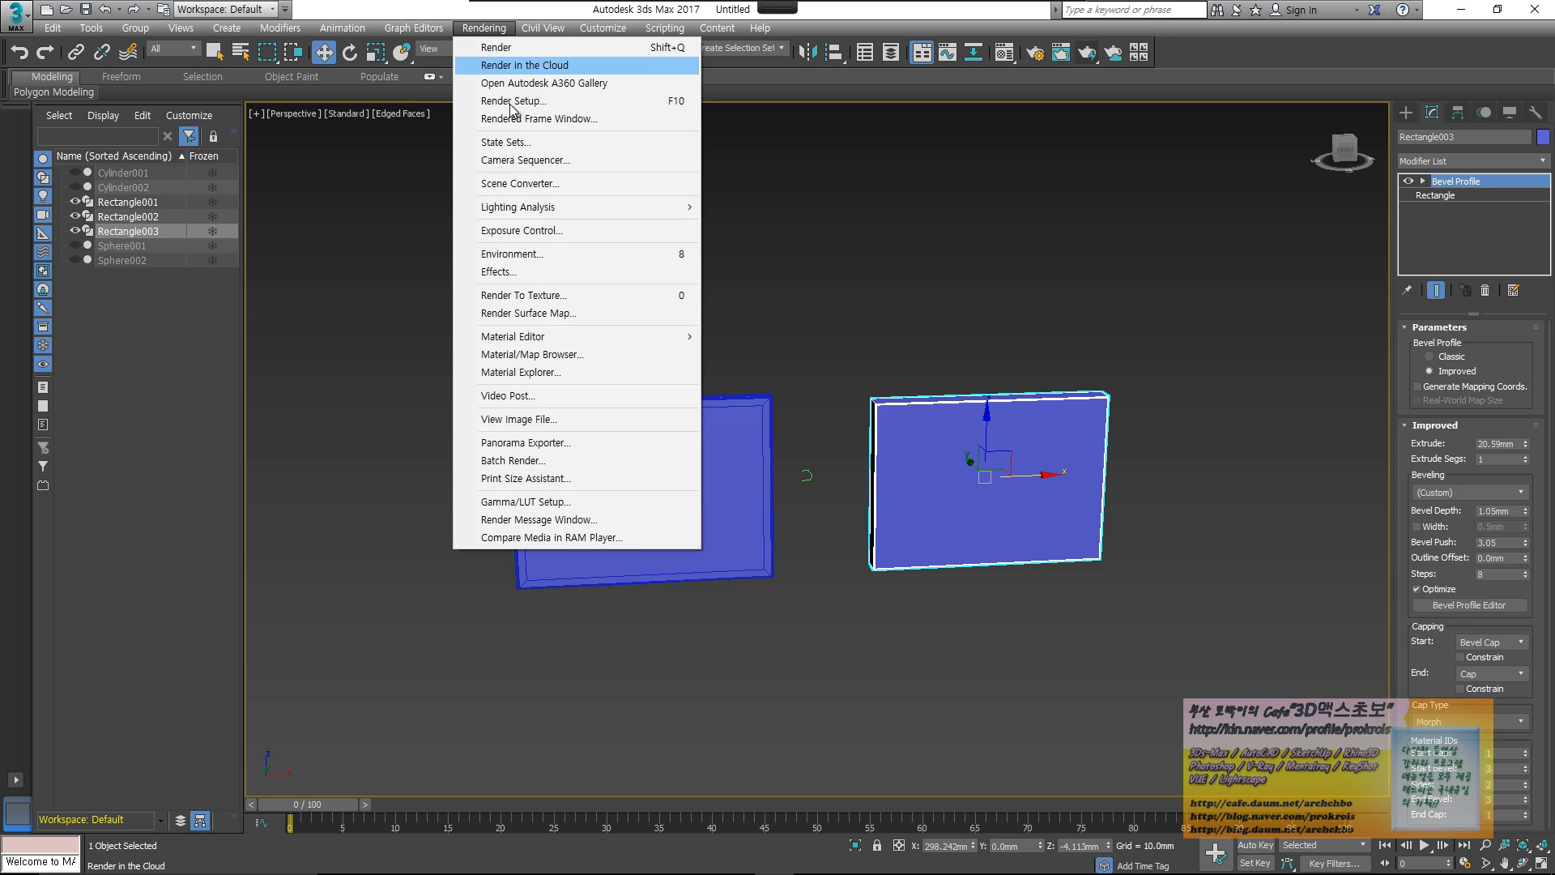
{"action": "left_click", "coordinate": [505, 186]}
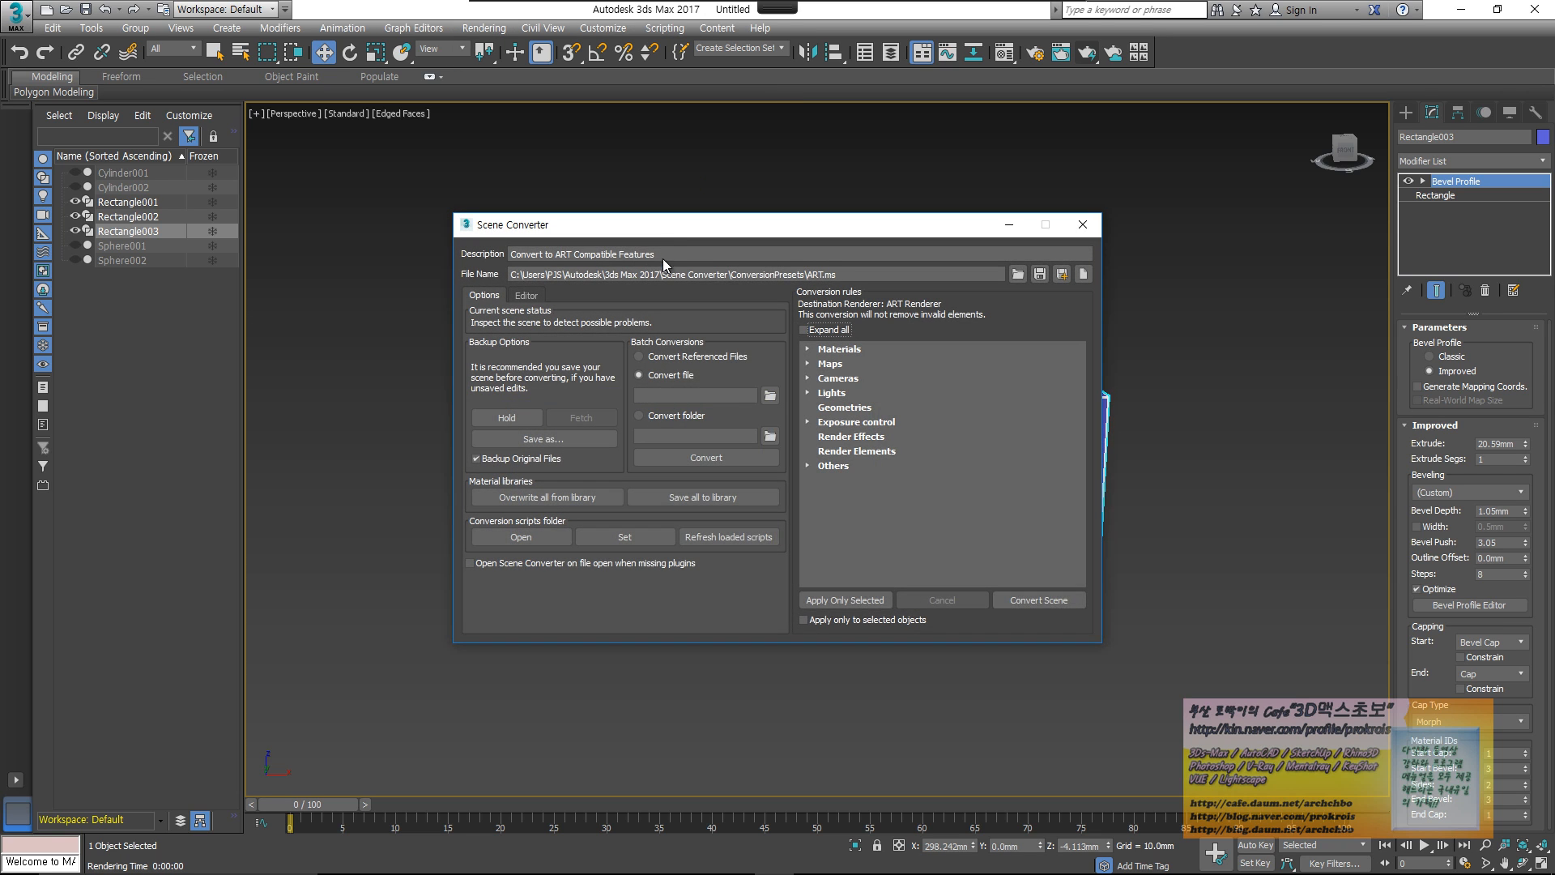
{"action": "left_click_drag", "start_coordinate": [577, 209], "coordinate": [509, 189]}
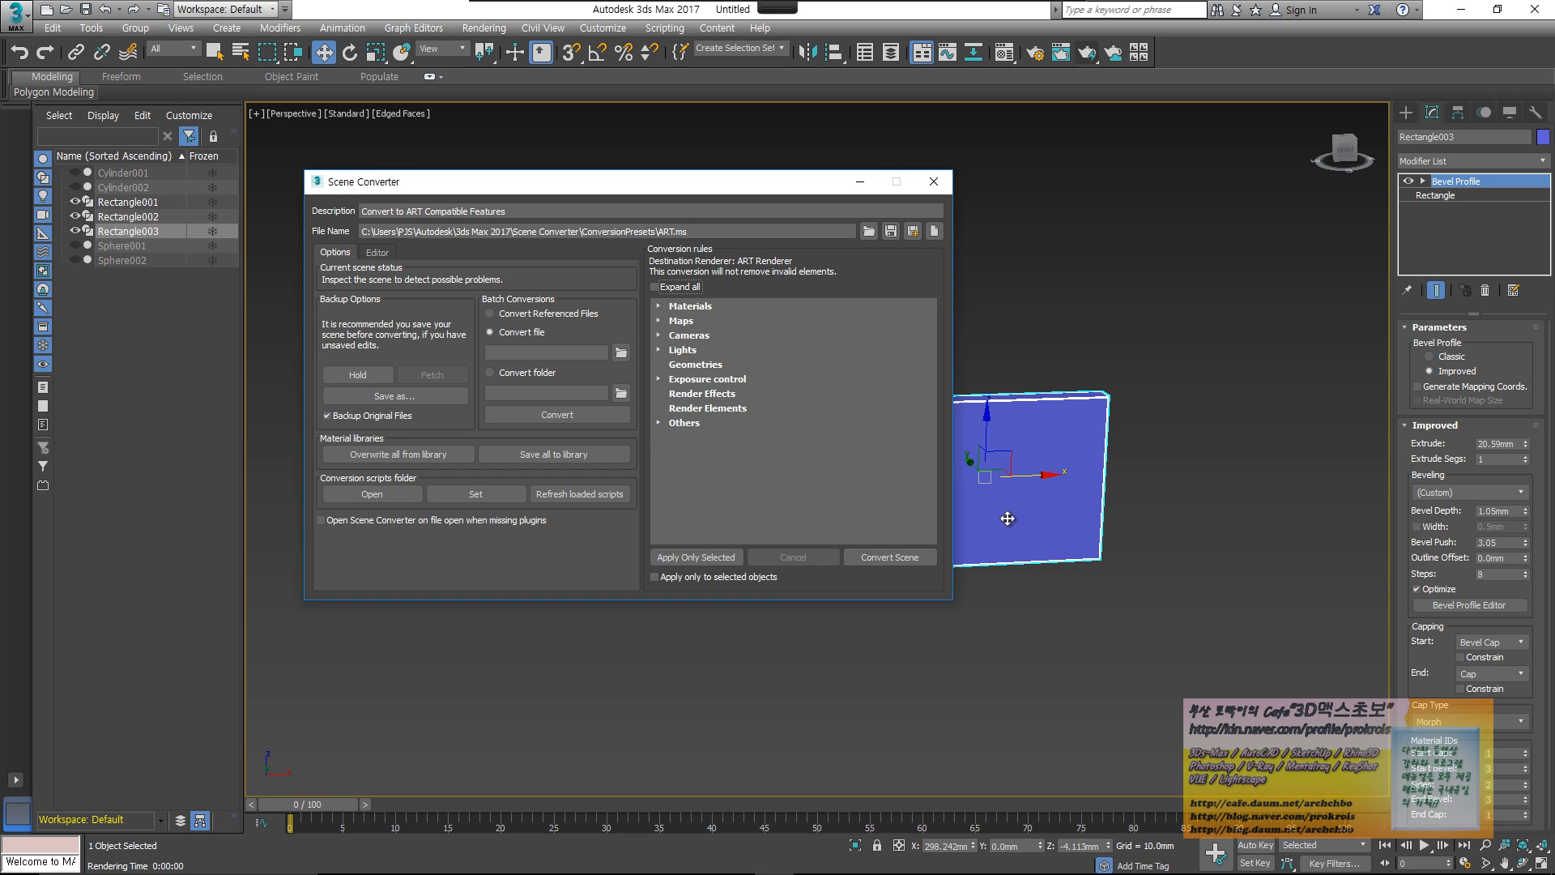
{"action": "left_click", "coordinate": [934, 181]}
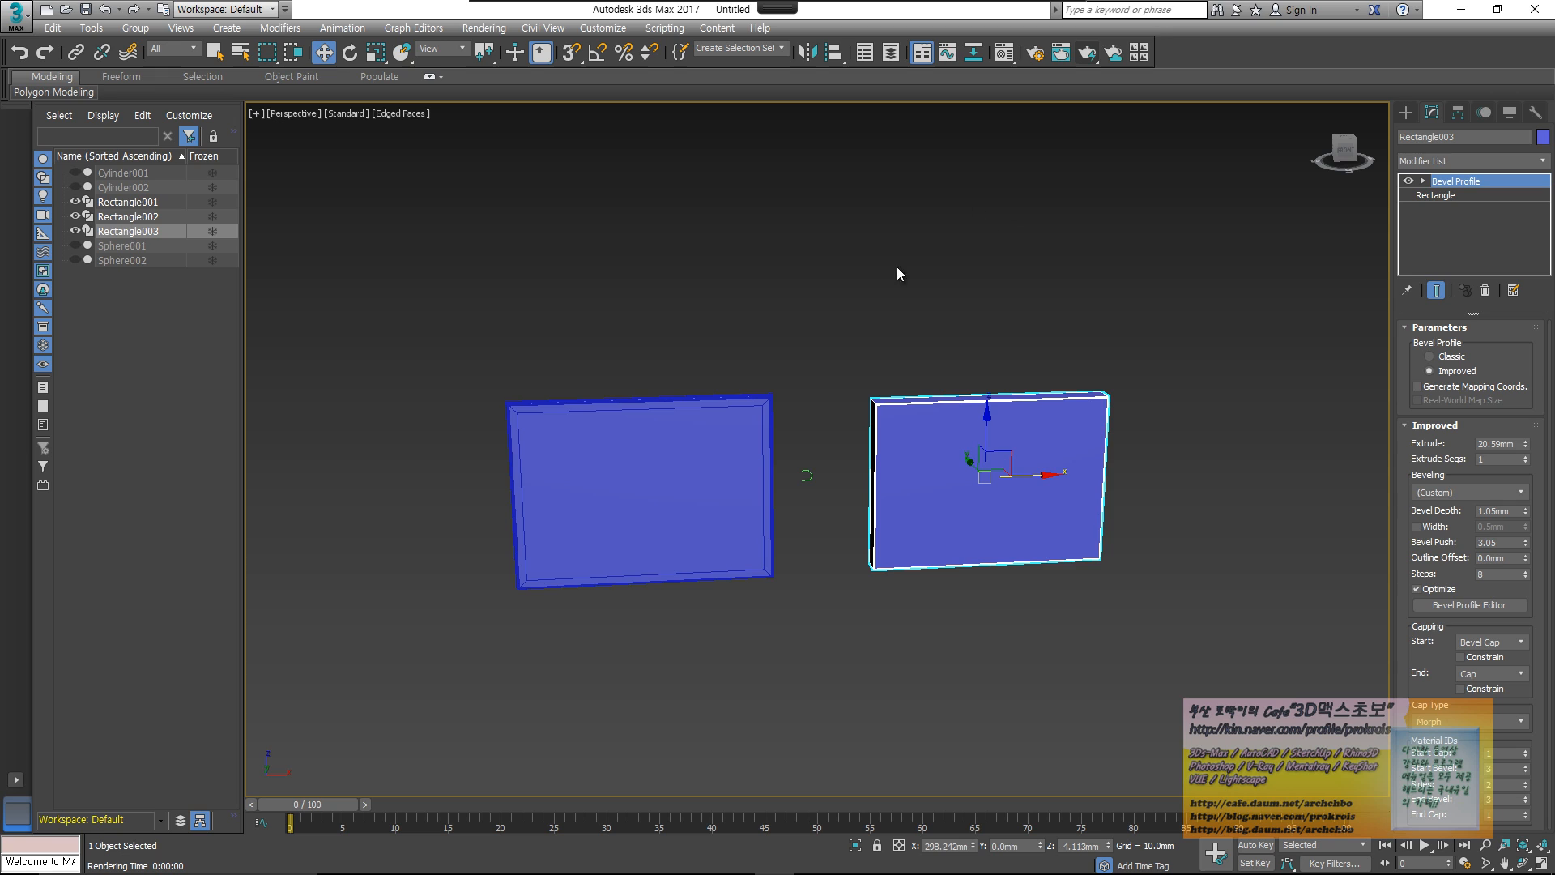
- Show the photometric light types available for creation, including Sun Positioner
{"action": "middle_click_drag", "start_coordinate": [898, 268], "coordinate": [879, 316]}
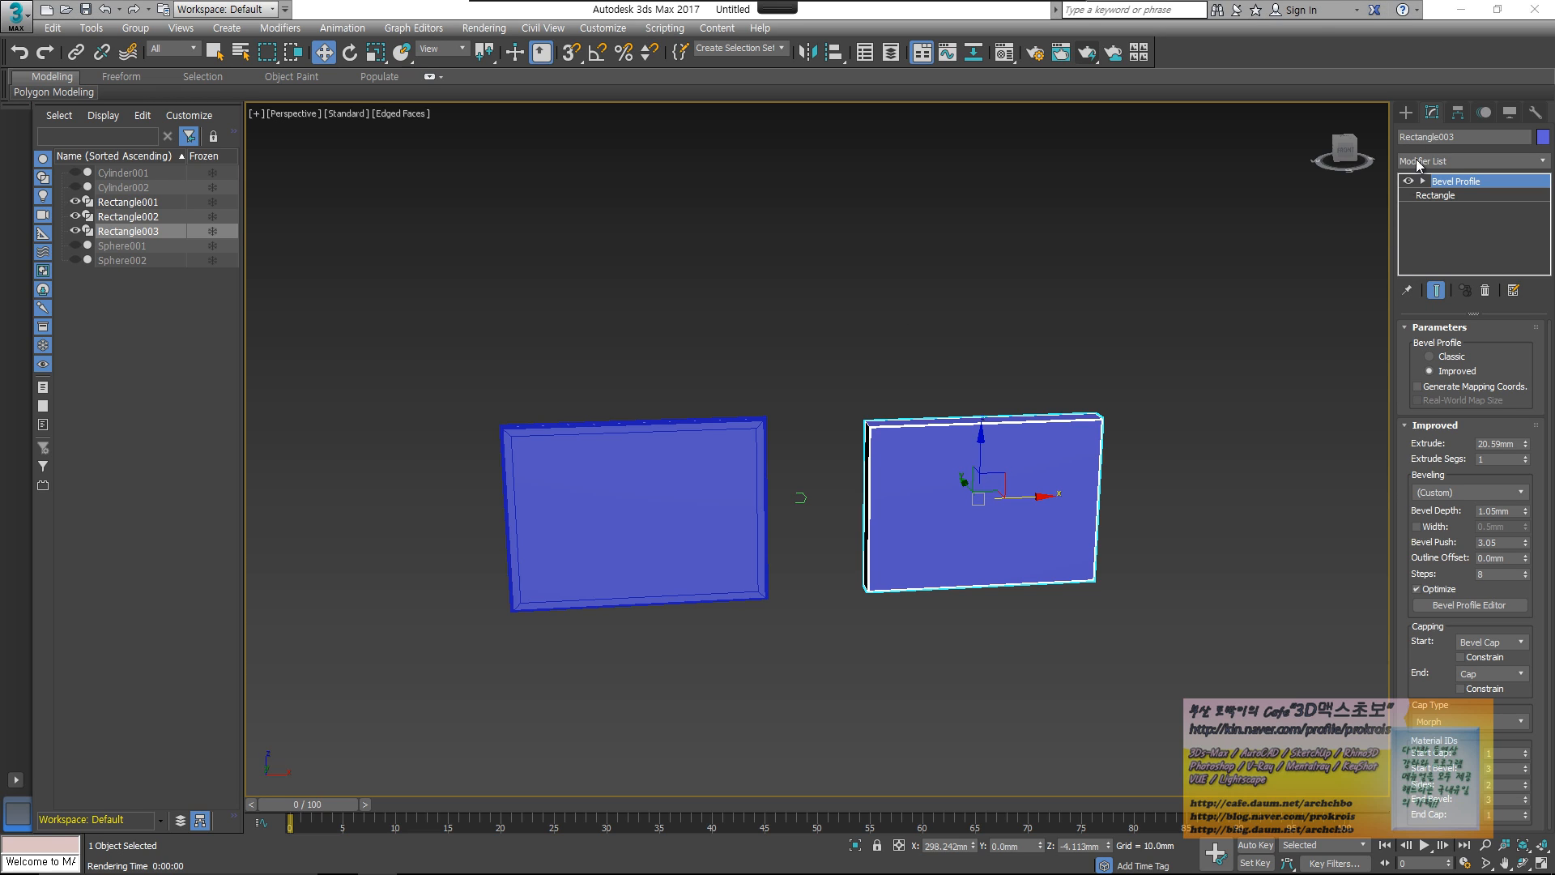
{"action": "left_click", "coordinate": [1406, 111]}
{"action": "left_click", "coordinate": [1446, 136]}
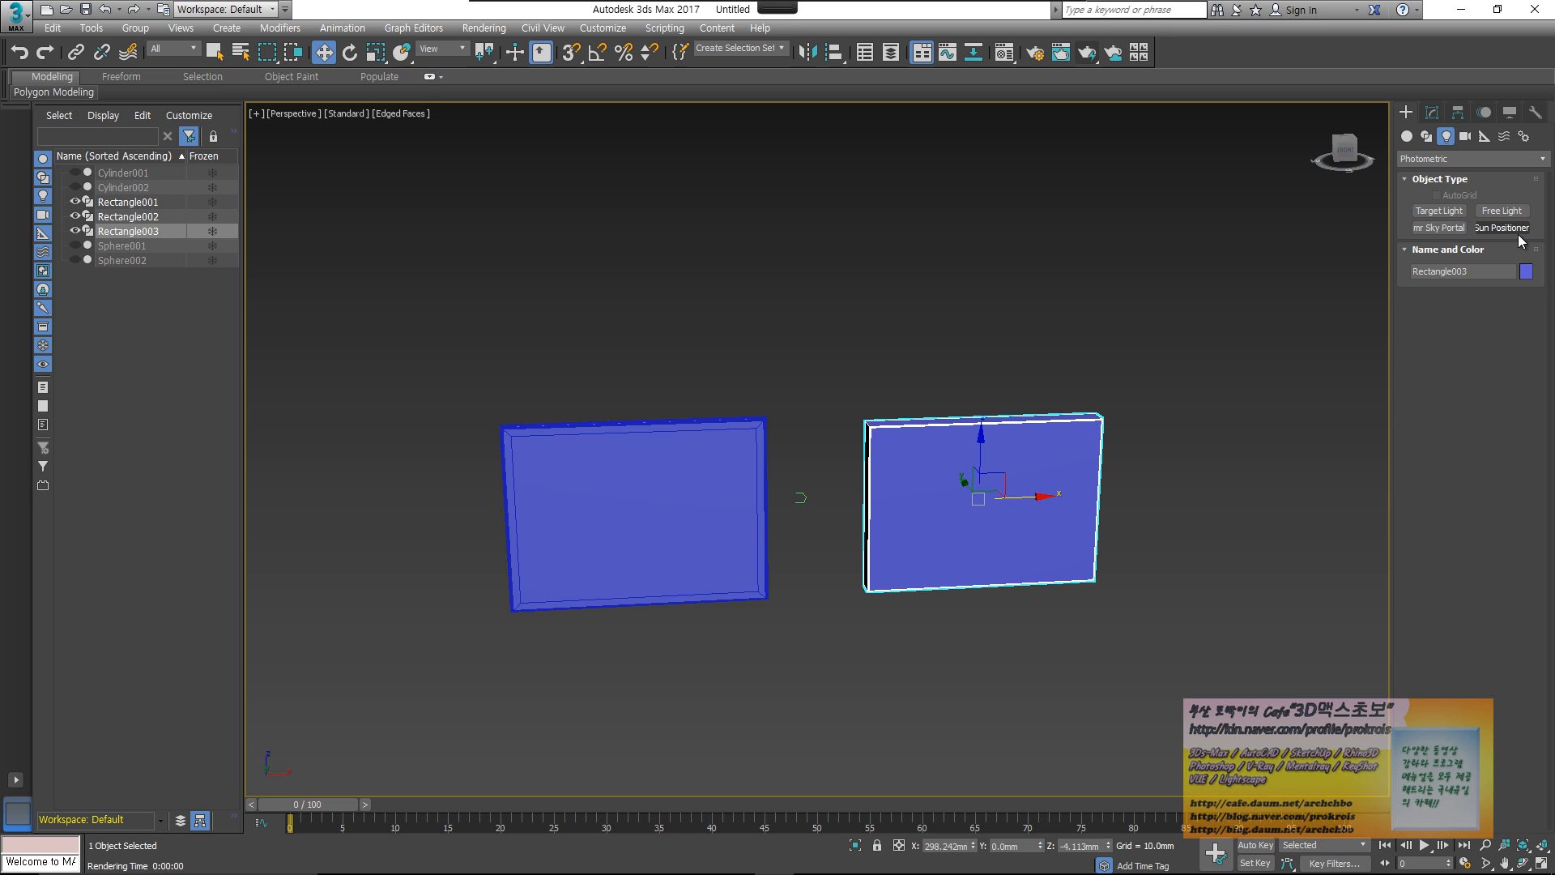
- Handwrite a temporary on-screen note linking Sun Positioner to Daylight above the boxes, and clear it
{"action": "left_click", "coordinate": [541, 10]}
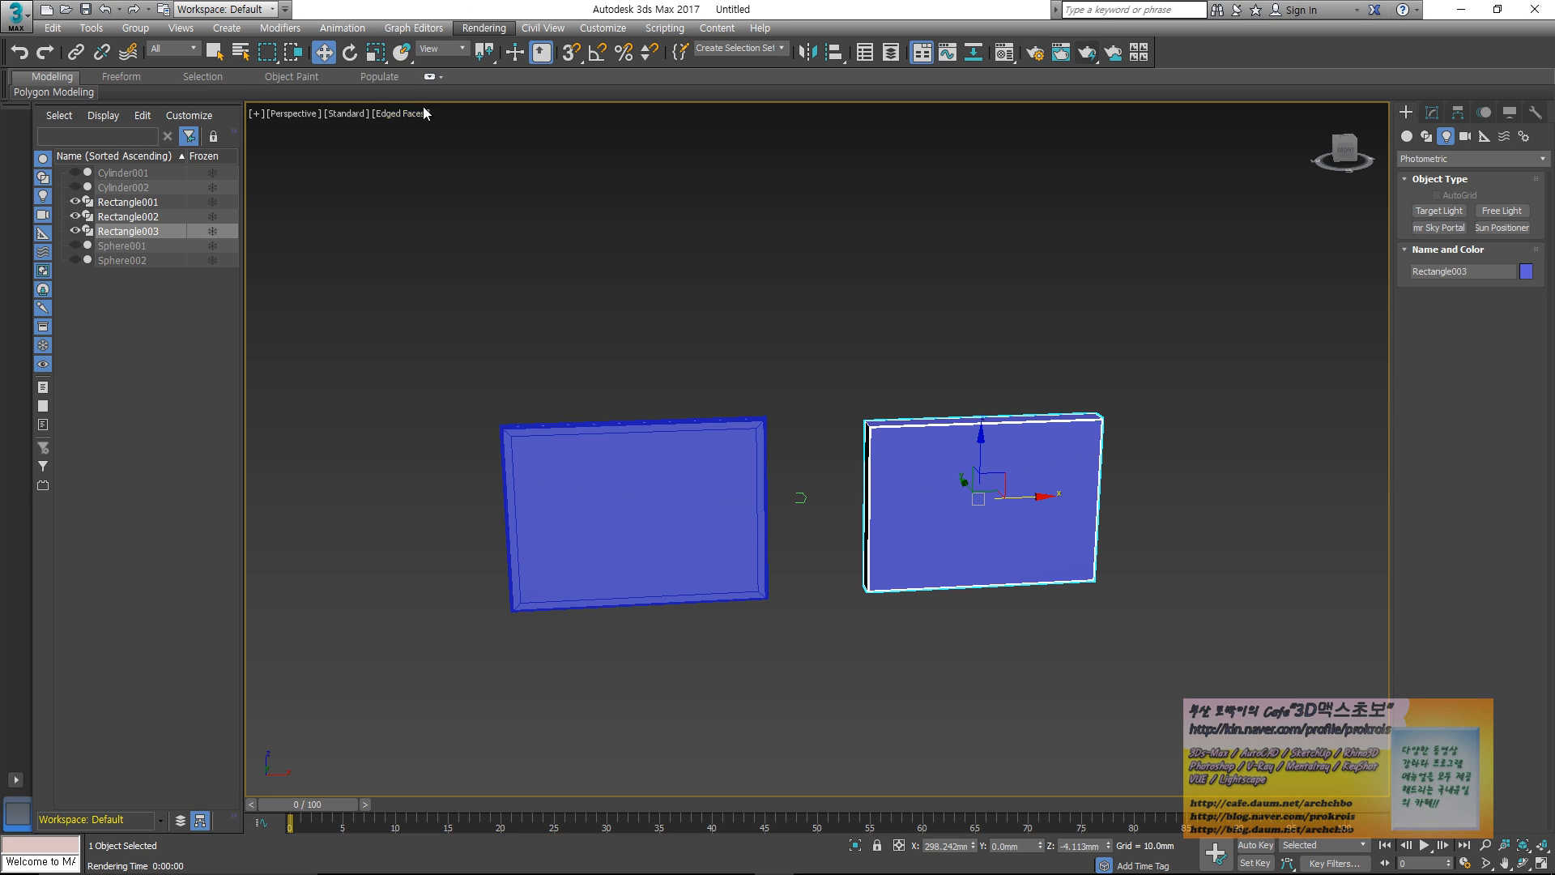
{"action": "mouse_move", "coordinate": [356, 157]}
{"action": "left_mouse_down"}
{"action": "mouse_move", "coordinate": [321, 213]}
{"action": "mouse_move", "coordinate": [374, 202]}
{"action": "mouse_move", "coordinate": [424, 253]}
{"action": "mouse_move", "coordinate": [516, 197]}
{"action": "mouse_move", "coordinate": [600, 198]}
{"action": "mouse_move", "coordinate": [670, 160]}
{"action": "mouse_move", "coordinate": [693, 173]}
{"action": "left_mouse_up"}
{"action": "left_click_drag", "start_coordinate": [708, 201], "coordinate": [718, 201]}
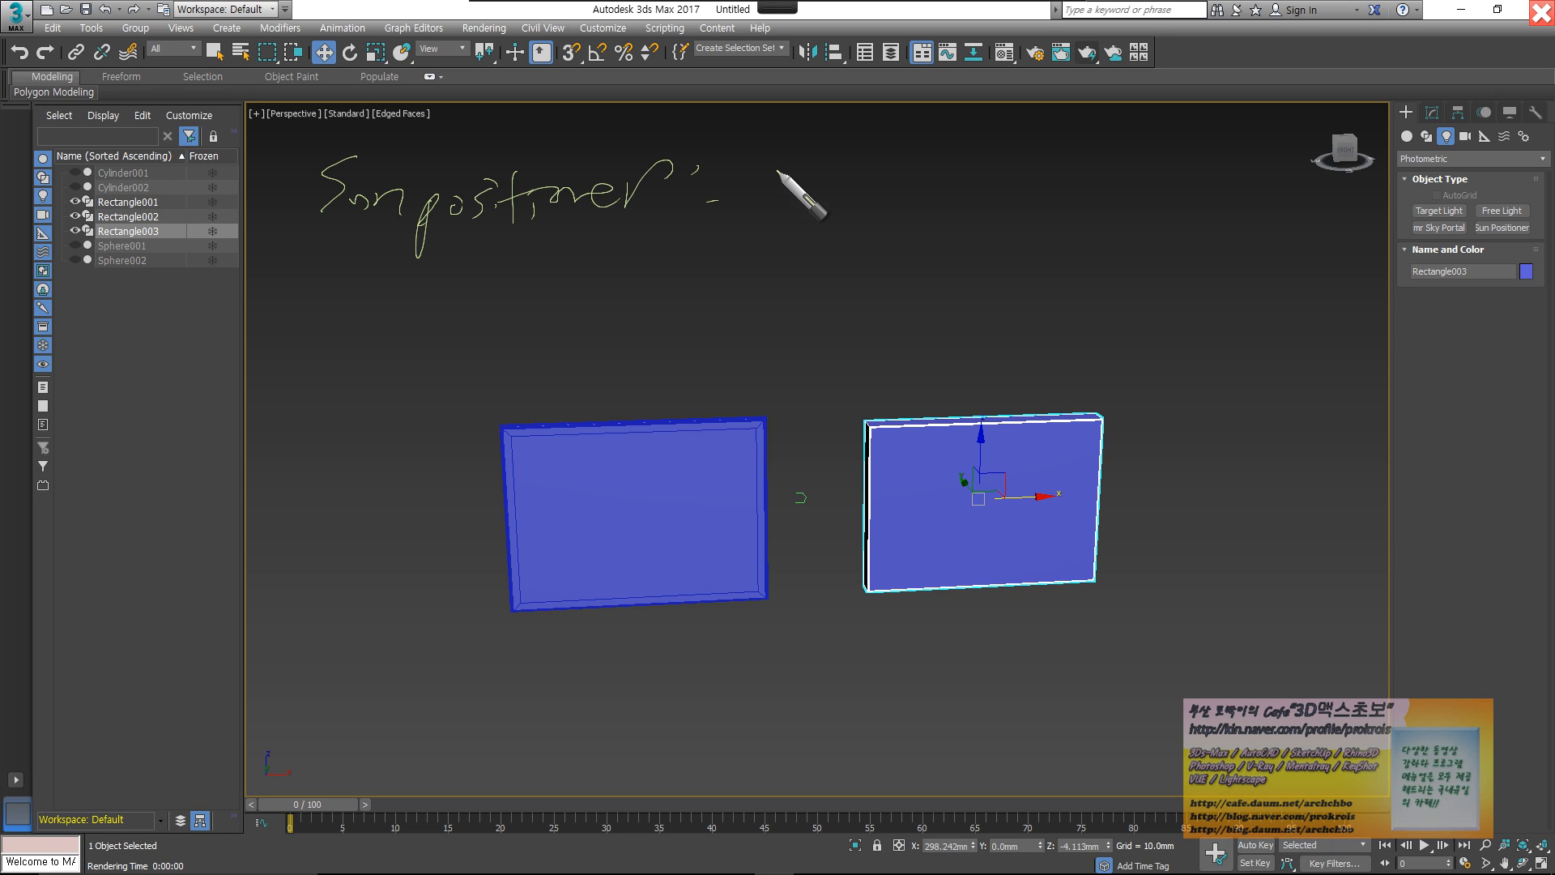
{"action": "left_click_drag", "start_coordinate": [761, 174], "coordinate": [744, 212]}
{"action": "left_click_drag", "start_coordinate": [754, 196], "coordinate": [784, 196]}
{"action": "left_click_drag", "start_coordinate": [790, 176], "coordinate": [791, 212]}
{"action": "mouse_move", "coordinate": [762, 218]}
{"action": "left_mouse_down"}
{"action": "mouse_move", "coordinate": [885, 208]}
{"action": "mouse_move", "coordinate": [895, 239]}
{"action": "mouse_move", "coordinate": [933, 203]}
{"action": "mouse_move", "coordinate": [1079, 243]}
{"action": "mouse_move", "coordinate": [1139, 191]}
{"action": "mouse_move", "coordinate": [1061, 235]}
{"action": "left_mouse_up"}
{"action": "mouse_move", "coordinate": [681, 292]}
{"action": "left_mouse_down"}
{"action": "mouse_move", "coordinate": [740, 312]}
{"action": "mouse_move", "coordinate": [847, 305]}
{"action": "mouse_move", "coordinate": [944, 267]}
{"action": "mouse_move", "coordinate": [967, 291]}
{"action": "mouse_move", "coordinate": [1156, 256]}
{"action": "mouse_move", "coordinate": [1167, 284]}
{"action": "mouse_move", "coordinate": [1217, 267]}
{"action": "mouse_move", "coordinate": [1229, 290]}
{"action": "mouse_move", "coordinate": [1270, 292]}
{"action": "mouse_move", "coordinate": [1379, 253]}
{"action": "left_mouse_up"}
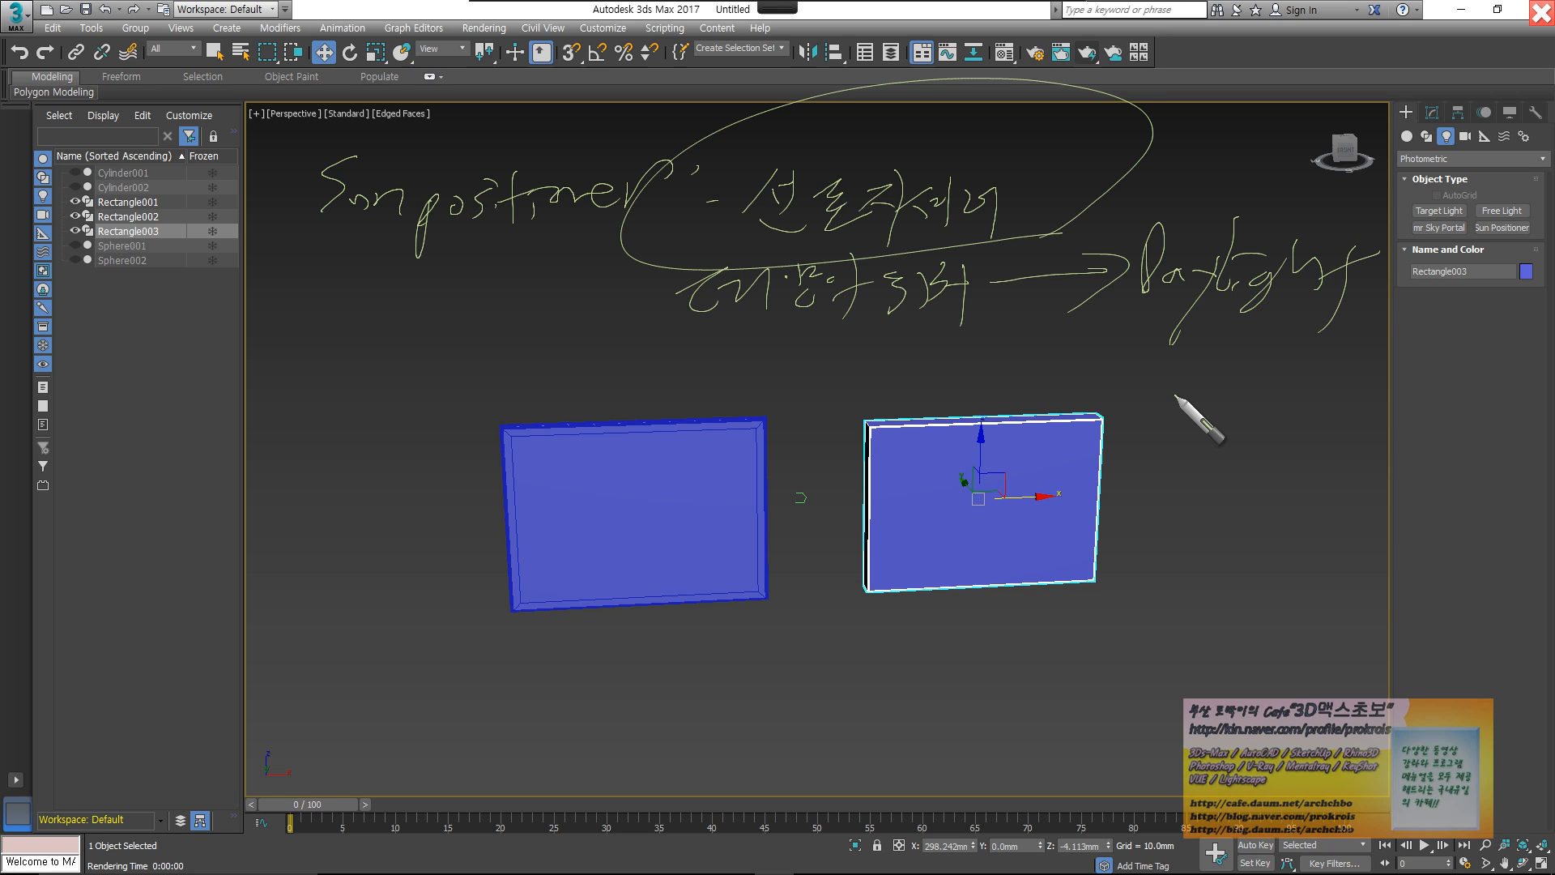
{"action": "mouse_move", "coordinate": [778, 7]}
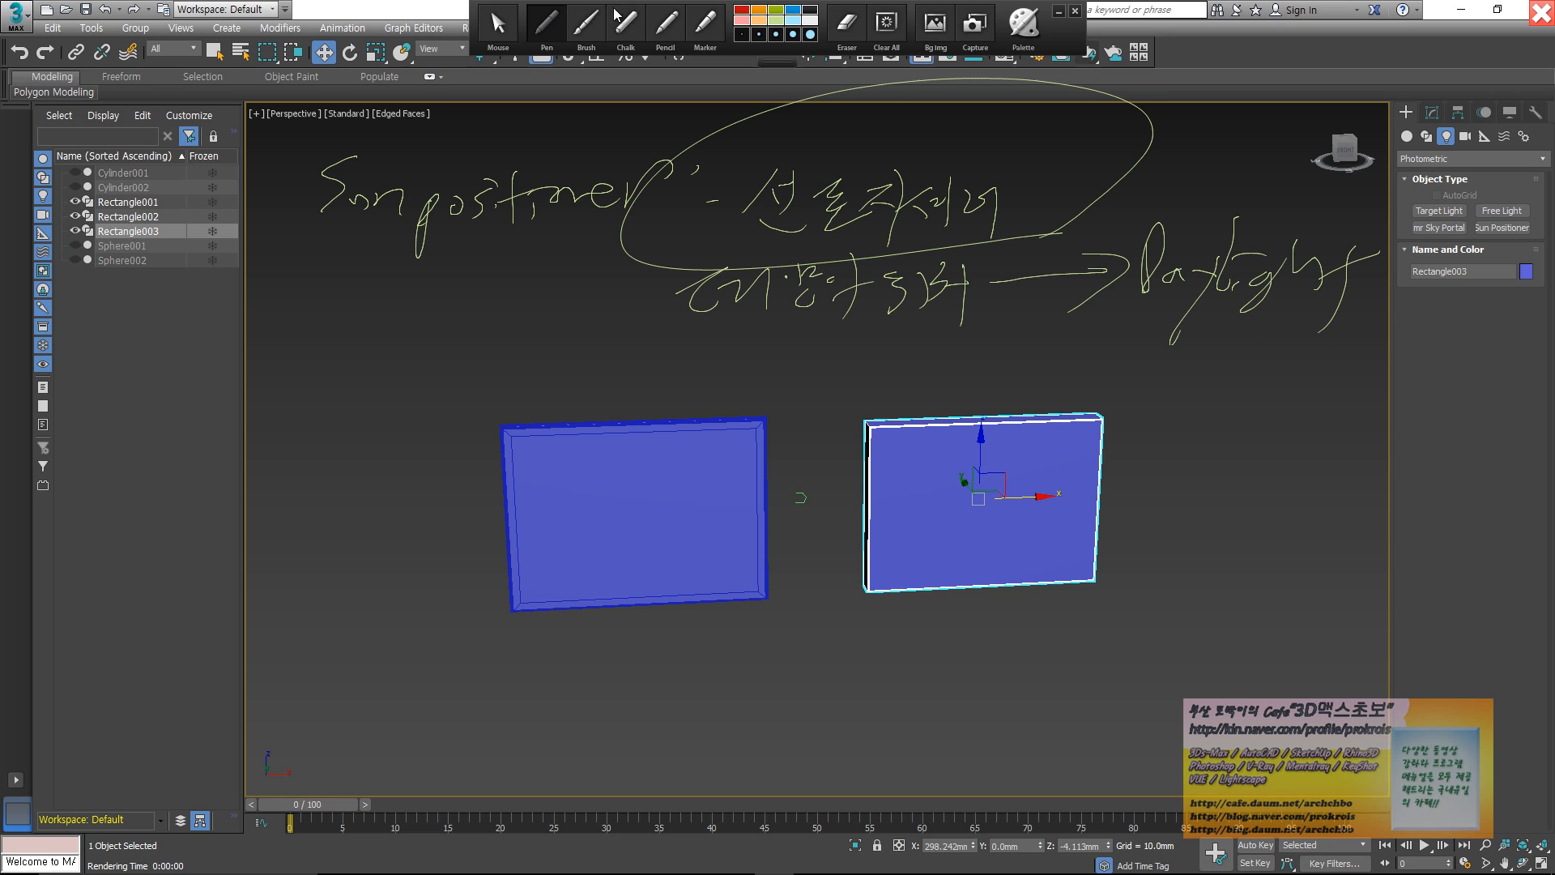
{"action": "left_click", "coordinate": [484, 22]}
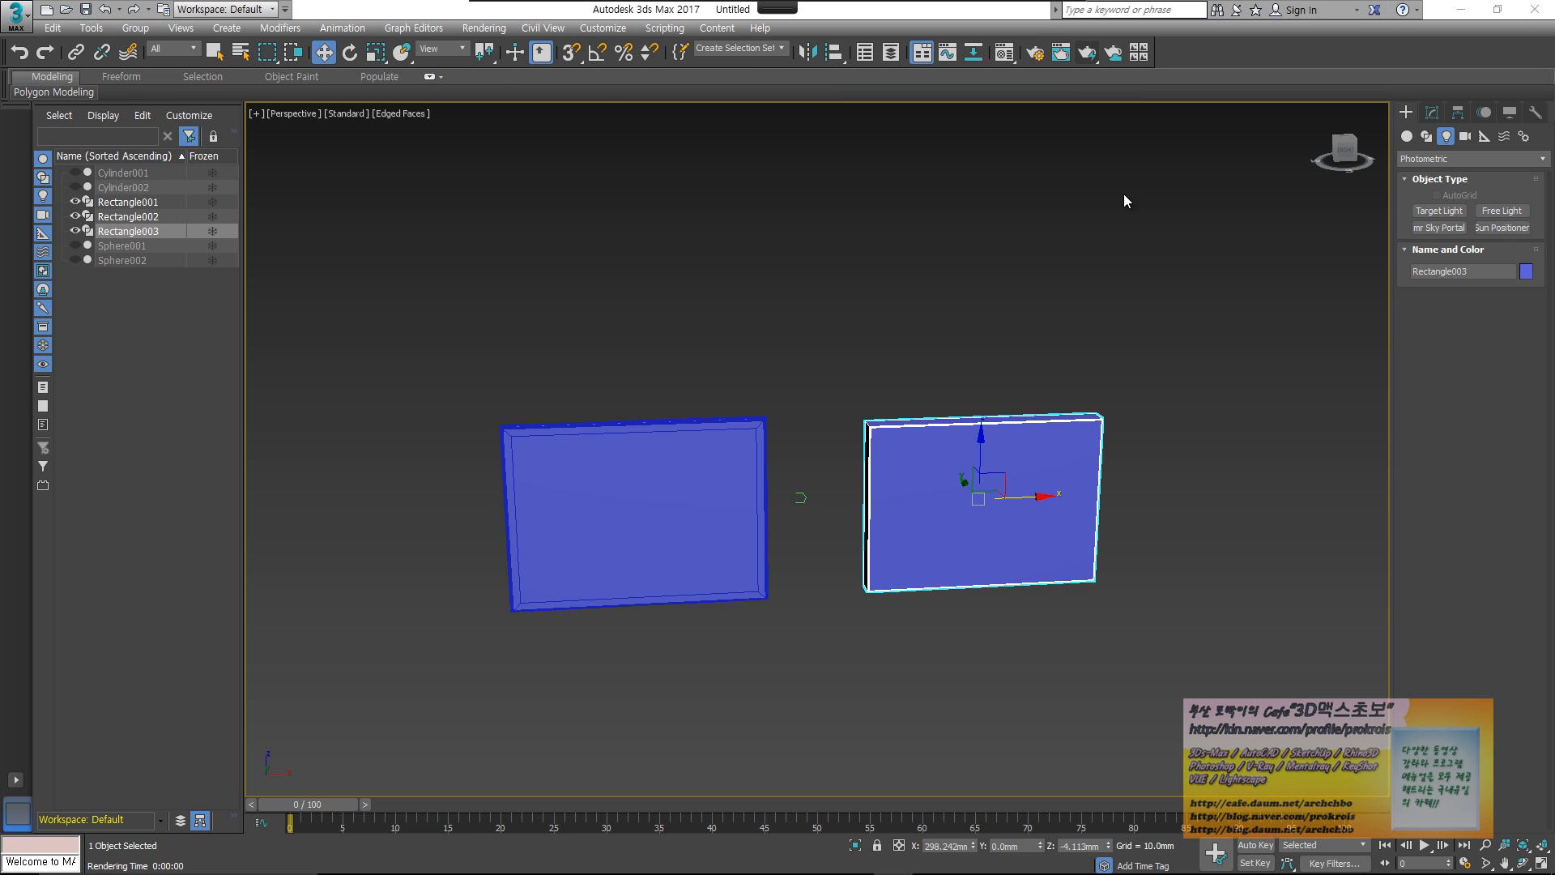
- Start a Daylight system, accept Physical Camera Exposure Control at EV 15, and leave the command without placing the system
{"action": "left_click", "coordinate": [1524, 136]}
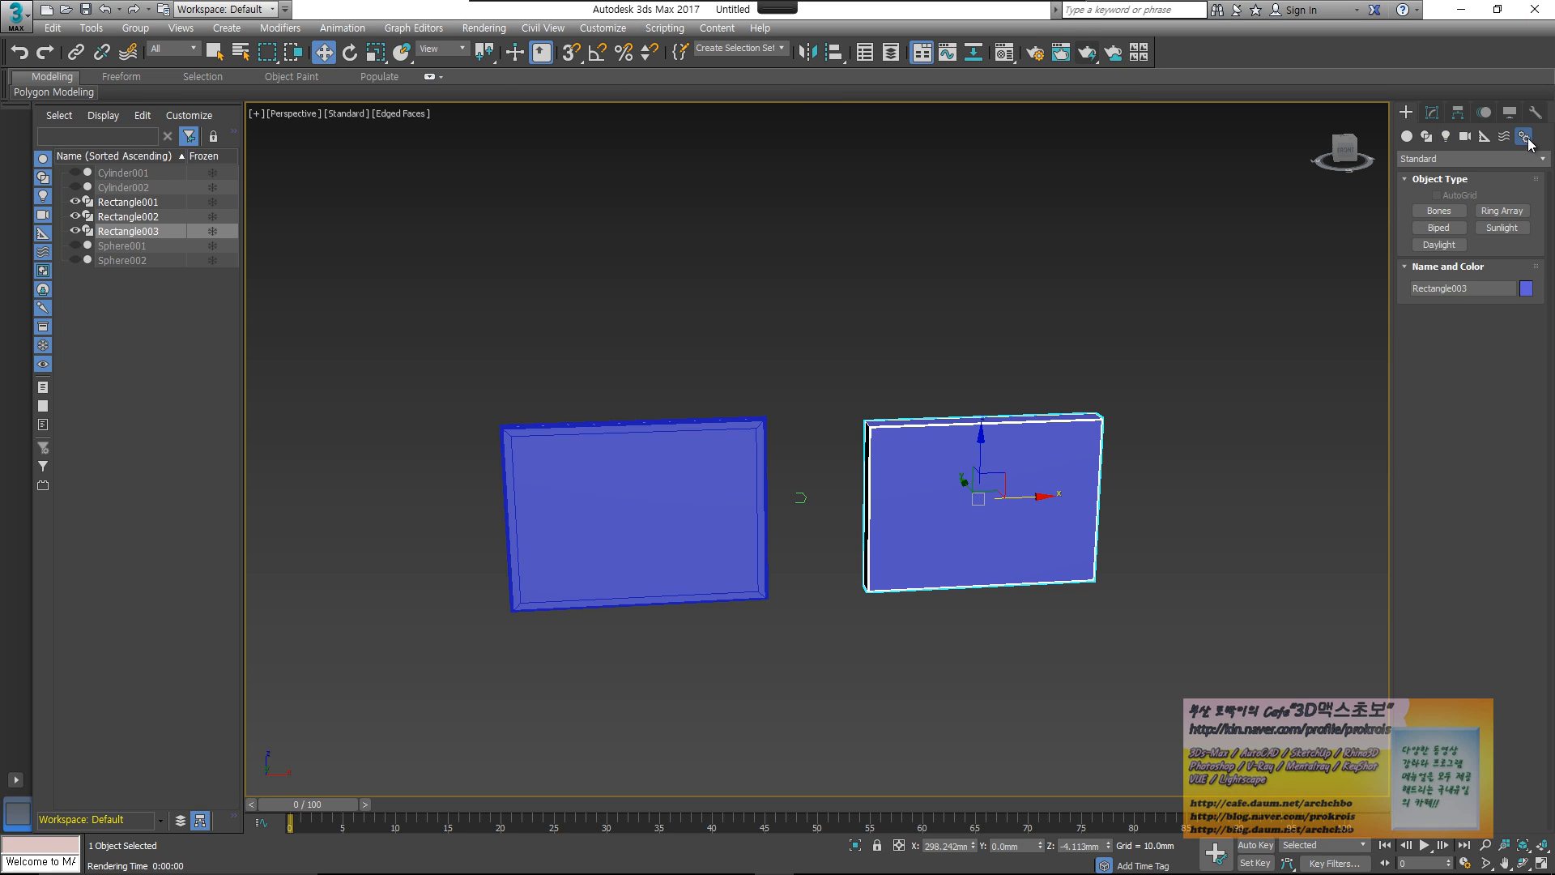
{"action": "left_click", "coordinate": [1441, 244]}
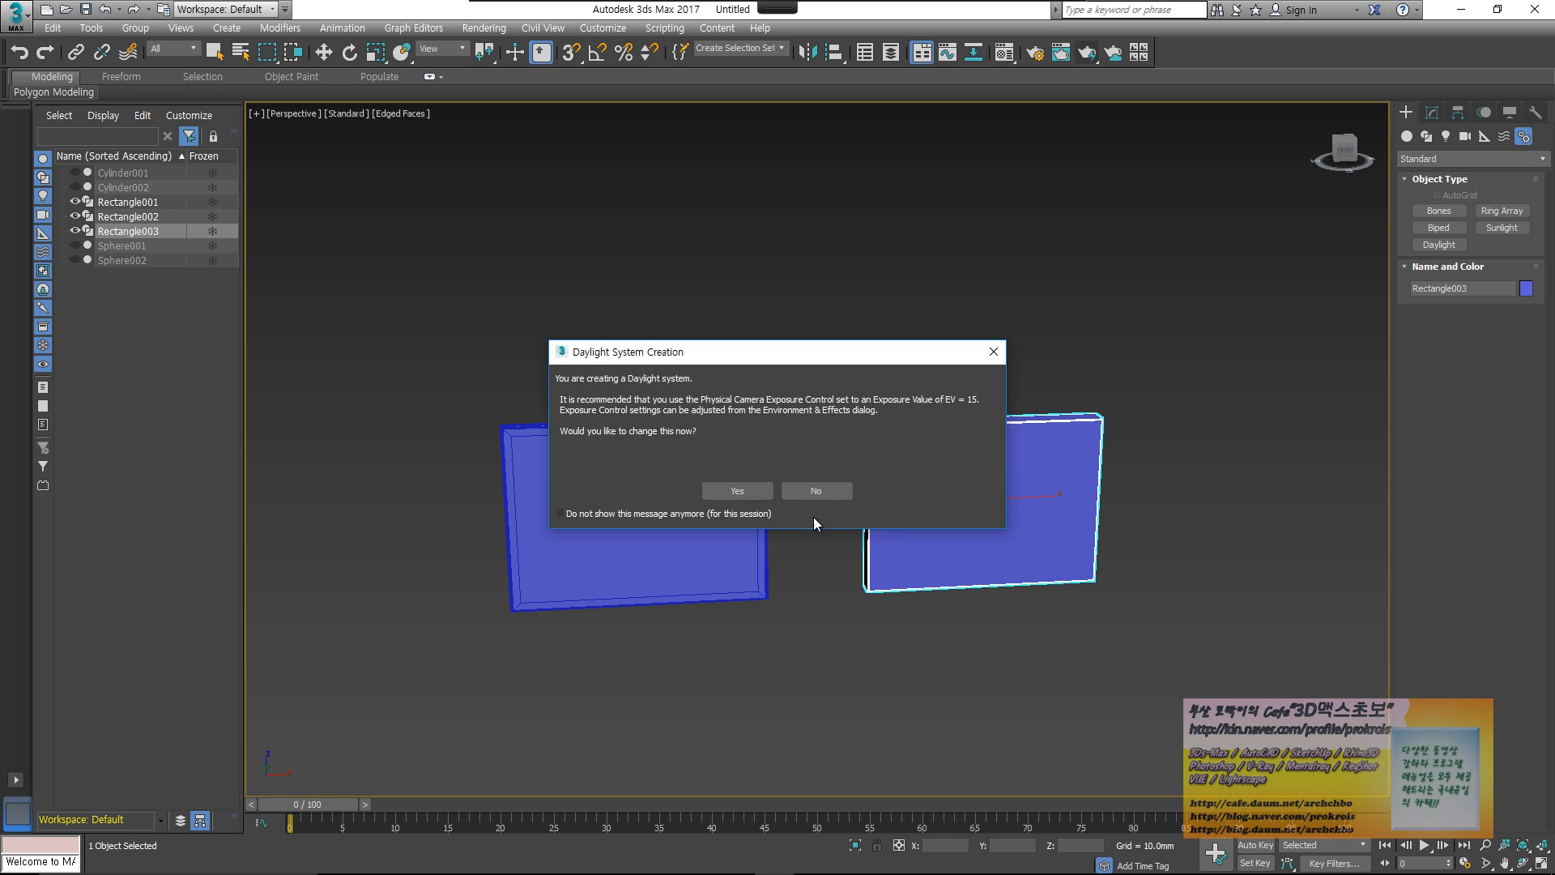
{"action": "left_click", "coordinate": [753, 495]}
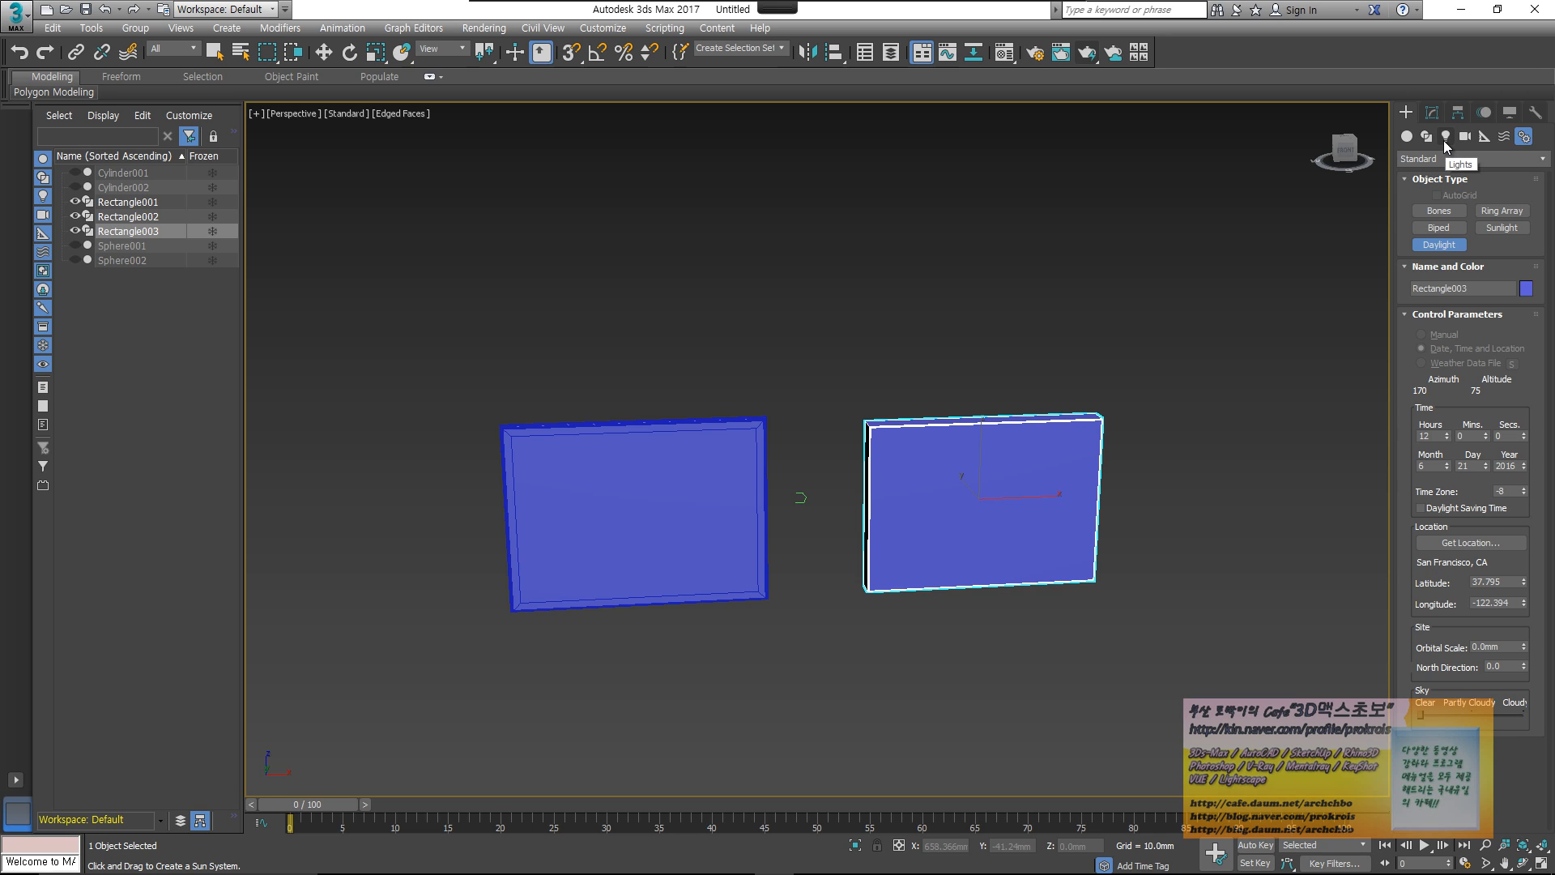
{"action": "right_click", "coordinate": [886, 190]}
- Review the exposure control settings in the Environment and Effects dialog and close it
{"action": "left_click", "coordinate": [484, 27]}
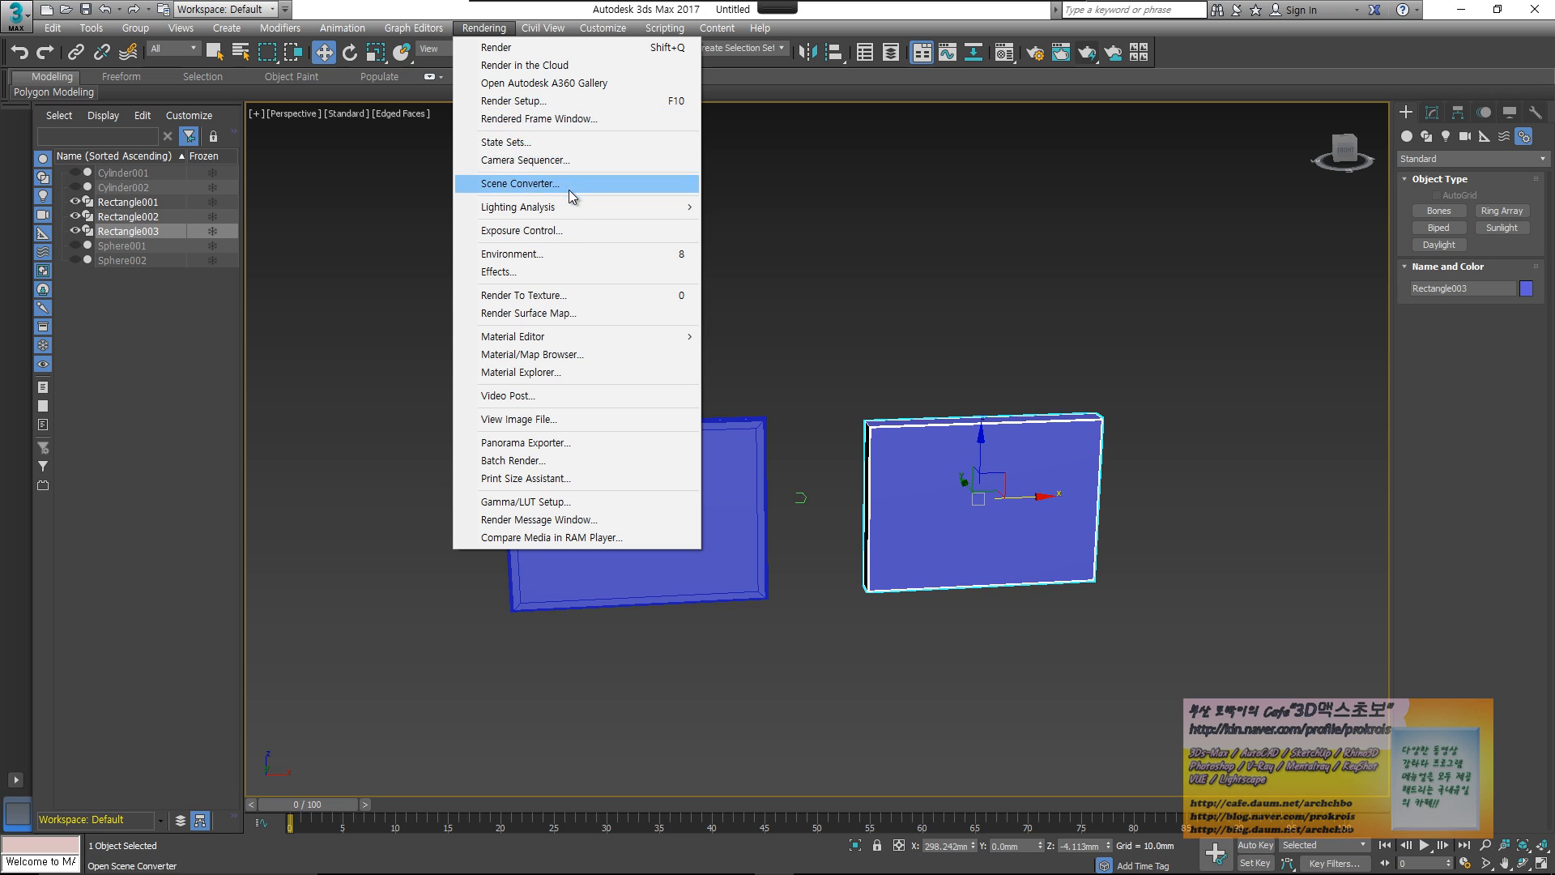
{"action": "left_click", "coordinate": [583, 254]}
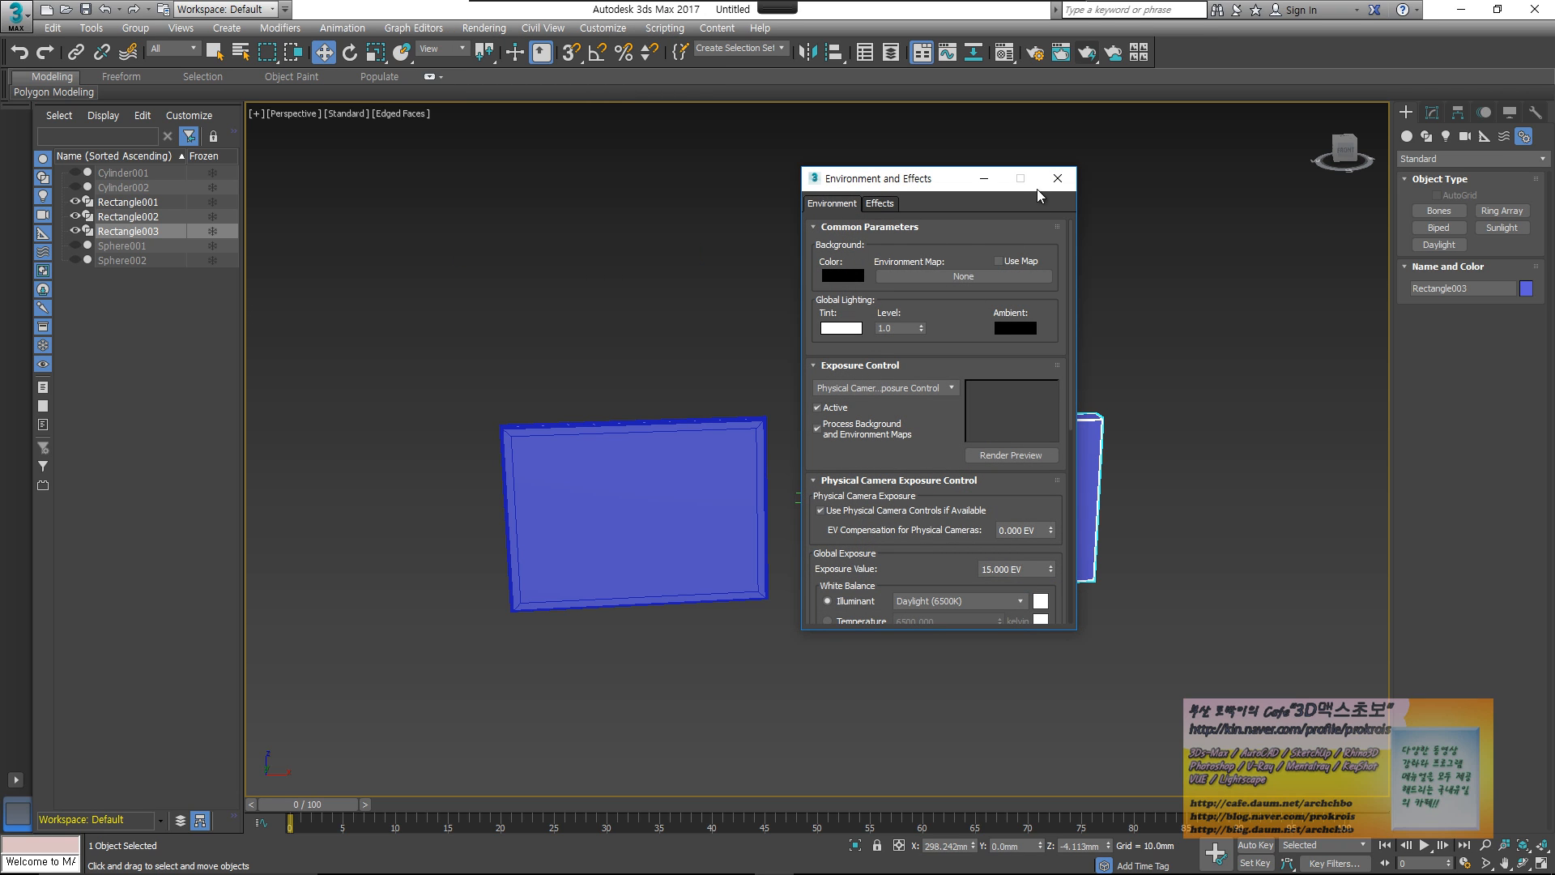
{"action": "left_click", "coordinate": [1057, 178]}
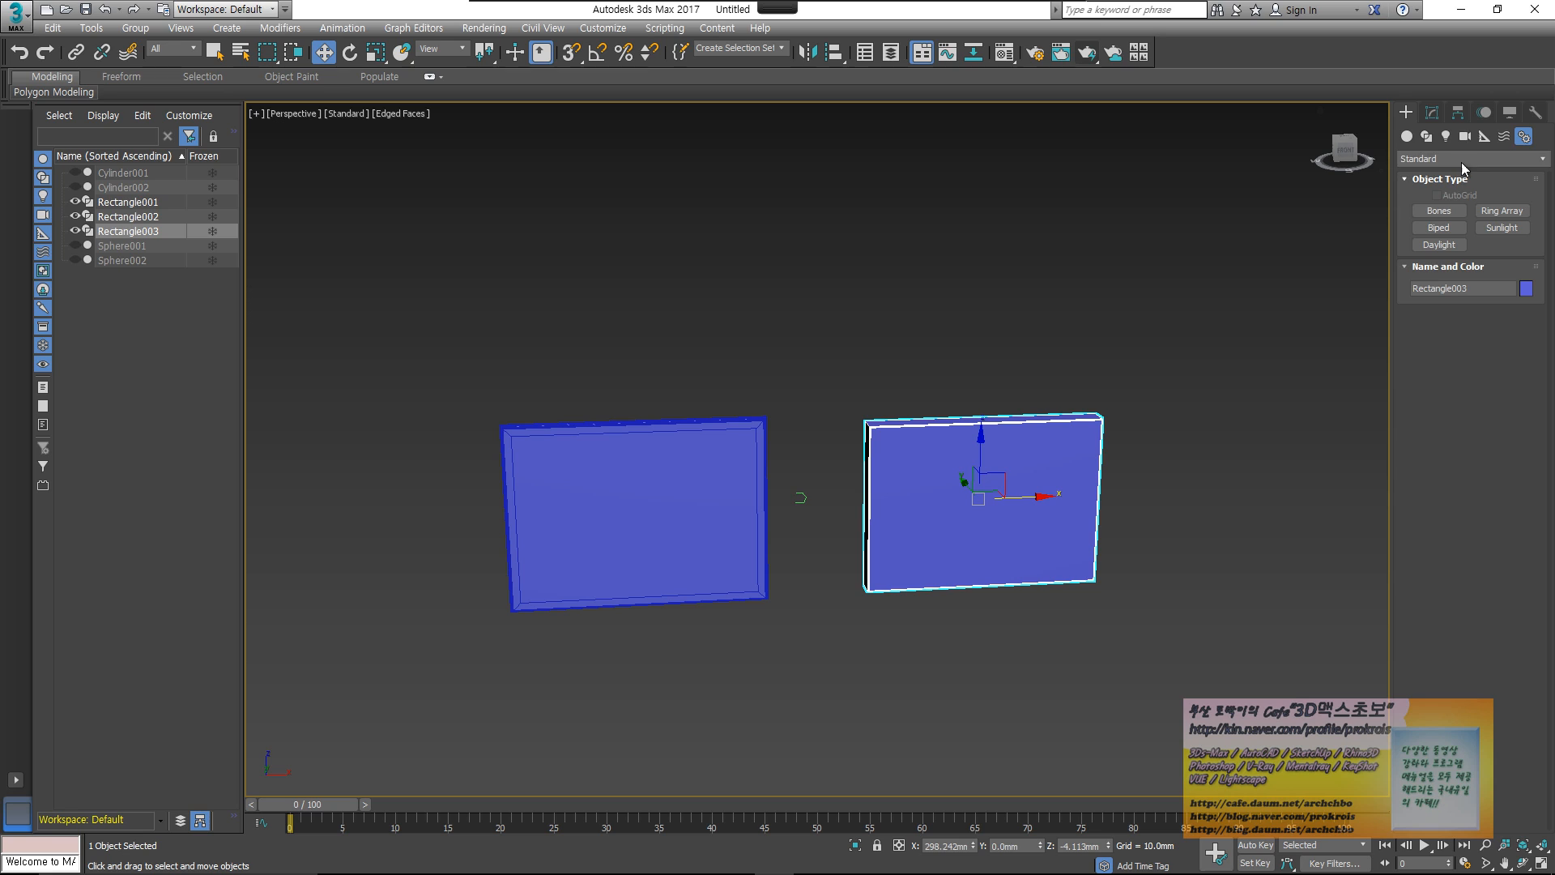
{"action": "left_click", "coordinate": [1485, 114]}
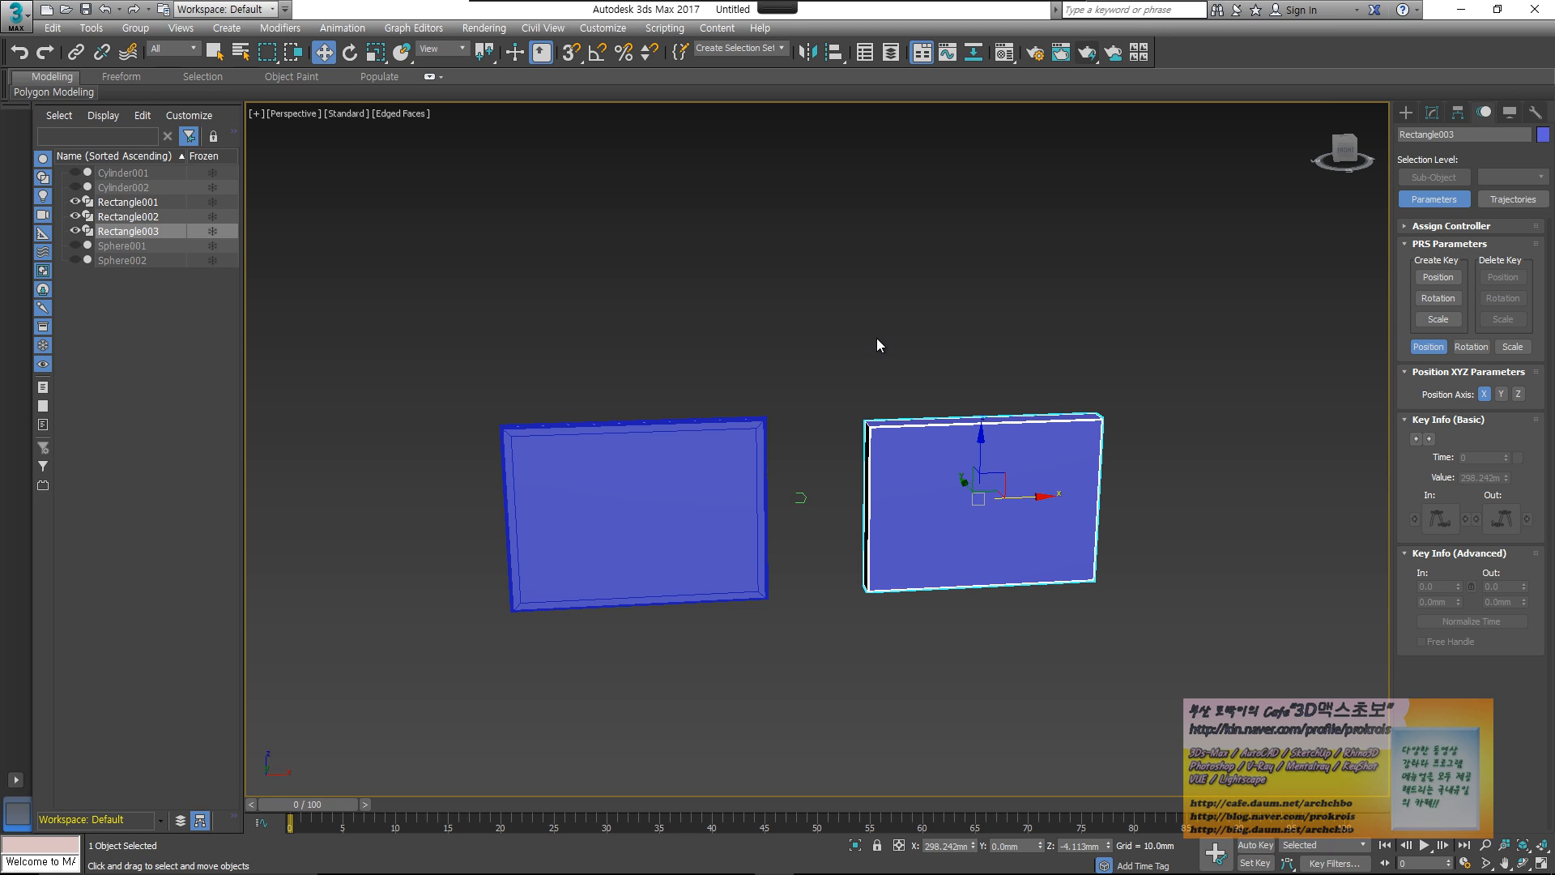
{"action": "mouse_move", "coordinate": [899, 344]}
{"action": "middle_mouse_down"}
{"action": "mouse_move", "coordinate": [861, 329]}
{"action": "mouse_move", "coordinate": [870, 338]}
{"action": "middle_mouse_up"}
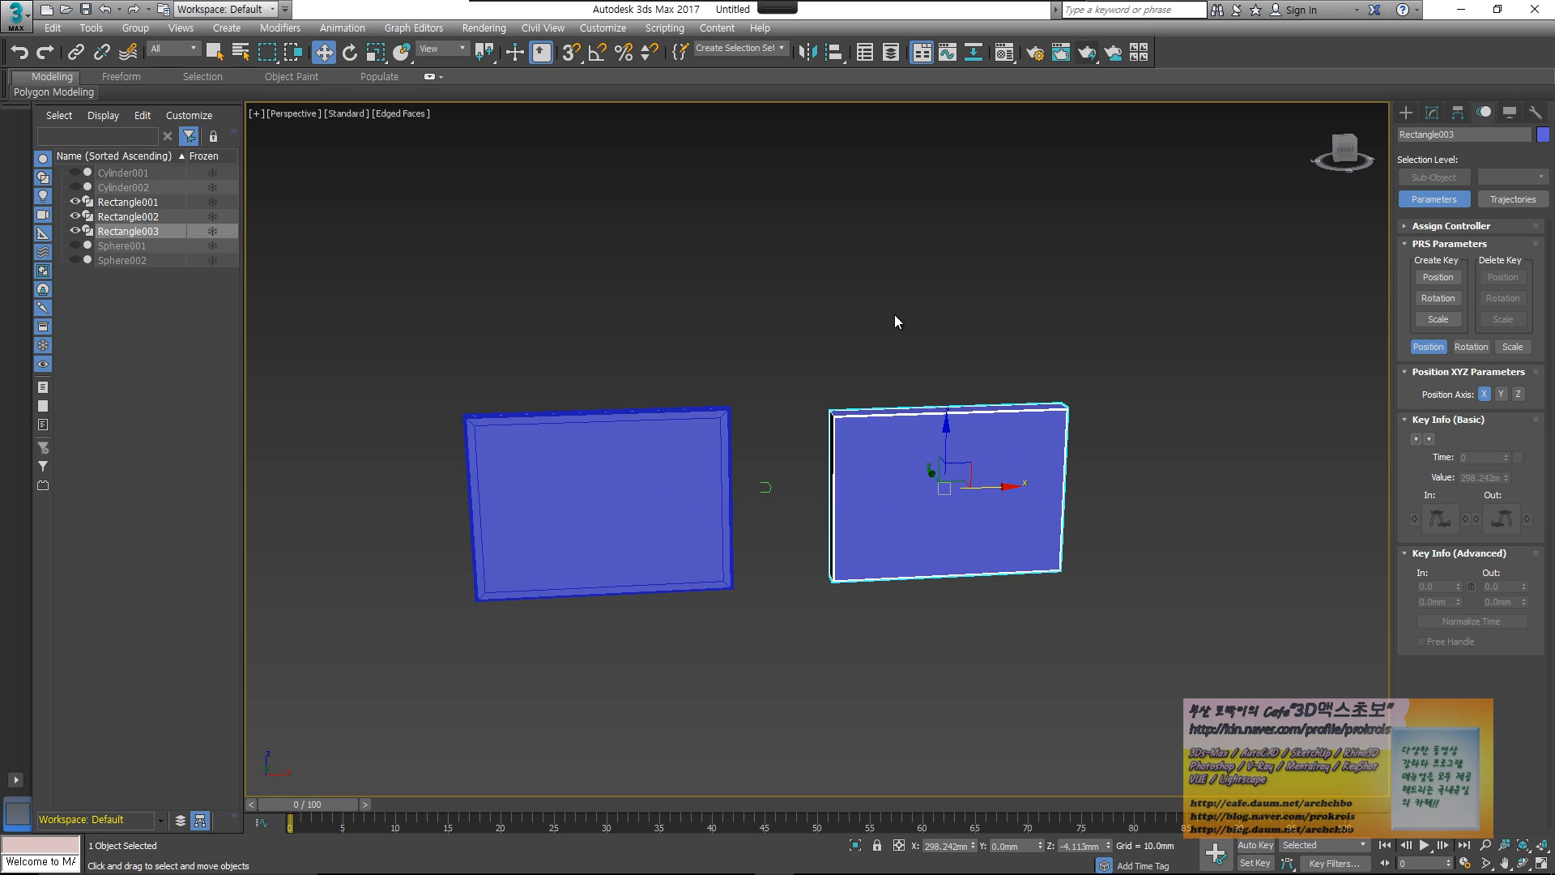
- Place a Sun Positioner between the boxes in the Top view, with about 27 mm compass radius, 60° north offset and about 629 mm sun distance
{"action": "left_click", "coordinate": [1150, 292]}
{"action": "left_click", "coordinate": [1406, 113]}
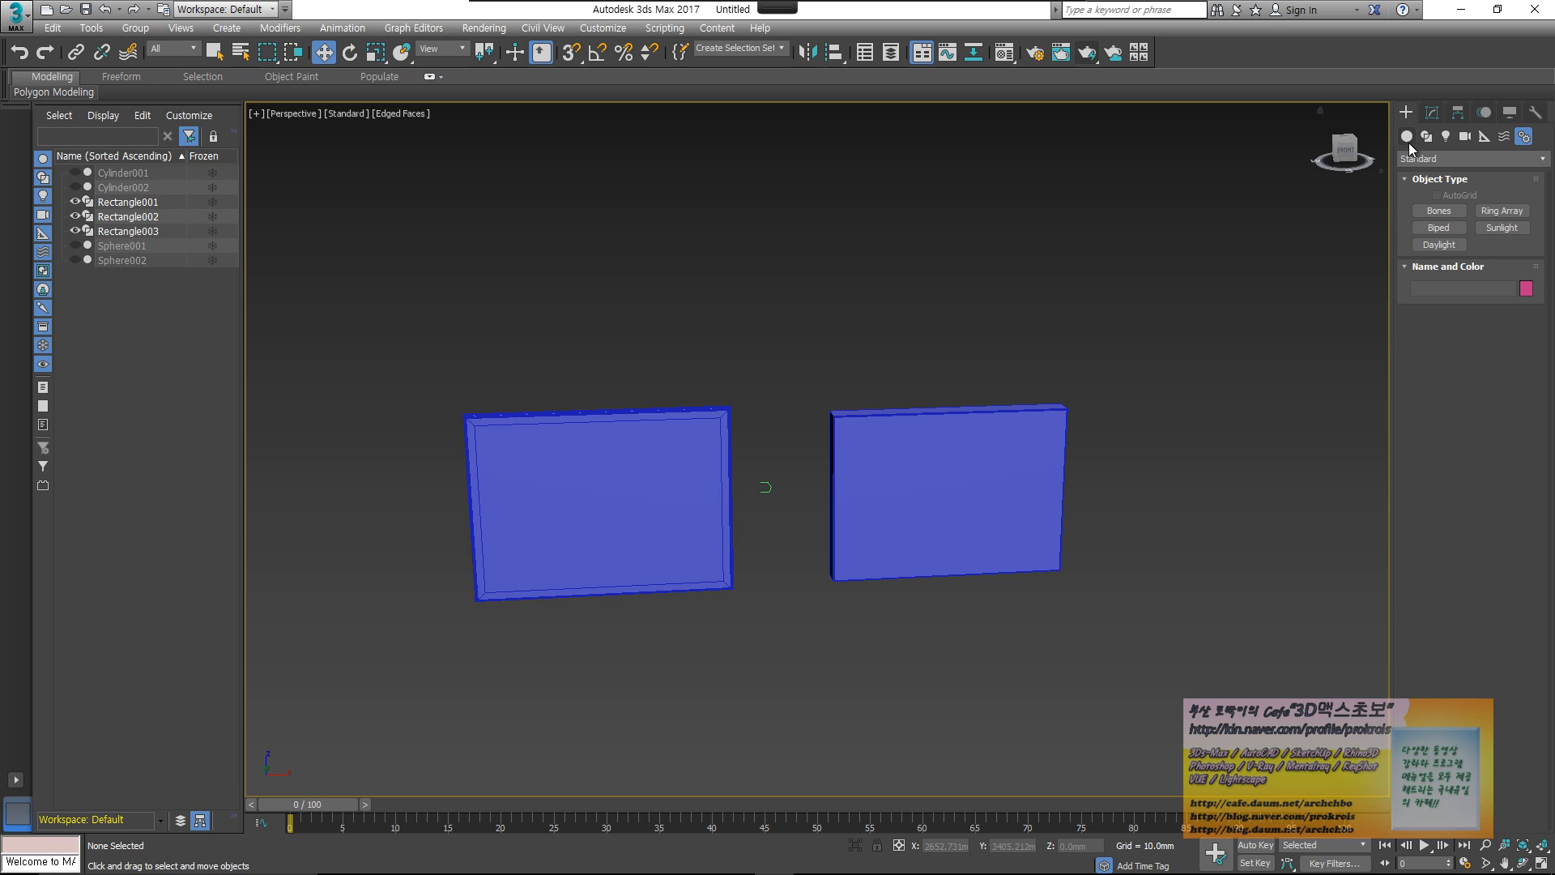
{"action": "left_click", "coordinate": [1446, 136]}
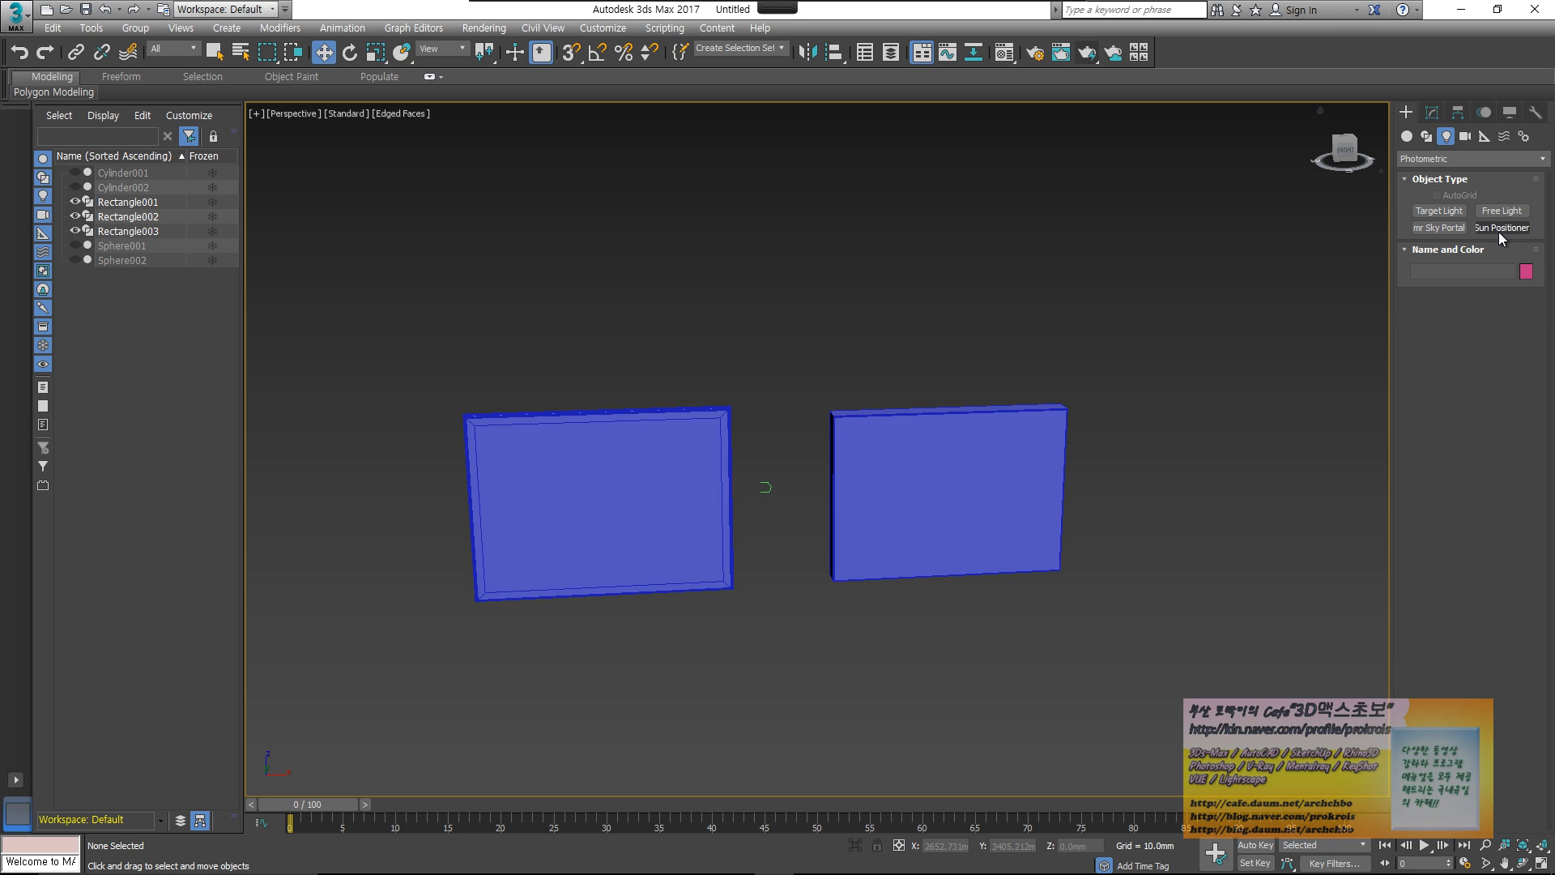
{"action": "left_click", "coordinate": [1500, 228]}
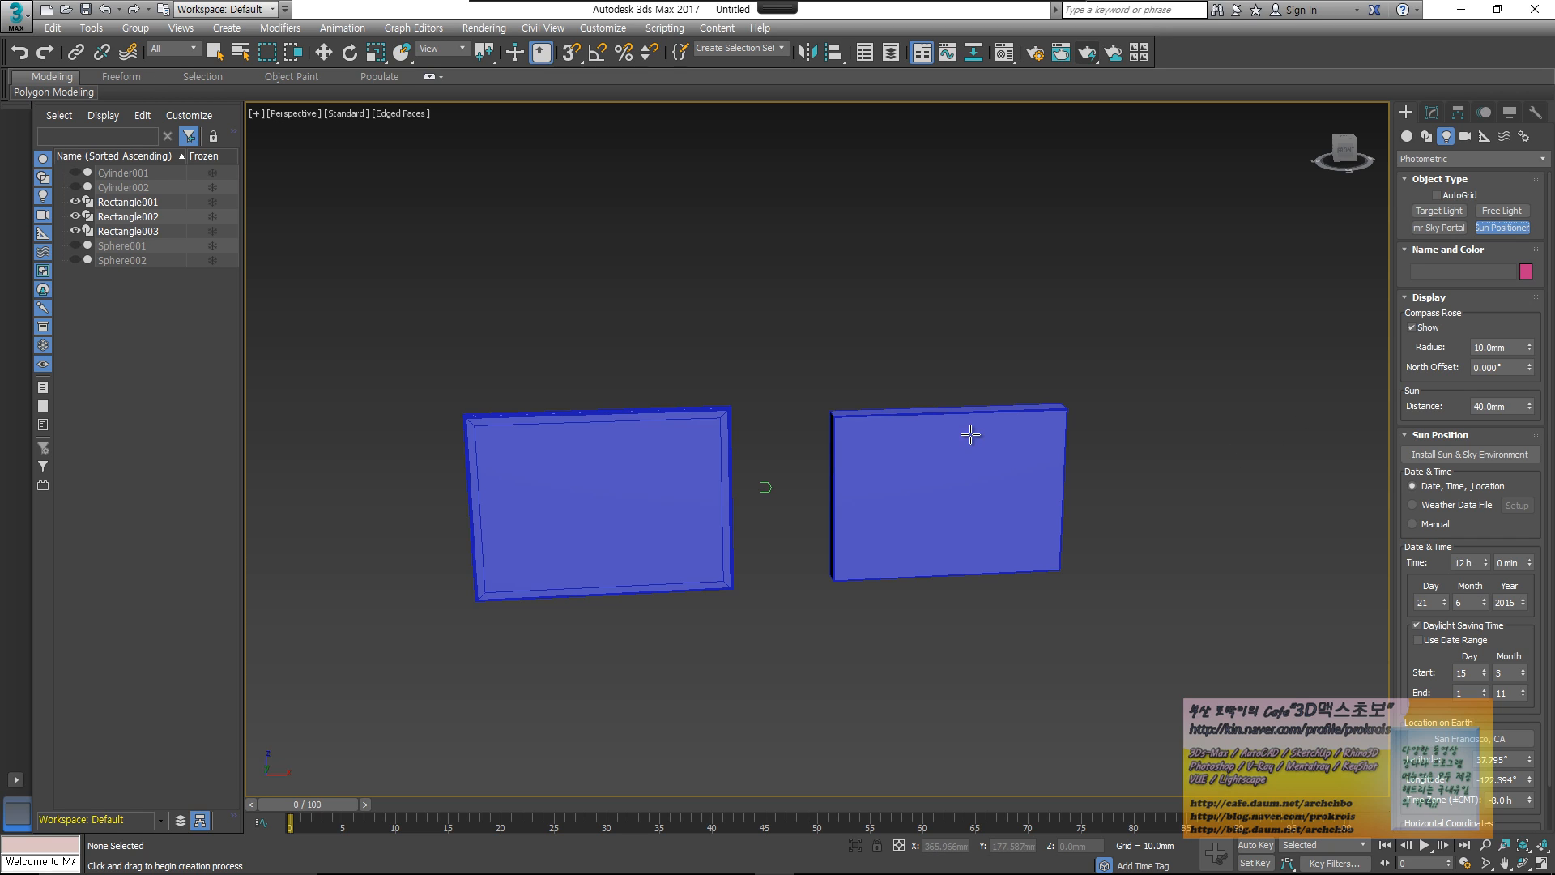
{"action": "key", "text": "t"}
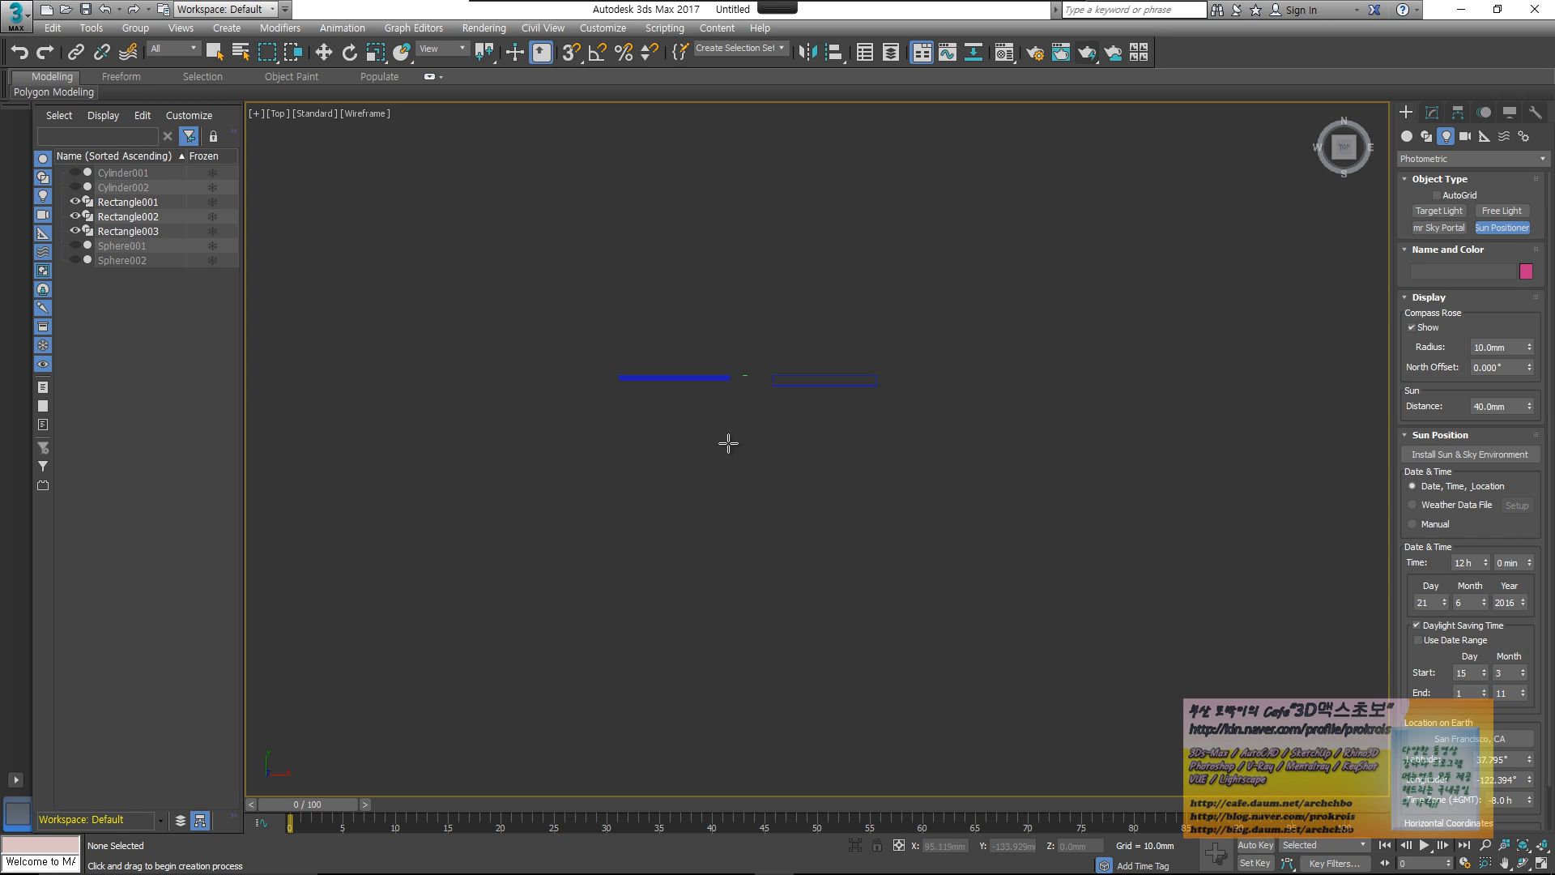
{"action": "left_click_drag", "start_coordinate": [746, 431], "coordinate": [747, 506]}
{"action": "left_click_drag", "start_coordinate": [752, 444], "coordinate": [752, 444]}
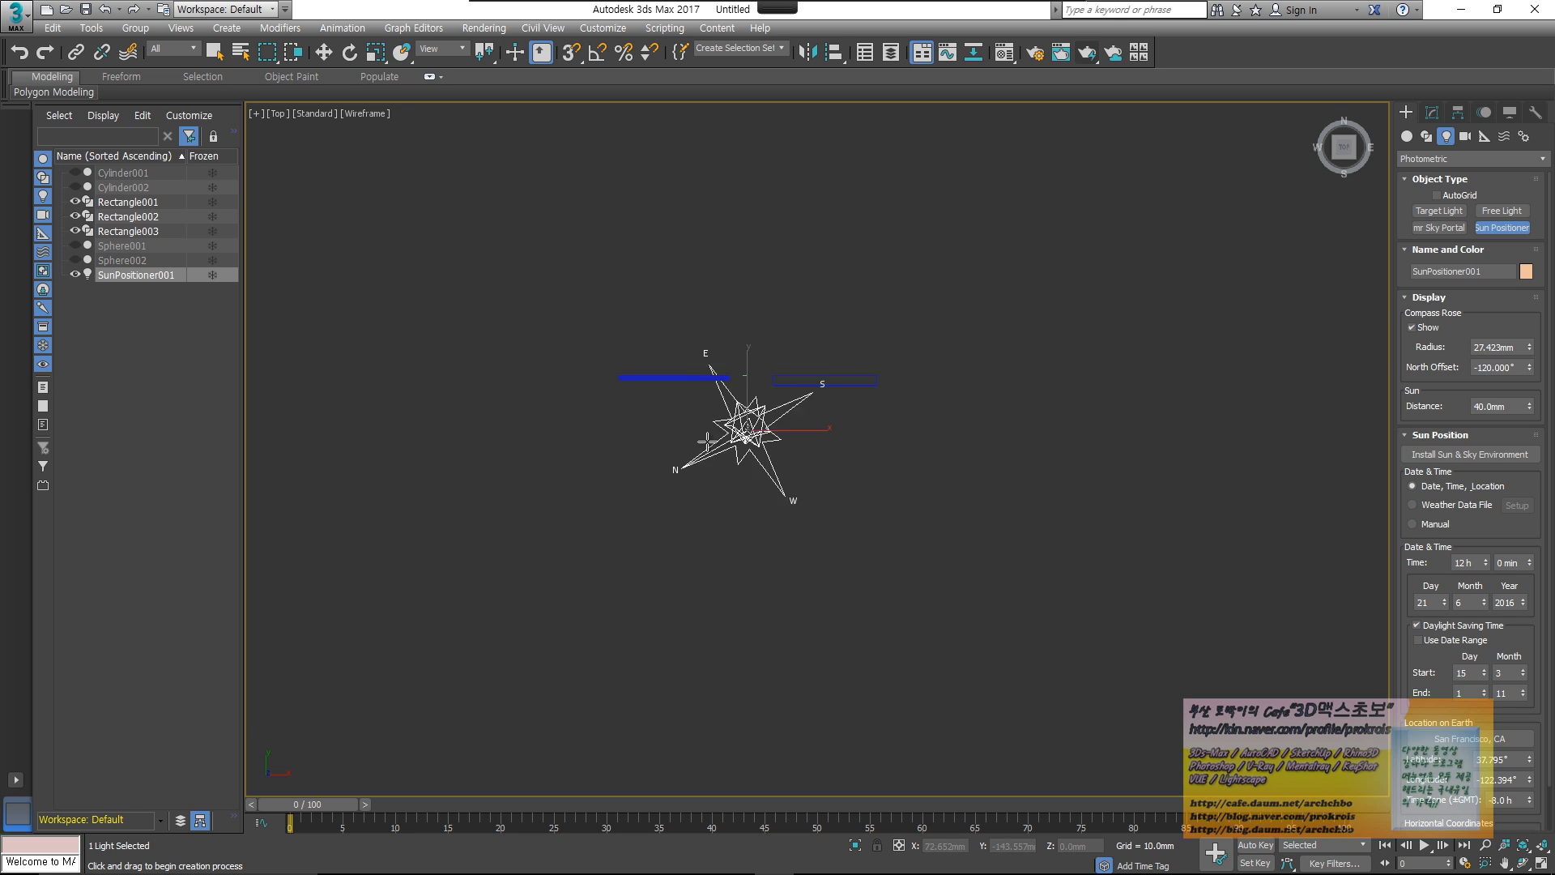
{"action": "left_click", "coordinate": [802, 400]}
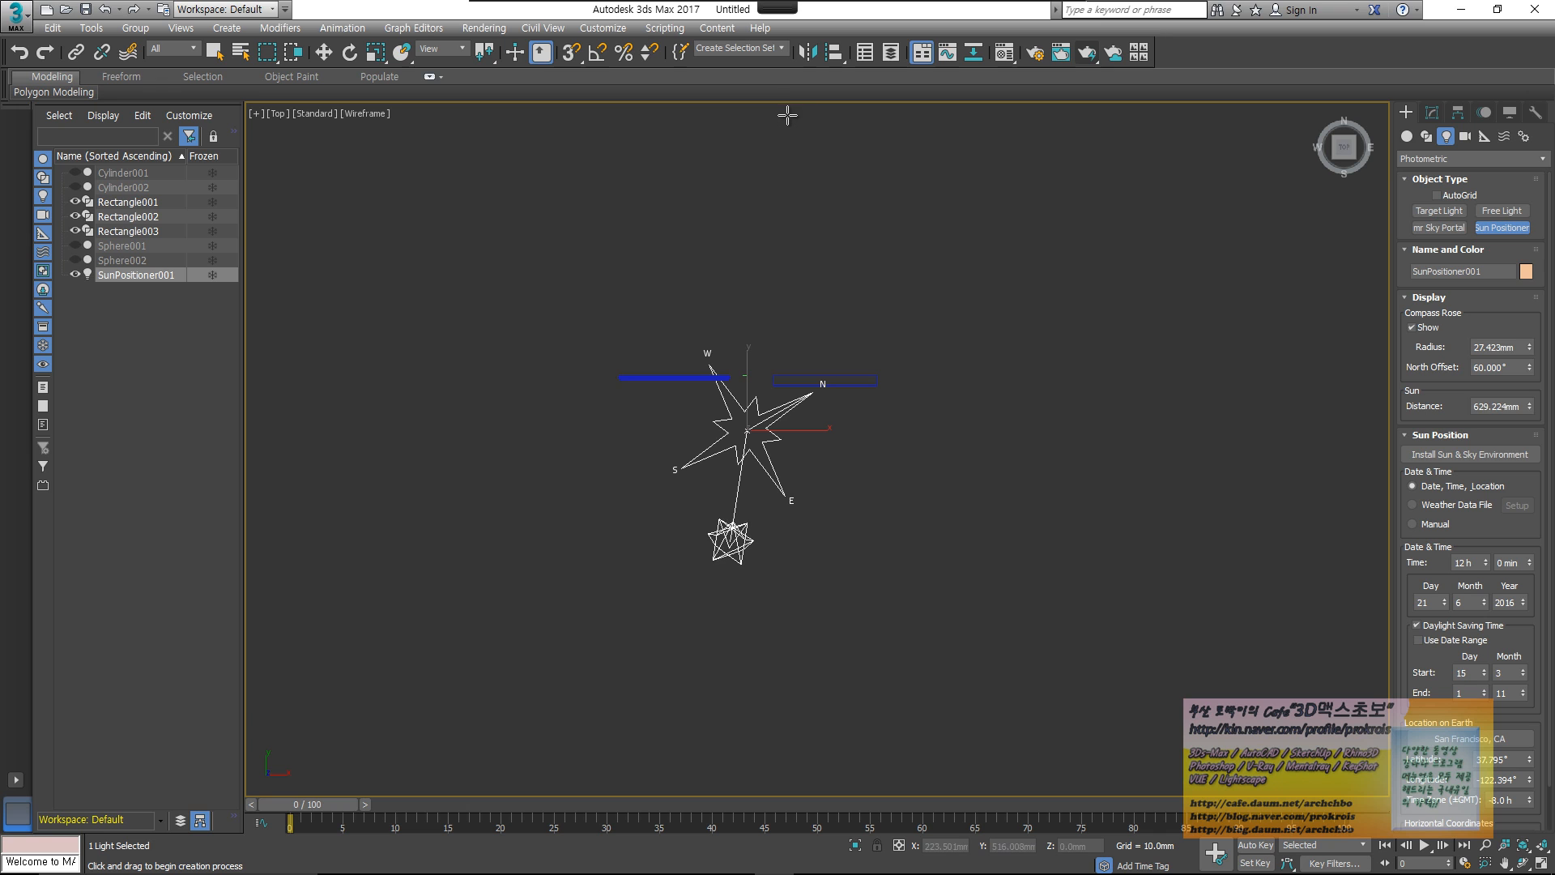
{"action": "key", "text": "super"}
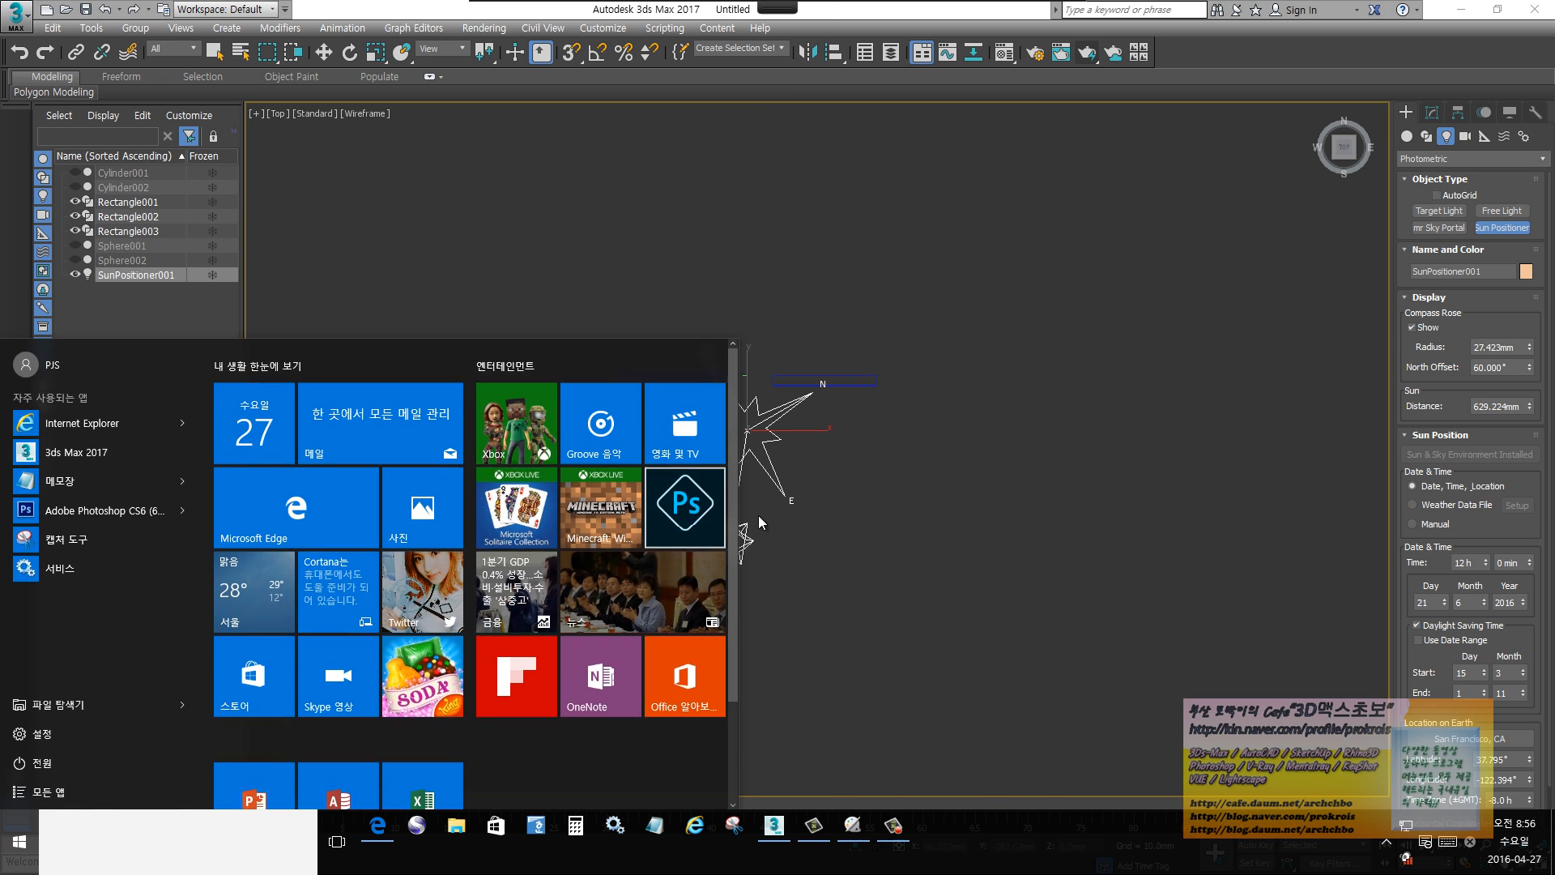
{"action": "left_click", "coordinate": [694, 494]}
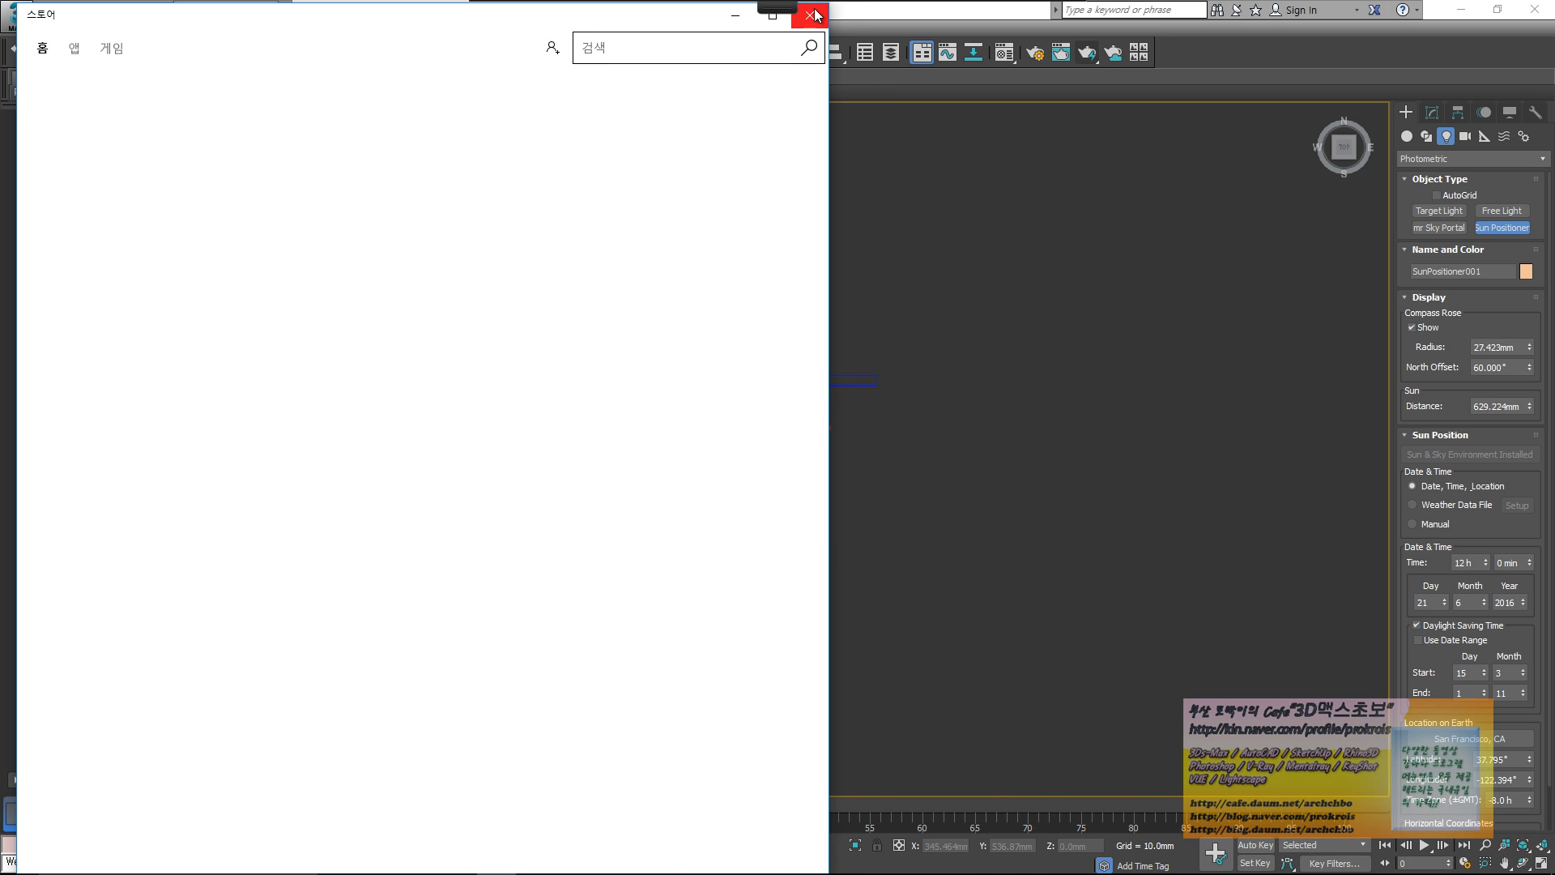
{"action": "left_click", "coordinate": [810, 15]}
- Finish creating the Sun Positioner, render an angled Orthographic view of both boxes under its sunlight, and close the rendered image
{"action": "middle_click_drag", "start_coordinate": [840, 448], "coordinate": [961, 372], "text": "alt"}
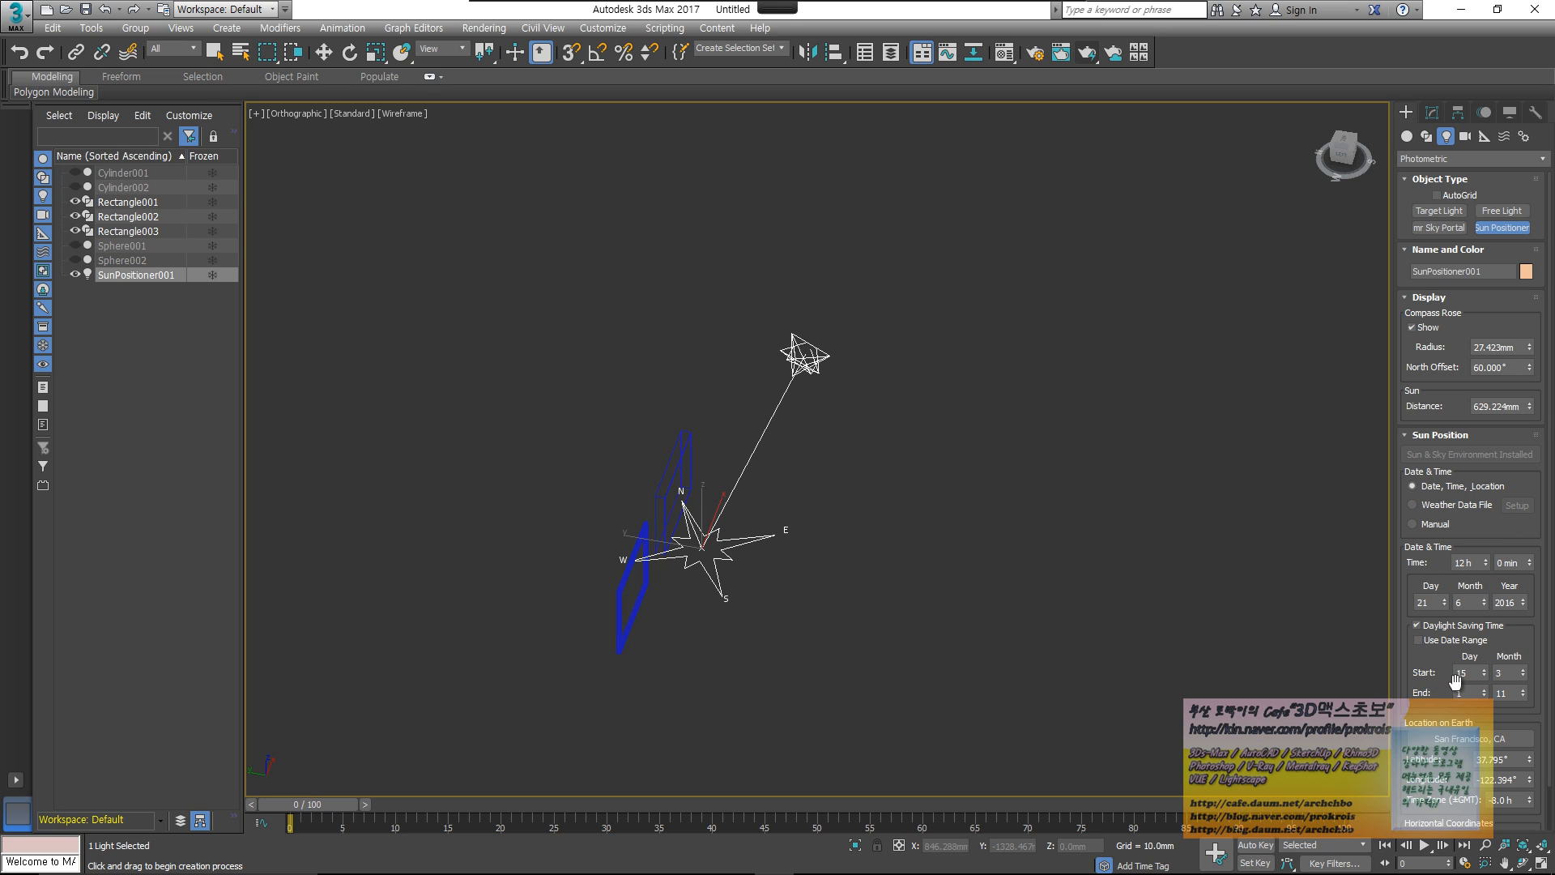
{"action": "scroll", "coordinate": [1447, 703], "scroll_direction": "down", "scroll_amount": 2}
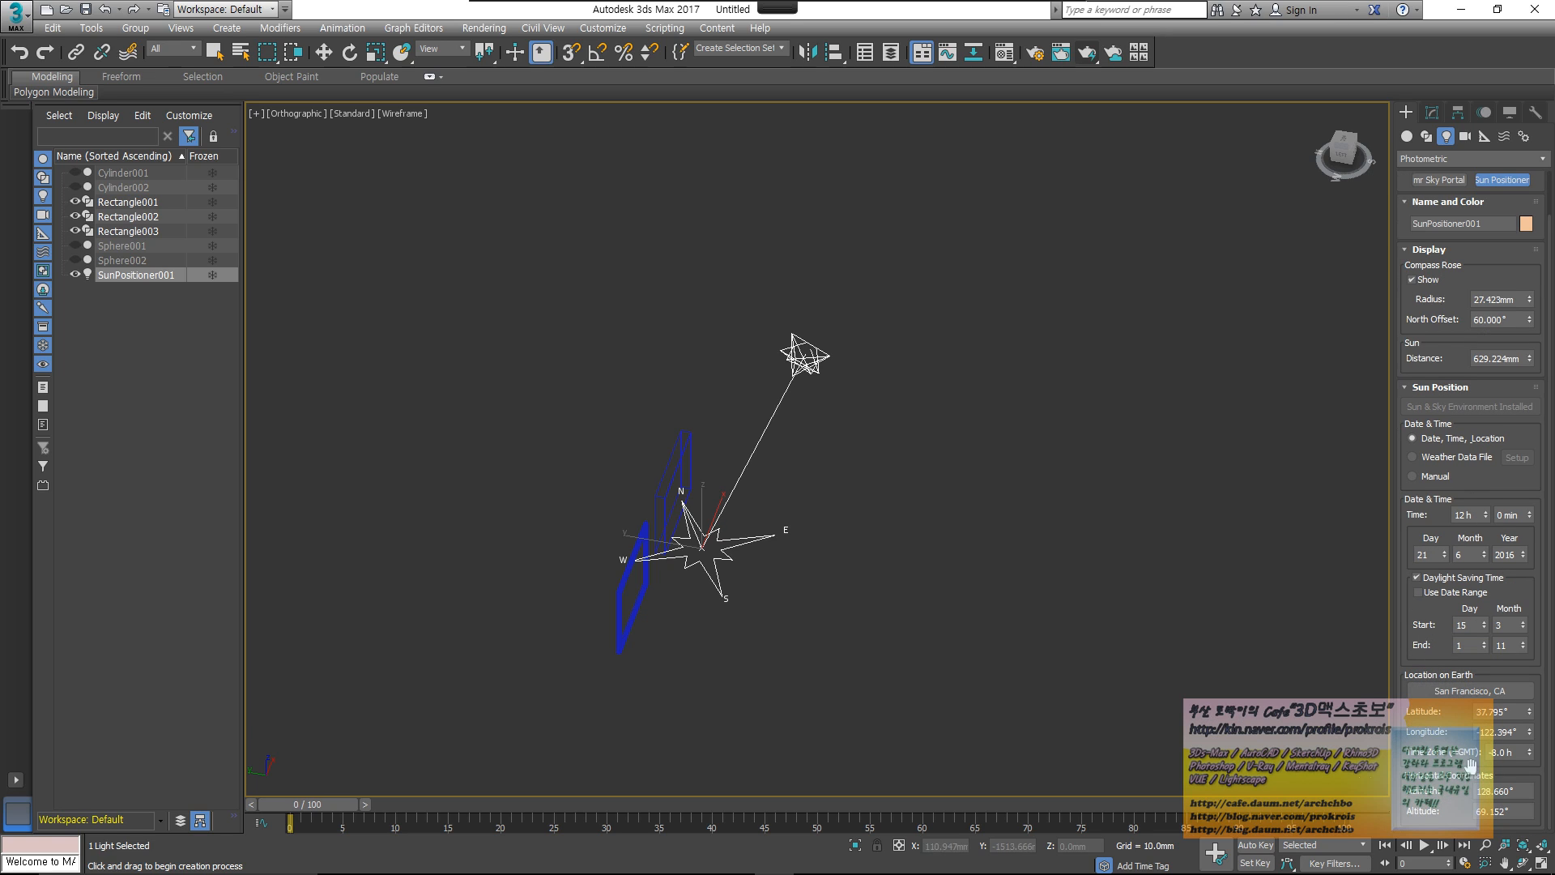
{"action": "key", "text": "w"}
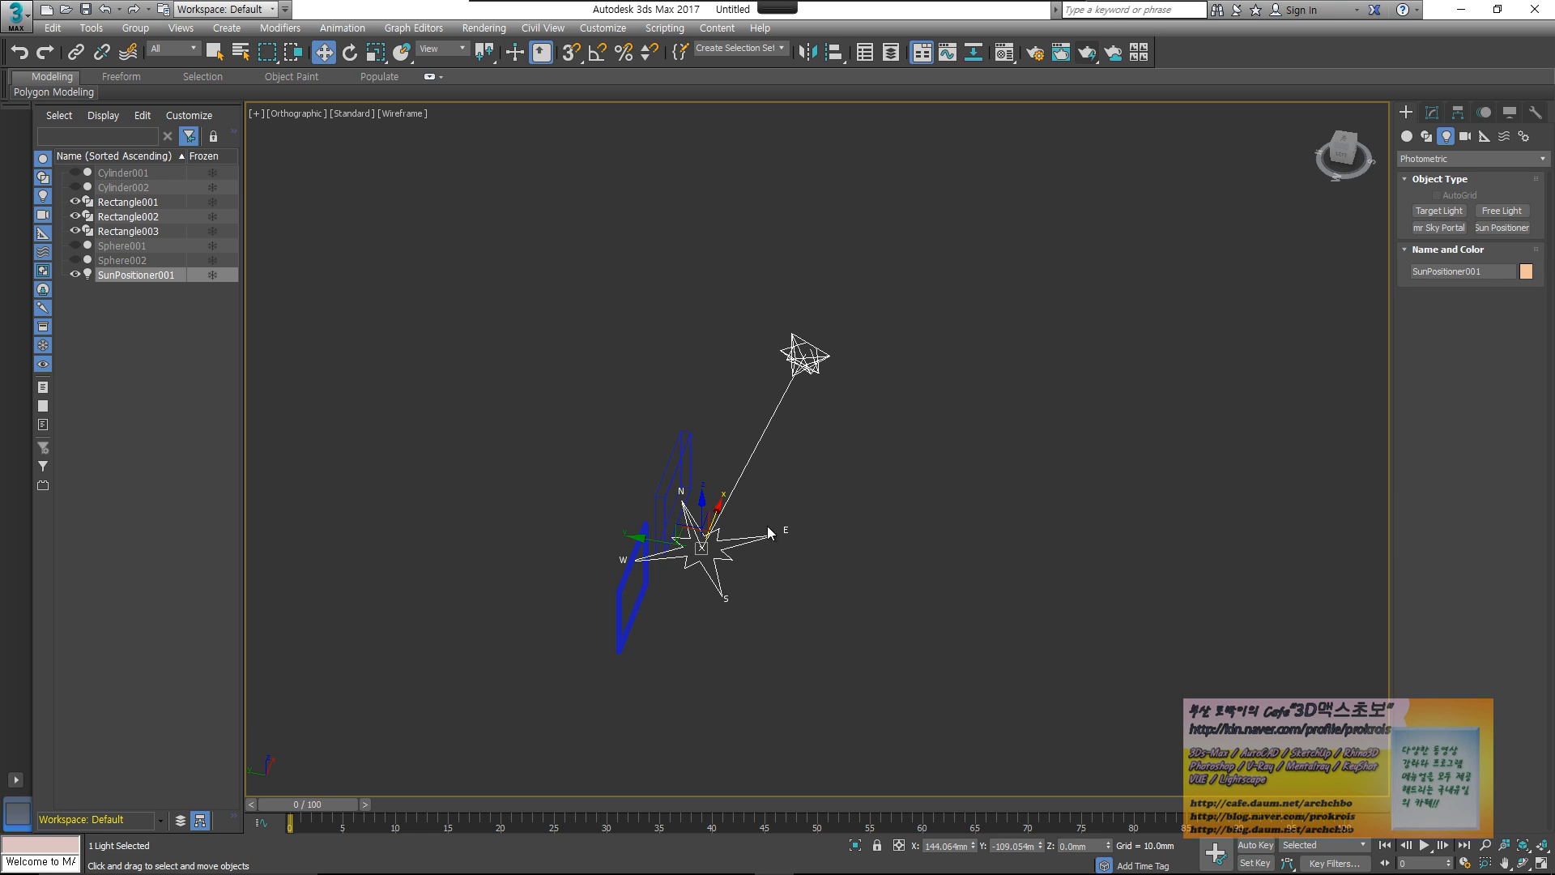
{"action": "middle_click_drag", "start_coordinate": [900, 533], "coordinate": [880, 451], "text": "alt"}
{"action": "scroll", "coordinate": [756, 505], "scroll_direction": "up", "scroll_amount": 2}
{"action": "scroll", "coordinate": [880, 450], "scroll_direction": "up", "scroll_amount": 2}
{"action": "left_click", "coordinate": [1095, 56]}
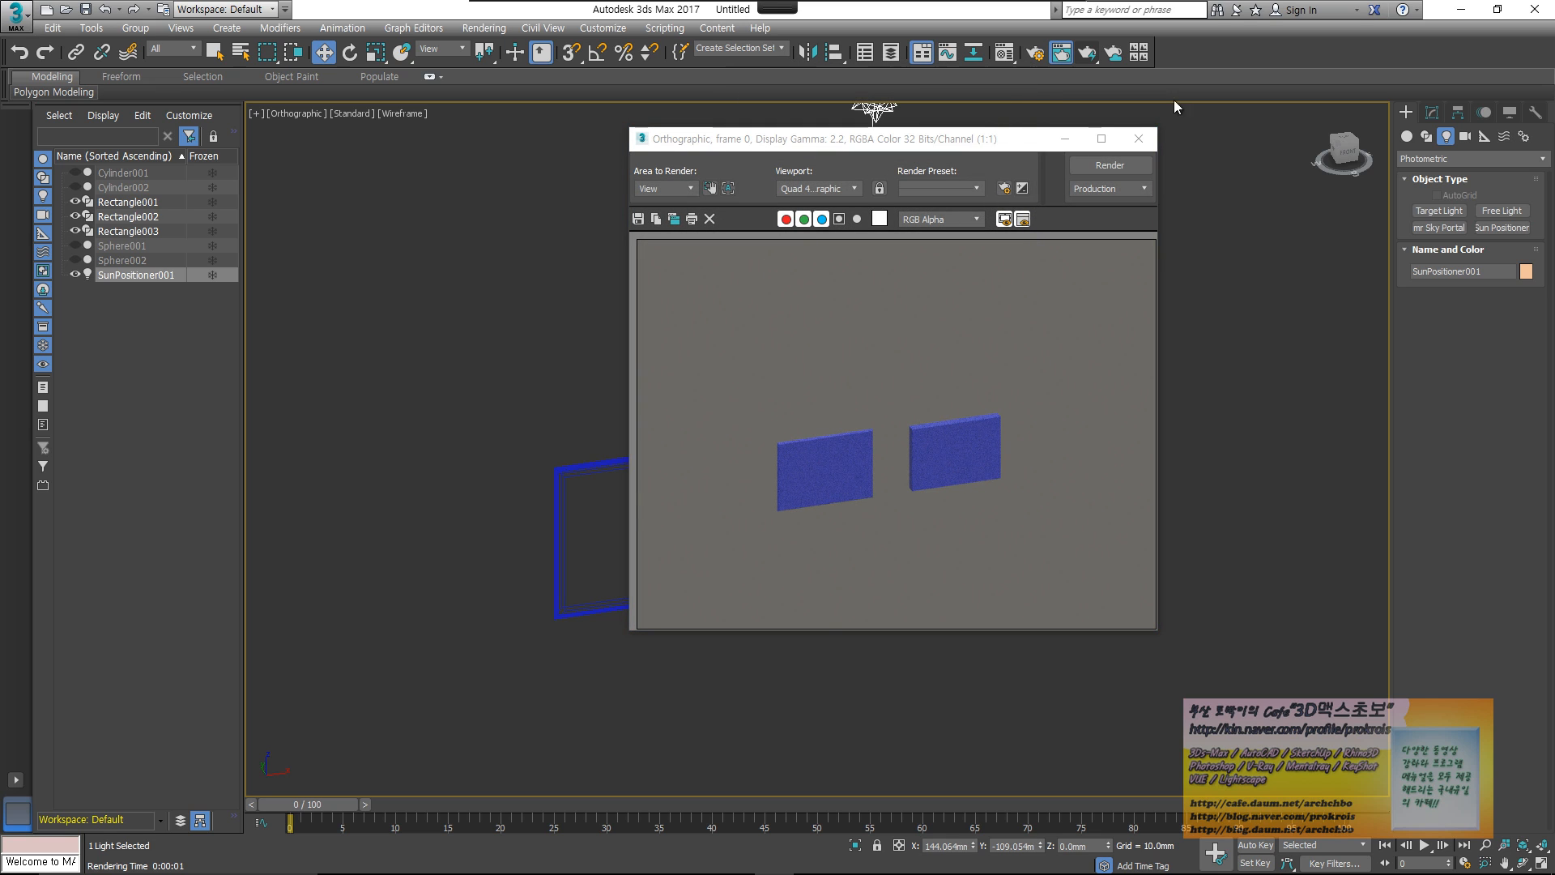
{"action": "left_click", "coordinate": [1138, 138]}
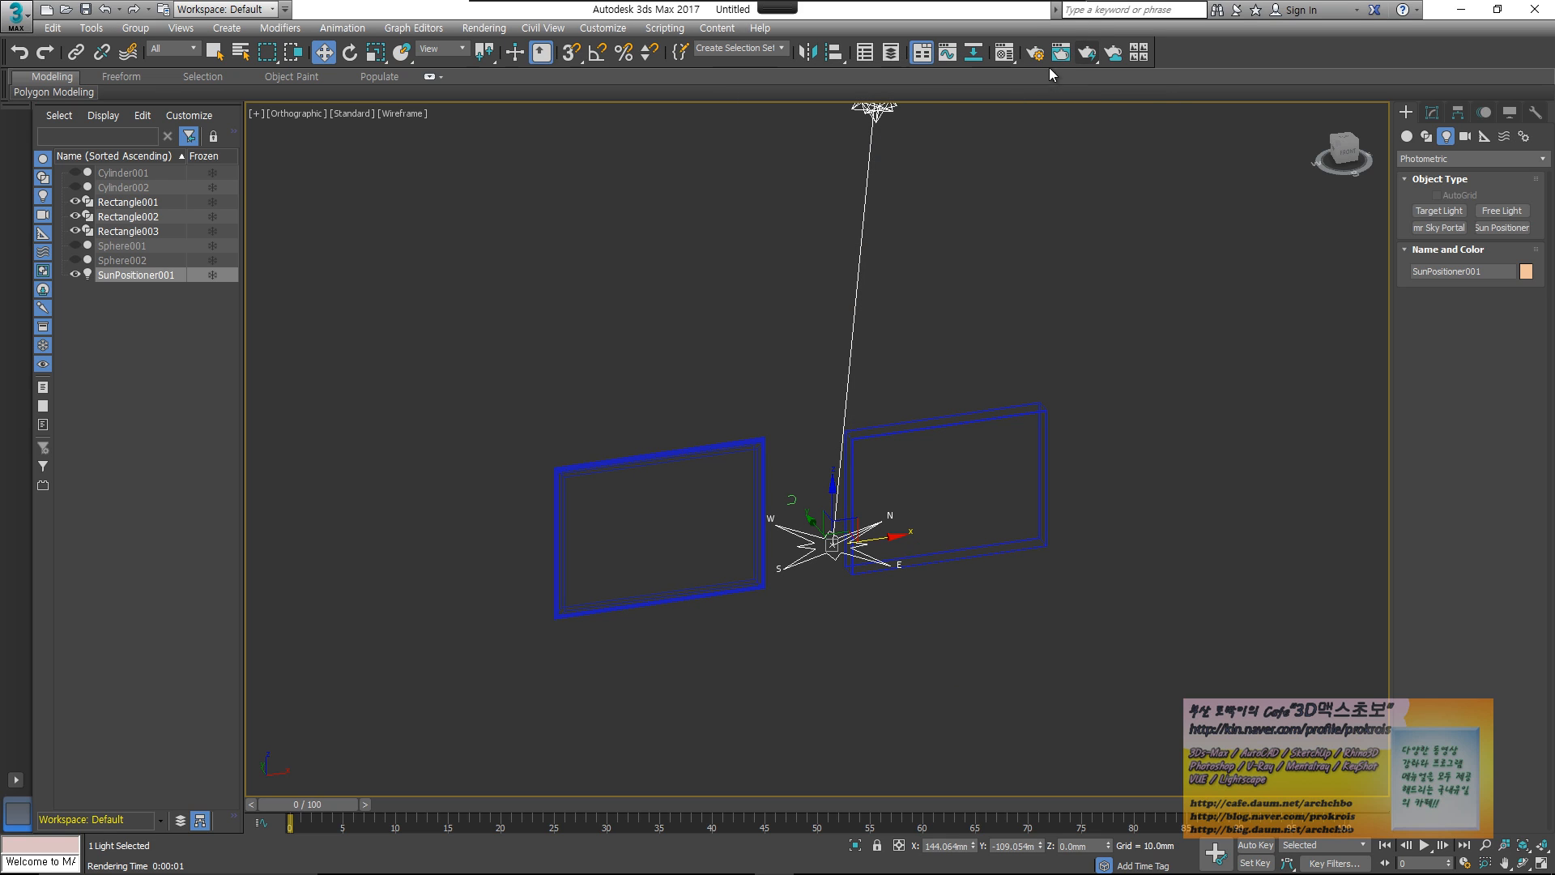
- Copy the Physical Sun & Sky Environment map as an instance into the sixth Material Editor slot, and close the environment settings and Material Editor
{"action": "left_click", "coordinate": [483, 28]}
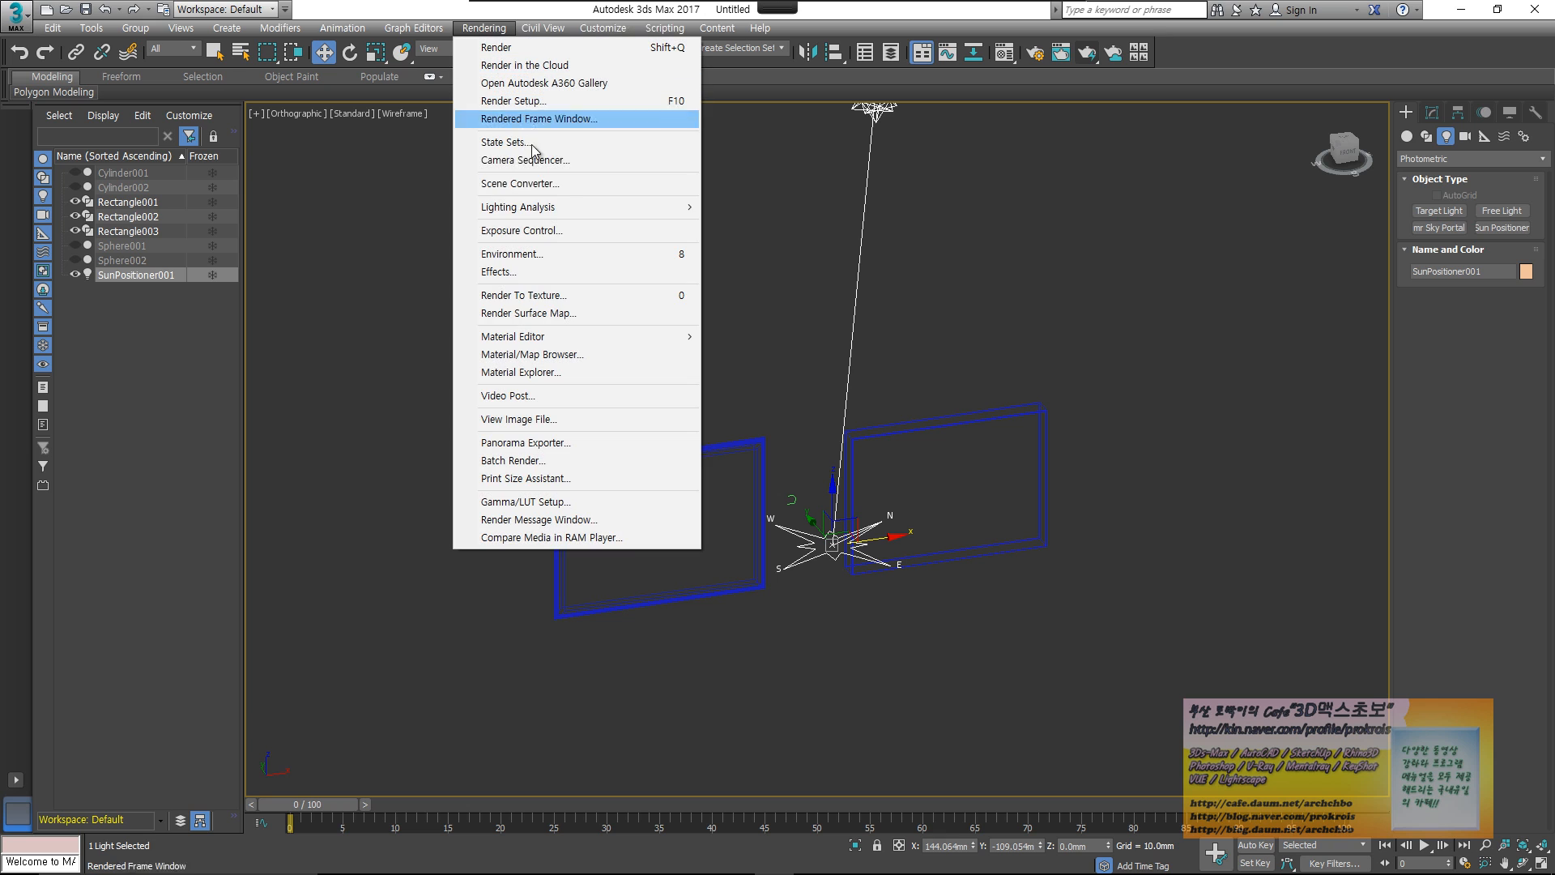
{"action": "left_click", "coordinate": [572, 230]}
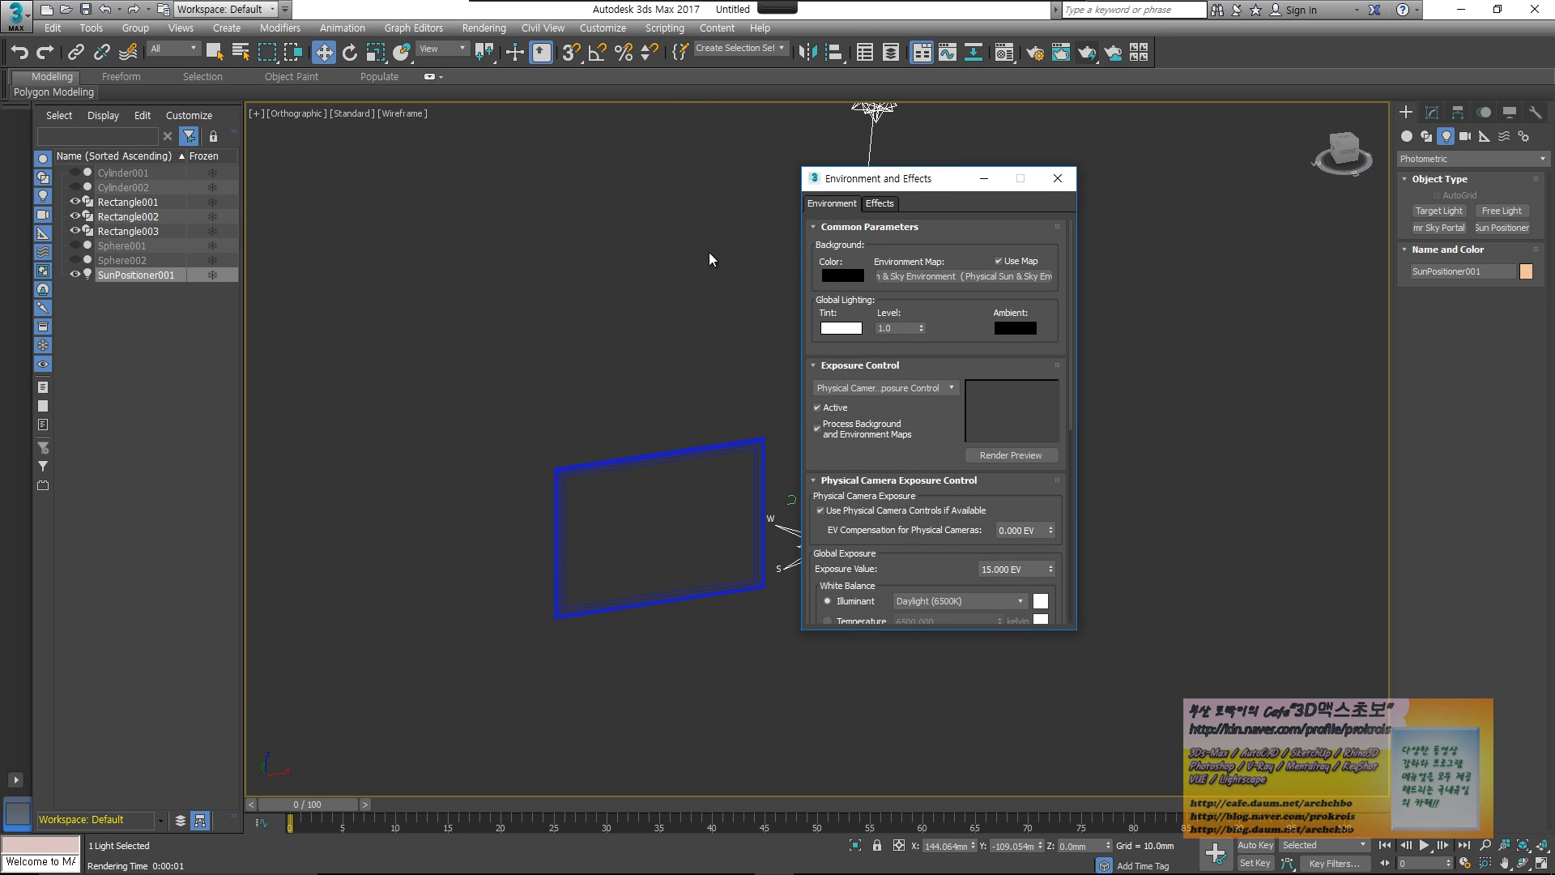
{"action": "left_click_drag", "start_coordinate": [956, 178], "coordinate": [403, 165]}
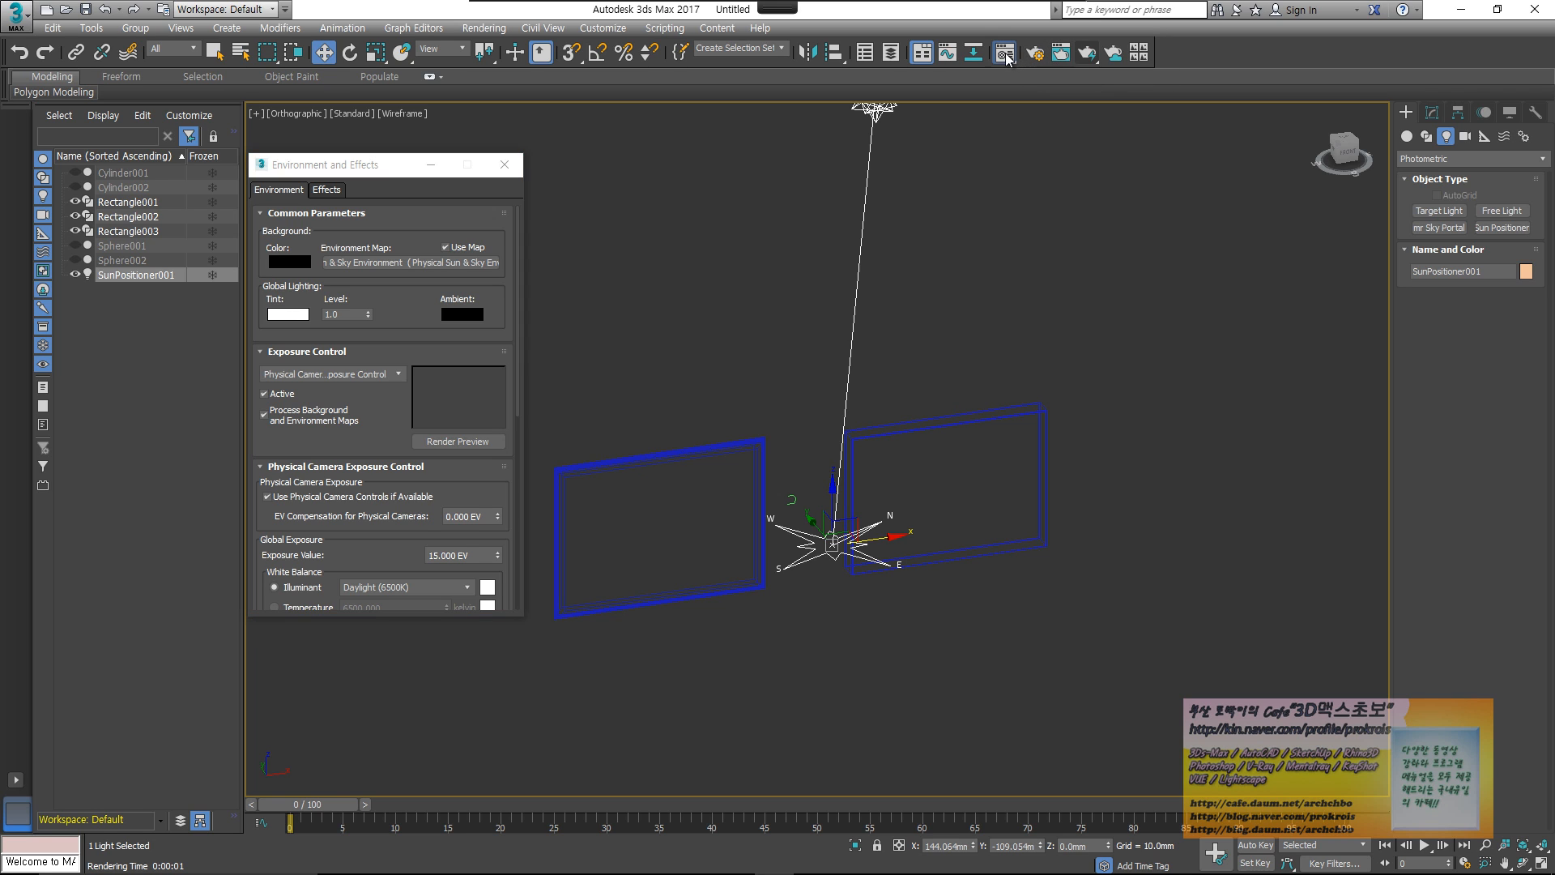
{"action": "left_click", "coordinate": [1005, 51]}
{"action": "left_click_drag", "start_coordinate": [477, 139], "coordinate": [997, 139]}
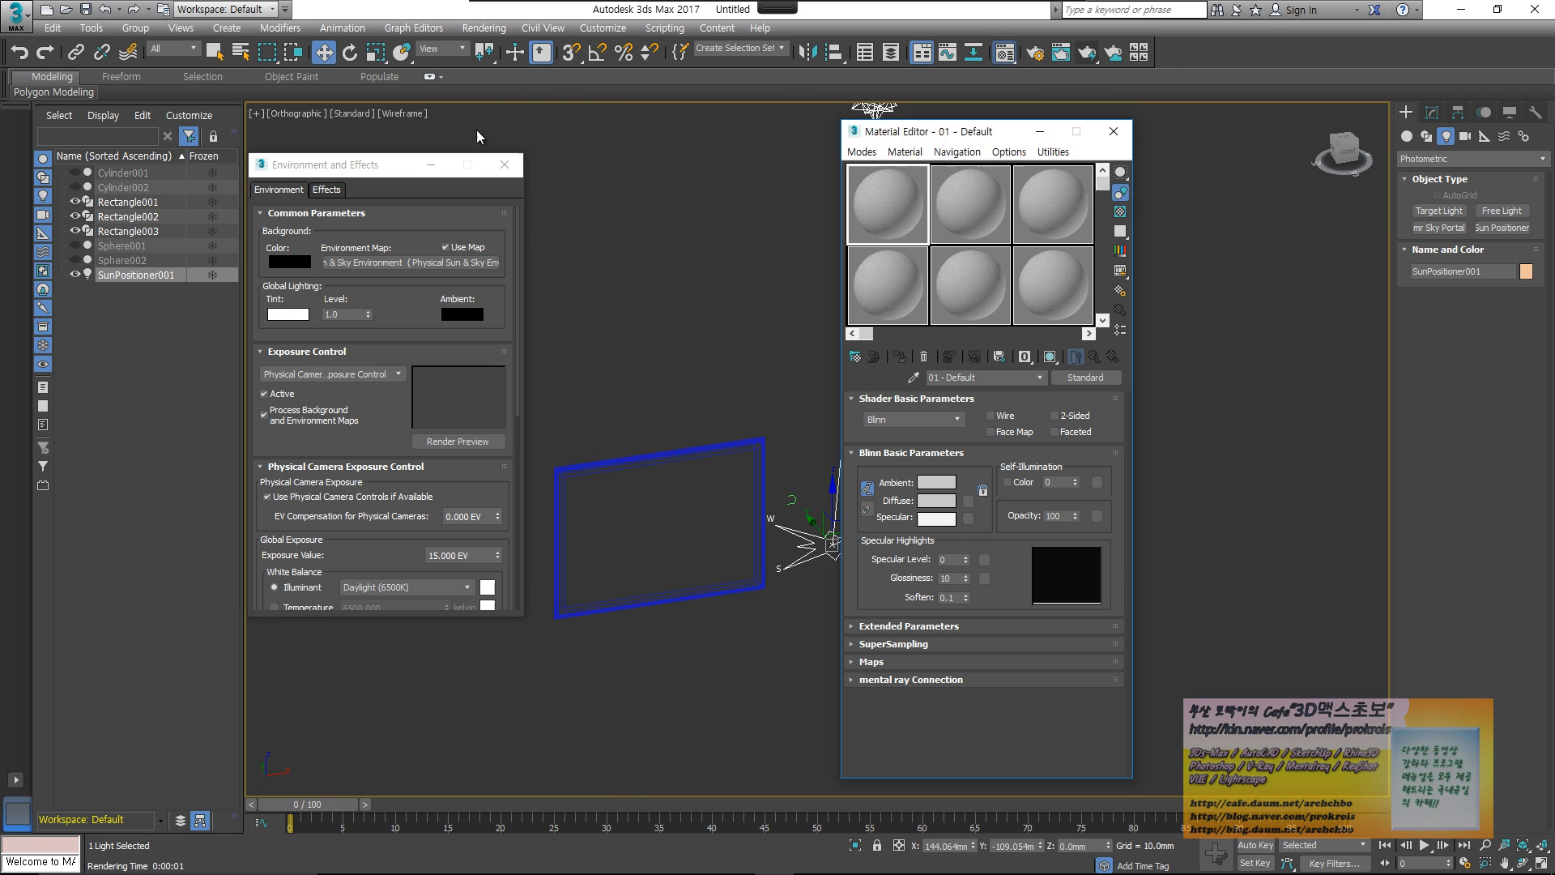
{"action": "left_click", "coordinate": [689, 243]}
{"action": "left_click_drag", "start_coordinate": [411, 241], "coordinate": [411, 223]}
{"action": "left_click_drag", "start_coordinate": [995, 286], "coordinate": [1058, 274]}
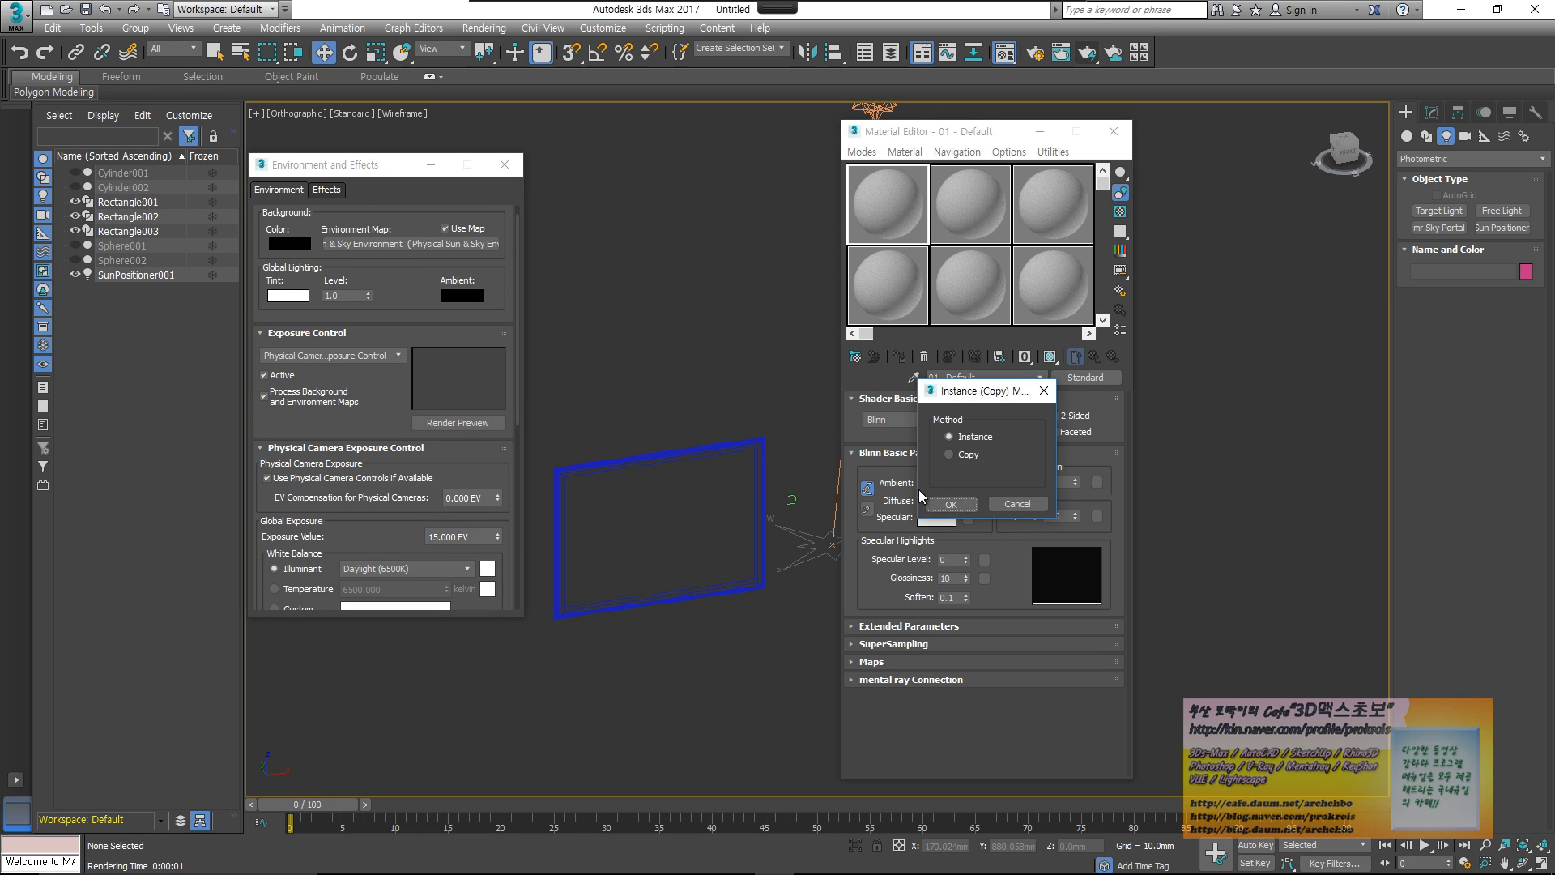
{"action": "left_click", "coordinate": [967, 512]}
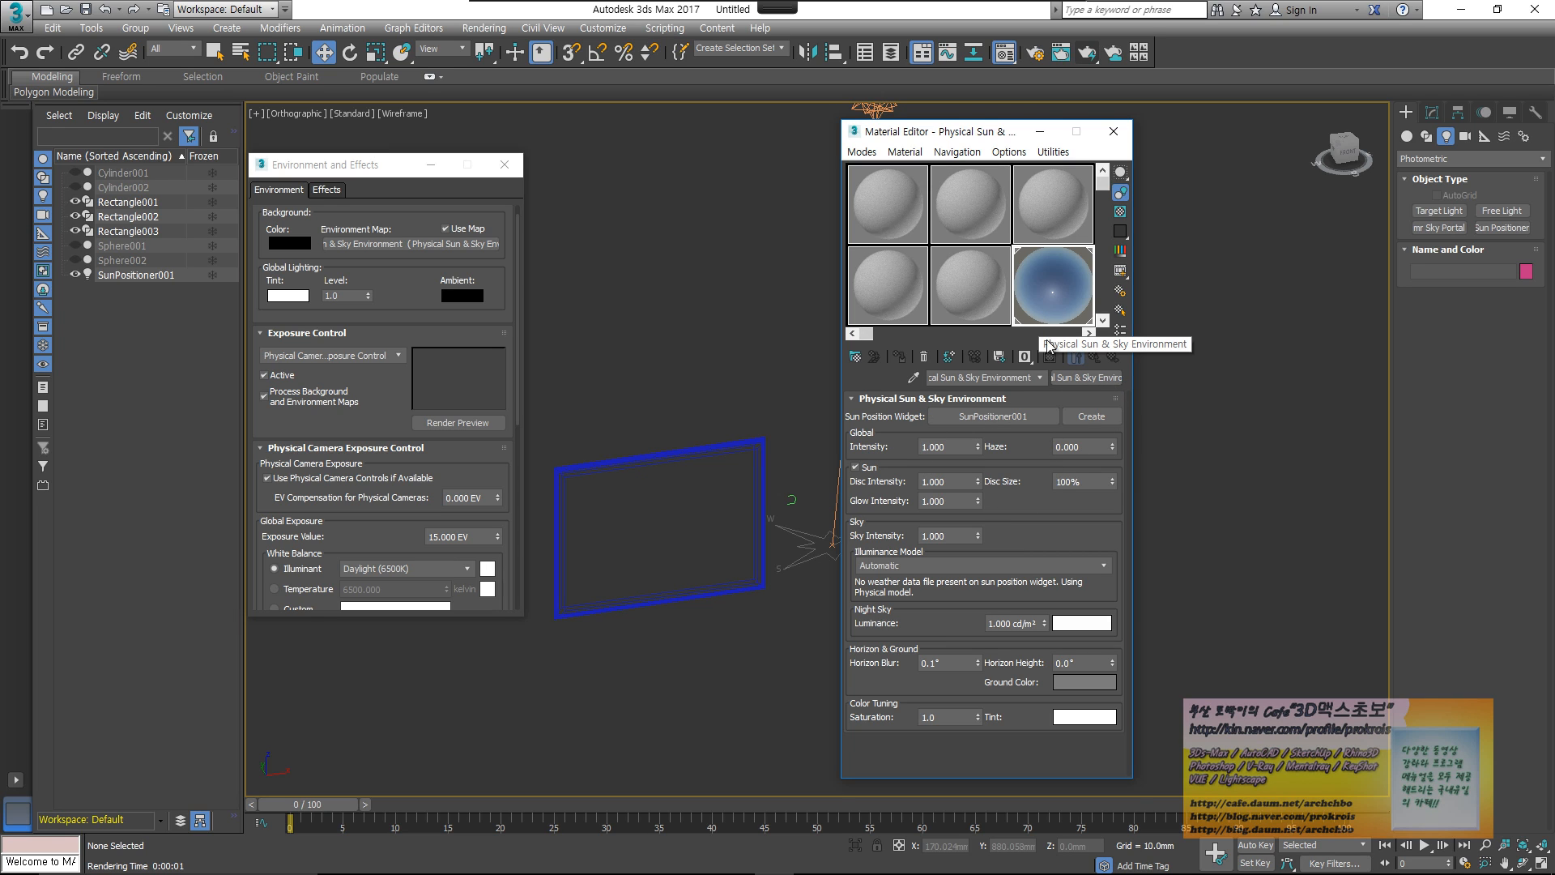
{"action": "left_click", "coordinate": [1113, 131]}
{"action": "left_click", "coordinate": [504, 165]}
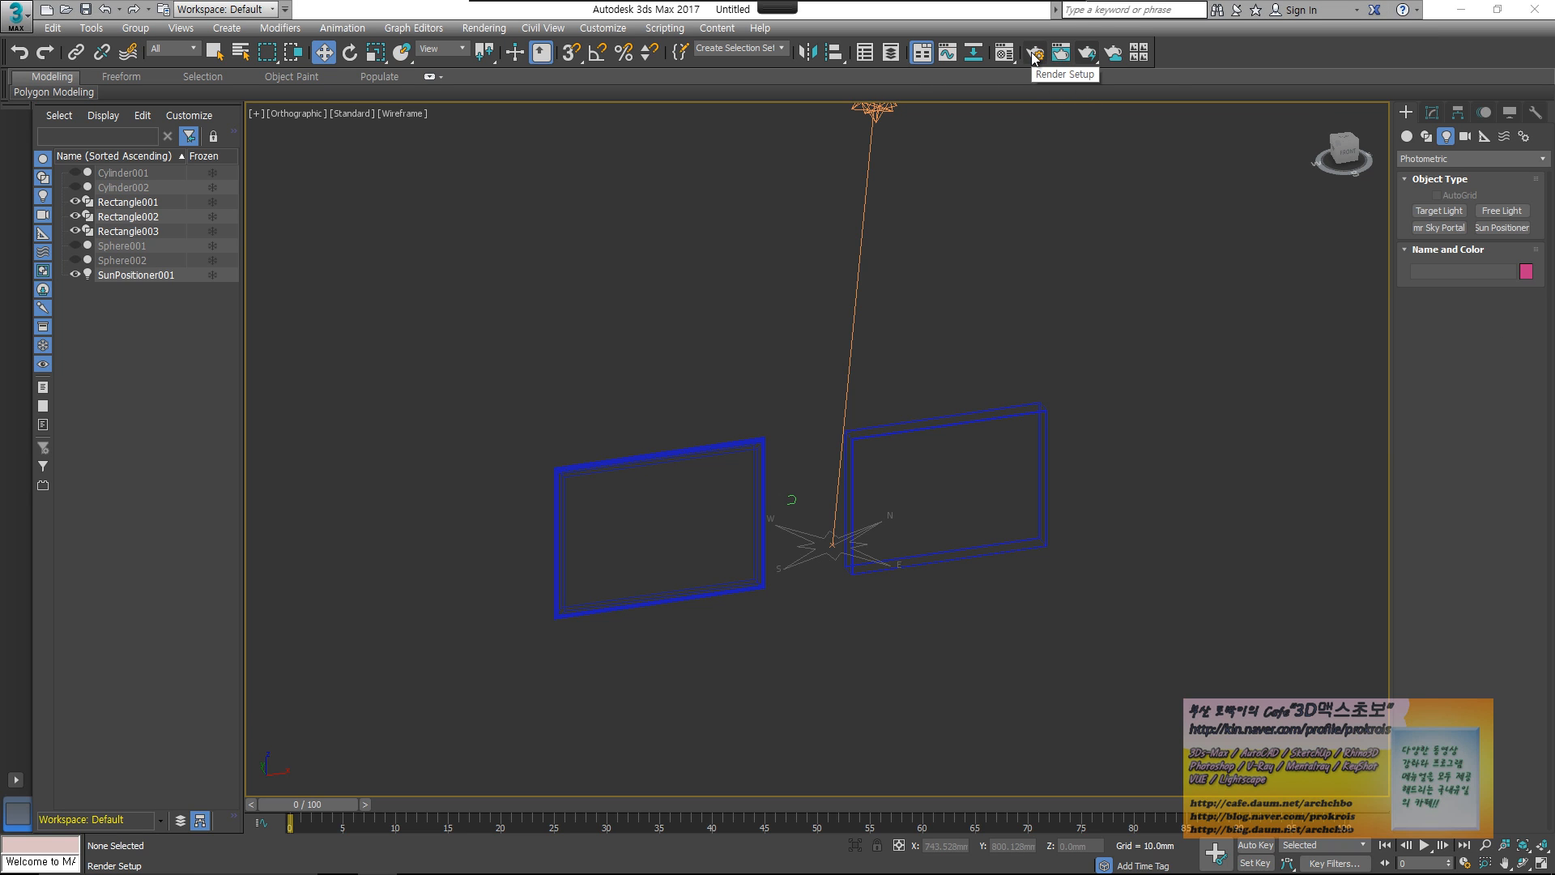
- Change the first Material Editor sample slot to the general Physical Material type and look over its basic parameters
{"action": "left_click", "coordinate": [1004, 52]}
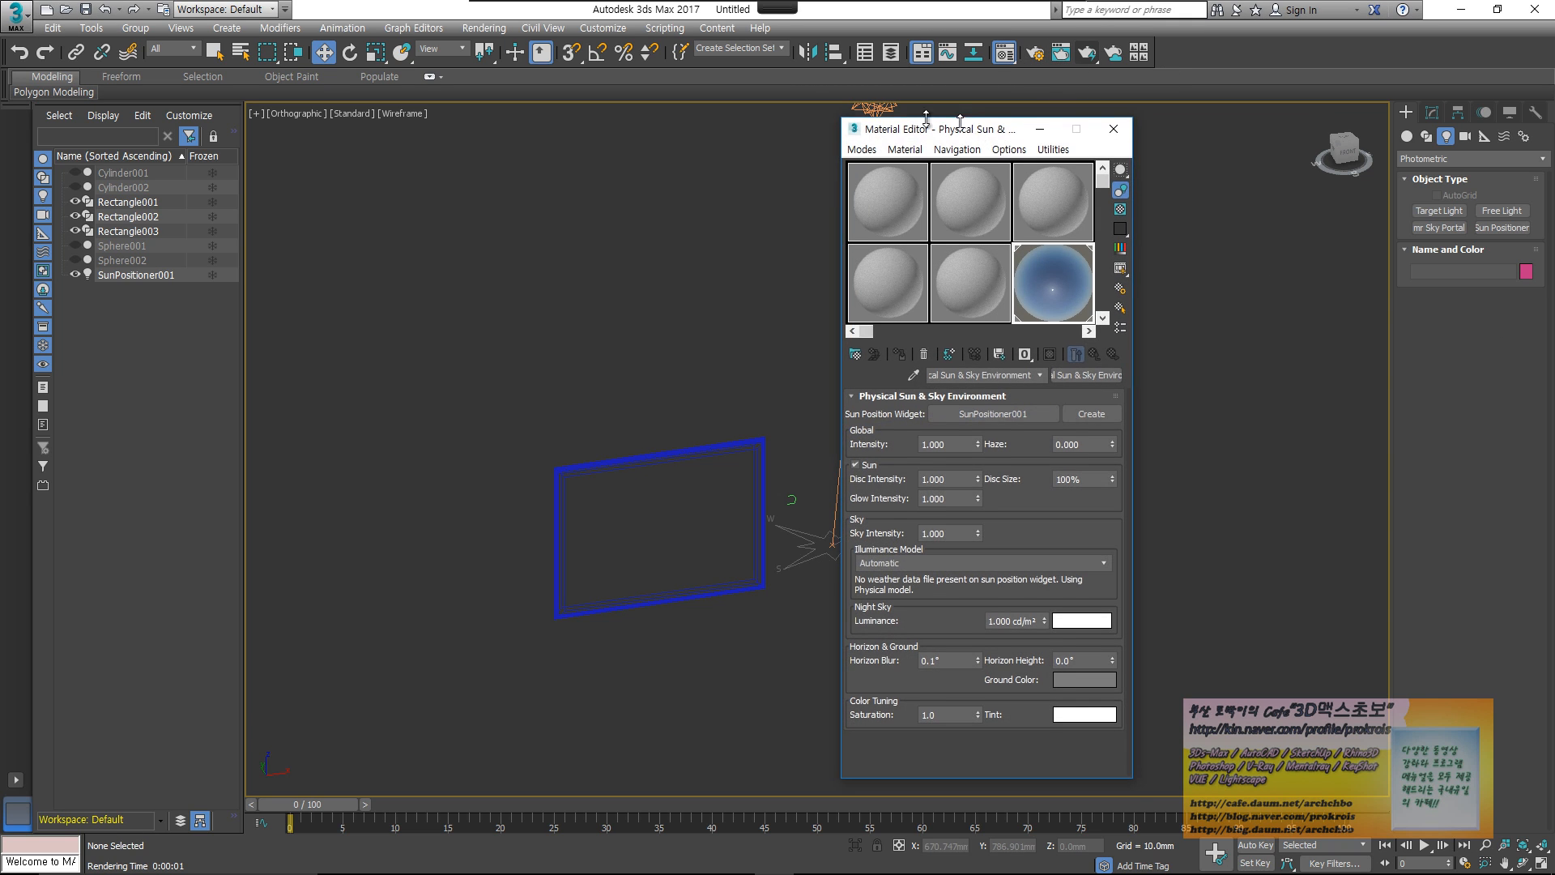
{"action": "left_click_drag", "start_coordinate": [916, 127], "coordinate": [400, 101]}
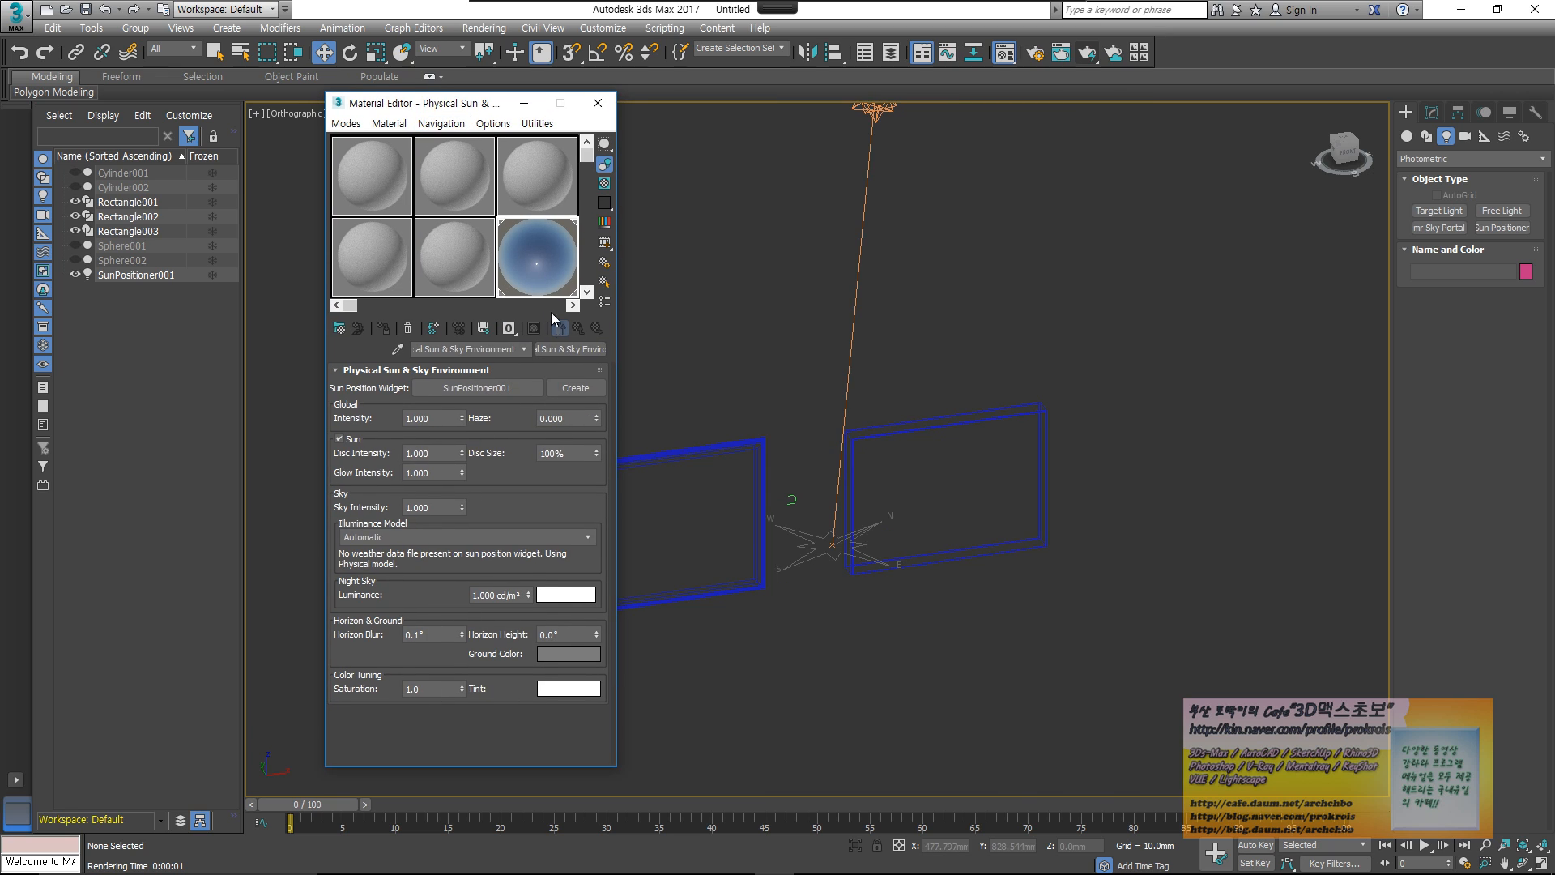
{"action": "left_click", "coordinate": [369, 190]}
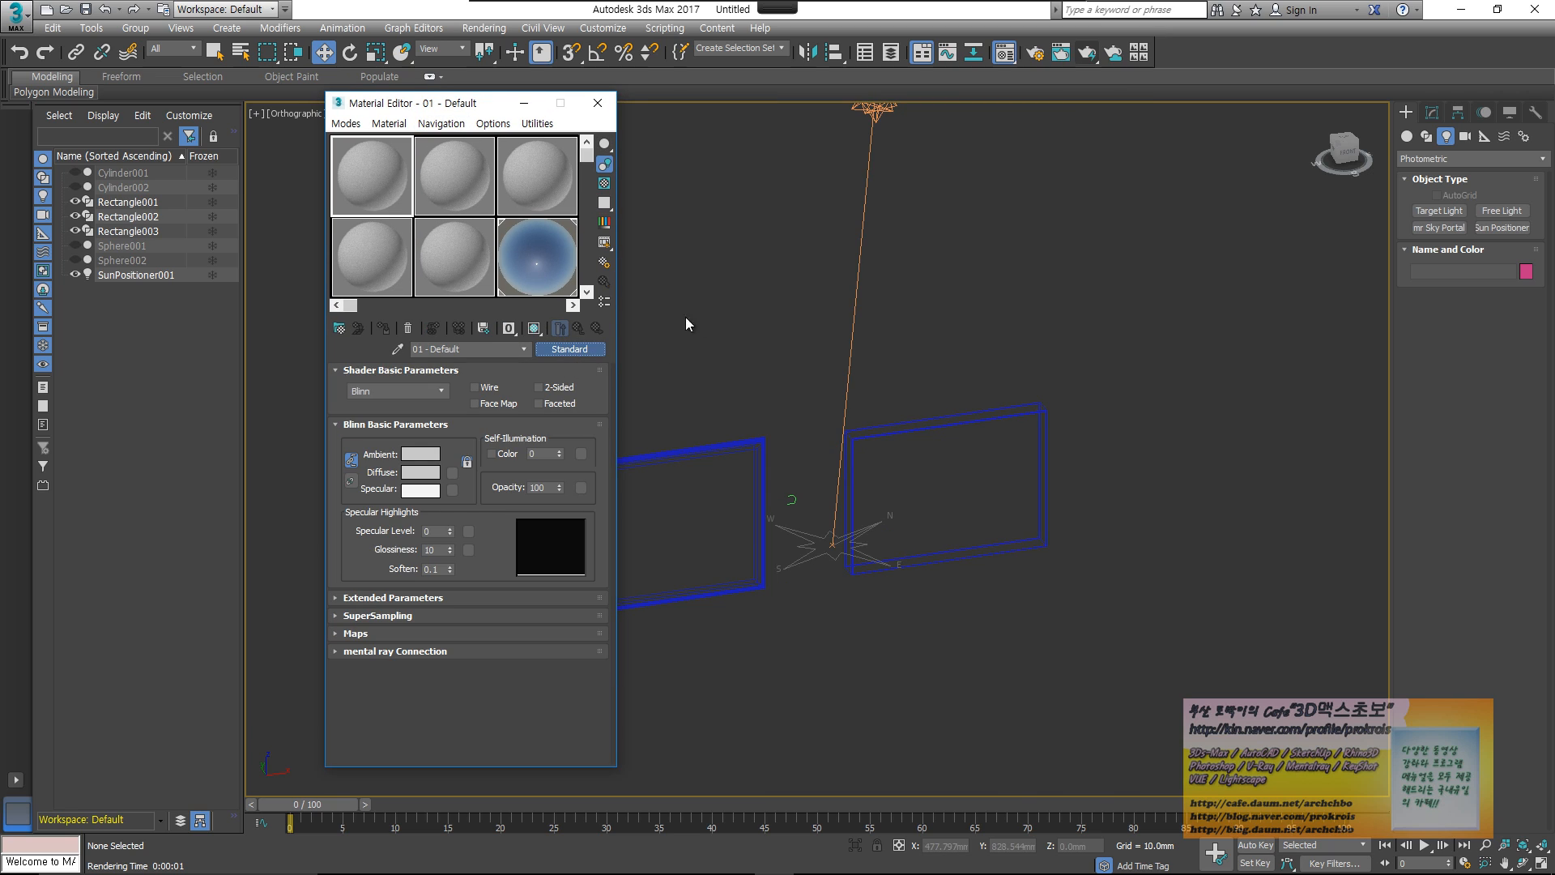
{"action": "left_click", "coordinate": [571, 349]}
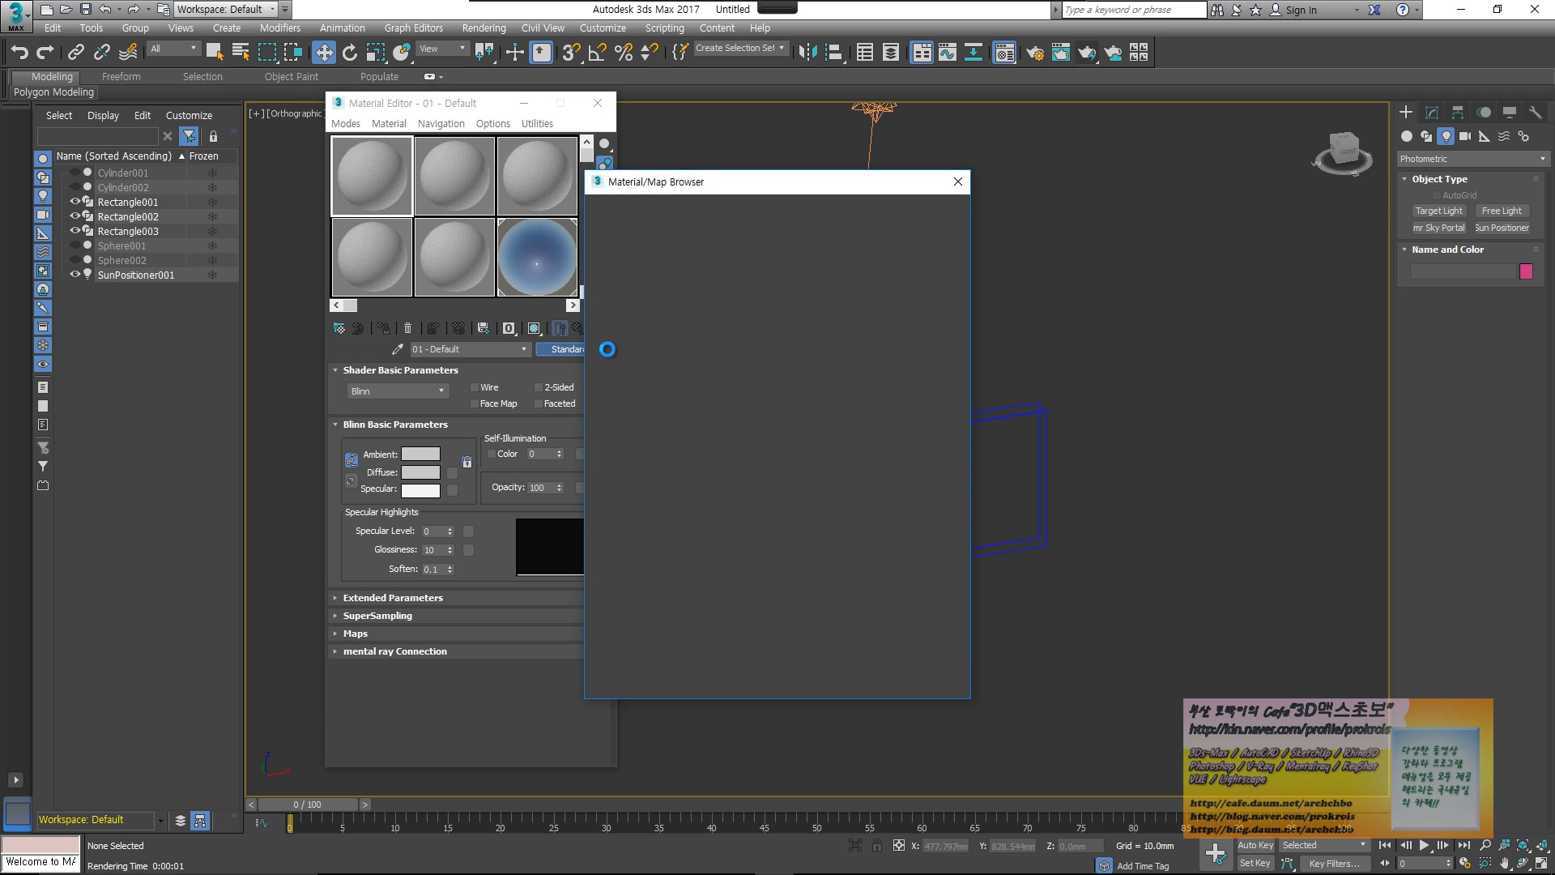
{"action": "left_click", "coordinate": [669, 242]}
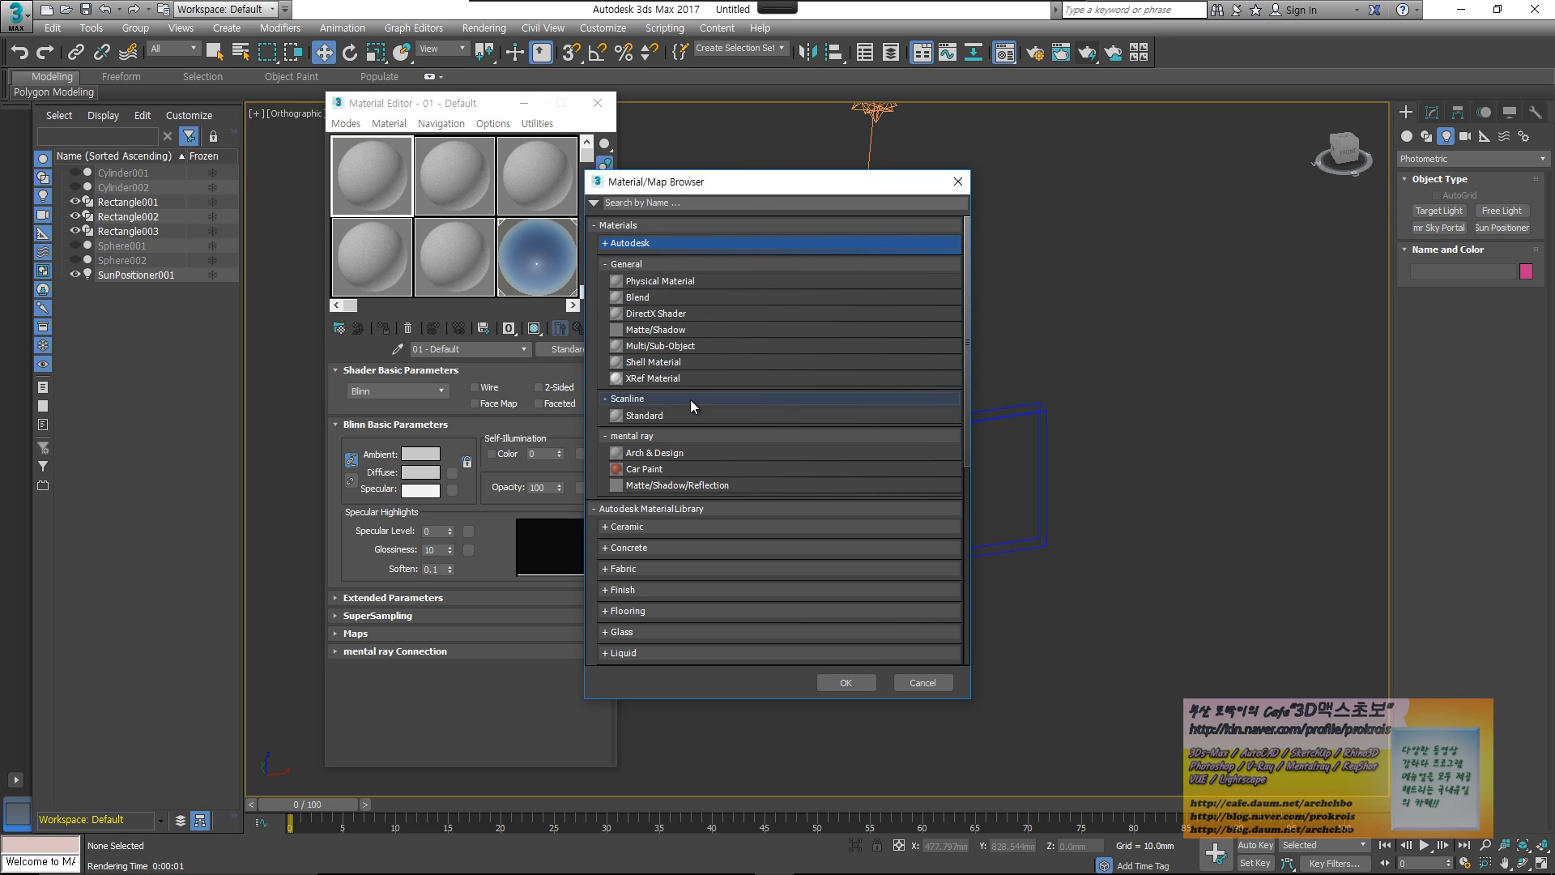
{"action": "left_click", "coordinate": [661, 264]}
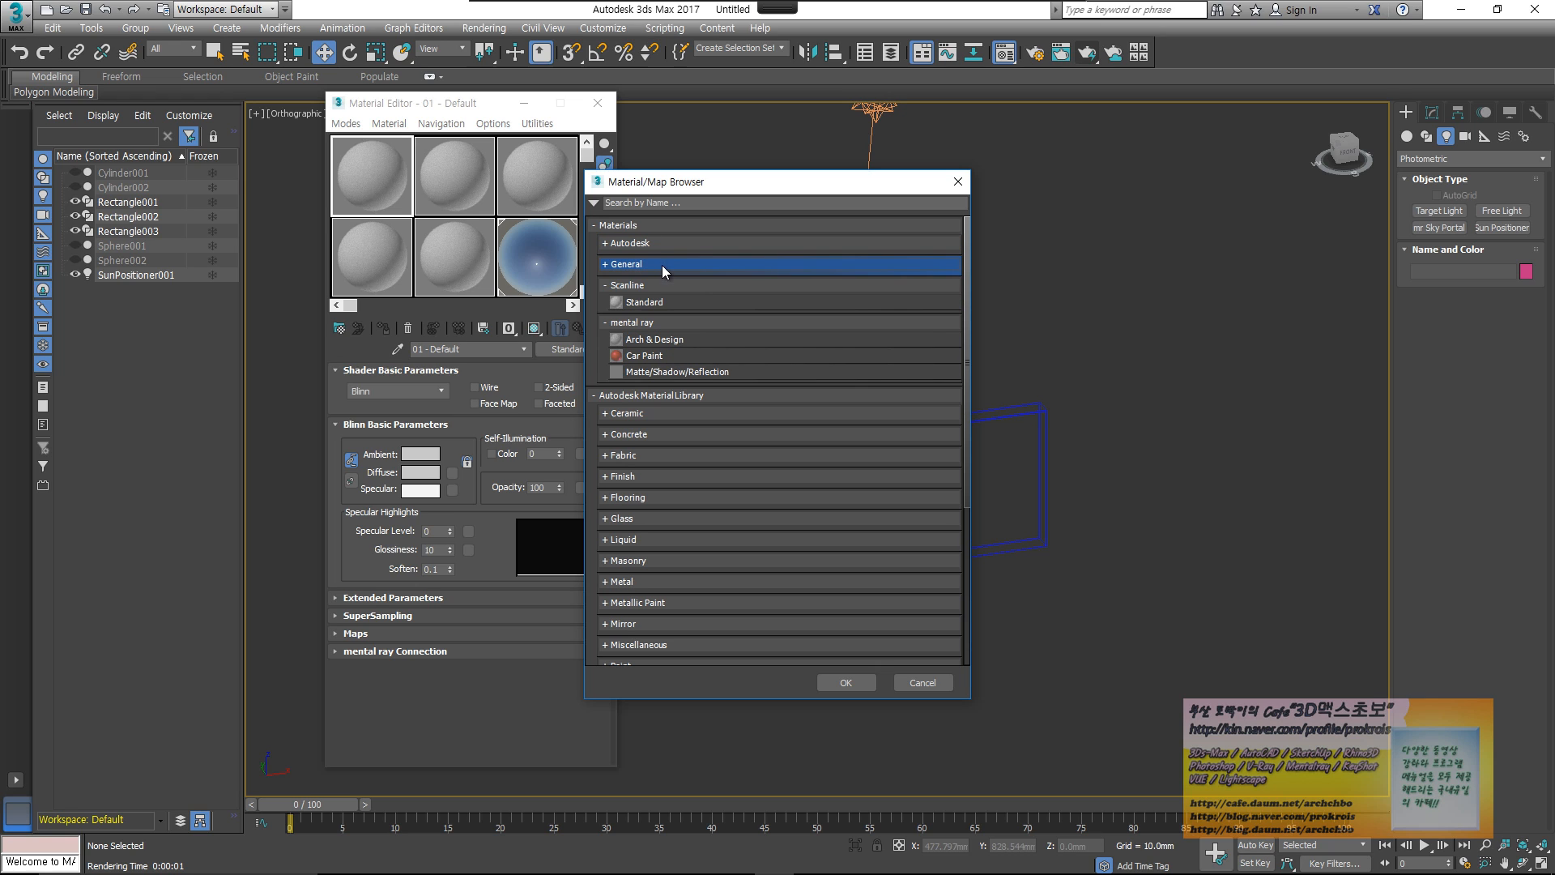
{"action": "left_click", "coordinate": [687, 395]}
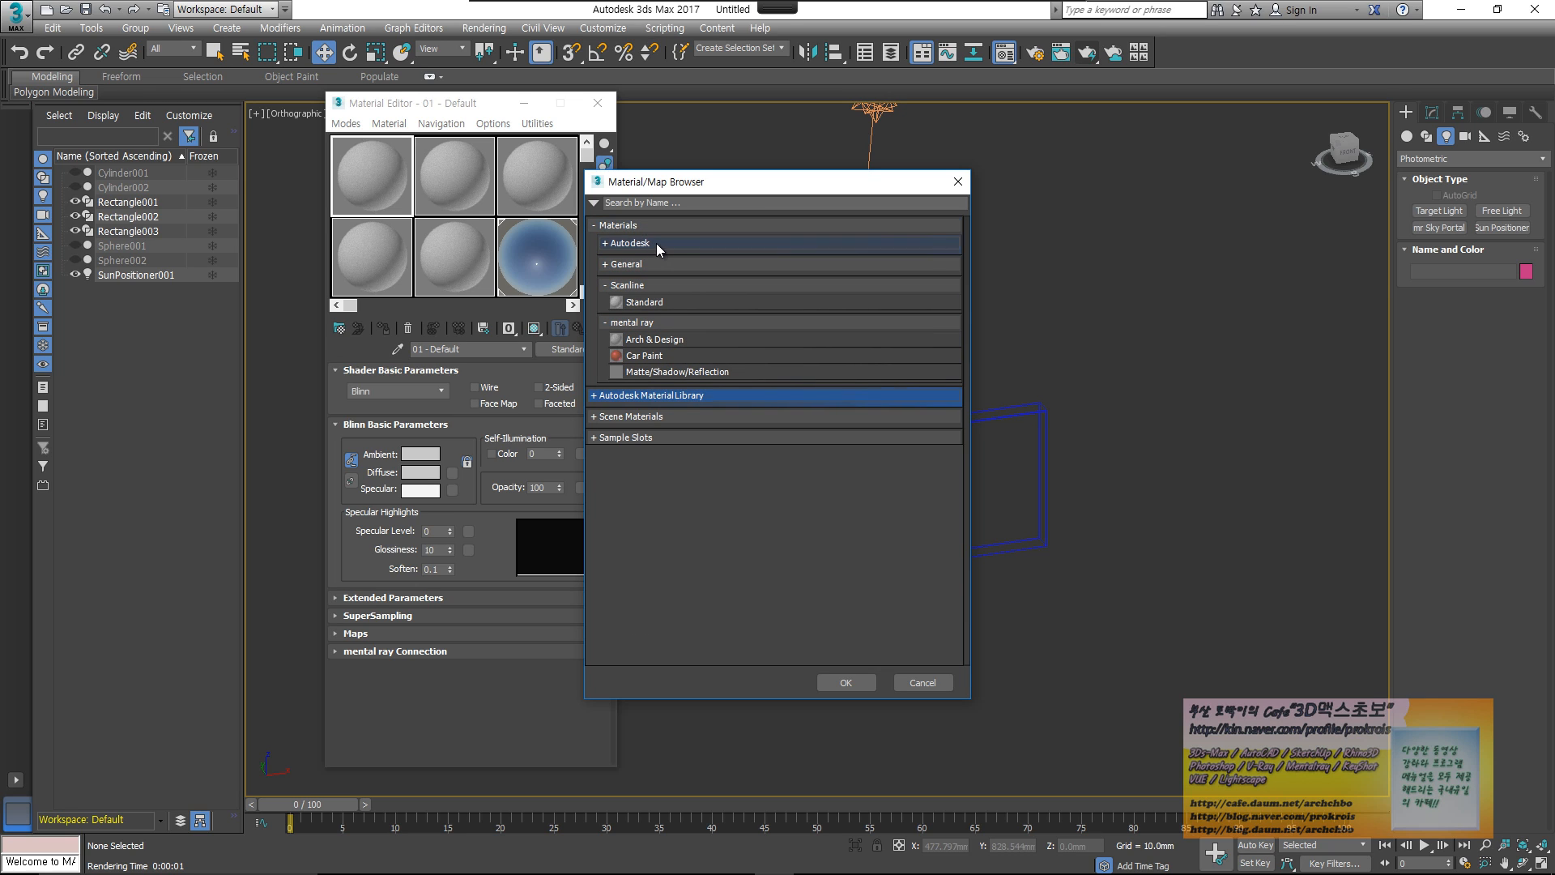
{"action": "left_click", "coordinate": [656, 243]}
{"action": "left_click", "coordinate": [667, 490]}
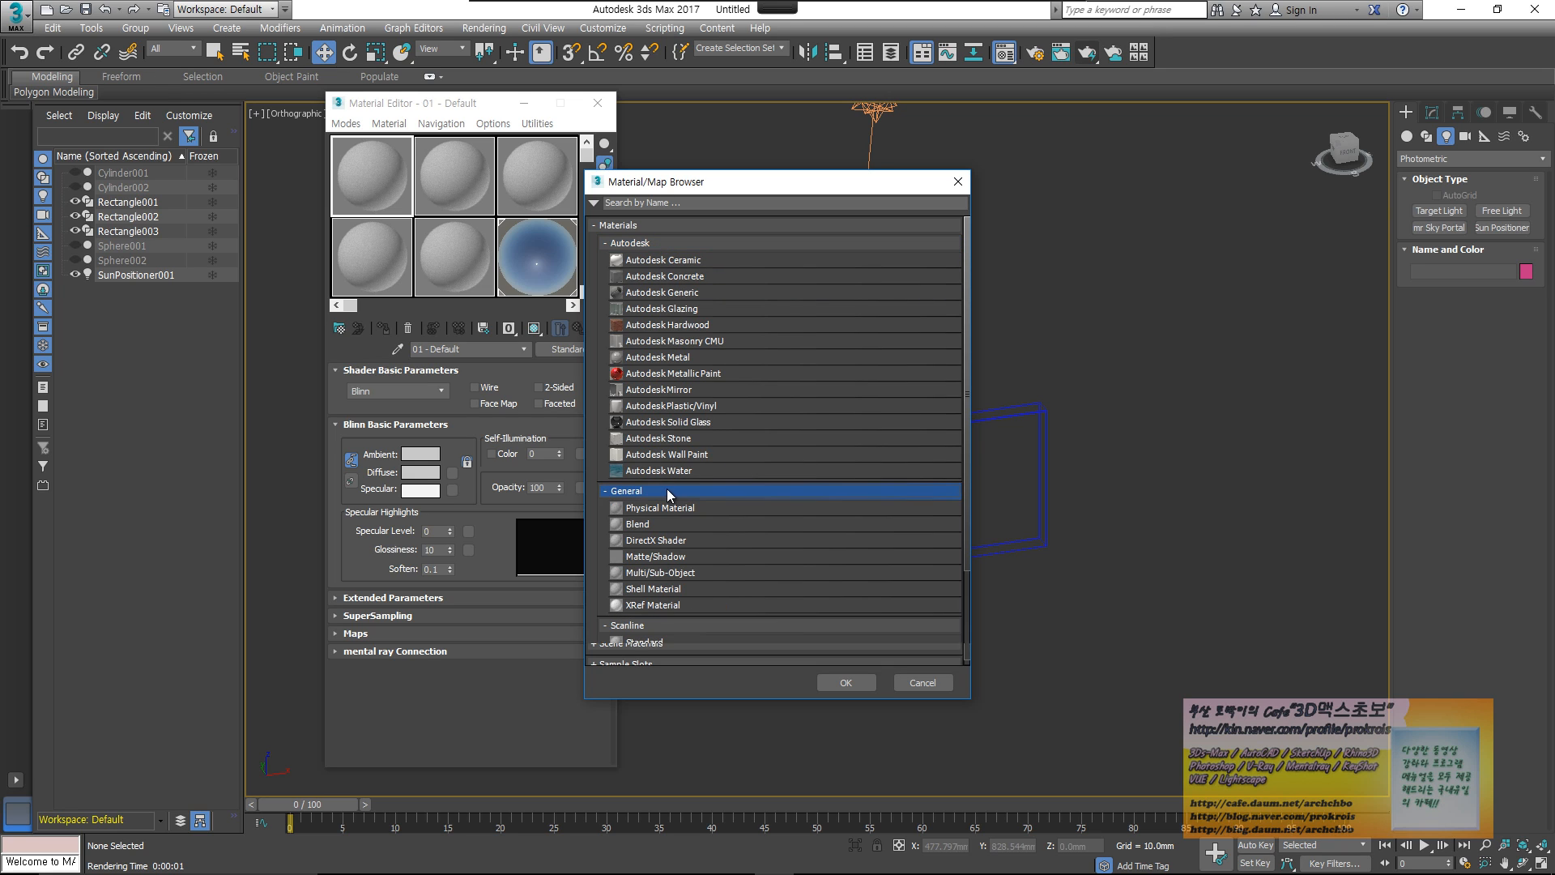
{"action": "left_click", "coordinate": [671, 507]}
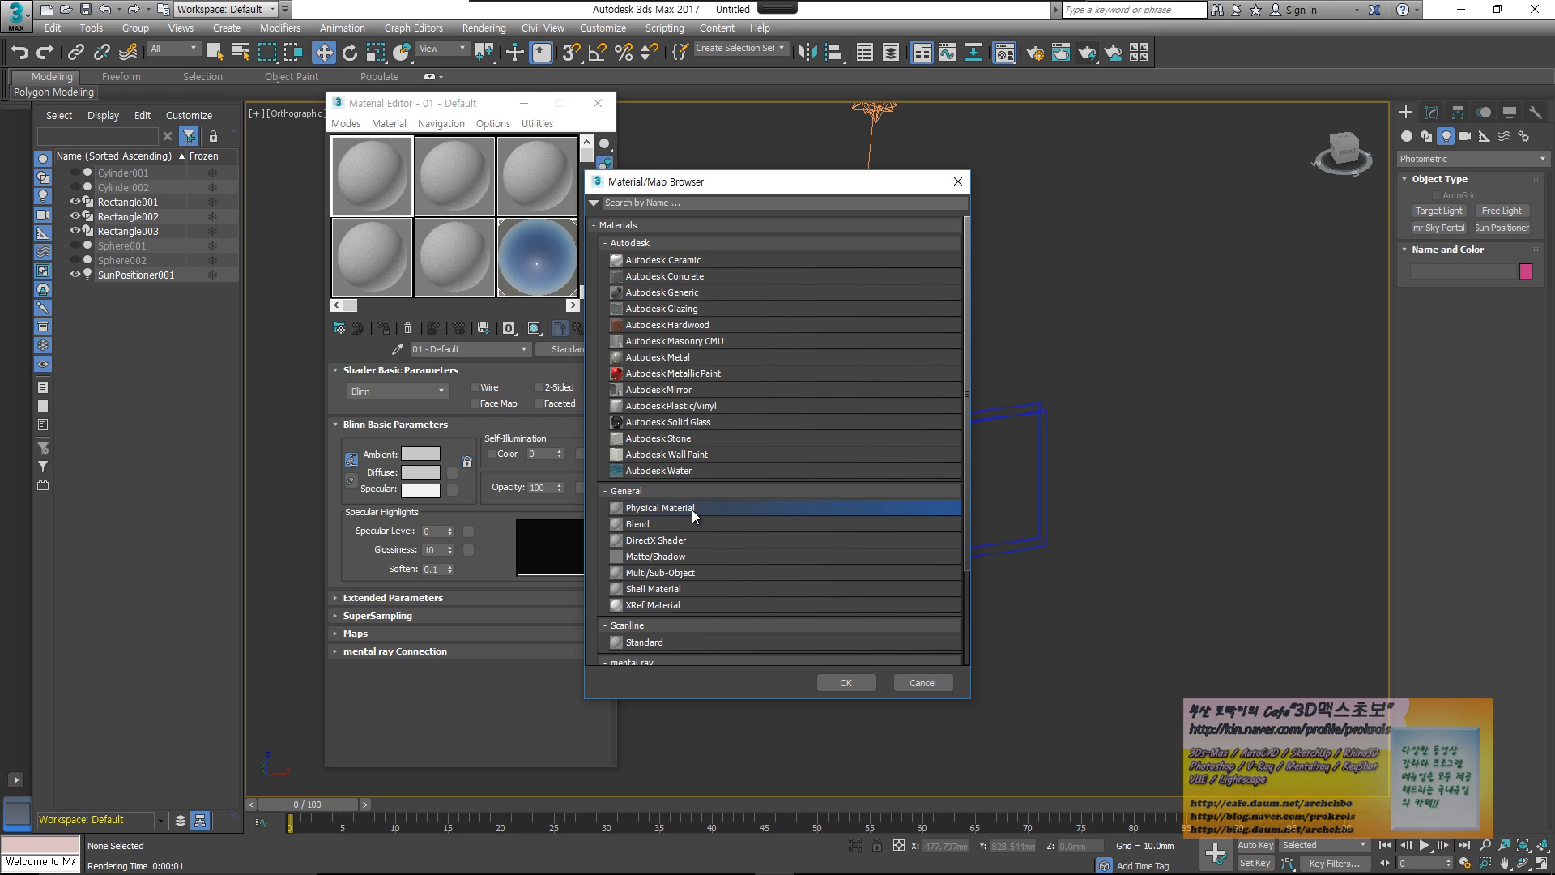
{"action": "double_click", "coordinate": [693, 508]}
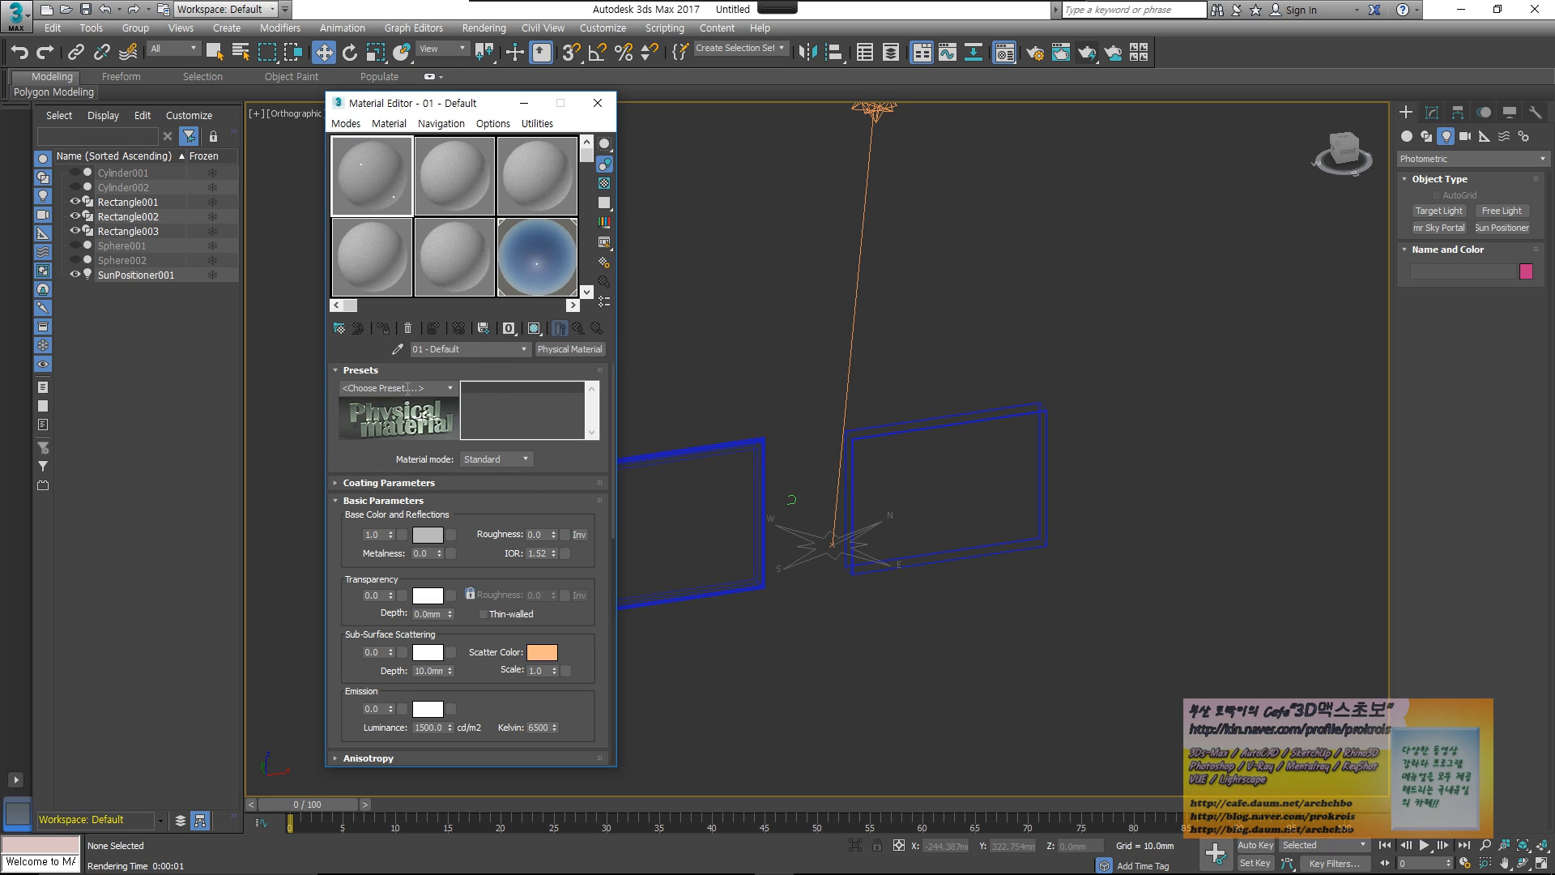
{"action": "left_click_drag", "start_coordinate": [591, 567], "coordinate": [590, 504]}
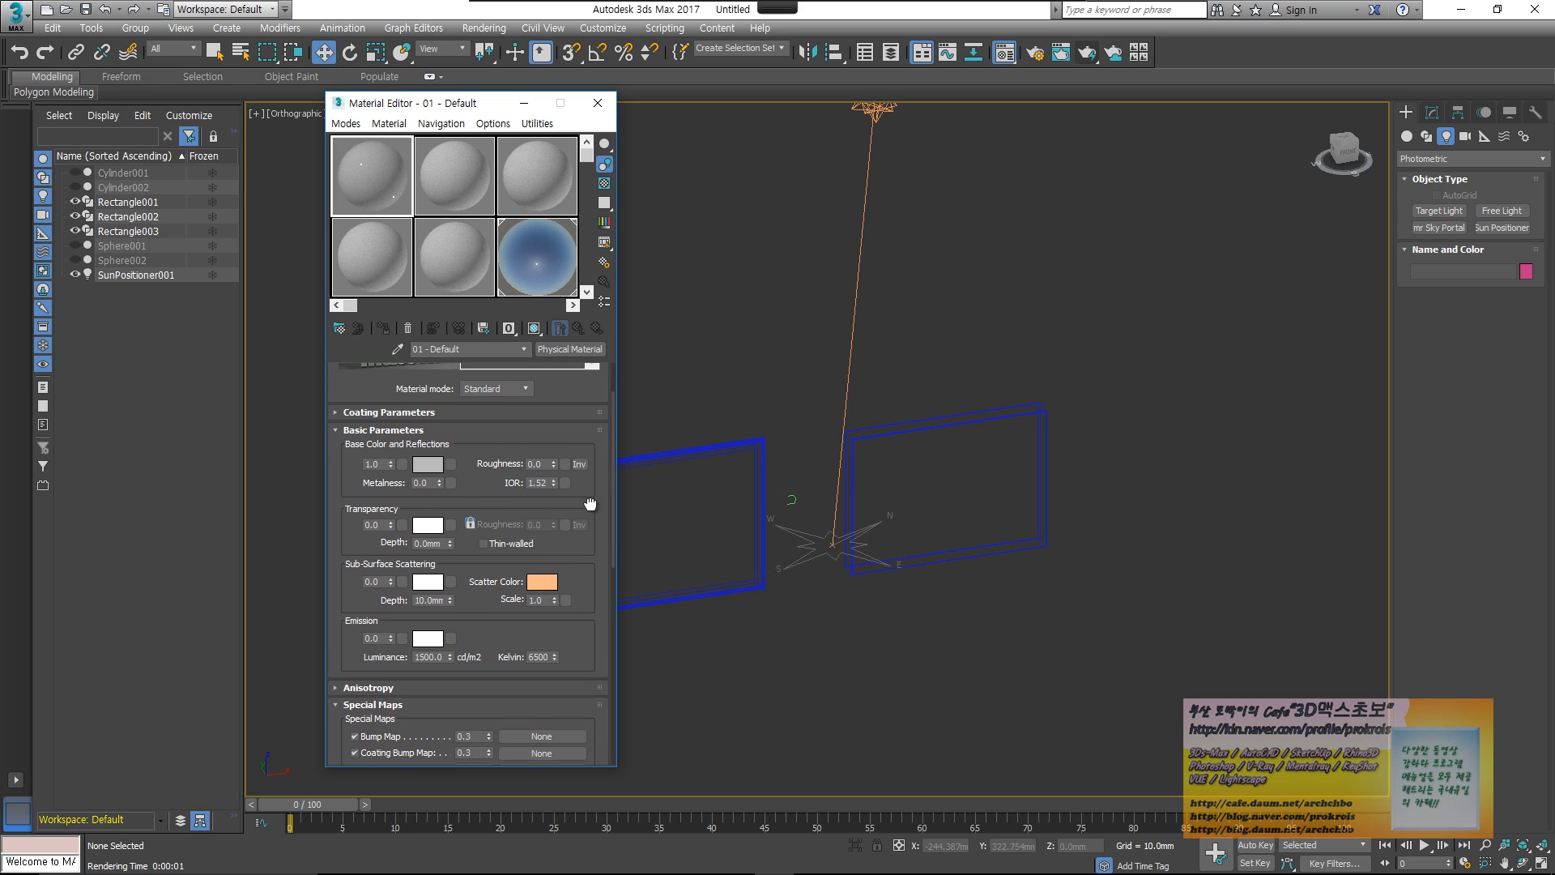
{"action": "scroll", "coordinate": [405, 445], "scroll_direction": "up", "scroll_amount": 2}
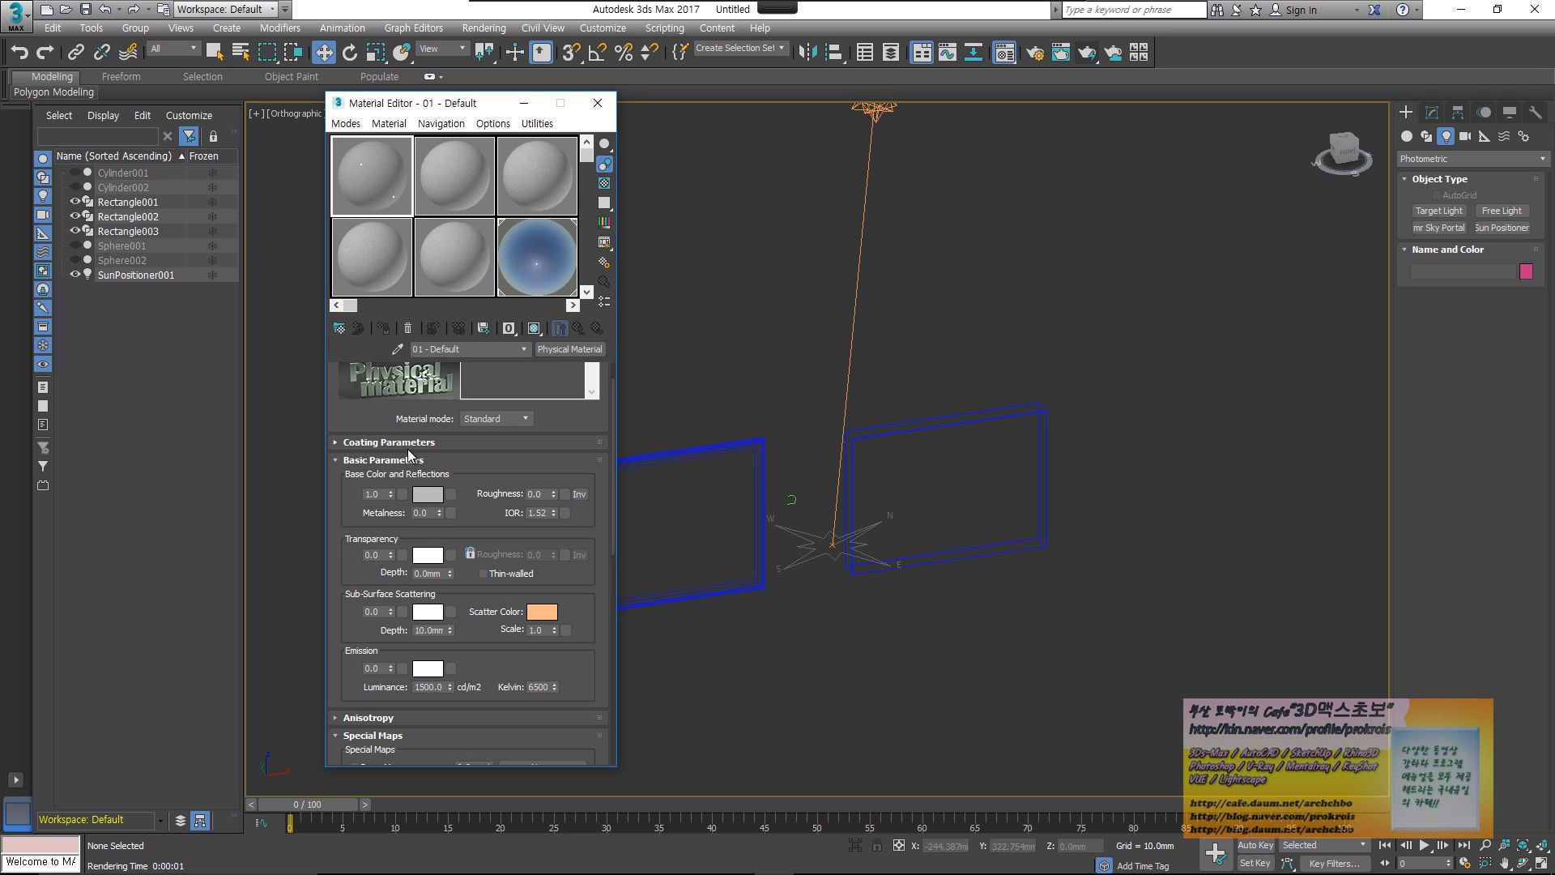
- Sketch a car outline with an outer coating layer and handwritten notes over the viewport using the screen annotation pen
{"action": "mouse_move", "coordinate": [840, 1]}
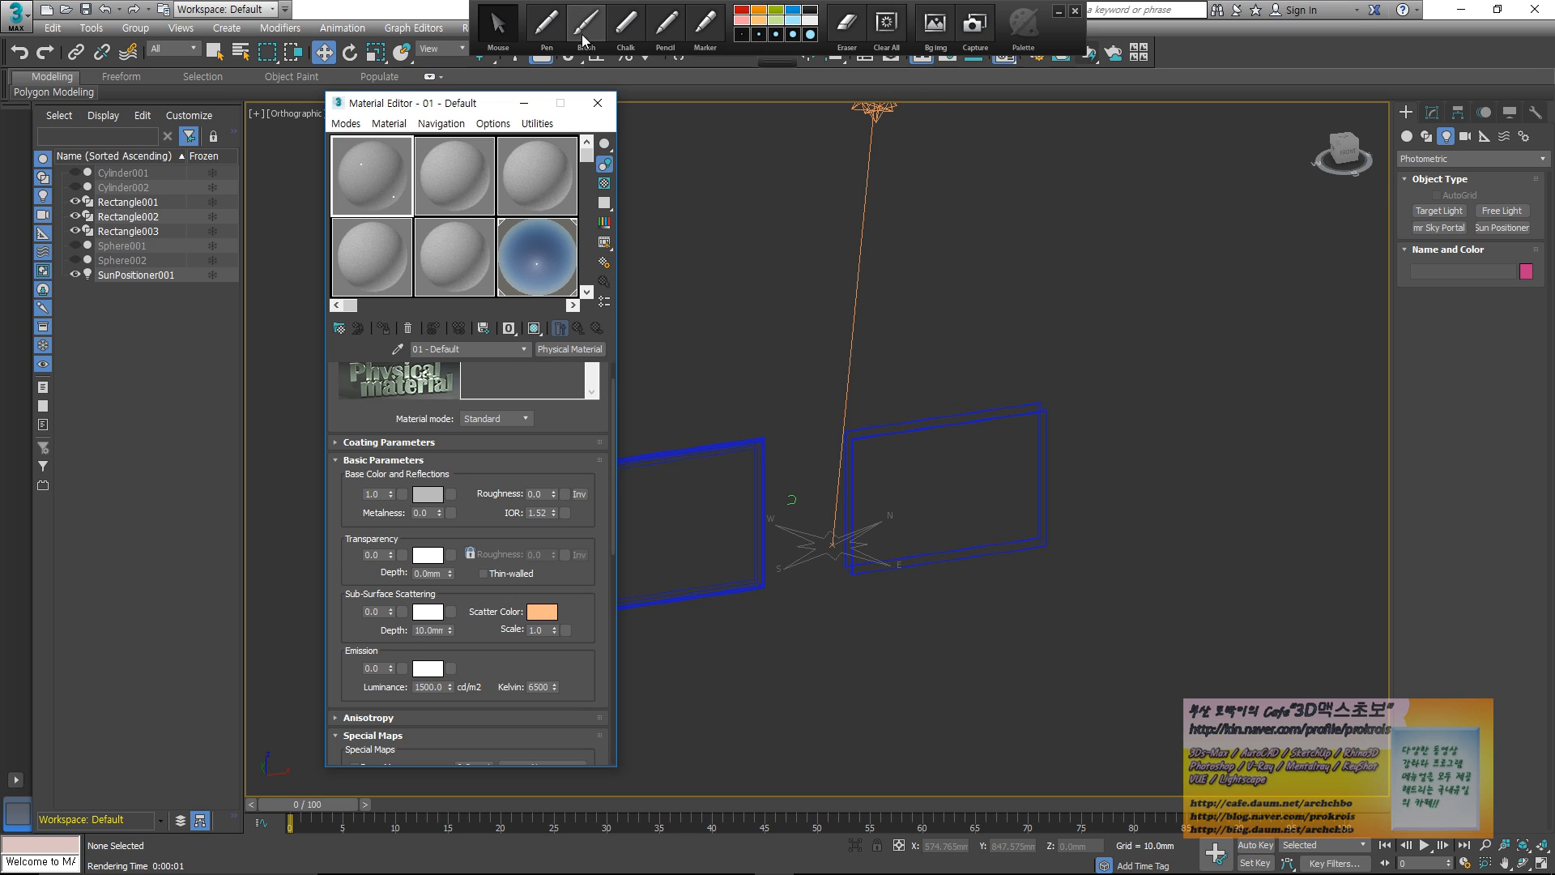
{"action": "left_click", "coordinate": [556, 30]}
{"action": "mouse_move", "coordinate": [831, 268]}
{"action": "left_mouse_down"}
{"action": "mouse_move", "coordinate": [994, 256]}
{"action": "mouse_move", "coordinate": [1124, 354]}
{"action": "mouse_move", "coordinate": [791, 328]}
{"action": "mouse_move", "coordinate": [708, 460]}
{"action": "mouse_move", "coordinate": [1178, 389]}
{"action": "mouse_move", "coordinate": [1180, 520]}
{"action": "mouse_move", "coordinate": [1222, 503]}
{"action": "mouse_move", "coordinate": [1138, 542]}
{"action": "mouse_move", "coordinate": [1174, 567]}
{"action": "mouse_move", "coordinate": [1270, 537]}
{"action": "mouse_move", "coordinate": [1312, 583]}
{"action": "mouse_move", "coordinate": [1152, 609]}
{"action": "mouse_move", "coordinate": [1180, 635]}
{"action": "mouse_move", "coordinate": [1256, 611]}
{"action": "mouse_move", "coordinate": [1365, 657]}
{"action": "left_mouse_up"}
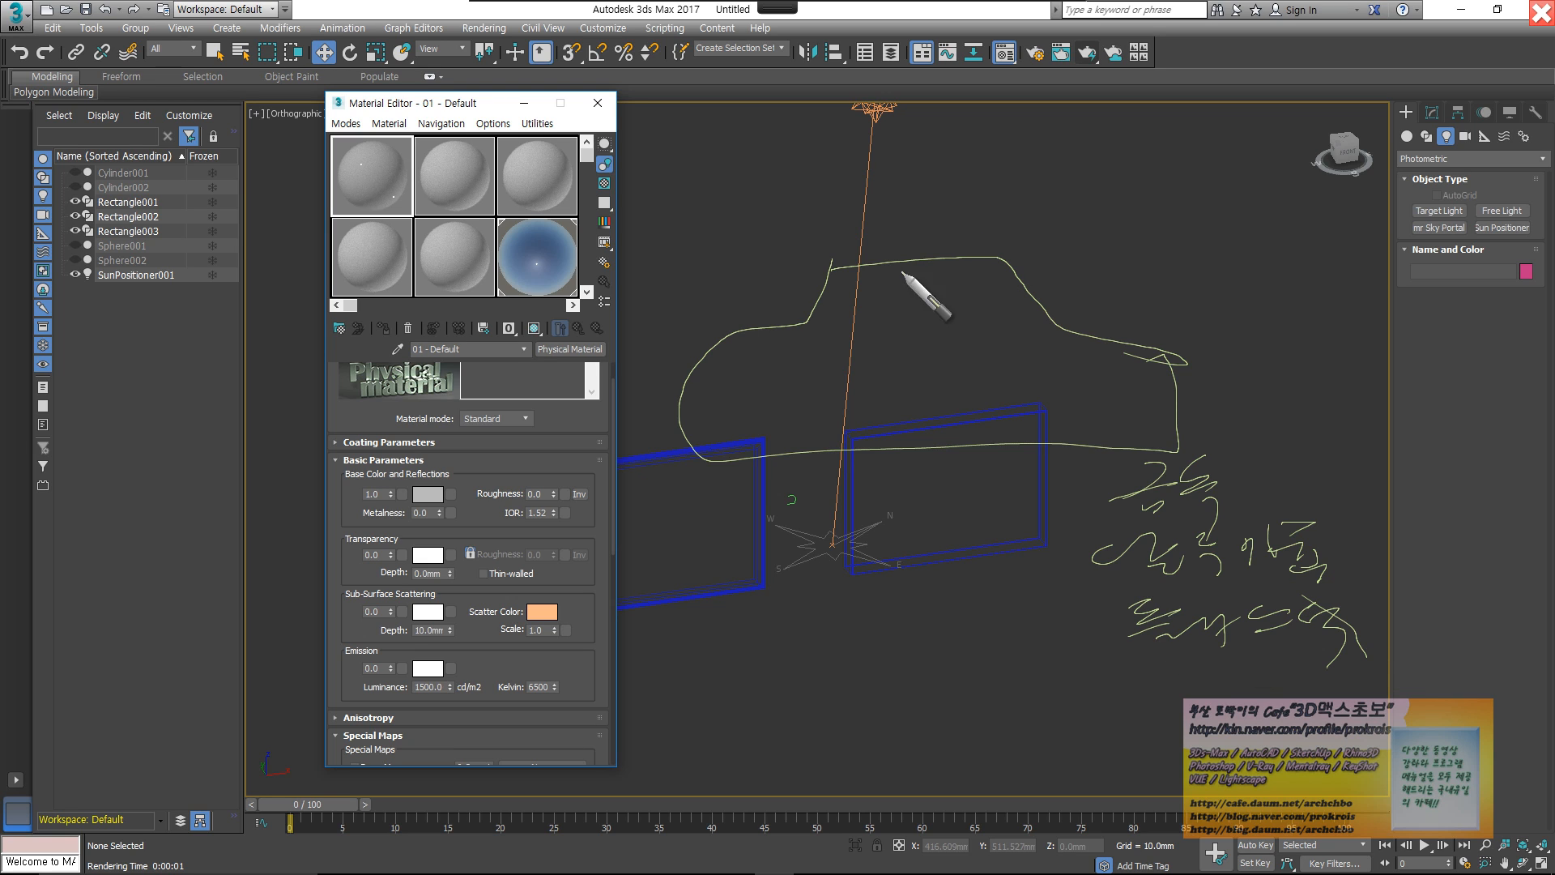
{"action": "mouse_move", "coordinate": [835, 262]}
{"action": "left_mouse_down"}
{"action": "mouse_move", "coordinate": [1022, 258]}
{"action": "mouse_move", "coordinate": [1178, 389]}
{"action": "mouse_move", "coordinate": [1175, 447]}
{"action": "left_mouse_up"}
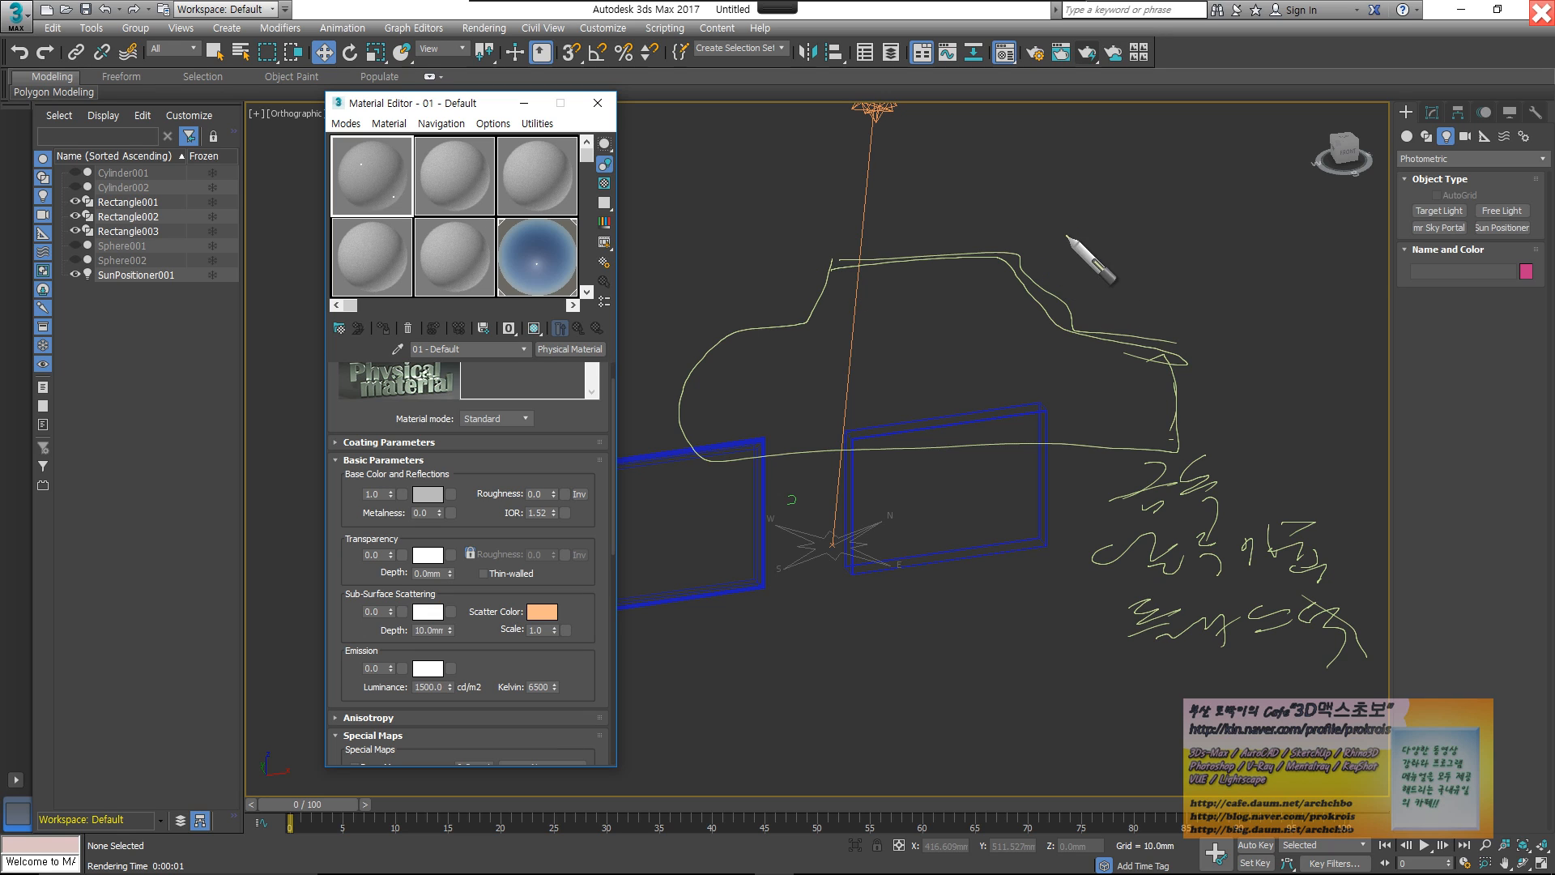
{"action": "mouse_move", "coordinate": [1066, 235]}
{"action": "left_mouse_down"}
{"action": "mouse_move", "coordinate": [800, 230]}
{"action": "mouse_move", "coordinate": [680, 316]}
{"action": "left_mouse_up"}
{"action": "mouse_move", "coordinate": [980, 229]}
{"action": "left_mouse_down"}
{"action": "mouse_move", "coordinate": [1212, 184]}
{"action": "mouse_move", "coordinate": [1332, 186]}
{"action": "mouse_move", "coordinate": [1352, 213]}
{"action": "mouse_move", "coordinate": [1391, 215]}
{"action": "mouse_move", "coordinate": [1394, 298]}
{"action": "left_mouse_up"}
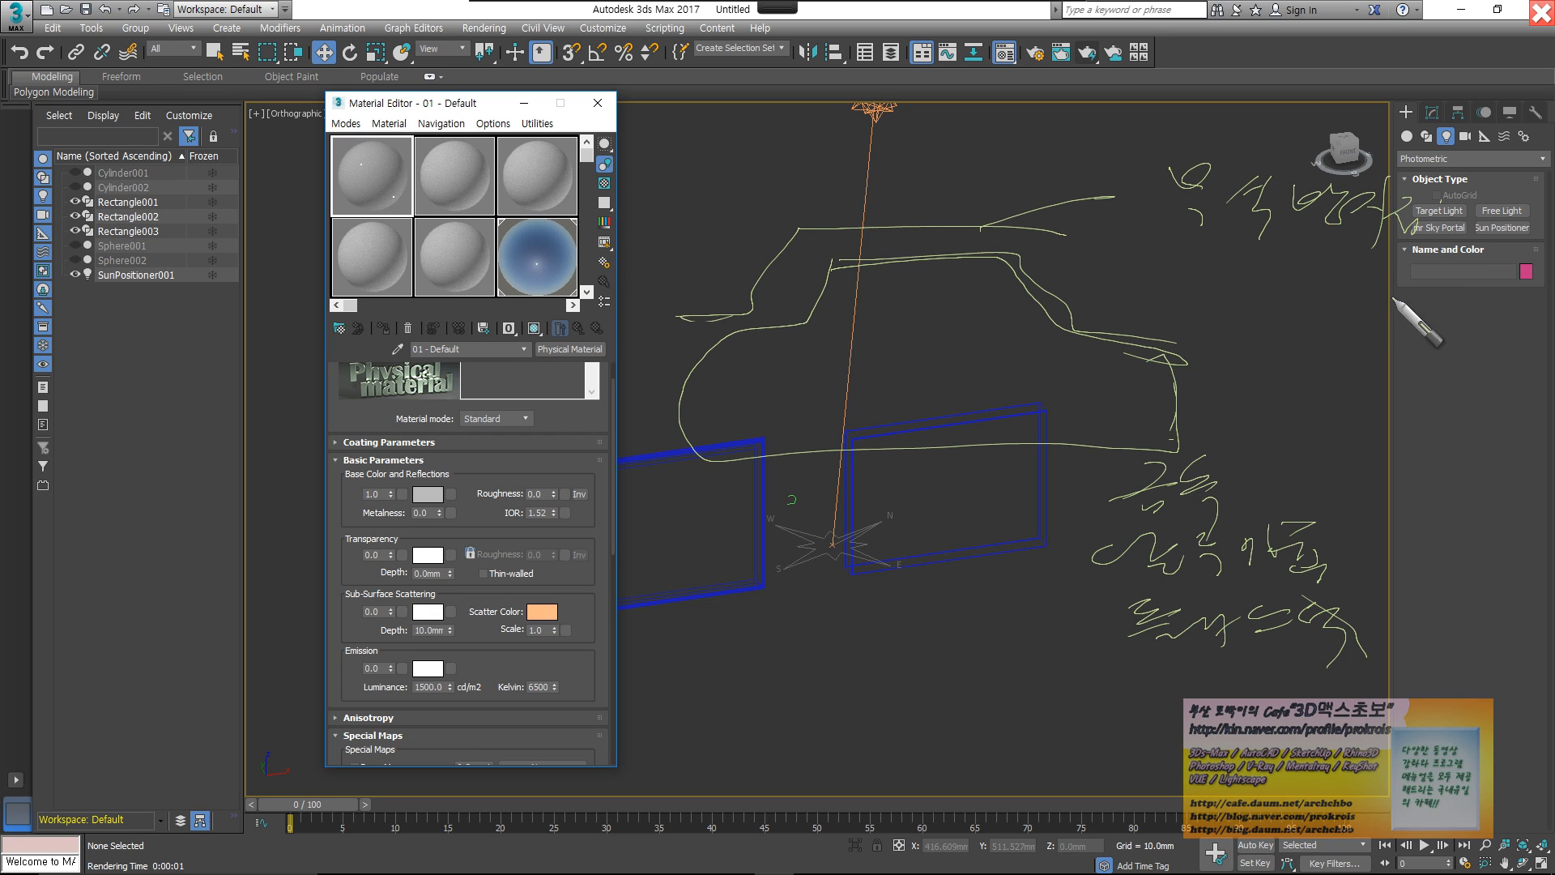
{"action": "mouse_move", "coordinate": [1189, 260]}
{"action": "left_mouse_down"}
{"action": "mouse_move", "coordinate": [1187, 274]}
{"action": "mouse_move", "coordinate": [1354, 280]}
{"action": "left_mouse_up"}
{"action": "left_click_drag", "start_coordinate": [1195, 212], "coordinate": [1170, 274]}
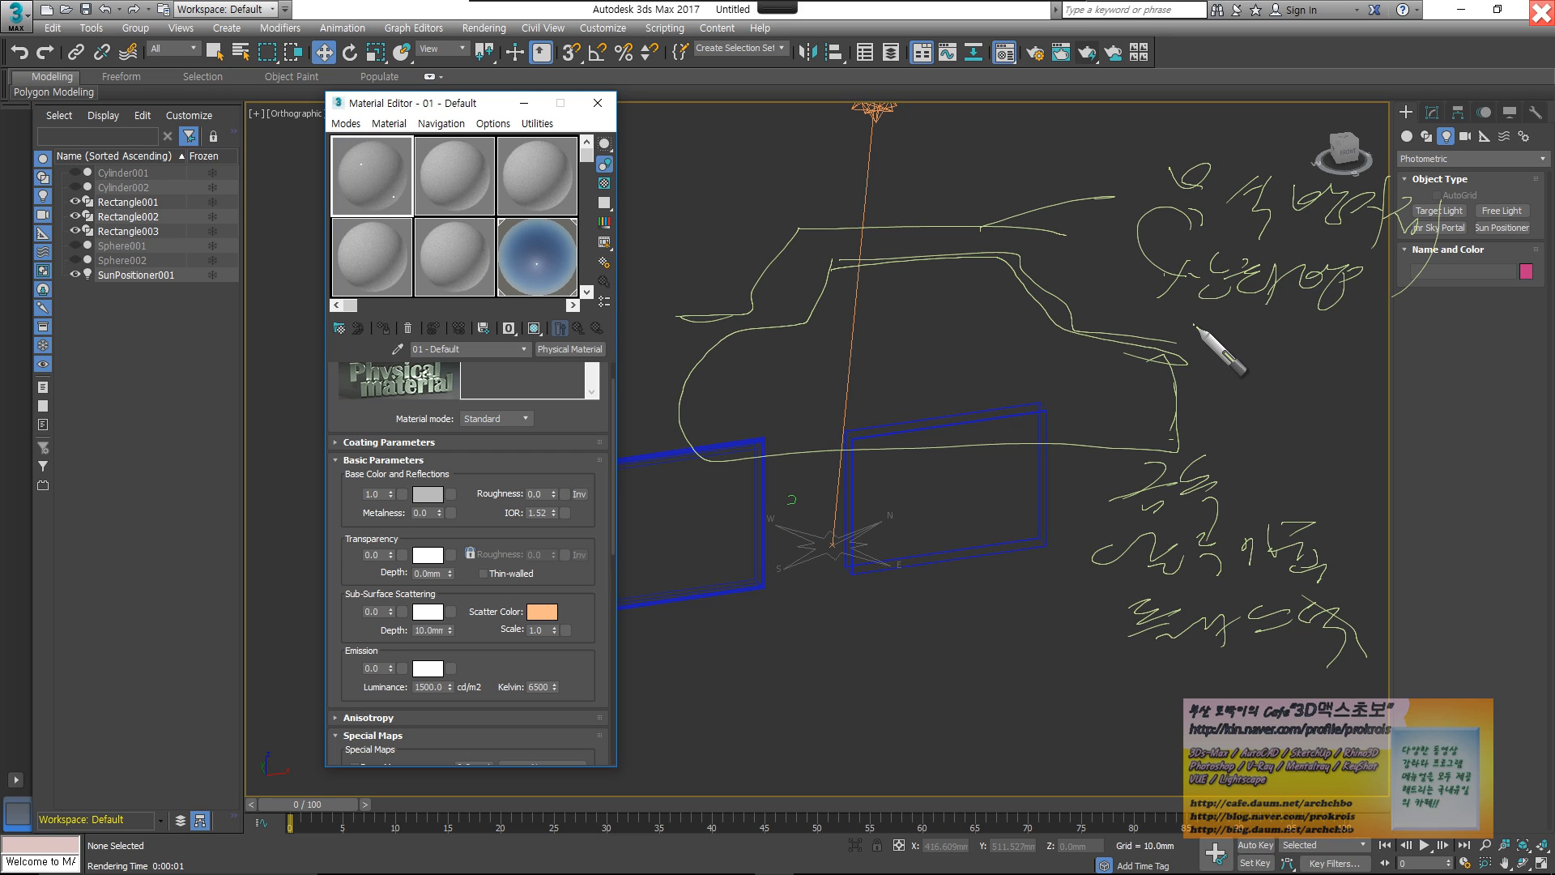
{"action": "mouse_move", "coordinate": [1194, 325]}
{"action": "left_mouse_down"}
{"action": "mouse_move", "coordinate": [1231, 328]}
{"action": "mouse_move", "coordinate": [1239, 364]}
{"action": "mouse_move", "coordinate": [1301, 347]}
{"action": "mouse_move", "coordinate": [1337, 375]}
{"action": "mouse_move", "coordinate": [1346, 336]}
{"action": "mouse_move", "coordinate": [1393, 320]}
{"action": "mouse_move", "coordinate": [1245, 418]}
{"action": "mouse_move", "coordinate": [1388, 434]}
{"action": "left_mouse_up"}
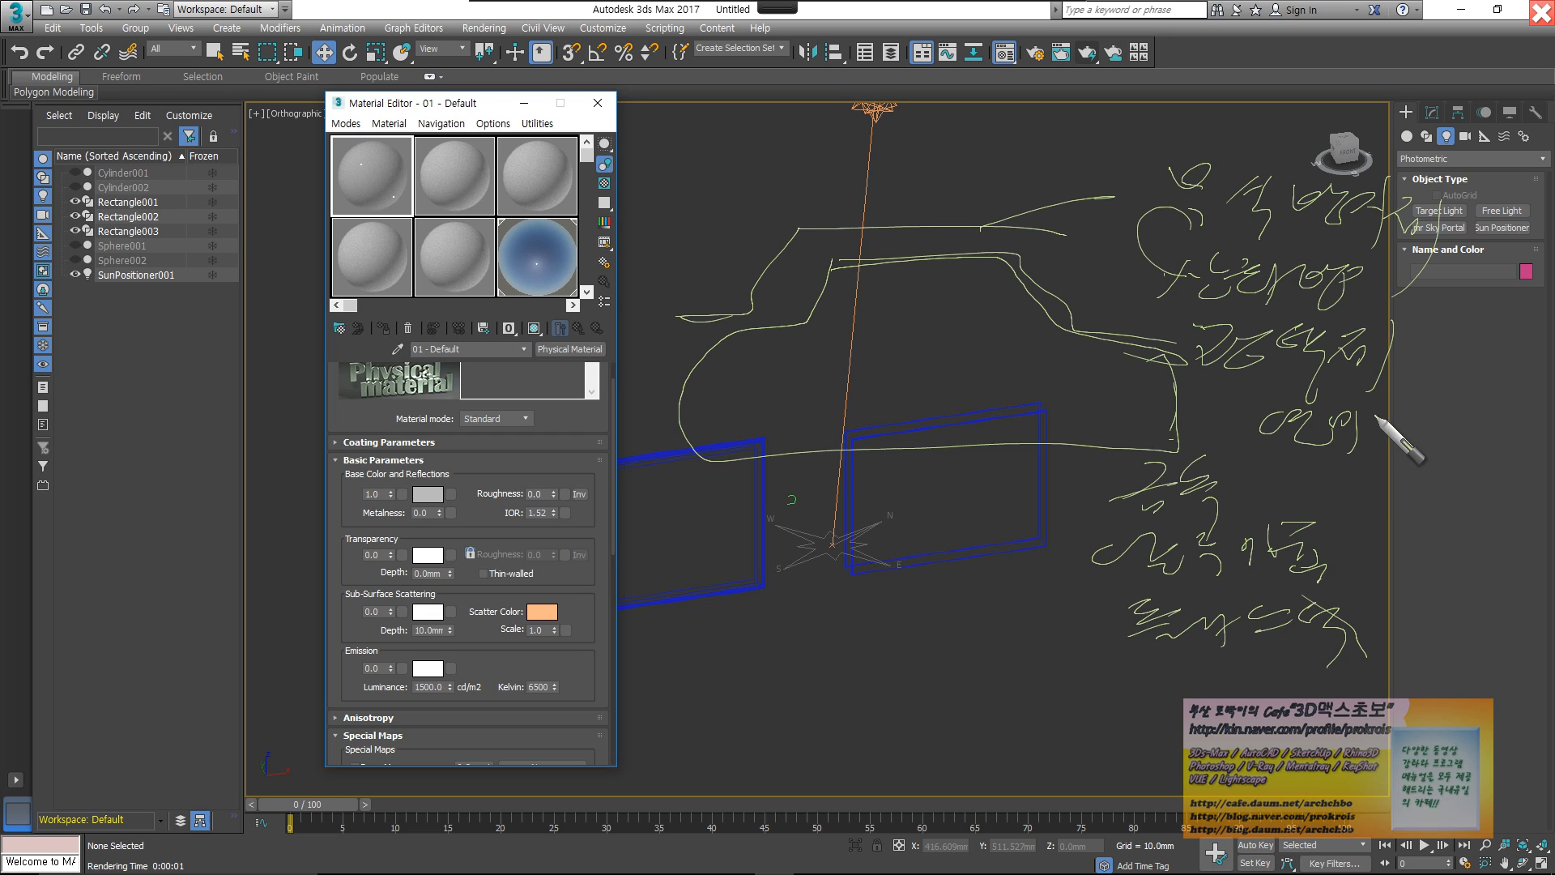
{"action": "mouse_move", "coordinate": [925, 242]}
{"action": "left_mouse_down"}
{"action": "mouse_move", "coordinate": [817, 264]}
{"action": "mouse_move", "coordinate": [689, 354]}
{"action": "mouse_move", "coordinate": [713, 400]}
{"action": "left_mouse_up"}
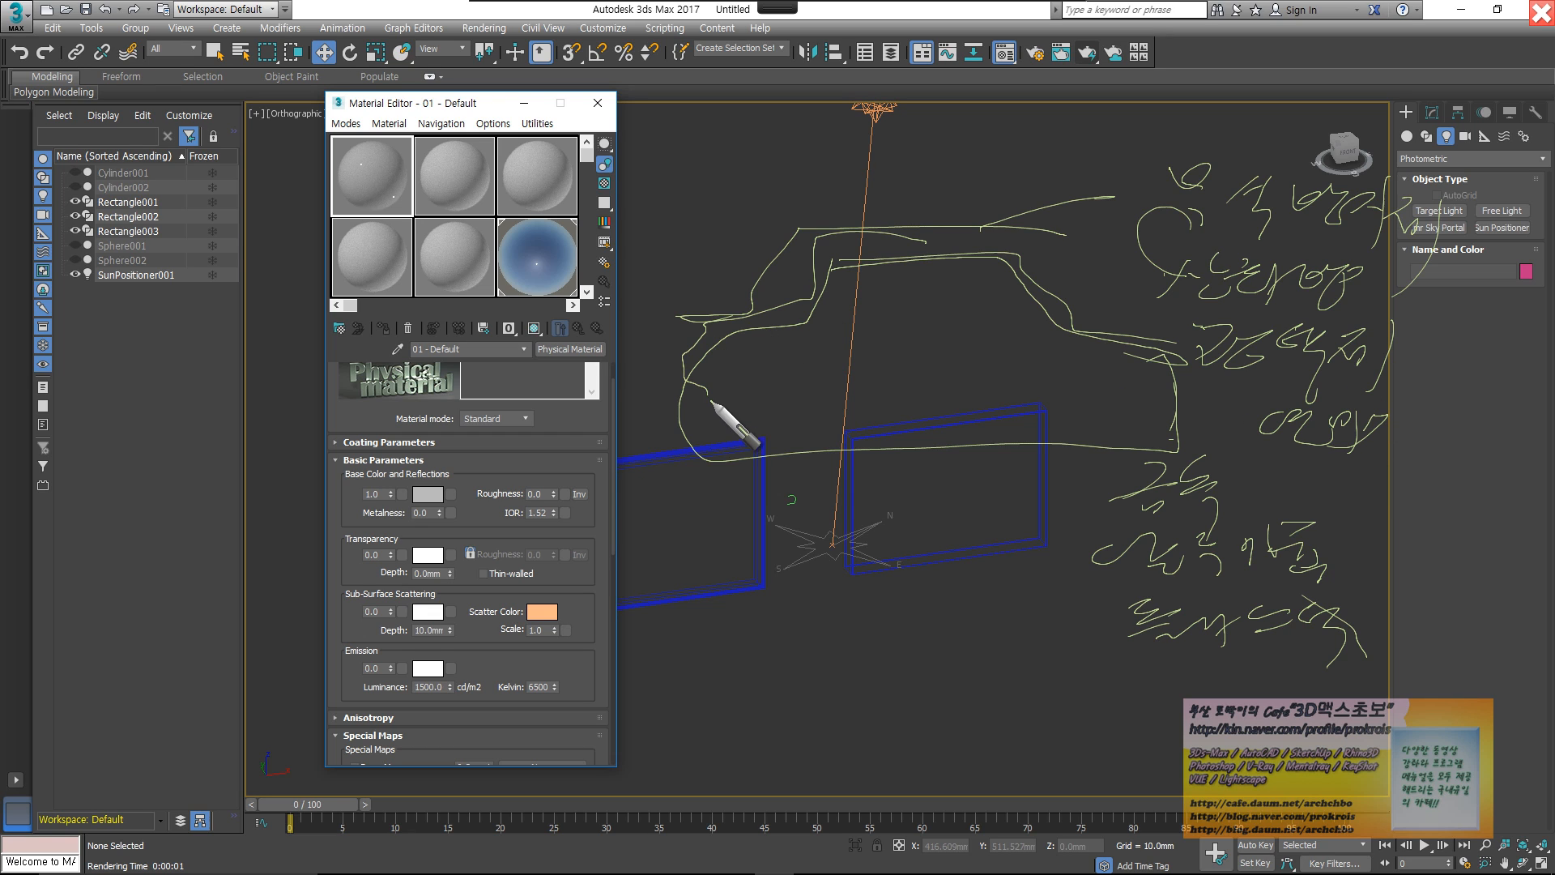
{"action": "mouse_move", "coordinate": [763, 232]}
{"action": "left_mouse_down"}
{"action": "mouse_move", "coordinate": [897, 153]}
{"action": "mouse_move", "coordinate": [982, 163]}
{"action": "mouse_move", "coordinate": [1000, 186]}
{"action": "left_mouse_up"}
- Circle the Physical Material banner, the Sub-Surface Scattering settings and the basic parameters with the annotation pen, and leave annotation mode
{"action": "left_click_drag", "start_coordinate": [458, 387], "coordinate": [444, 422]}
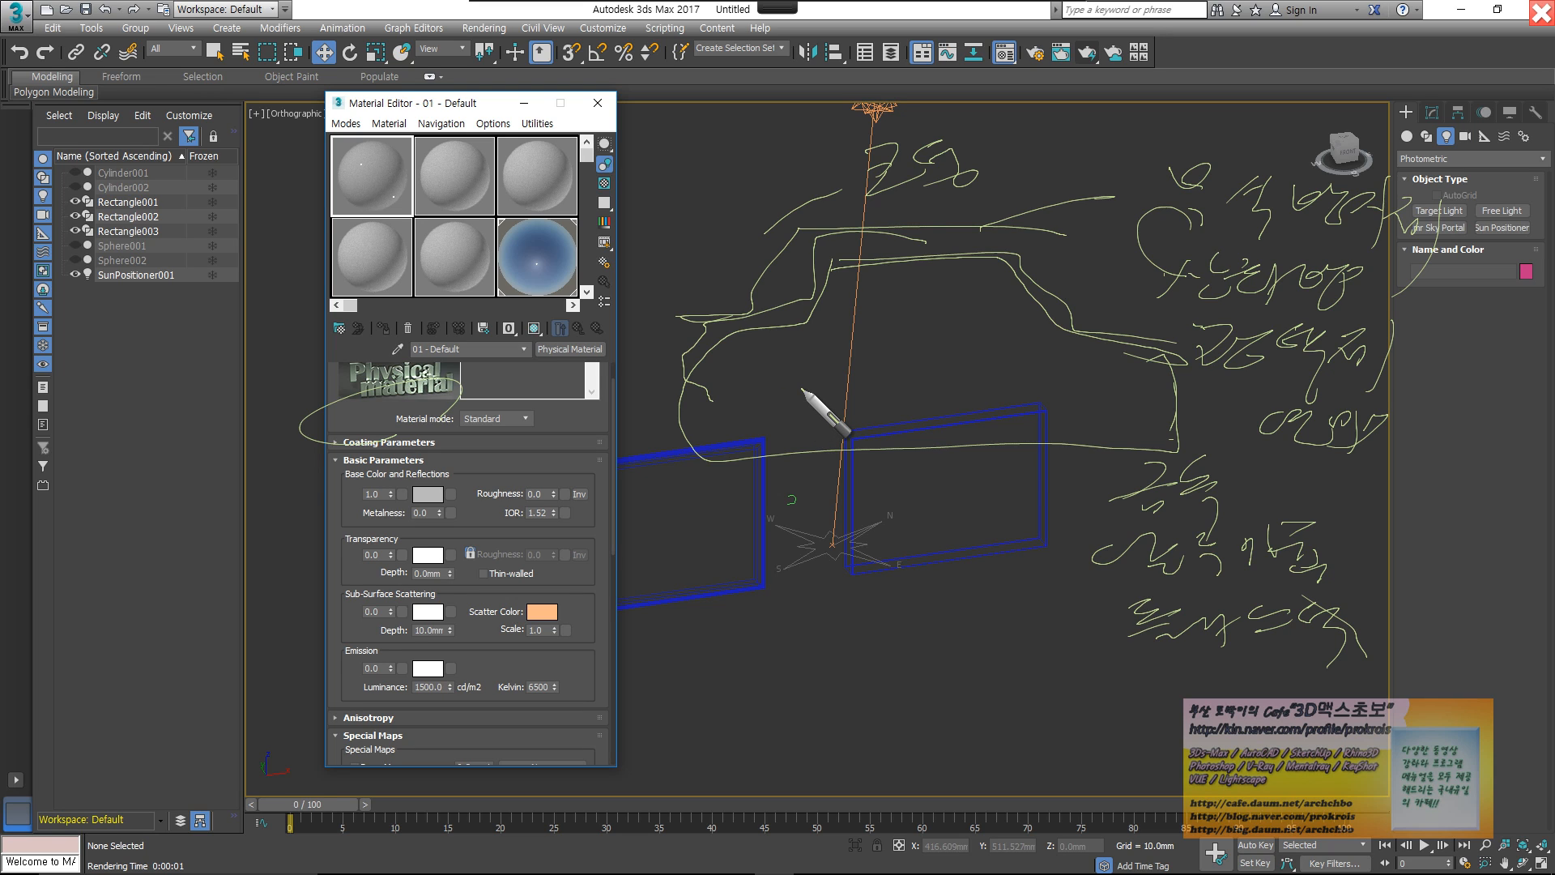
{"action": "left_click_drag", "start_coordinate": [394, 418], "coordinate": [463, 401]}
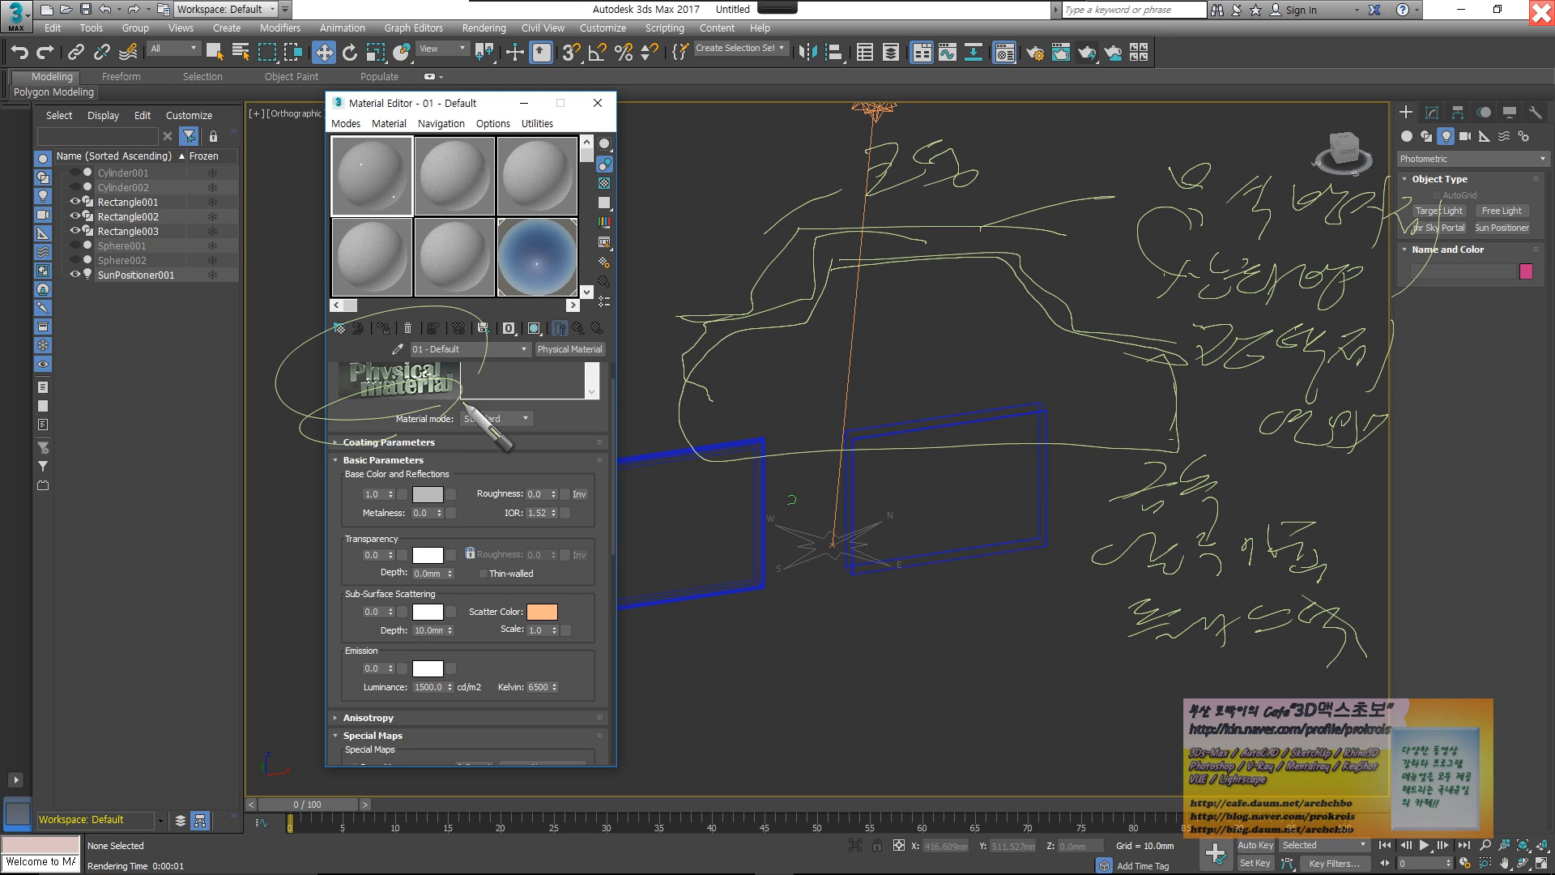
{"action": "mouse_move", "coordinate": [308, 441]}
{"action": "left_mouse_down"}
{"action": "mouse_move", "coordinate": [374, 416]}
{"action": "mouse_move", "coordinate": [430, 437]}
{"action": "left_mouse_up"}
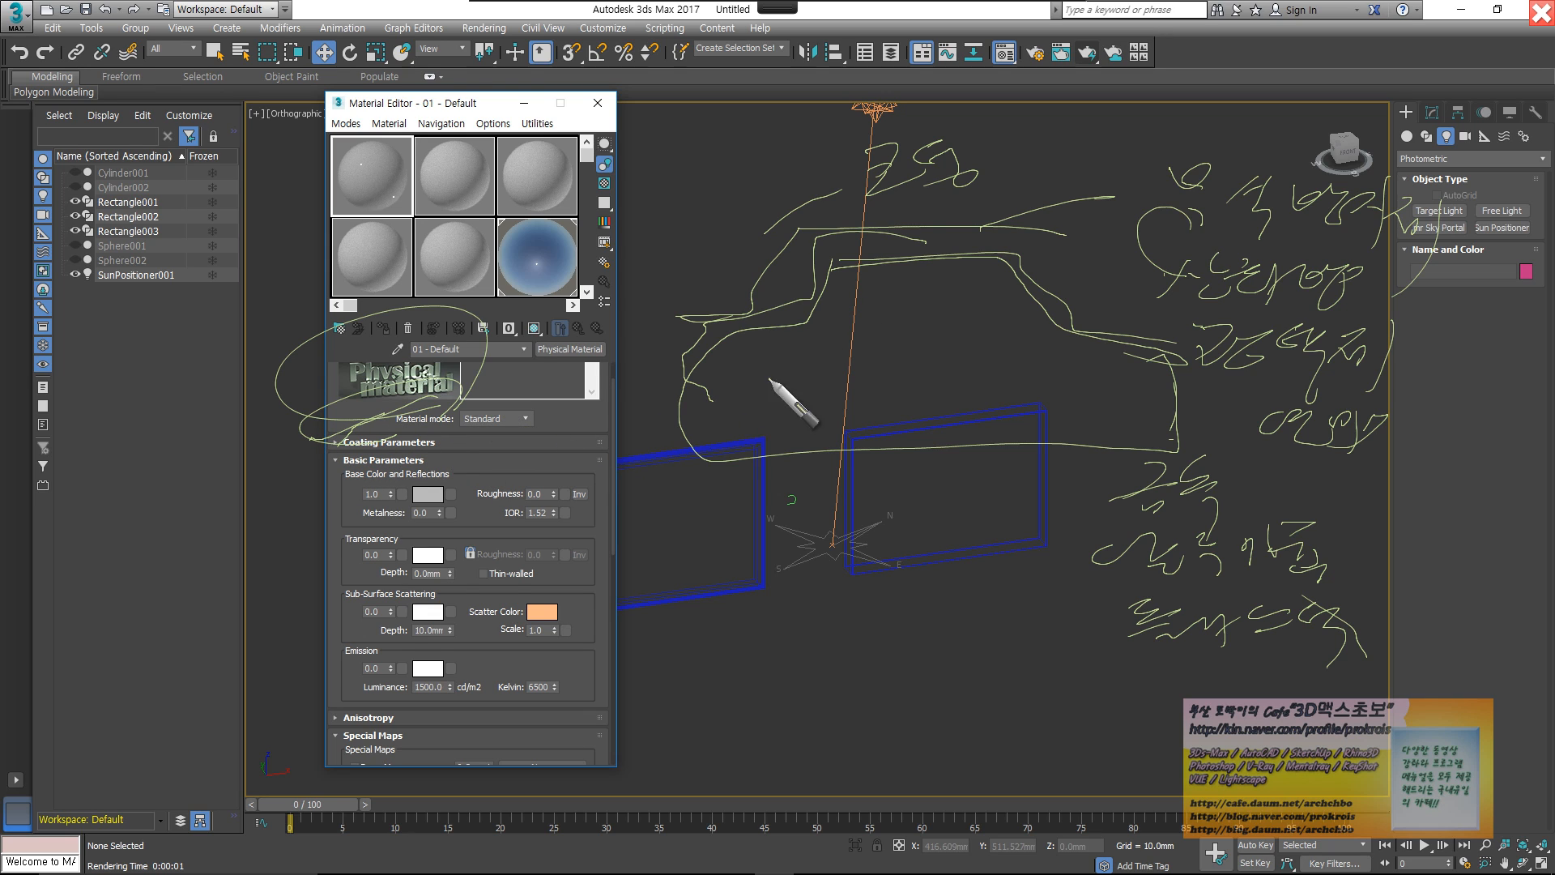
{"action": "left_click_drag", "start_coordinate": [391, 653], "coordinate": [404, 648]}
{"action": "mouse_move", "coordinate": [464, 601]}
{"action": "left_mouse_down"}
{"action": "mouse_move", "coordinate": [397, 617]}
{"action": "mouse_move", "coordinate": [572, 559]}
{"action": "mouse_move", "coordinate": [317, 455]}
{"action": "mouse_move", "coordinate": [671, 635]}
{"action": "left_mouse_up"}
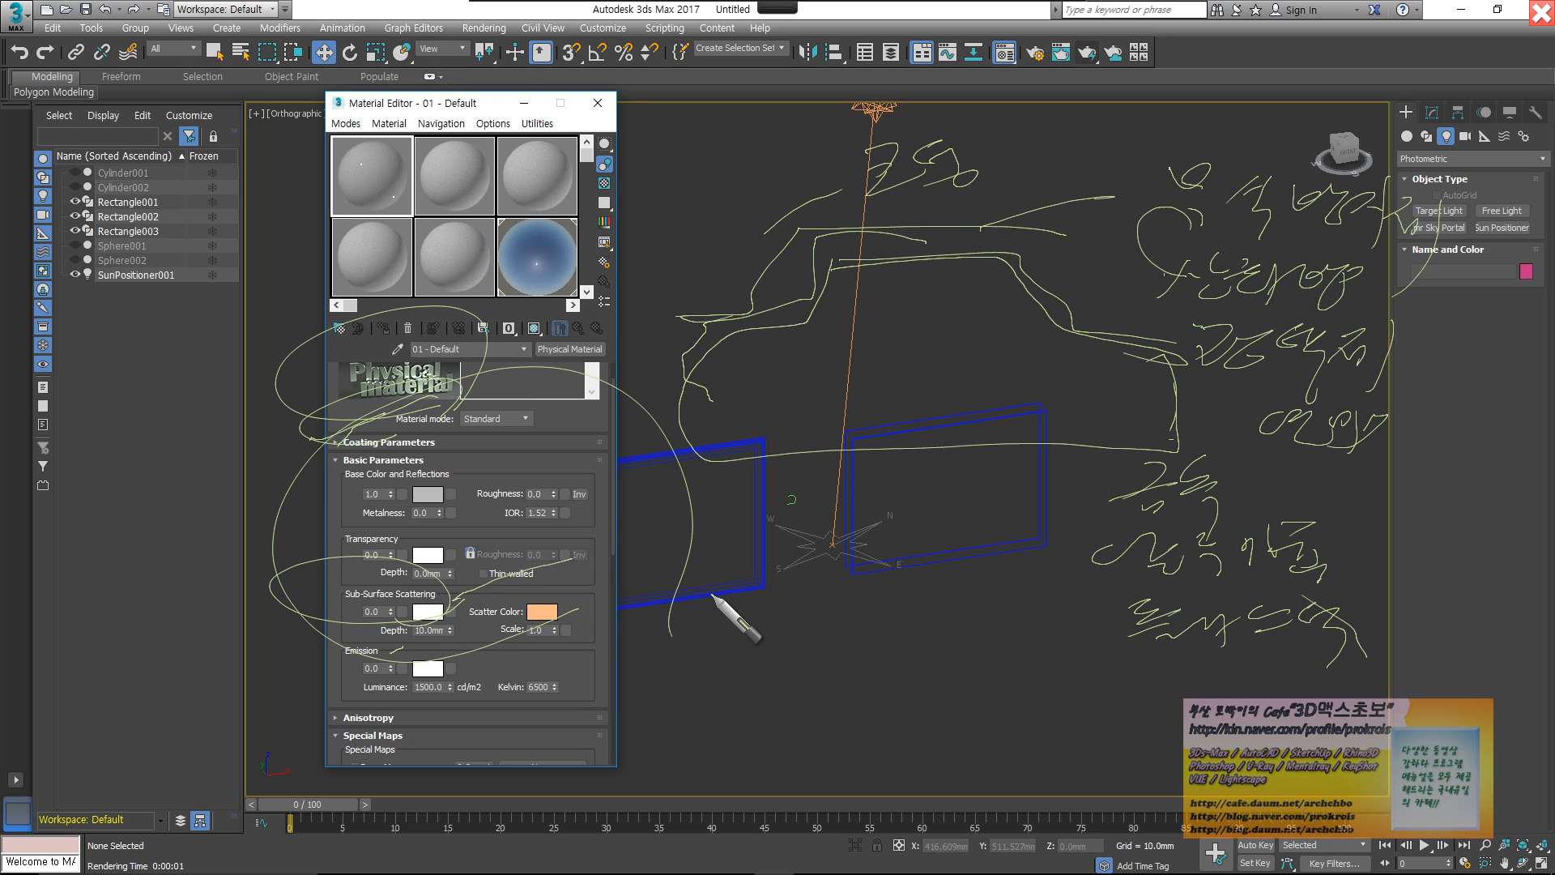
{"action": "mouse_move", "coordinate": [710, 6]}
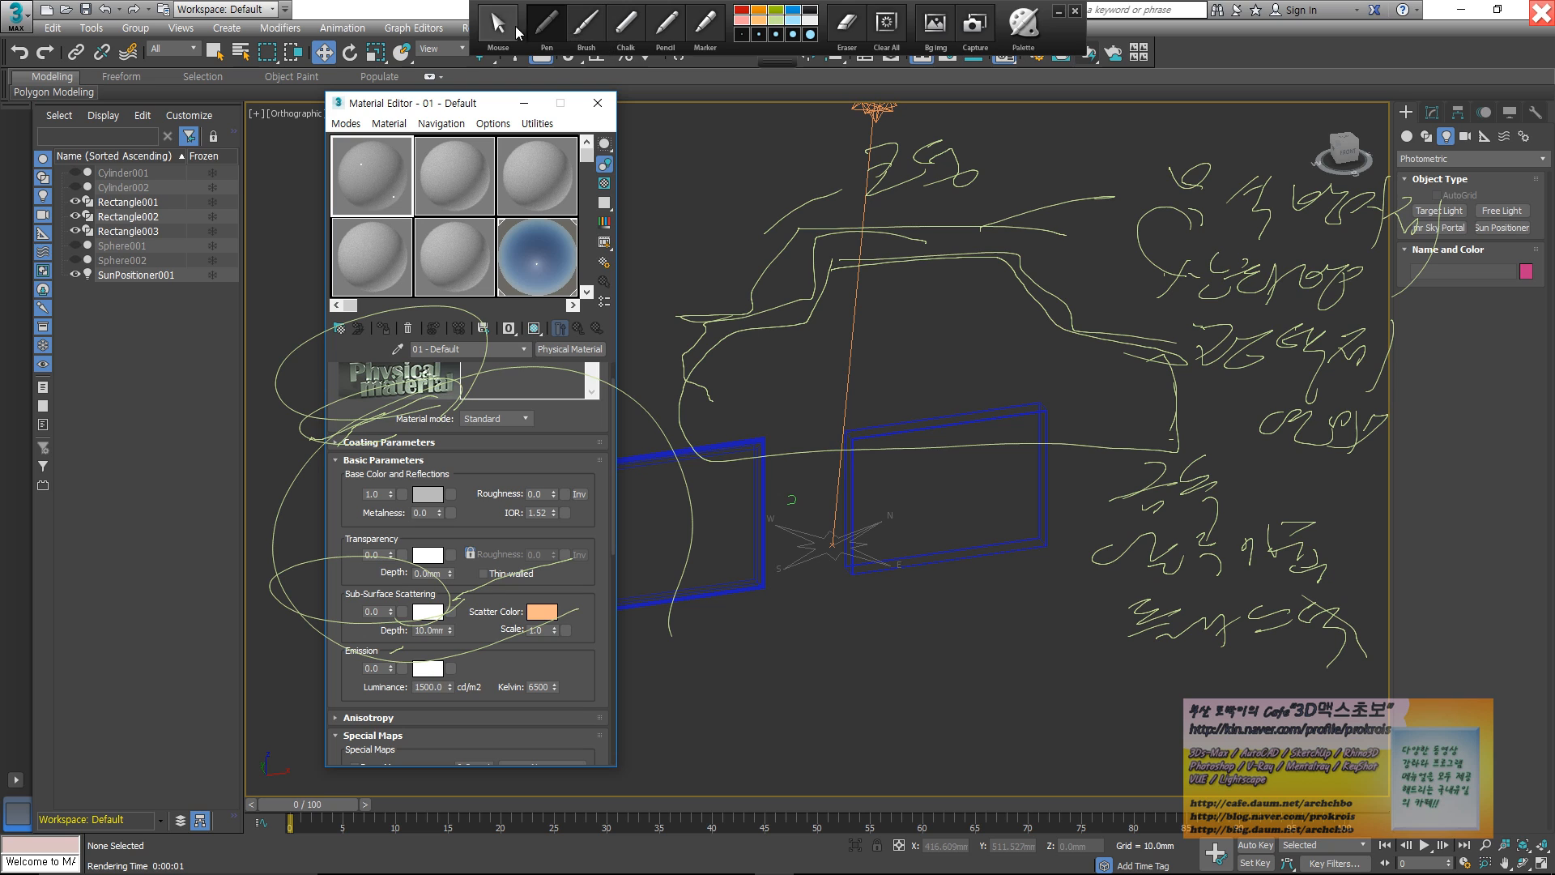
{"action": "left_click", "coordinate": [516, 29]}
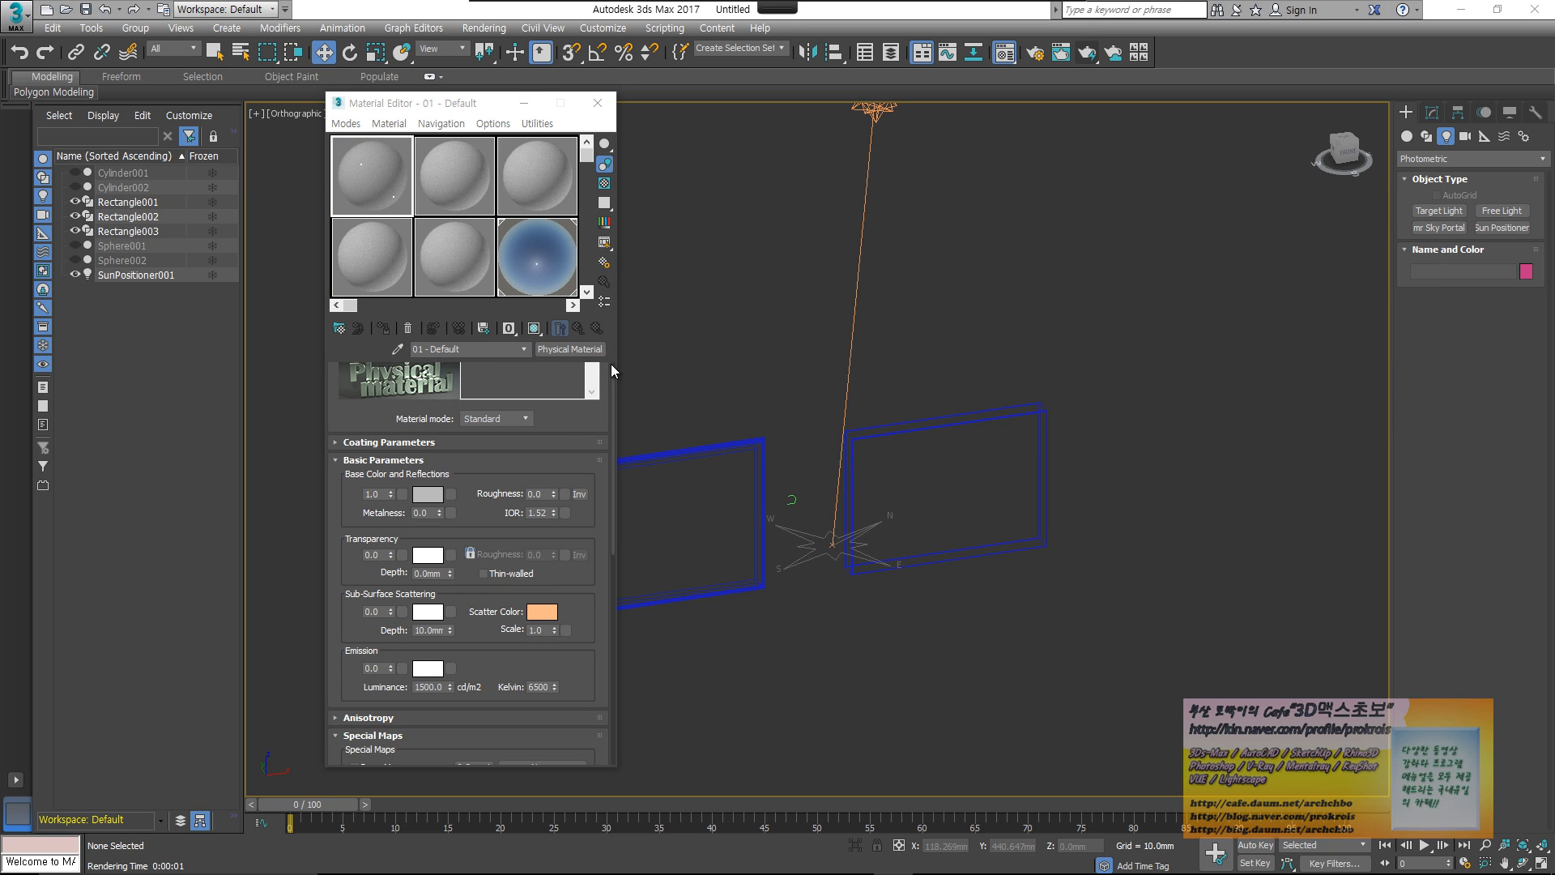
- Look over the ColorMap, ShapeMap, TextMap and MultiTile entries among the base color's available maps, and close the Material Editor without assigning one
{"action": "left_click", "coordinate": [451, 494]}
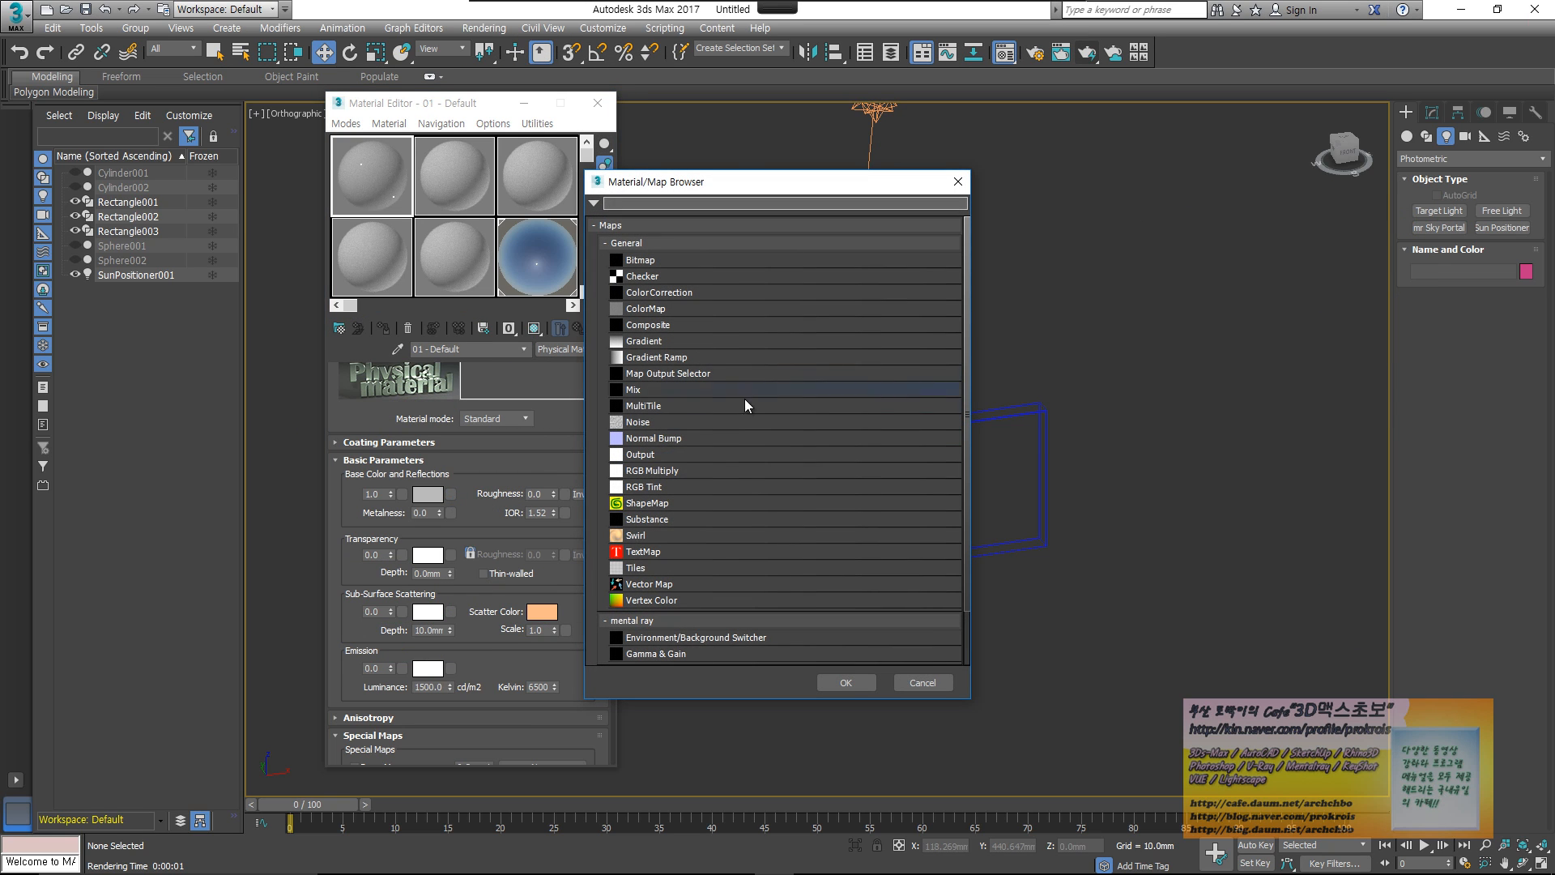
{"action": "left_click", "coordinate": [691, 310]}
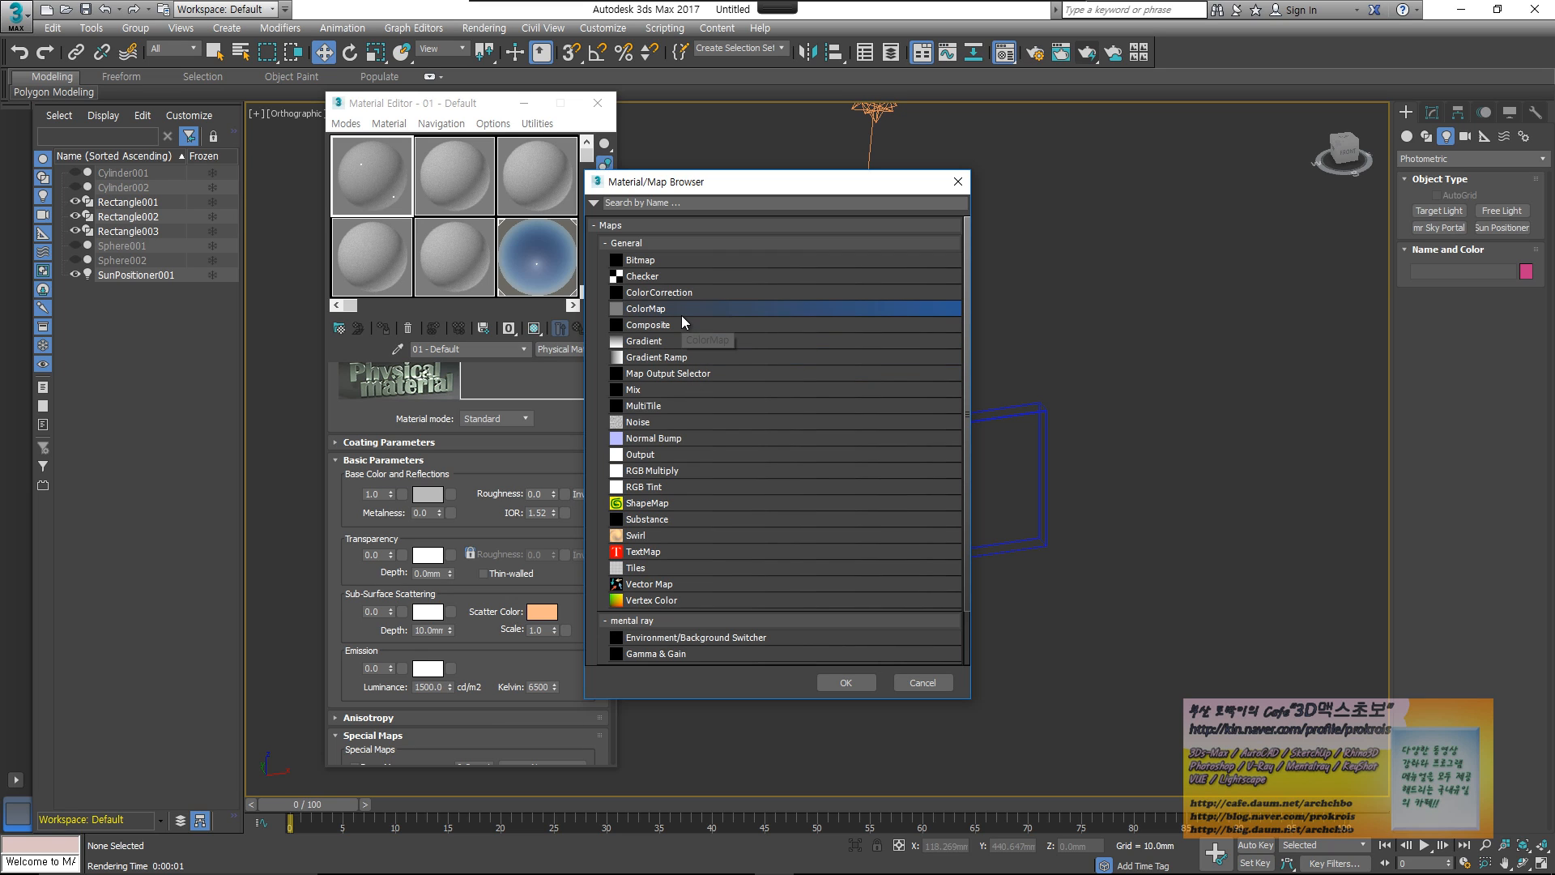
{"action": "left_click", "coordinate": [677, 503]}
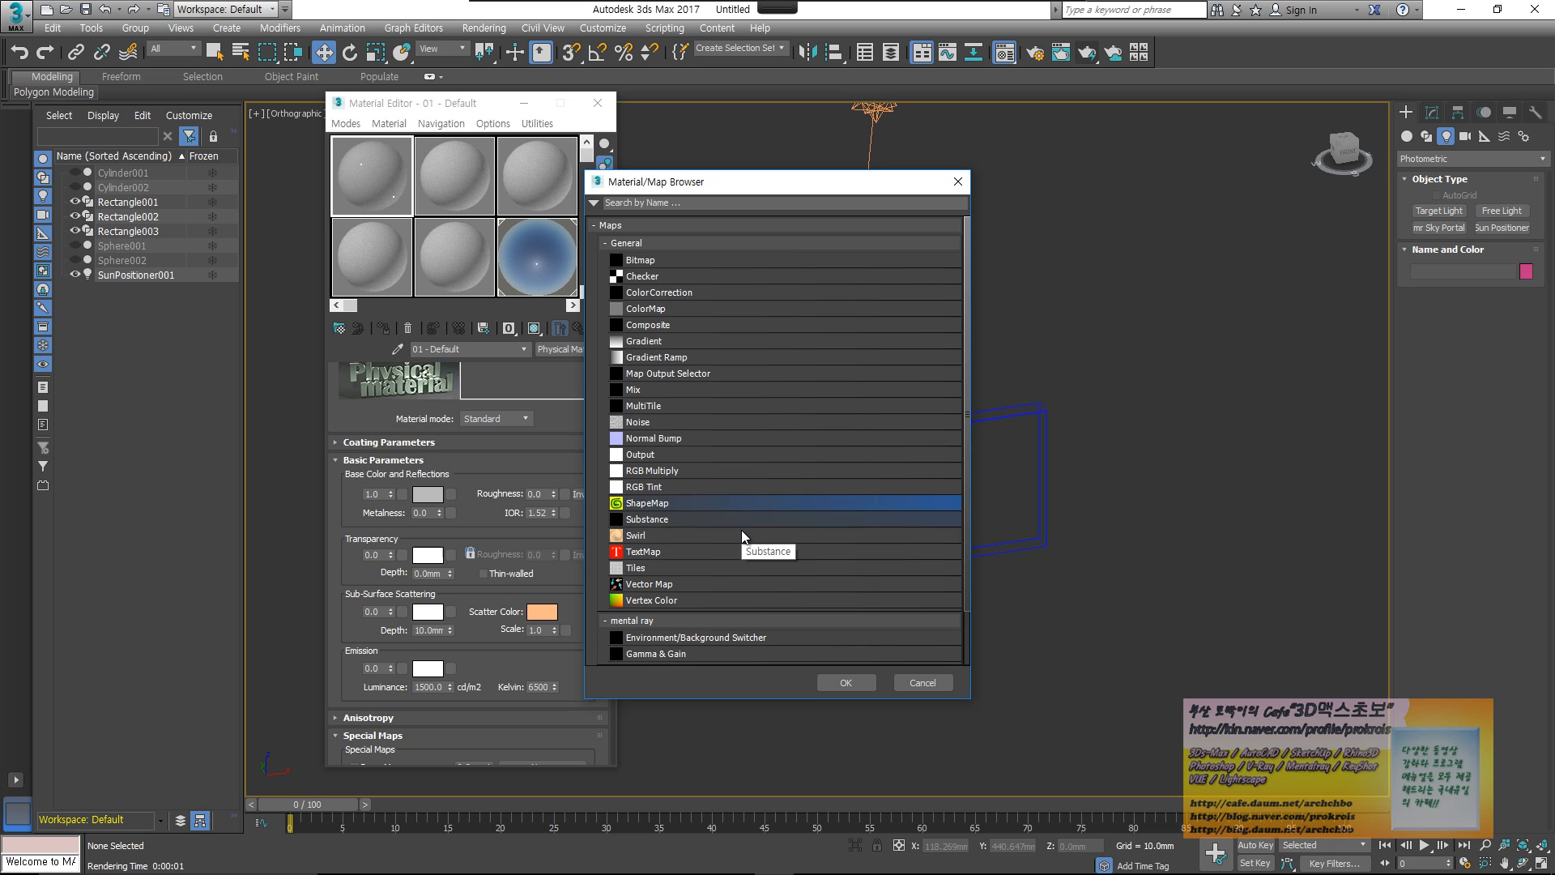
{"action": "left_click", "coordinate": [671, 551]}
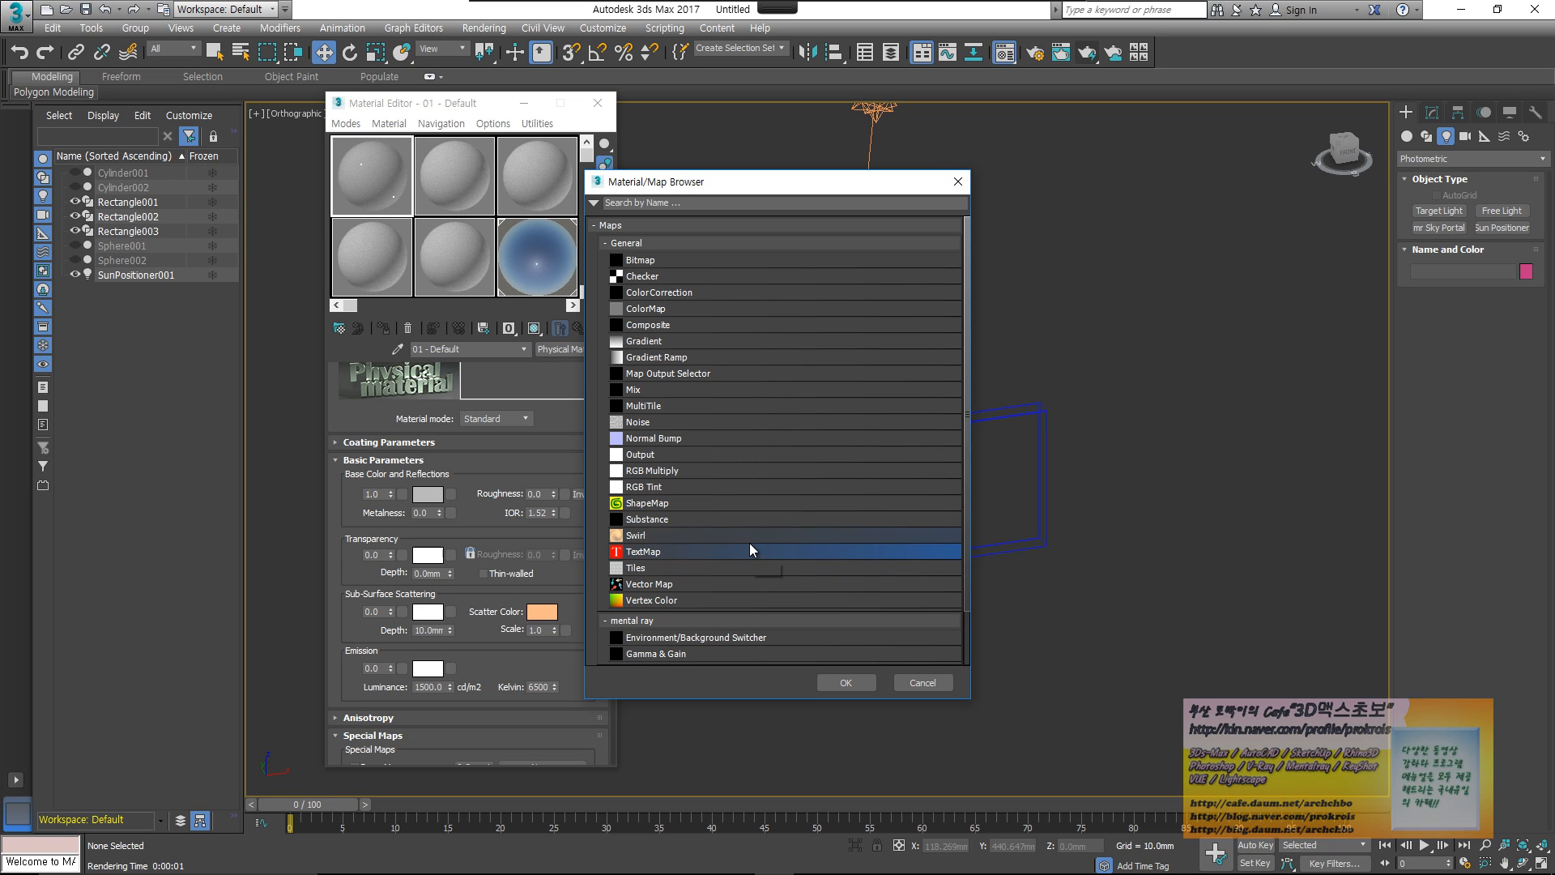
{"action": "scroll", "coordinate": [731, 503], "scroll_direction": "down", "scroll_amount": 2}
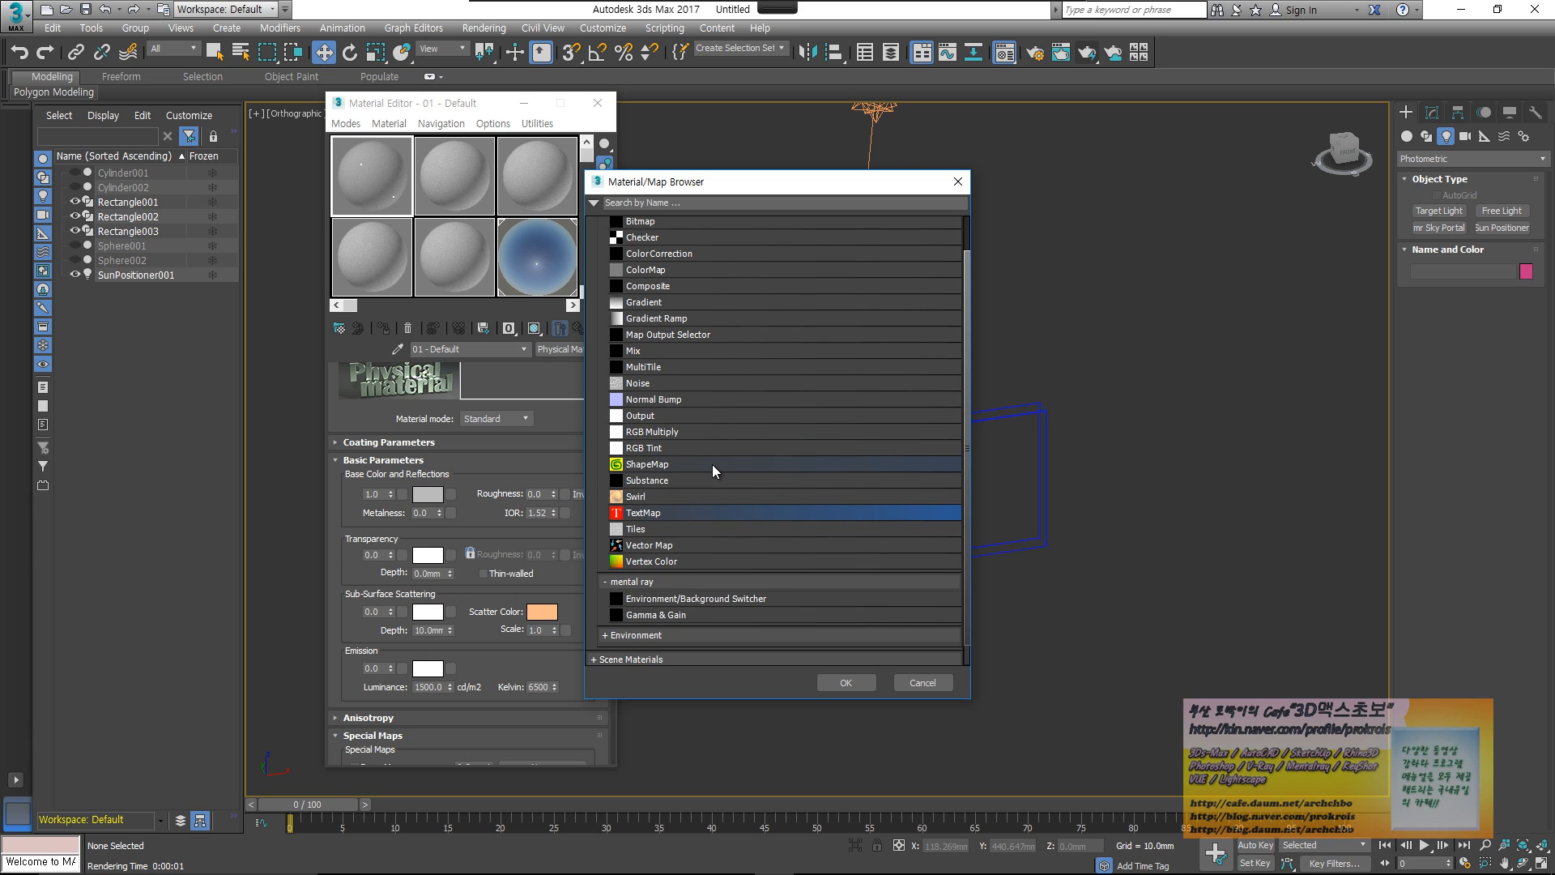
{"action": "left_click", "coordinate": [676, 367]}
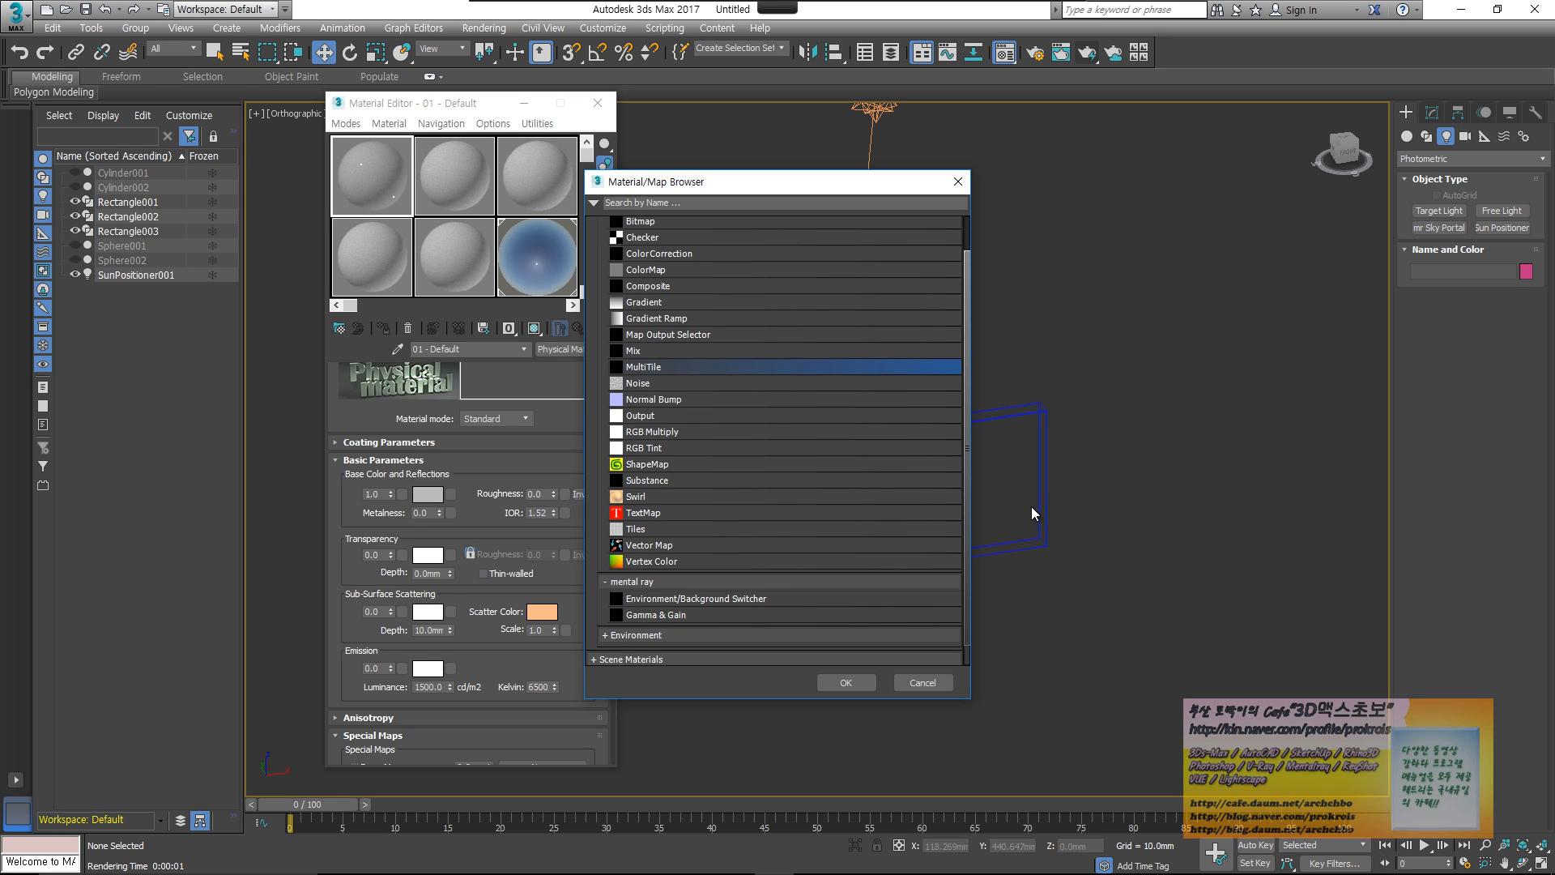
{"action": "left_click", "coordinate": [717, 513]}
{"action": "left_click", "coordinate": [958, 182]}
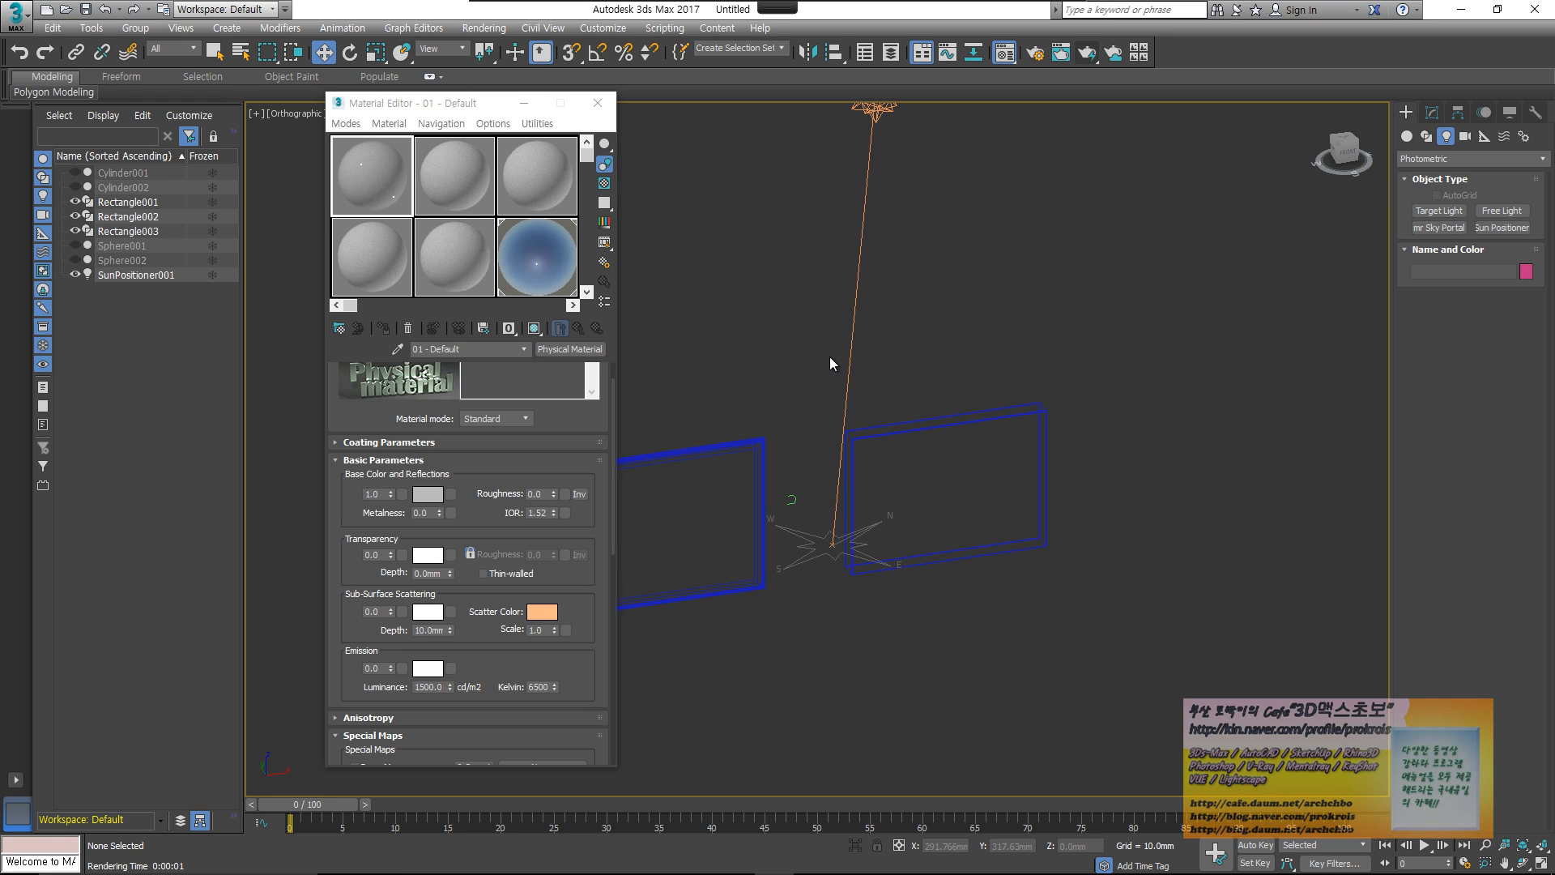
{"action": "key", "text": "m"}
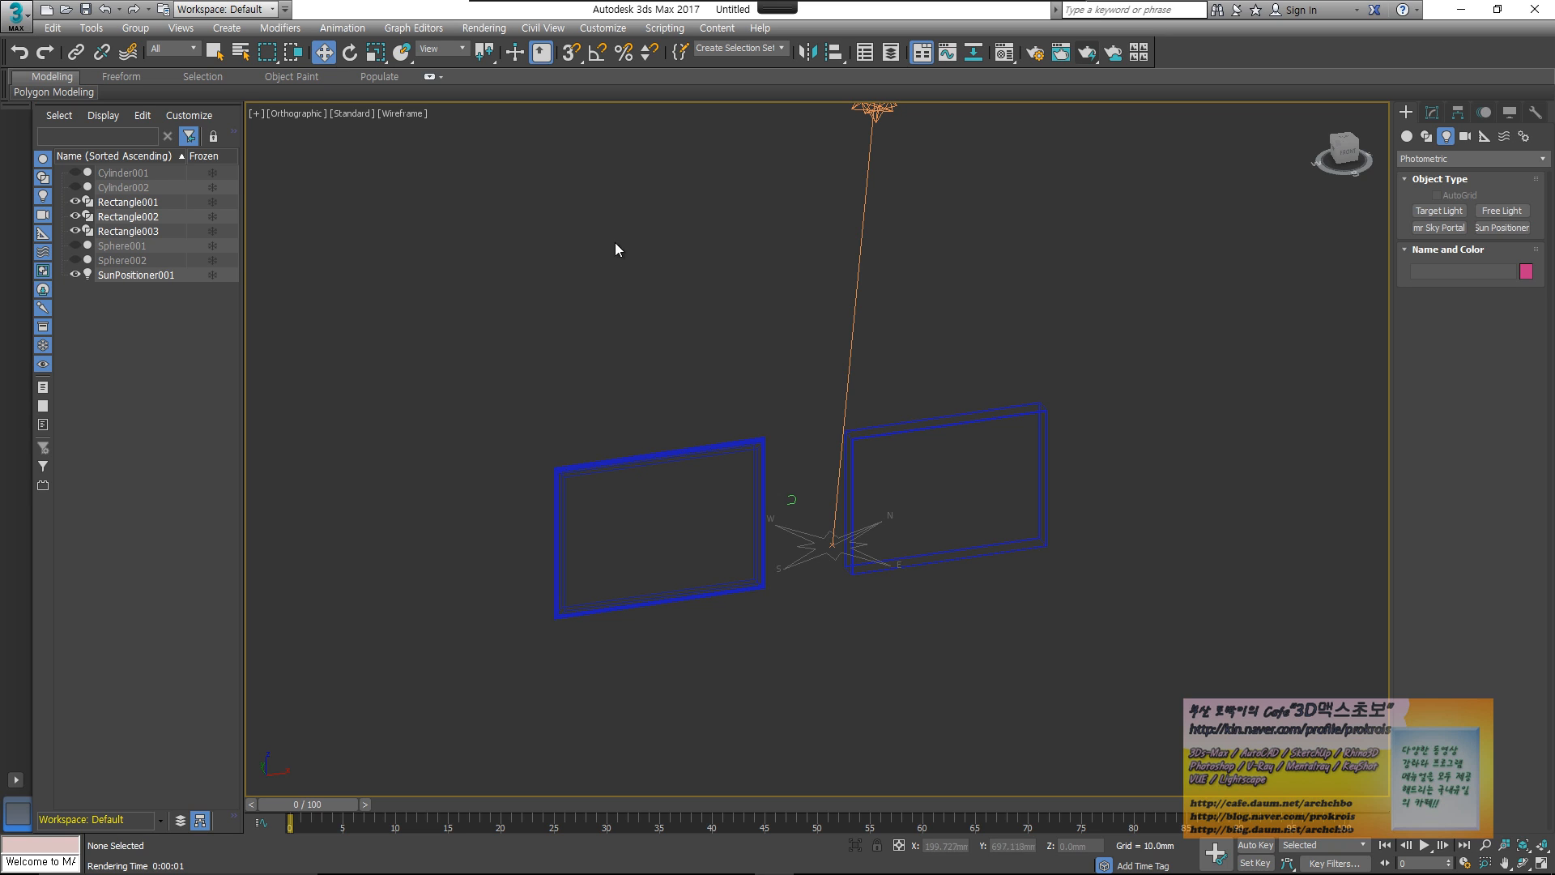
- Handwrite summary item 1 about the interface change and HDPI support over the viewport with the annotation pen, circling the HDPI note
{"action": "middle_click_drag", "start_coordinate": [618, 247], "coordinate": [990, 345]}
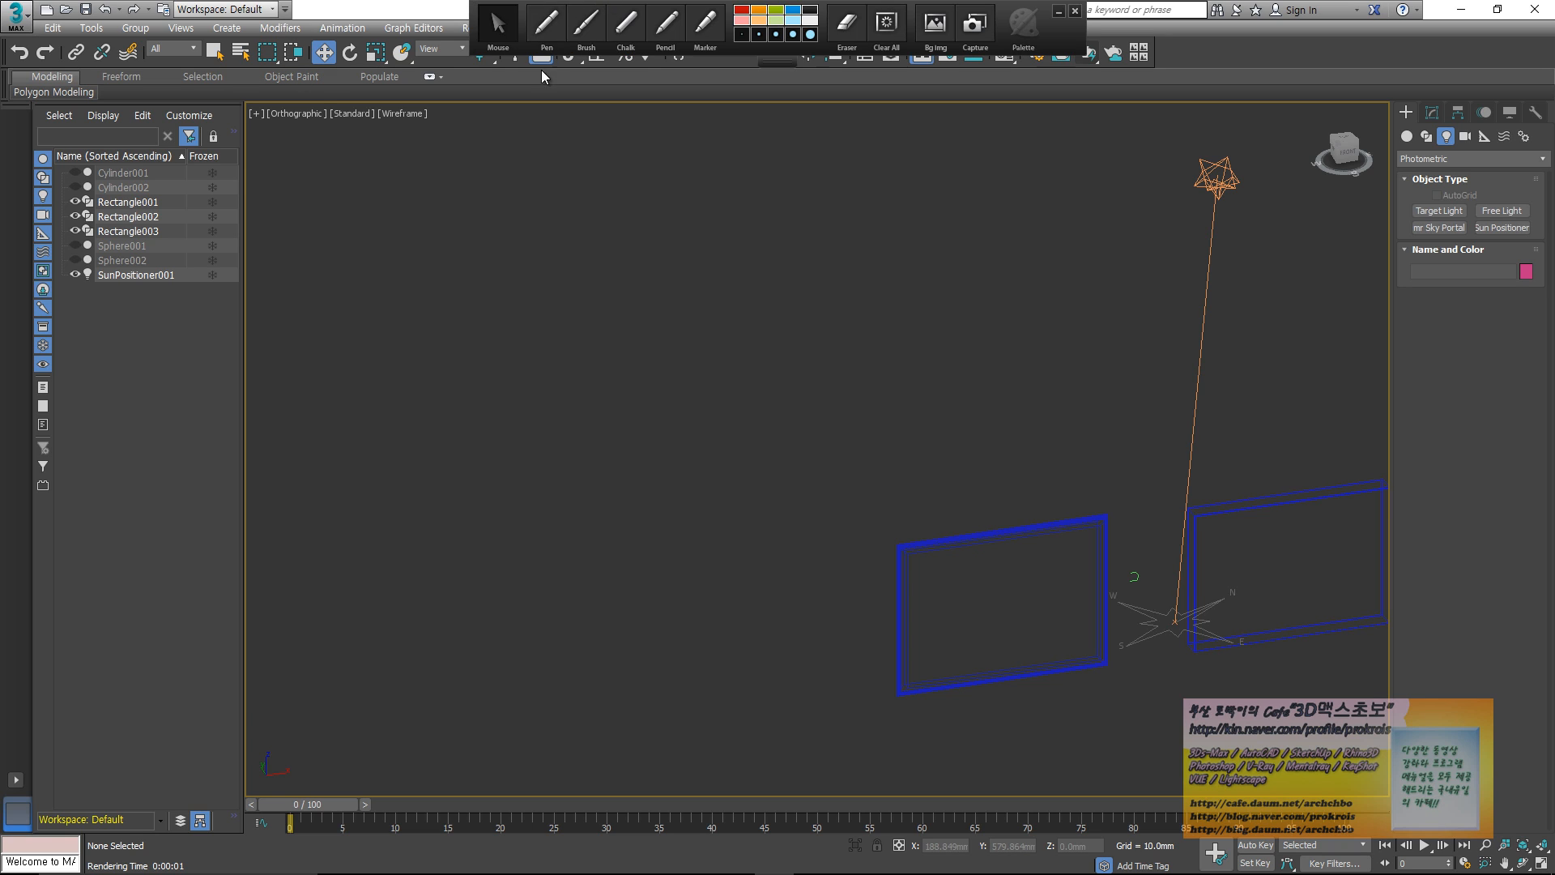
{"action": "mouse_move", "coordinate": [553, 7]}
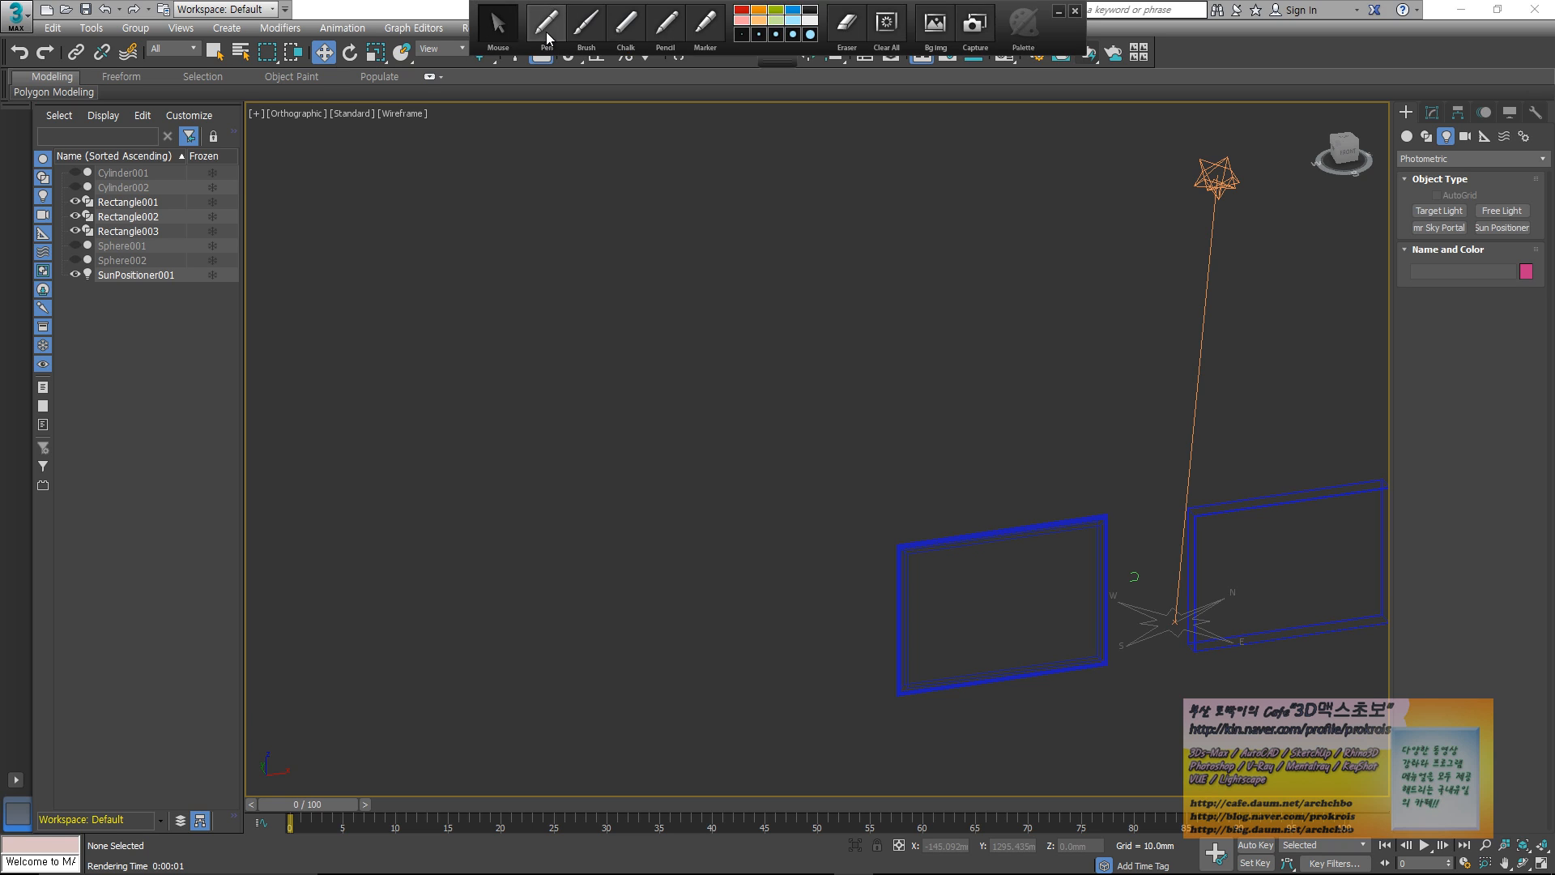
{"action": "left_click", "coordinate": [547, 38]}
{"action": "mouse_move", "coordinate": [342, 168]}
{"action": "left_mouse_down"}
{"action": "mouse_move", "coordinate": [329, 212]}
{"action": "mouse_move", "coordinate": [383, 197]}
{"action": "left_mouse_up"}
{"action": "mouse_move", "coordinate": [392, 169]}
{"action": "left_mouse_down"}
{"action": "mouse_move", "coordinate": [465, 216]}
{"action": "mouse_move", "coordinate": [514, 172]}
{"action": "mouse_move", "coordinate": [532, 191]}
{"action": "mouse_move", "coordinate": [622, 185]}
{"action": "mouse_move", "coordinate": [647, 217]}
{"action": "left_mouse_up"}
{"action": "left_click_drag", "start_coordinate": [658, 186], "coordinate": [711, 175]}
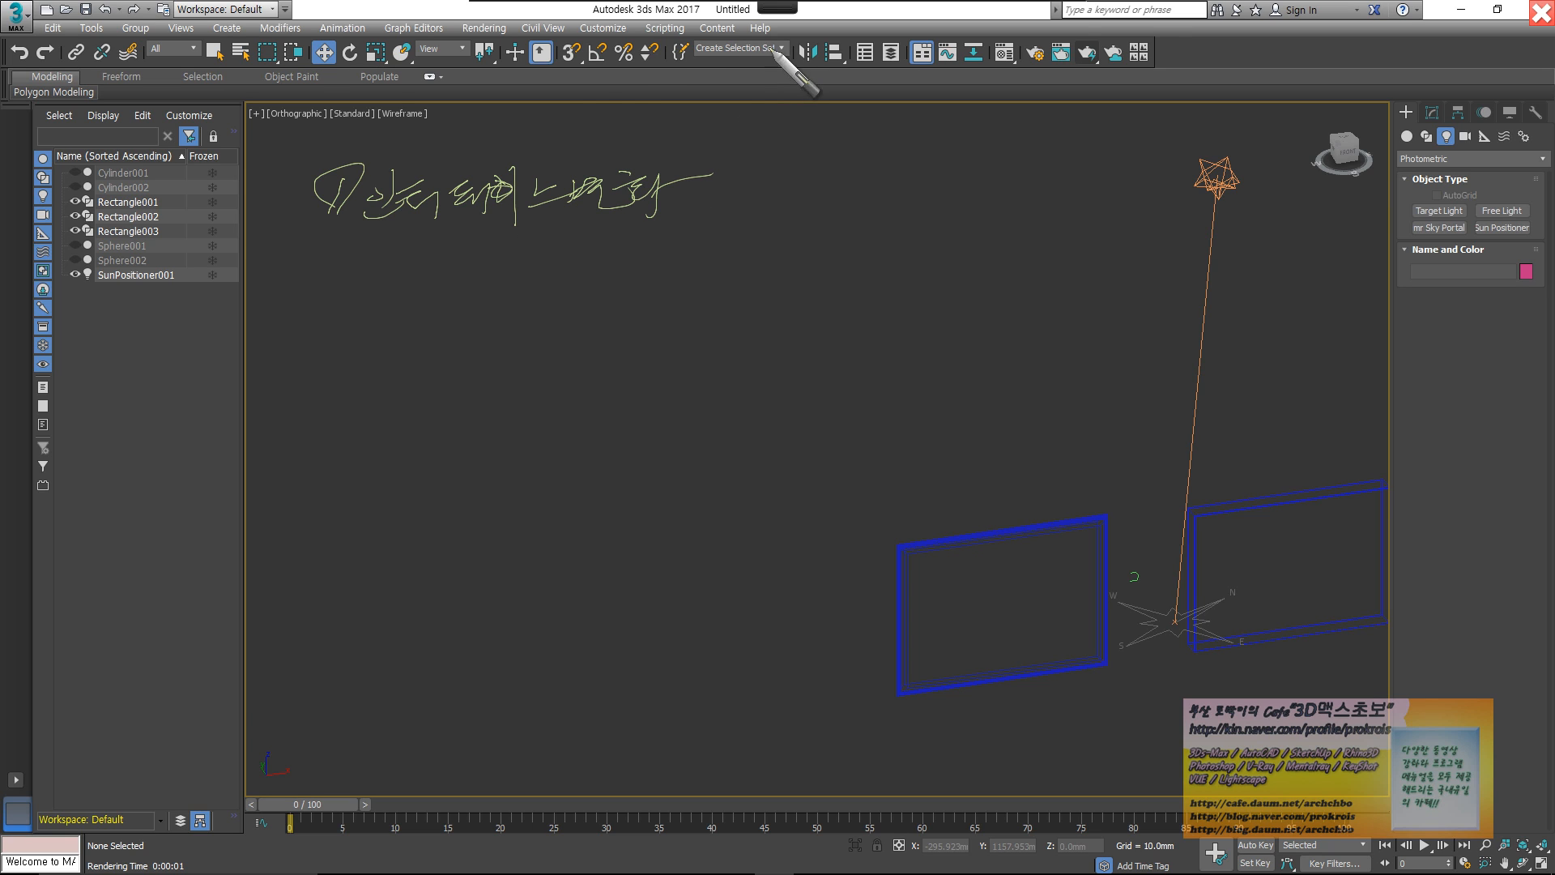
{"action": "left_click_drag", "start_coordinate": [766, 47], "coordinate": [535, 2]}
{"action": "mouse_move", "coordinate": [704, 182]}
{"action": "left_mouse_down"}
{"action": "mouse_move", "coordinate": [796, 209]}
{"action": "mouse_move", "coordinate": [838, 192]}
{"action": "mouse_move", "coordinate": [1016, 217]}
{"action": "mouse_move", "coordinate": [1054, 204]}
{"action": "left_mouse_up"}
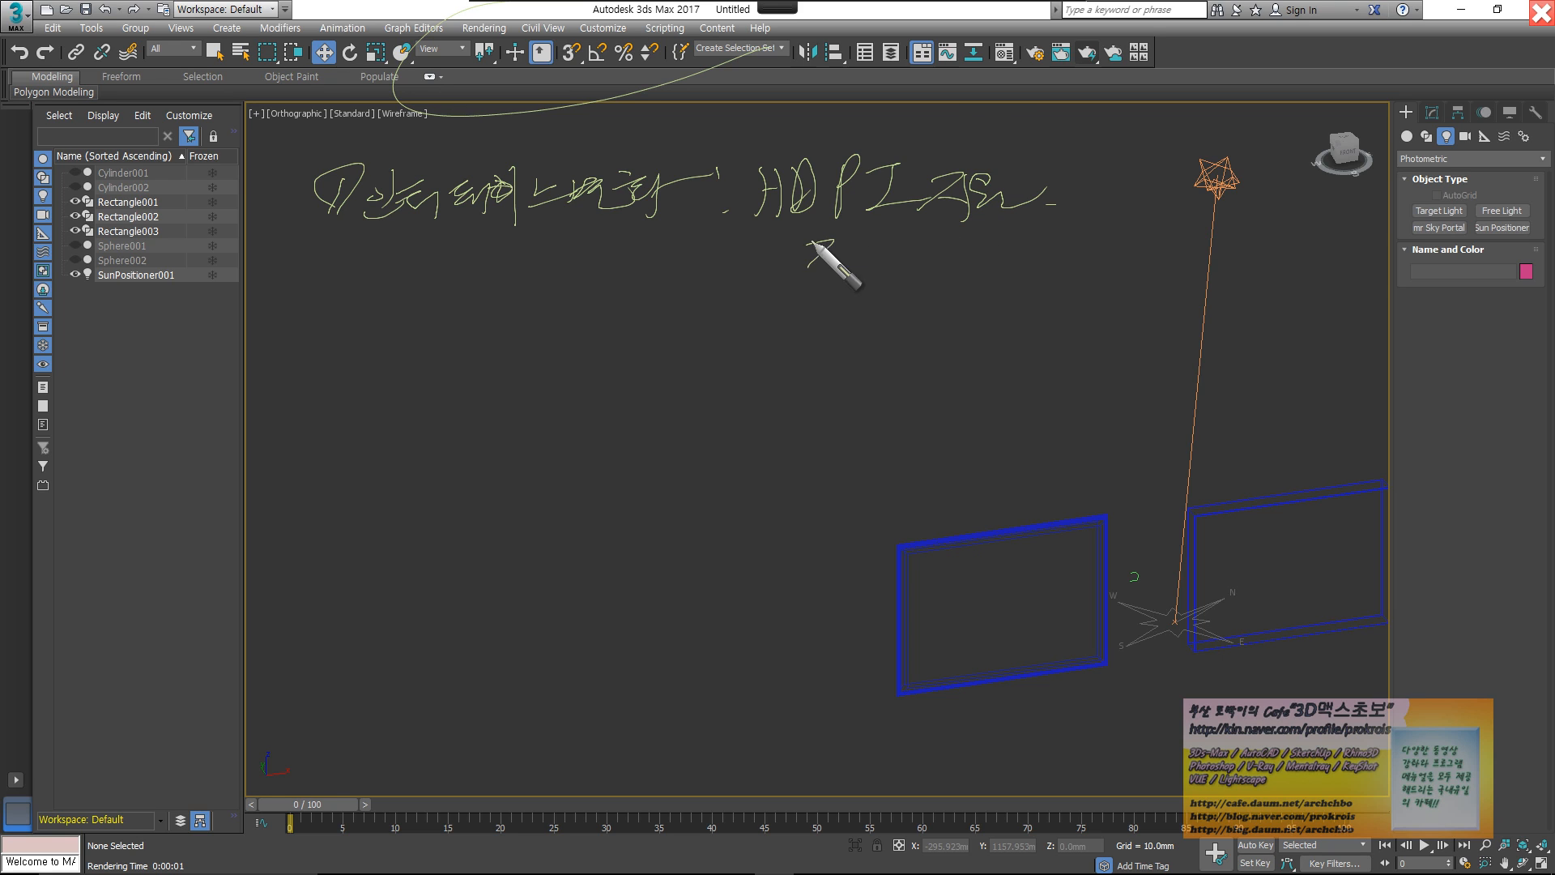
{"action": "mouse_move", "coordinate": [809, 241]}
{"action": "left_mouse_down"}
{"action": "mouse_move", "coordinate": [939, 208]}
{"action": "mouse_move", "coordinate": [809, 266]}
{"action": "mouse_move", "coordinate": [886, 295]}
{"action": "mouse_move", "coordinate": [937, 271]}
{"action": "mouse_move", "coordinate": [944, 319]}
{"action": "left_mouse_up"}
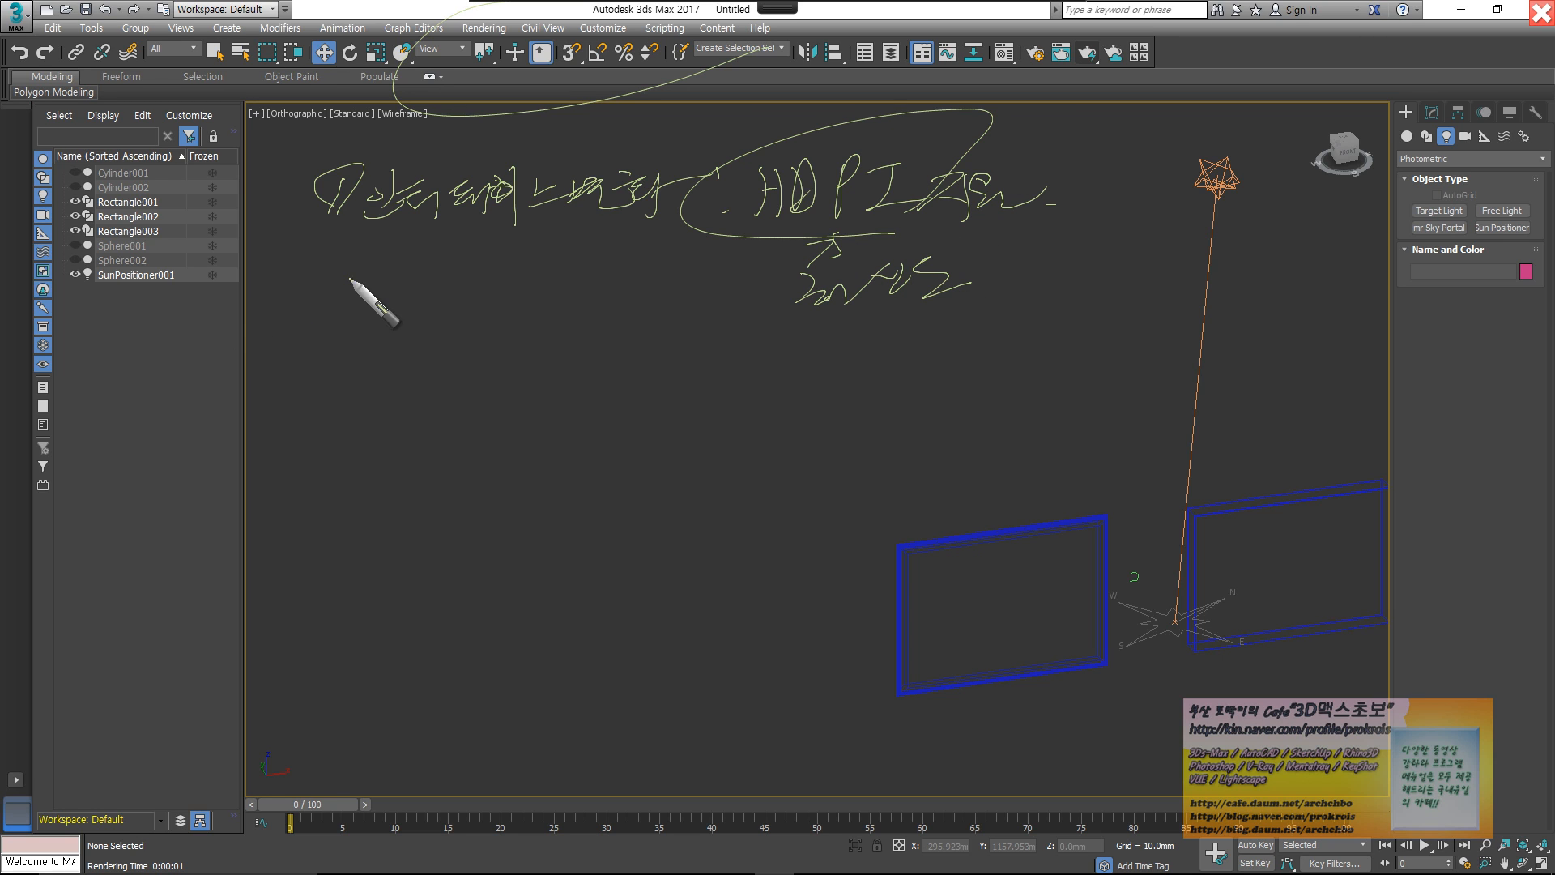
- Handwrite summary item 2 on modeling below it, listing the Boolean and Bevel Profile changes, and circle part of the main toolbar
{"action": "mouse_move", "coordinate": [325, 337]}
{"action": "left_mouse_down"}
{"action": "mouse_move", "coordinate": [392, 323]}
{"action": "mouse_move", "coordinate": [377, 371]}
{"action": "mouse_move", "coordinate": [455, 333]}
{"action": "mouse_move", "coordinate": [592, 333]}
{"action": "mouse_move", "coordinate": [628, 409]}
{"action": "mouse_move", "coordinate": [698, 348]}
{"action": "mouse_move", "coordinate": [786, 353]}
{"action": "mouse_move", "coordinate": [847, 308]}
{"action": "left_mouse_up"}
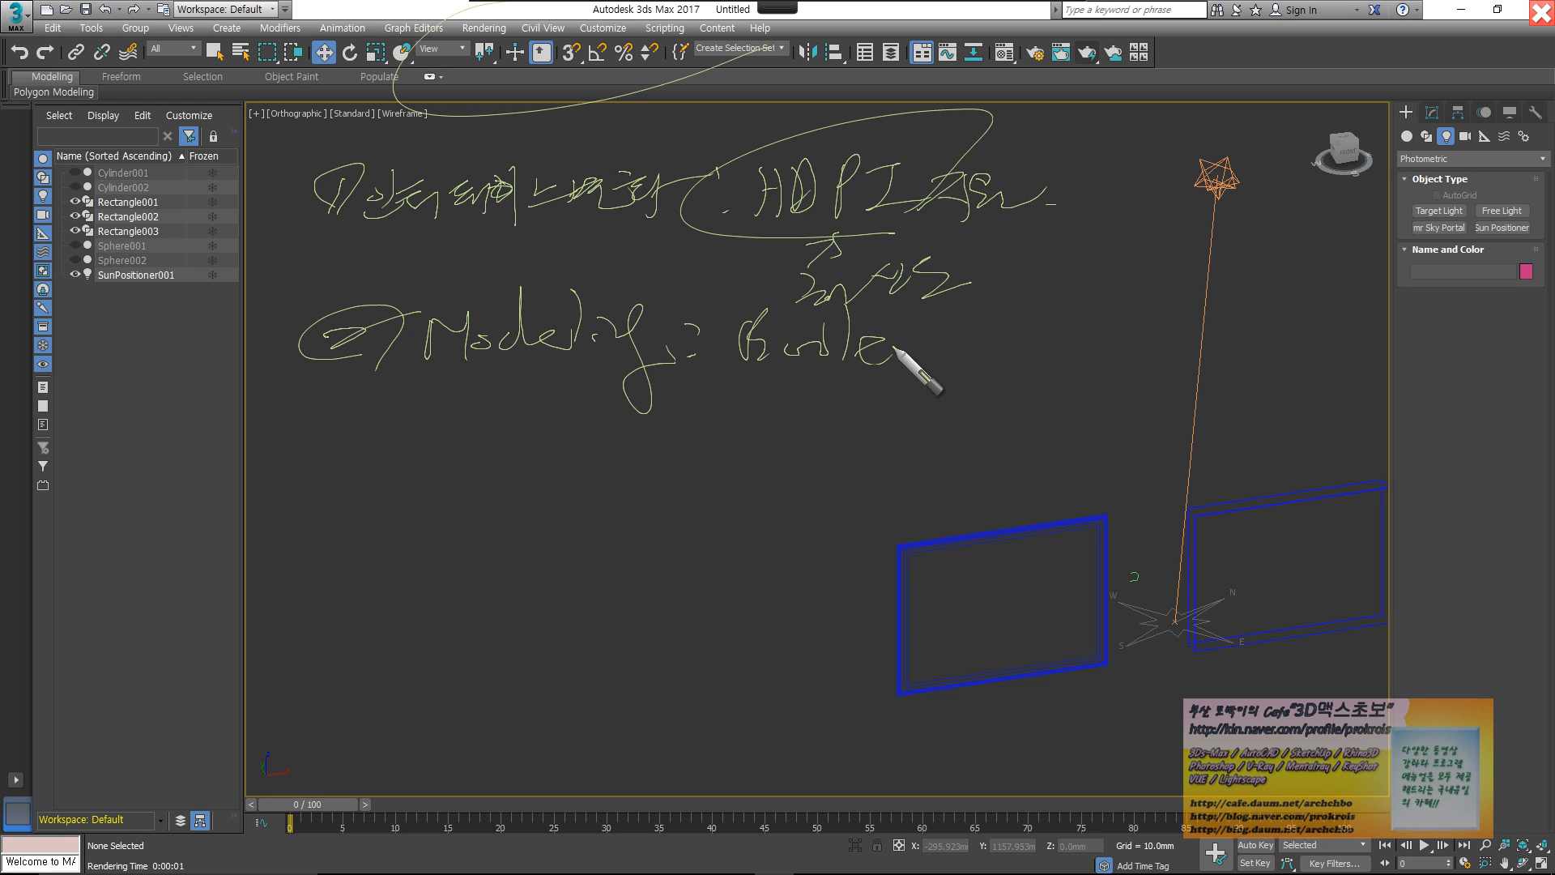
{"action": "mouse_move", "coordinate": [945, 357]}
{"action": "left_mouse_down"}
{"action": "mouse_move", "coordinate": [1030, 330]}
{"action": "mouse_move", "coordinate": [972, 383]}
{"action": "mouse_move", "coordinate": [1110, 301]}
{"action": "mouse_move", "coordinate": [1100, 344]}
{"action": "mouse_move", "coordinate": [1222, 306]}
{"action": "mouse_move", "coordinate": [1288, 331]}
{"action": "left_mouse_up"}
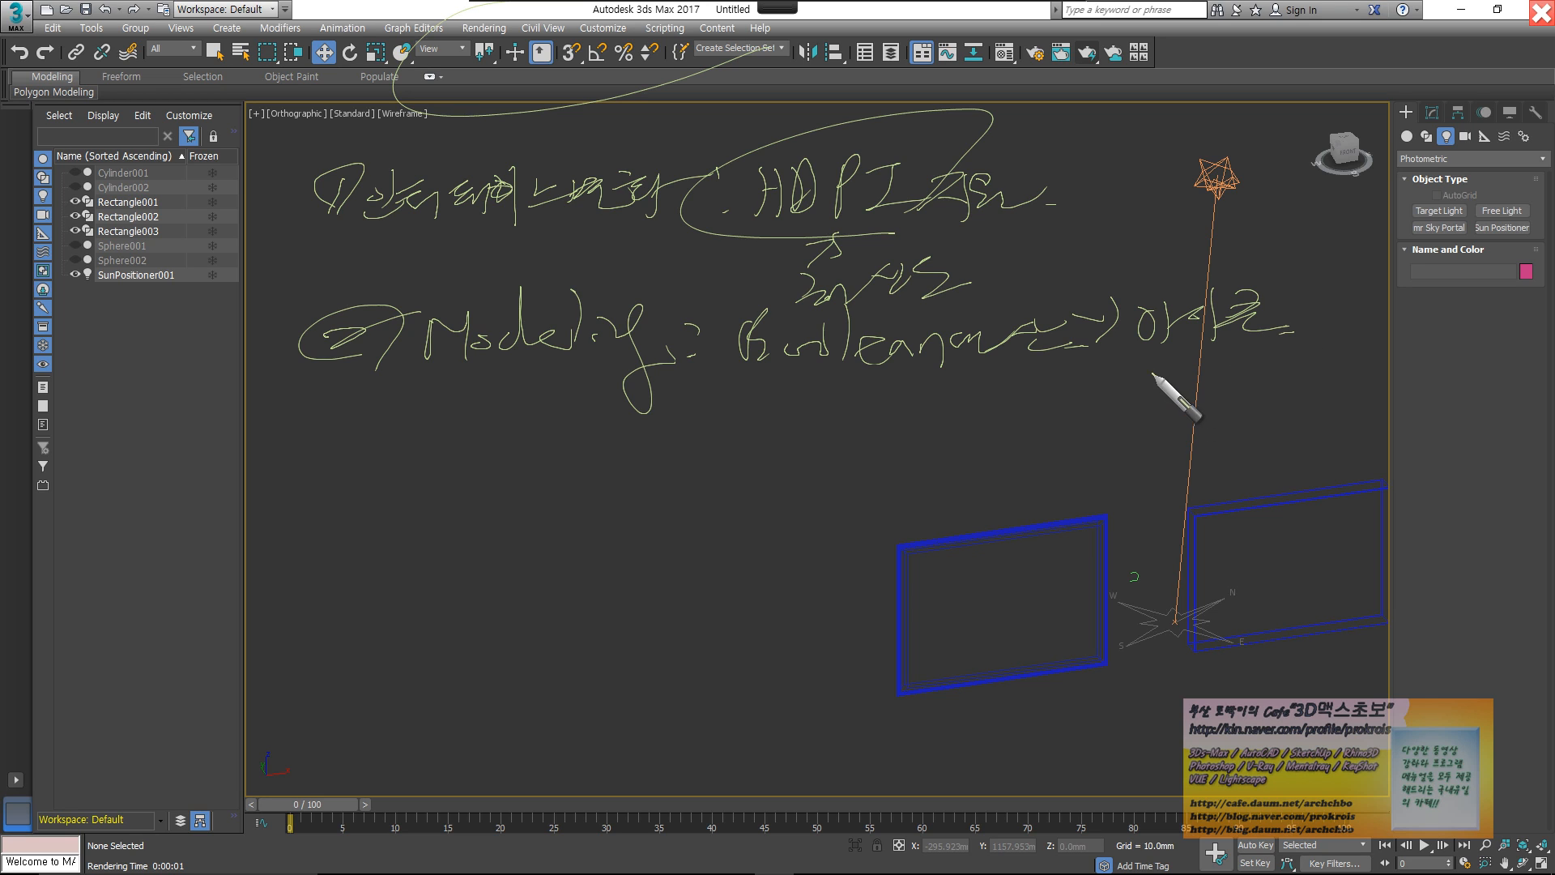
{"action": "mouse_move", "coordinate": [1153, 374]}
{"action": "left_mouse_down"}
{"action": "mouse_move", "coordinate": [1129, 389]}
{"action": "mouse_move", "coordinate": [1204, 364]}
{"action": "mouse_move", "coordinate": [1193, 394]}
{"action": "mouse_move", "coordinate": [1279, 361]}
{"action": "mouse_move", "coordinate": [1312, 385]}
{"action": "mouse_move", "coordinate": [1381, 350]}
{"action": "left_mouse_up"}
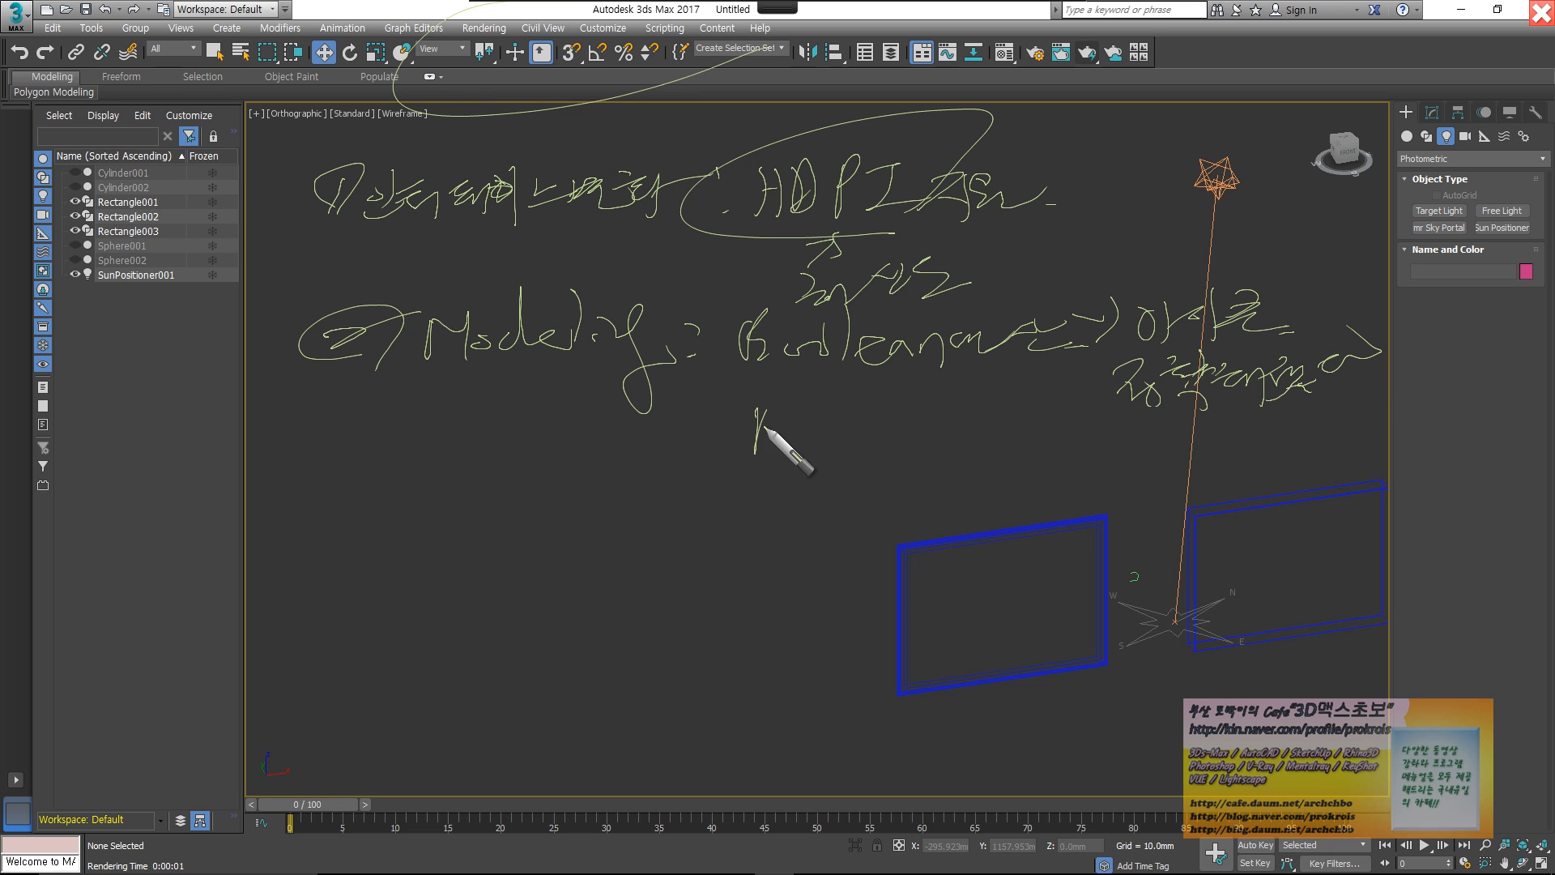
{"action": "mouse_move", "coordinate": [765, 428]}
{"action": "left_mouse_down"}
{"action": "mouse_move", "coordinate": [871, 434]}
{"action": "mouse_move", "coordinate": [993, 405]}
{"action": "mouse_move", "coordinate": [997, 451]}
{"action": "left_mouse_up"}
{"action": "left_click_drag", "start_coordinate": [1023, 374], "coordinate": [1022, 459]}
{"action": "mouse_move", "coordinate": [1001, 415]}
{"action": "left_mouse_down"}
{"action": "mouse_move", "coordinate": [1042, 402]}
{"action": "mouse_move", "coordinate": [1086, 440]}
{"action": "left_mouse_up"}
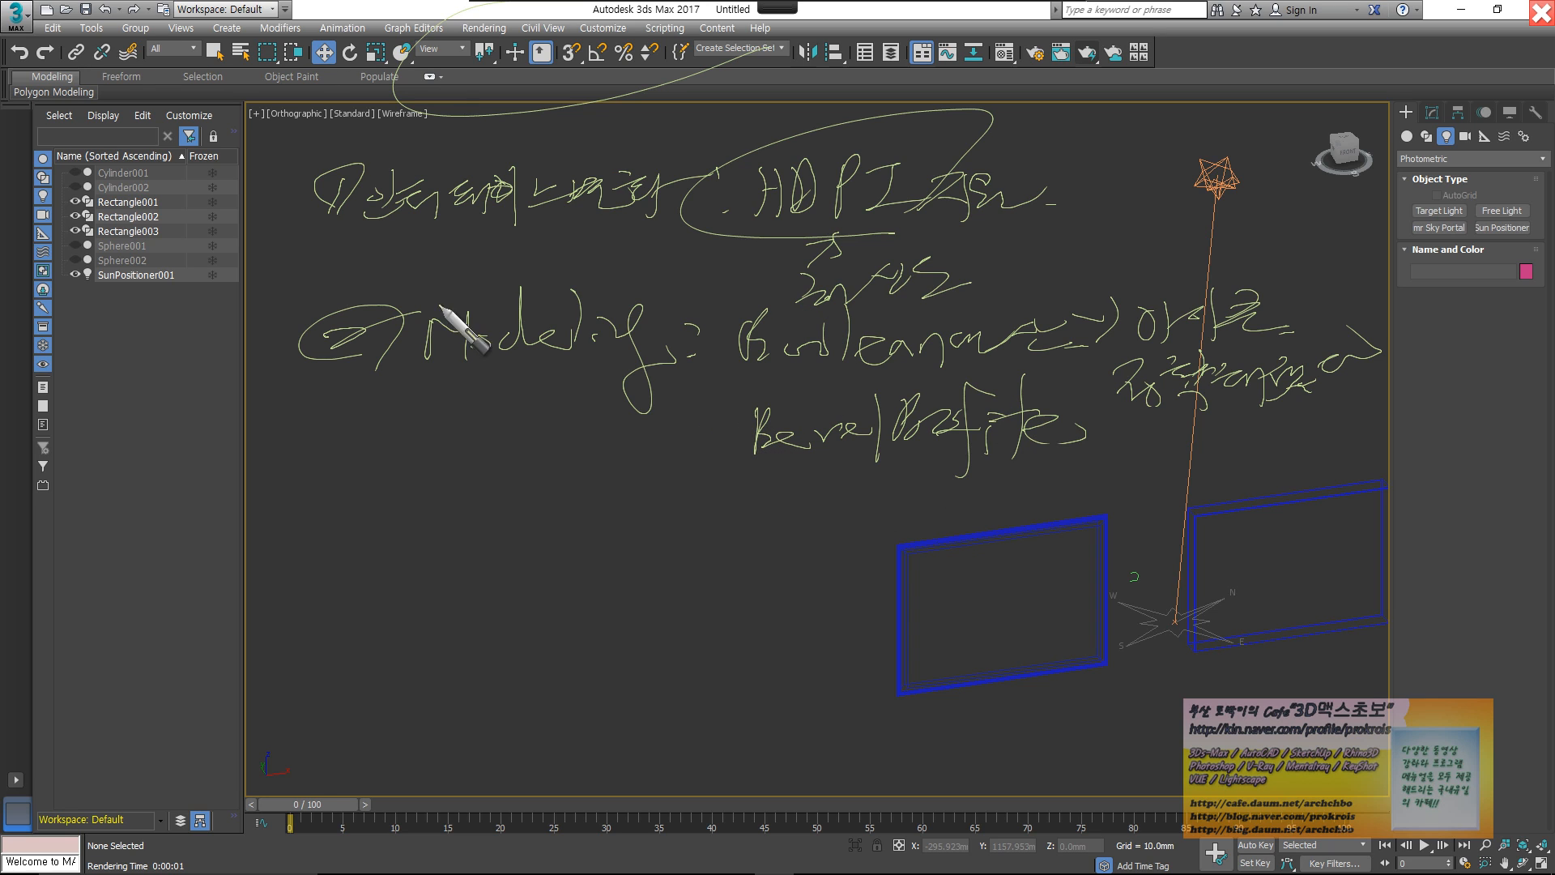
{"action": "left_click_drag", "start_coordinate": [483, 79], "coordinate": [500, 98]}
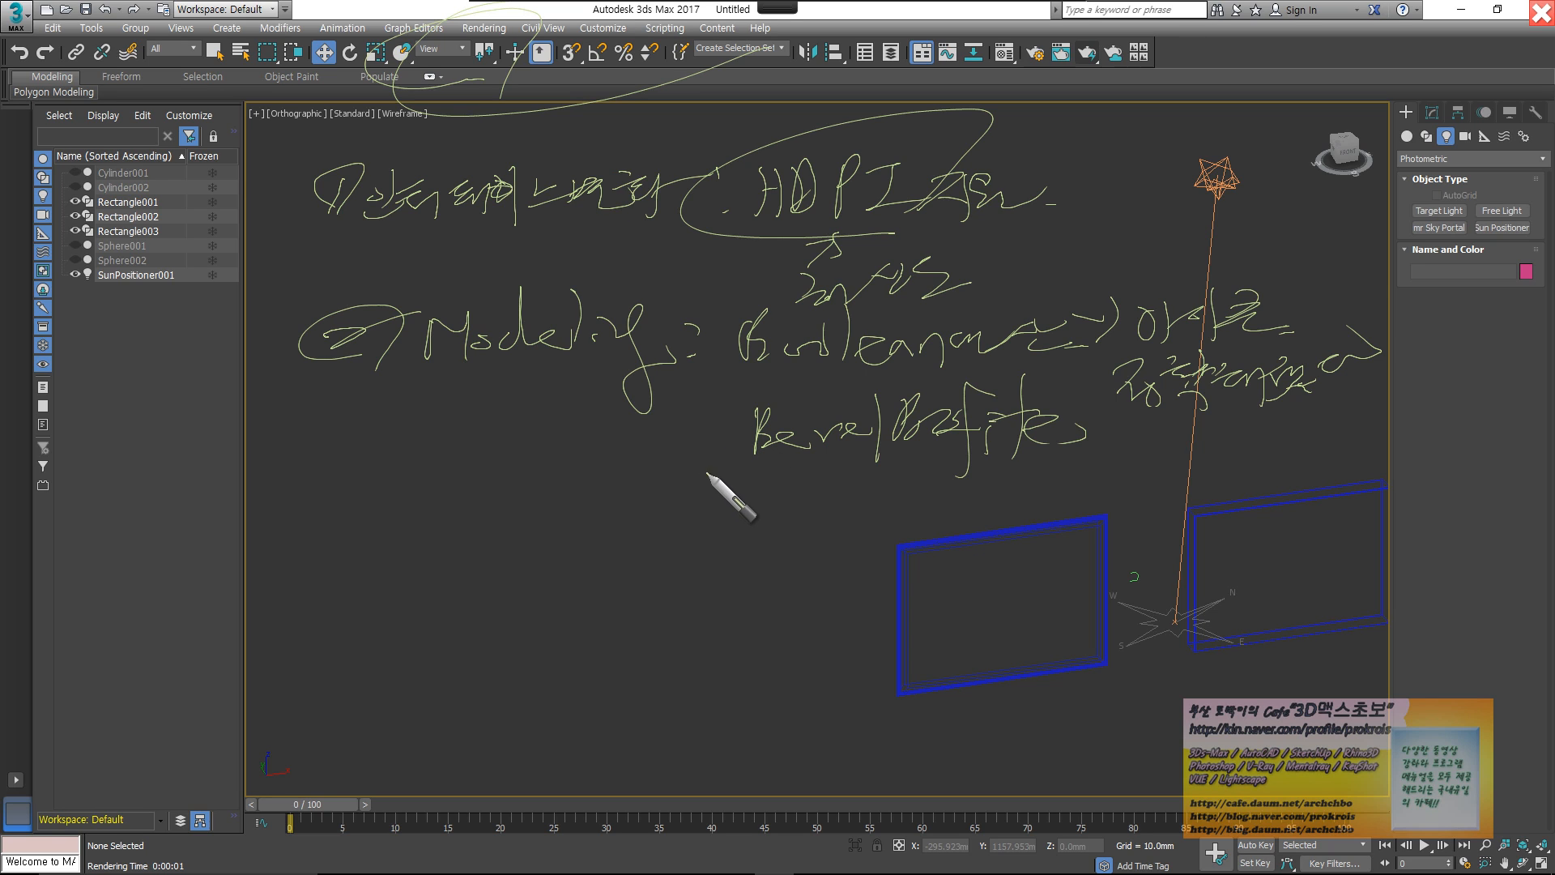
- Handwrite summary items 3 and 4, noting the added ART renderer for rendering and the added Sun Positioner for lighting
{"action": "mouse_move", "coordinate": [336, 519]}
{"action": "left_mouse_down"}
{"action": "mouse_move", "coordinate": [330, 534]}
{"action": "mouse_move", "coordinate": [379, 552]}
{"action": "mouse_move", "coordinate": [398, 532]}
{"action": "mouse_move", "coordinate": [417, 557]}
{"action": "mouse_move", "coordinate": [455, 534]}
{"action": "mouse_move", "coordinate": [726, 549]}
{"action": "mouse_move", "coordinate": [809, 527]}
{"action": "mouse_move", "coordinate": [820, 576]}
{"action": "left_mouse_up"}
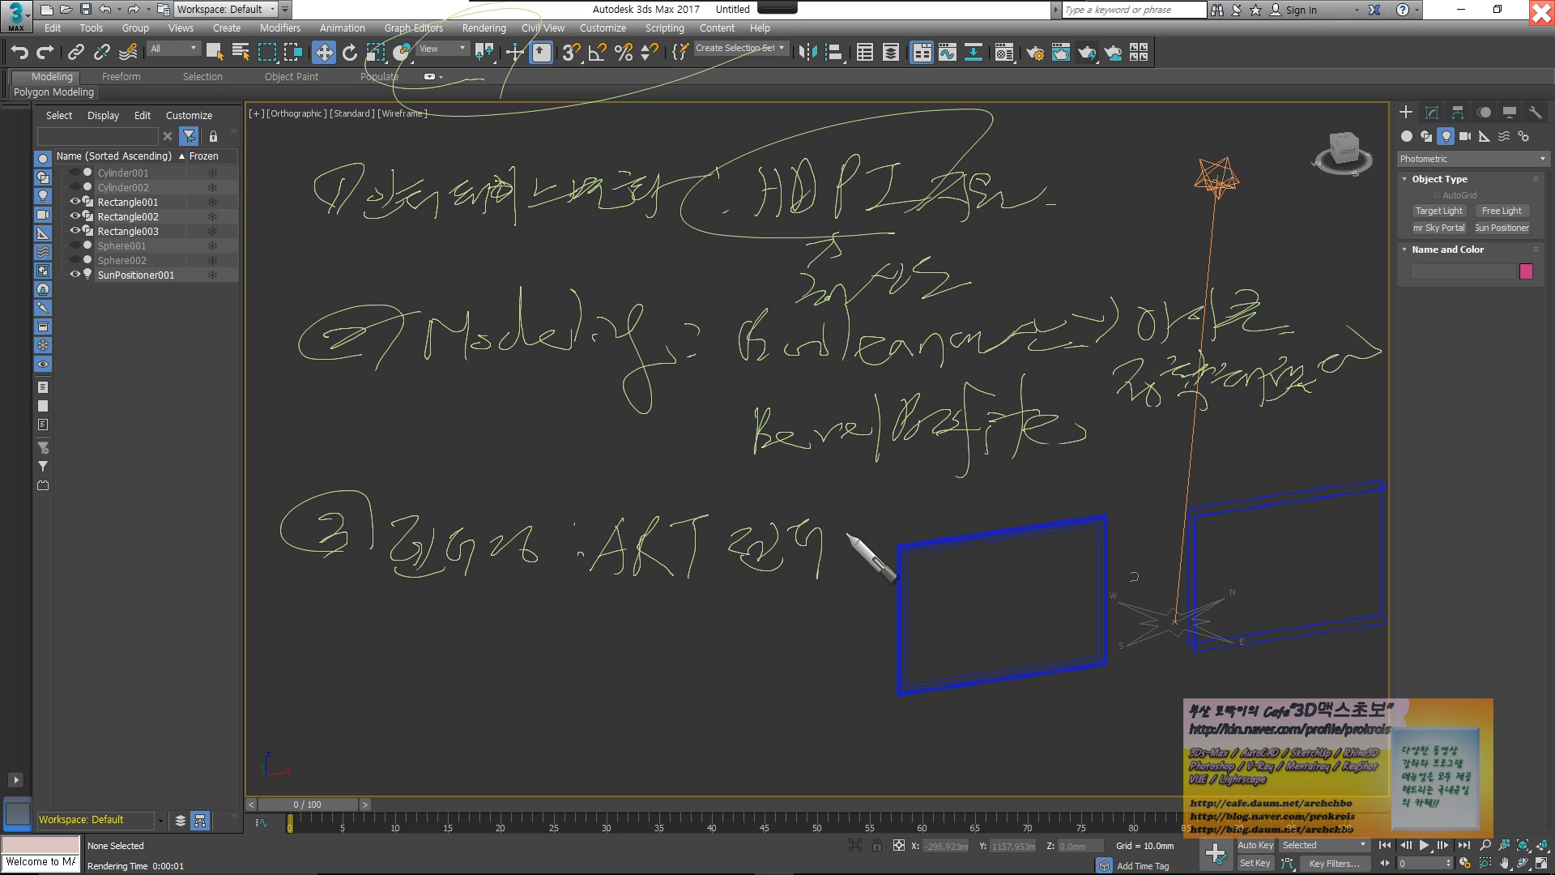
{"action": "mouse_move", "coordinate": [886, 500]}
{"action": "left_mouse_down"}
{"action": "mouse_move", "coordinate": [888, 527]}
{"action": "mouse_move", "coordinate": [984, 512]}
{"action": "mouse_move", "coordinate": [1033, 537]}
{"action": "mouse_move", "coordinate": [1166, 528]}
{"action": "left_mouse_up"}
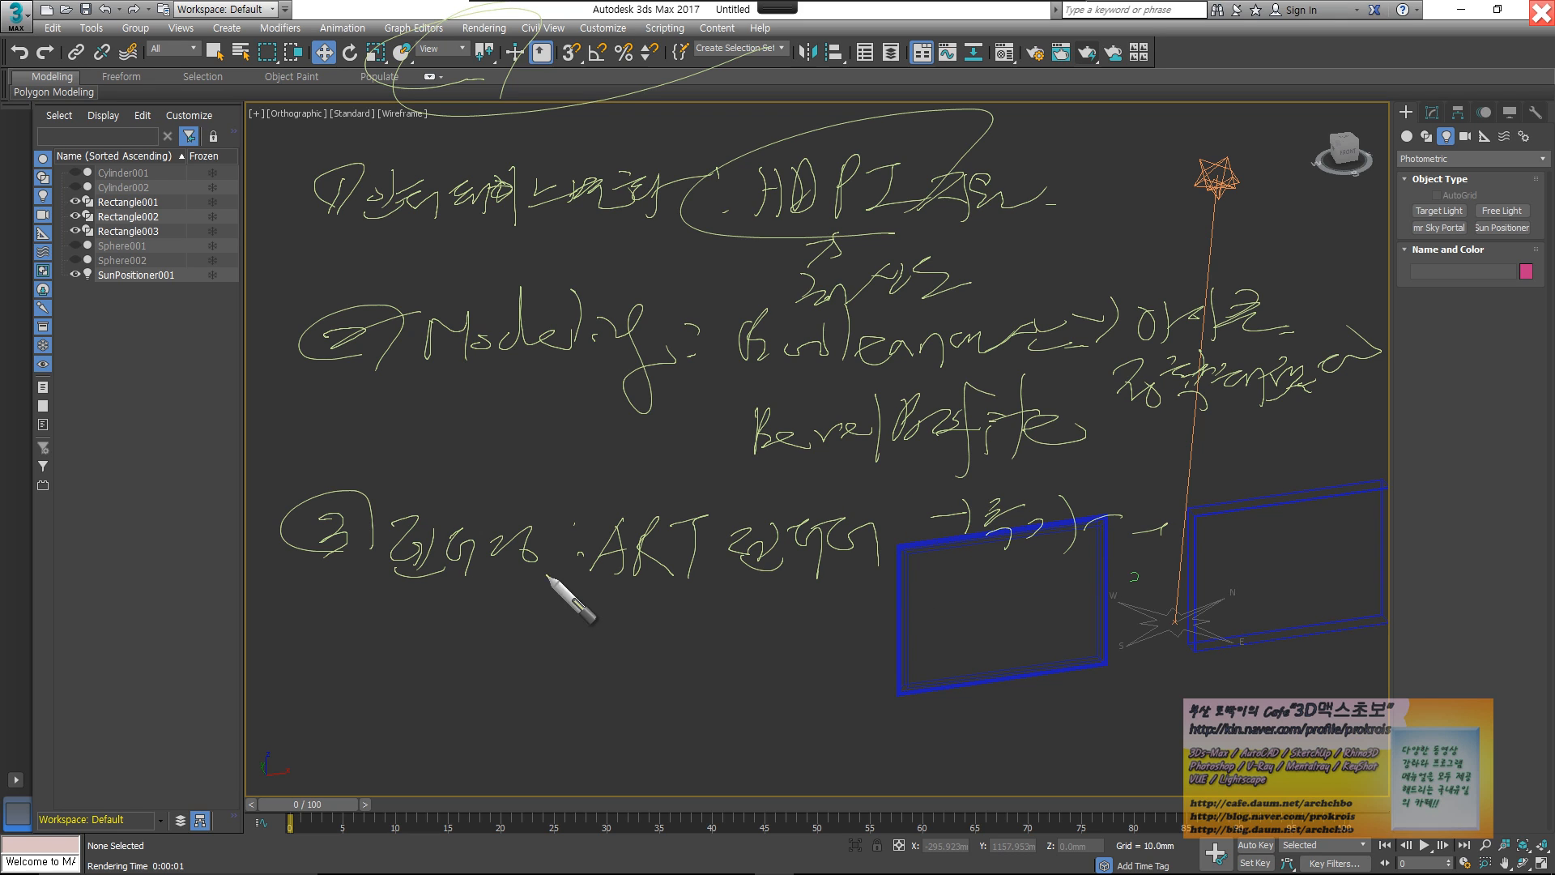
{"action": "mouse_move", "coordinate": [346, 613]}
{"action": "left_mouse_down"}
{"action": "mouse_move", "coordinate": [413, 654]}
{"action": "mouse_move", "coordinate": [485, 621]}
{"action": "mouse_move", "coordinate": [798, 640]}
{"action": "mouse_move", "coordinate": [825, 619]}
{"action": "mouse_move", "coordinate": [889, 628]}
{"action": "mouse_move", "coordinate": [923, 604]}
{"action": "mouse_move", "coordinate": [958, 646]}
{"action": "mouse_move", "coordinate": [1054, 617]}
{"action": "left_mouse_up"}
- Handwrite summary item 5 on materials and maps, add a circled number 6, and leave annotation mode
{"action": "mouse_move", "coordinate": [377, 697]}
{"action": "left_mouse_down"}
{"action": "mouse_move", "coordinate": [402, 695]}
{"action": "mouse_move", "coordinate": [415, 731]}
{"action": "mouse_move", "coordinate": [474, 698]}
{"action": "mouse_move", "coordinate": [481, 711]}
{"action": "mouse_move", "coordinate": [560, 693]}
{"action": "mouse_move", "coordinate": [570, 724]}
{"action": "left_mouse_up"}
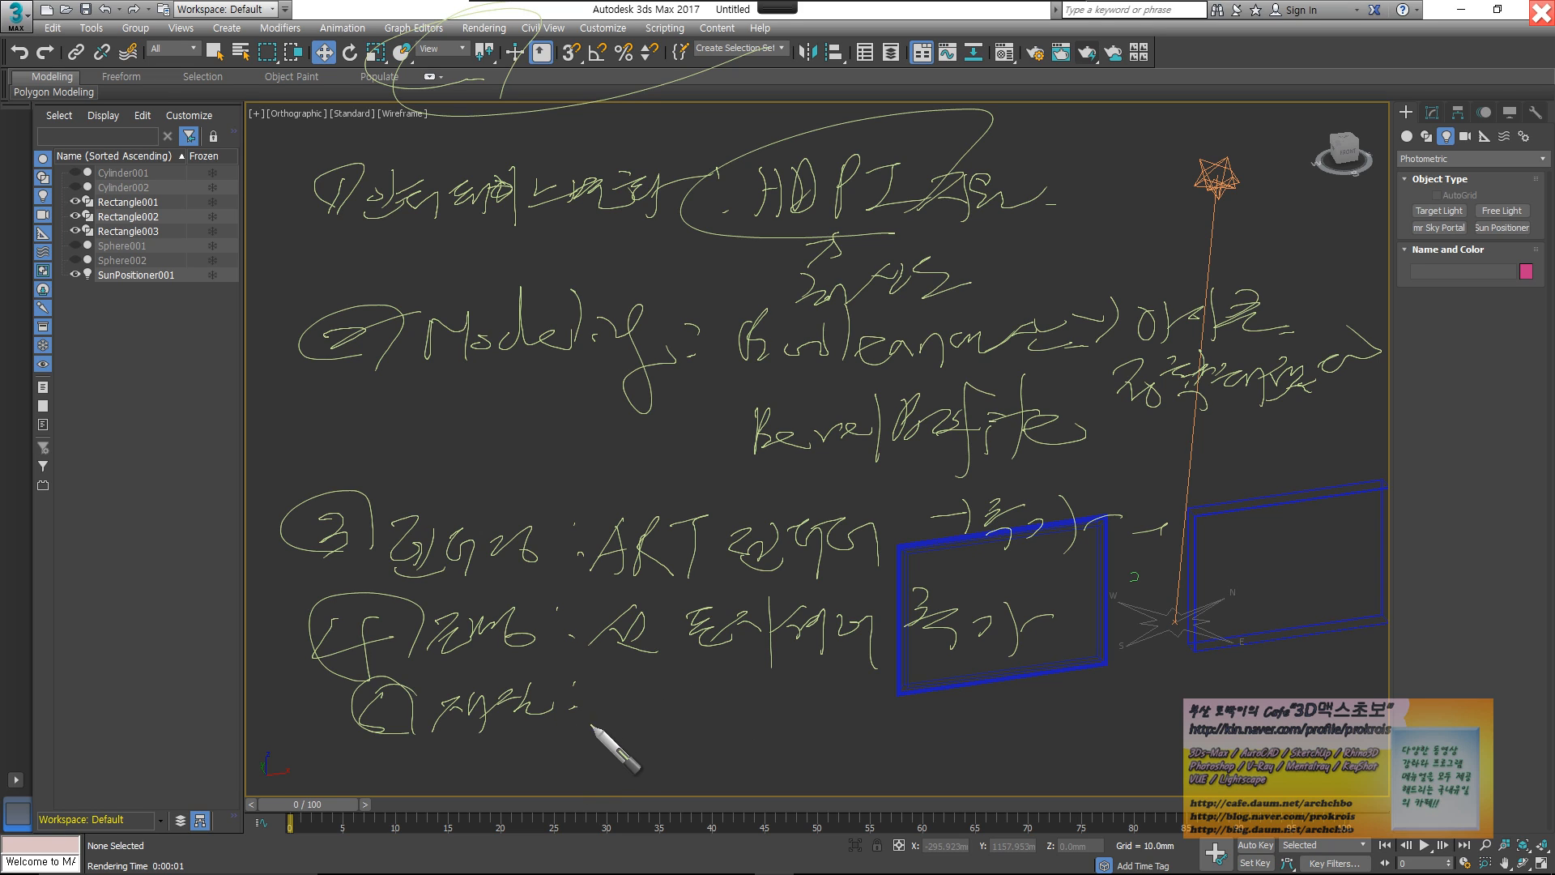
{"action": "left_click_drag", "start_coordinate": [614, 701], "coordinate": [669, 722]}
{"action": "left_click", "coordinate": [687, 705]}
{"action": "left_click", "coordinate": [691, 714]}
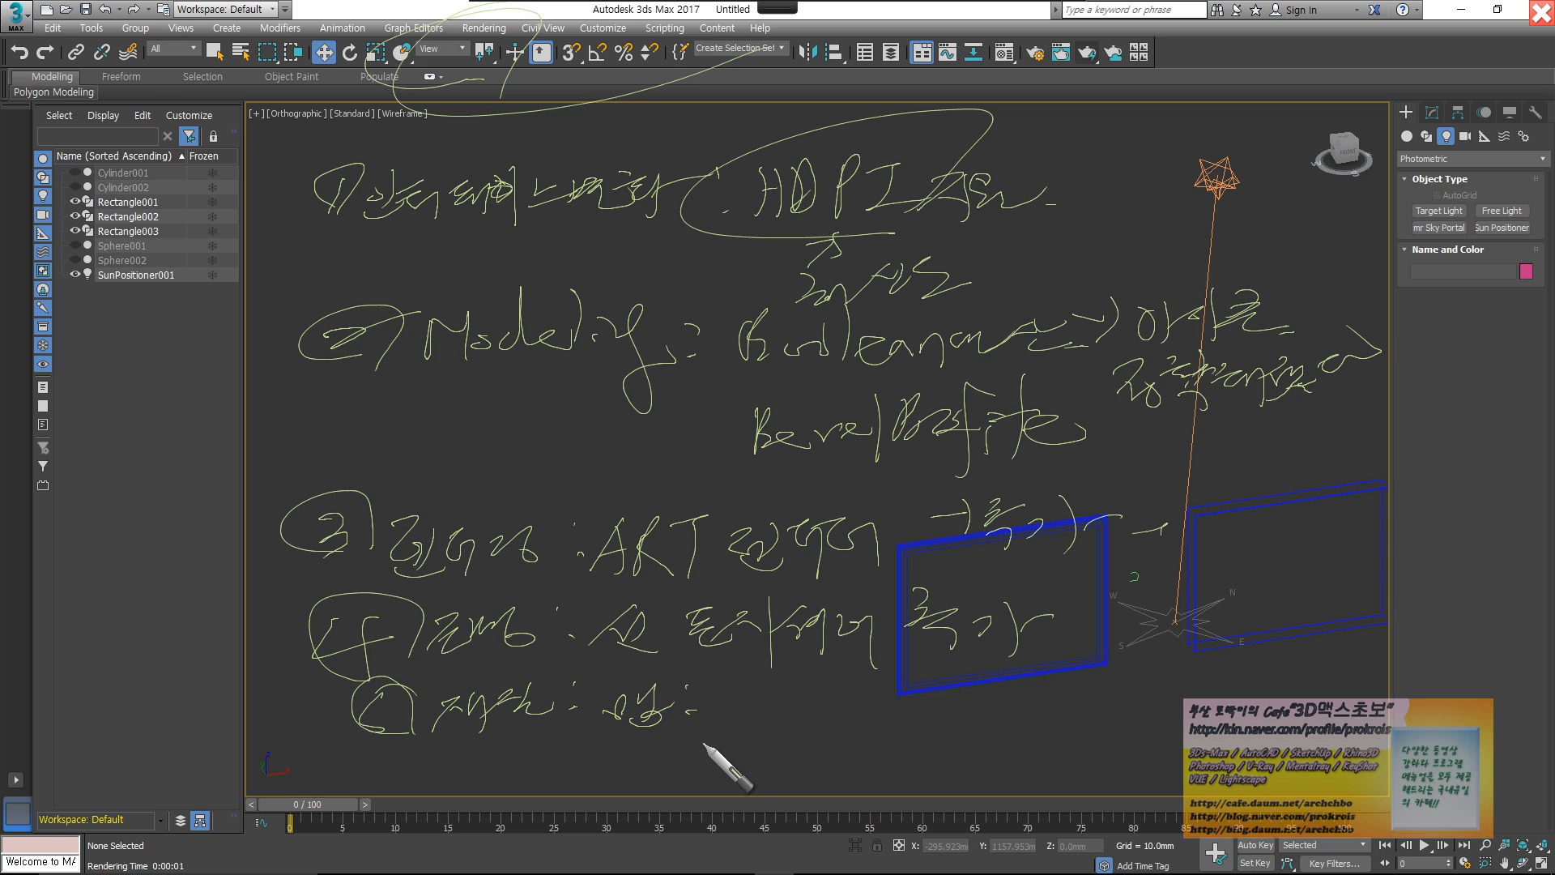
{"action": "left_click", "coordinate": [430, 784]}
{"action": "mouse_move", "coordinate": [438, 742]}
{"action": "left_mouse_down"}
{"action": "mouse_move", "coordinate": [414, 773]}
{"action": "mouse_move", "coordinate": [453, 757]}
{"action": "left_mouse_up"}
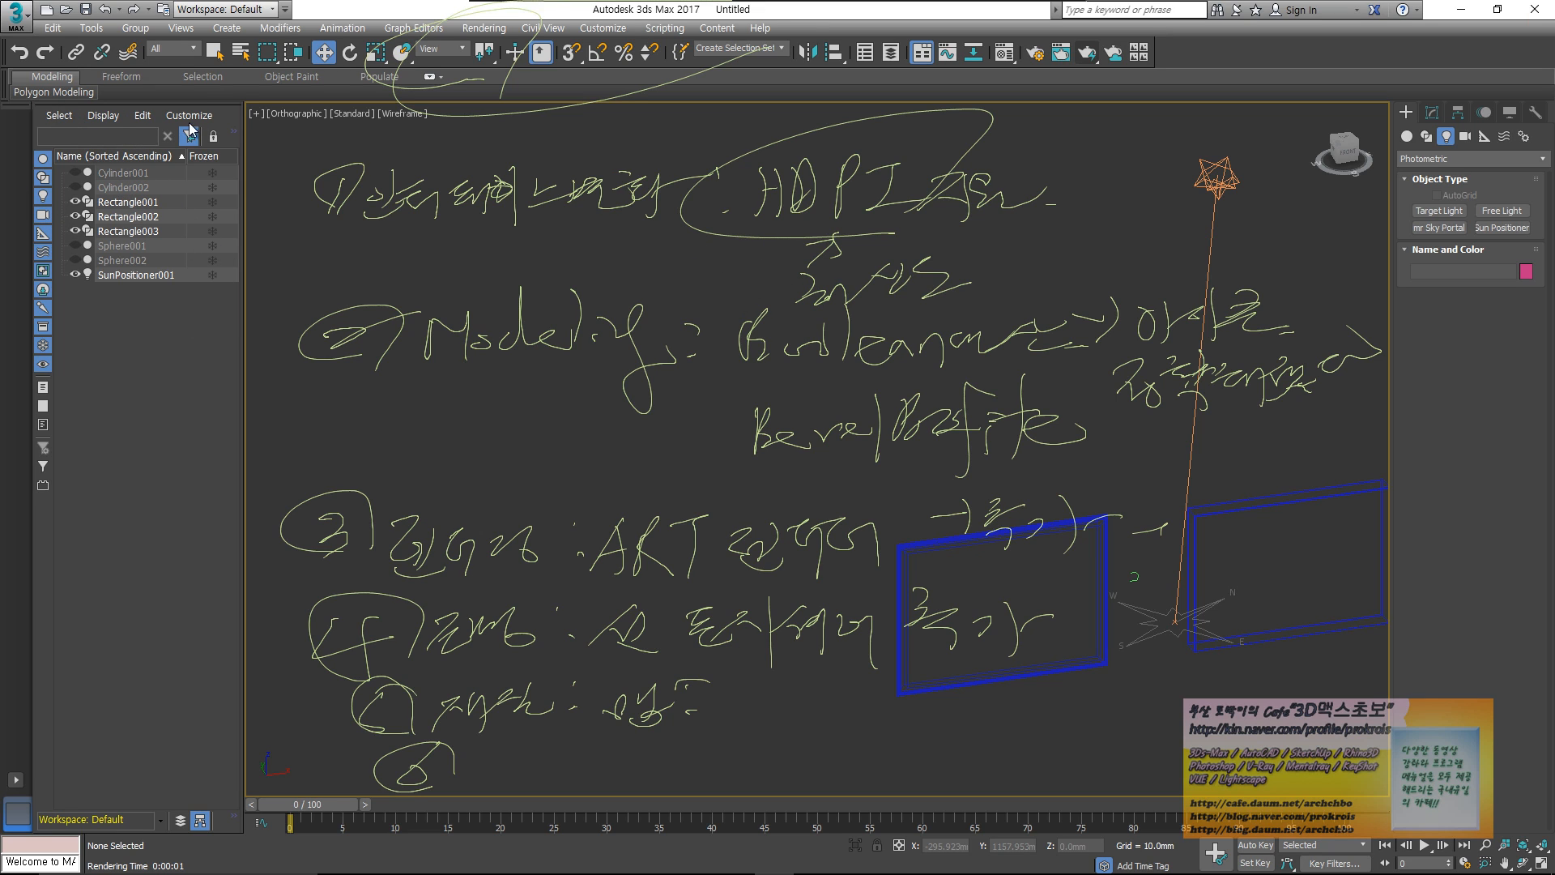
{"action": "key", "text": "Escape"}
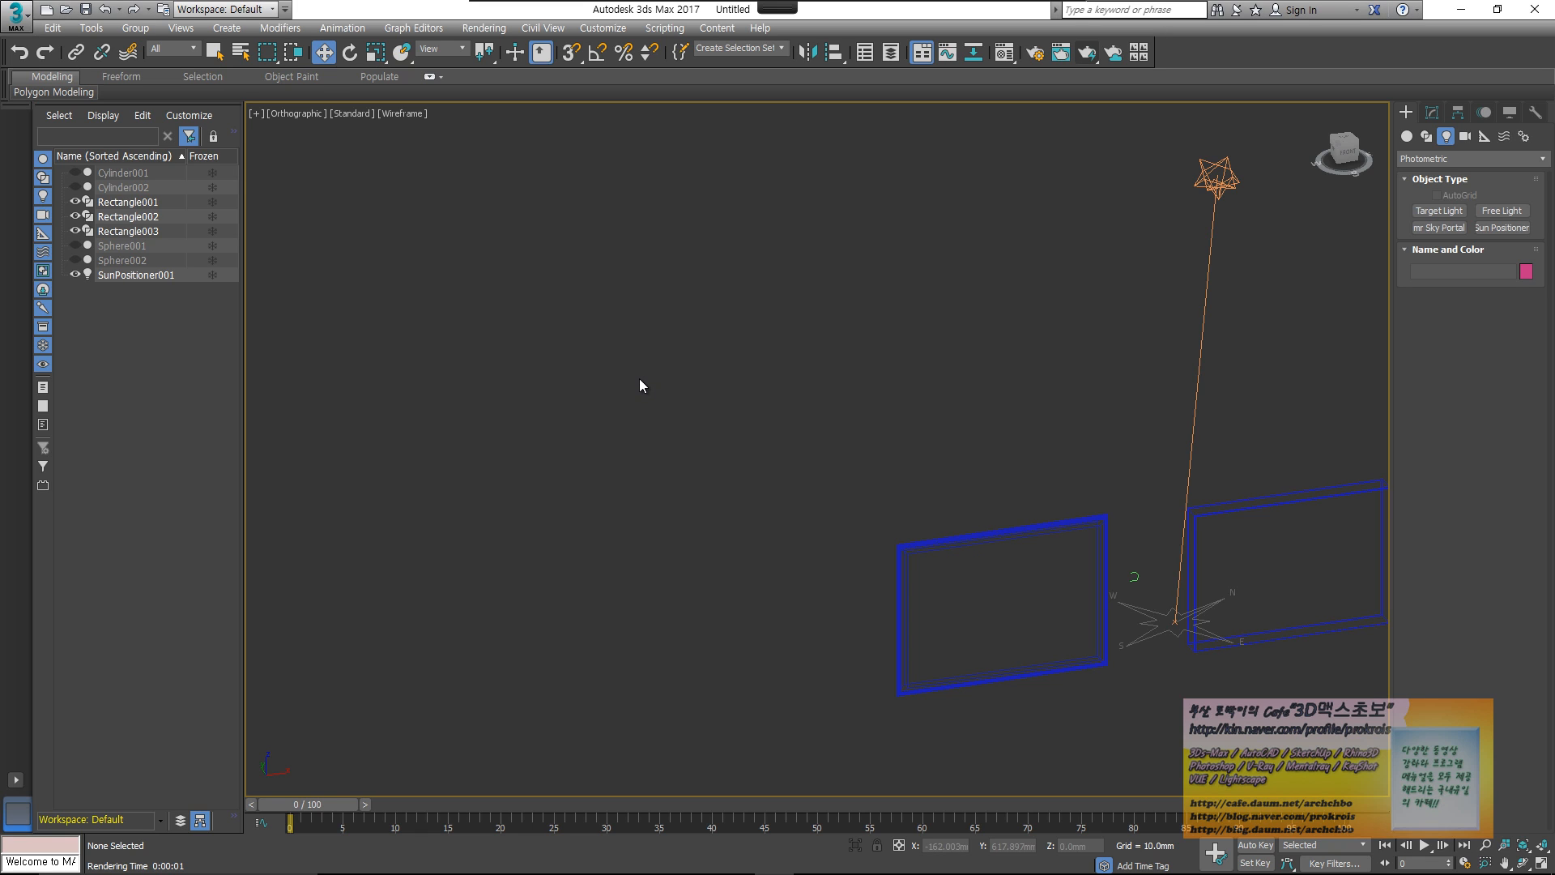
{"action": "middle_click_drag", "start_coordinate": [776, 387], "coordinate": [557, 433]}
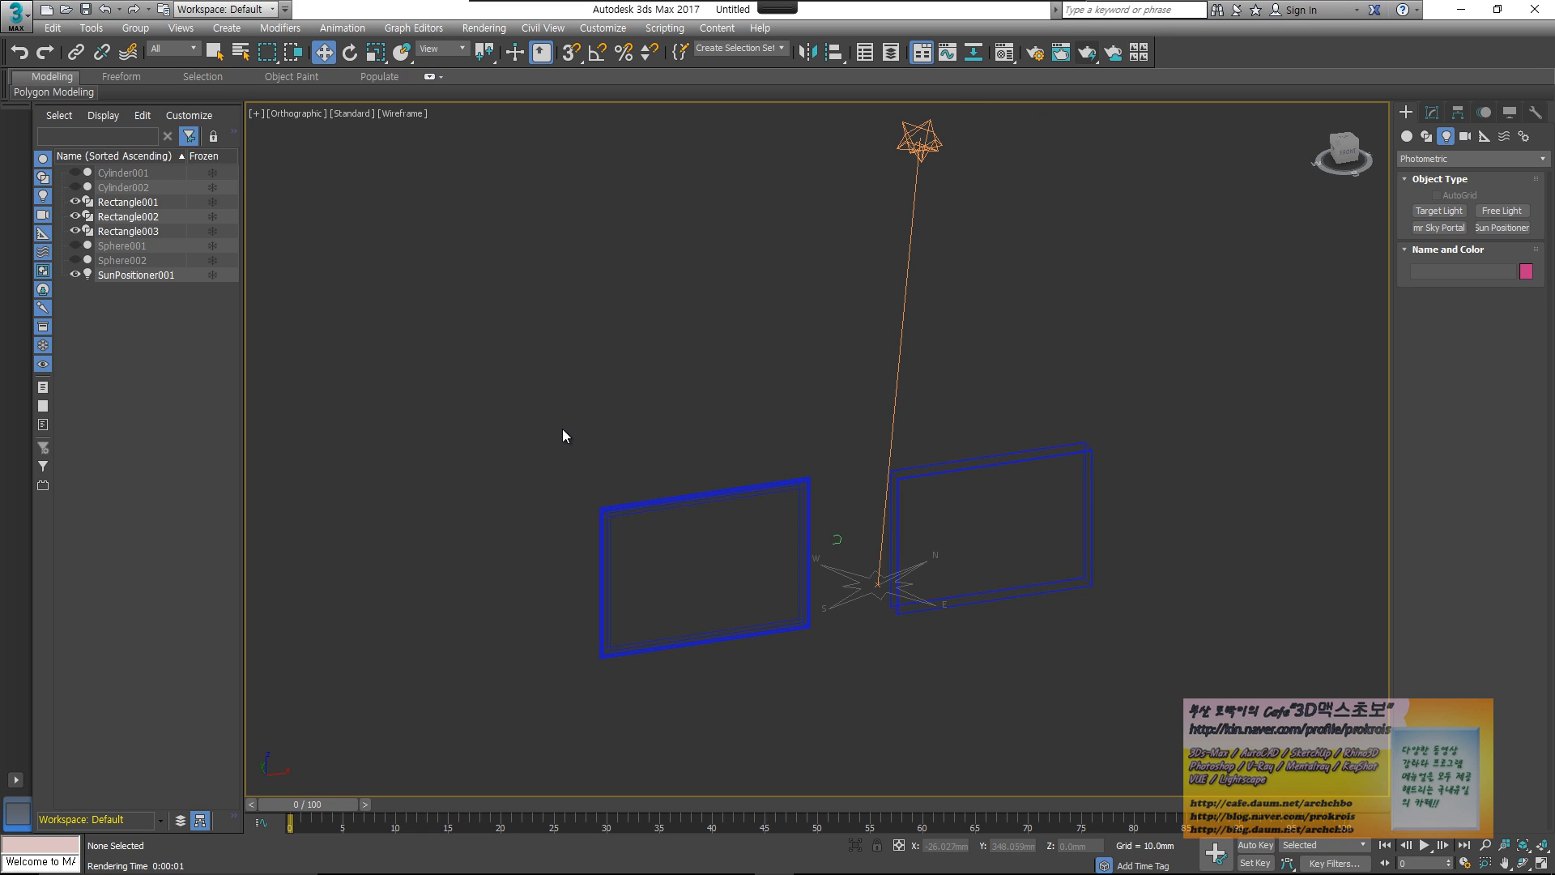